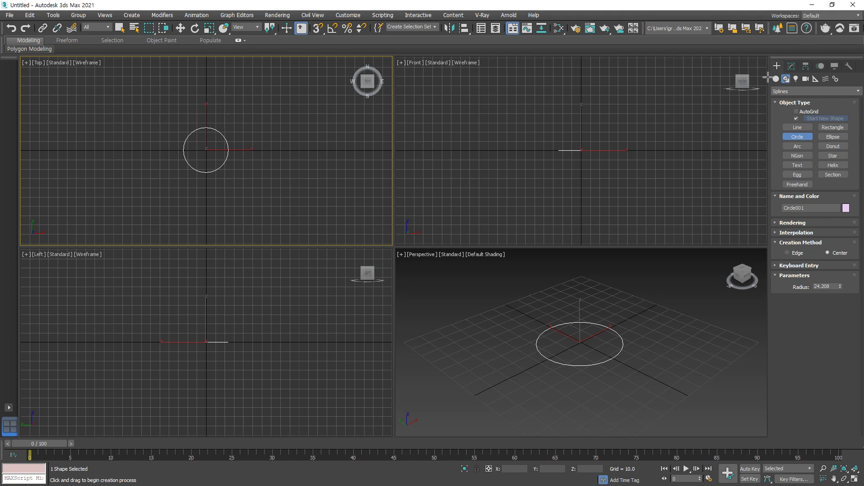
Step: Apply an Extrude modifier to the circle with an amount of 27.5
{"action": "left_click", "coordinate": [792, 68]}
{"action": "left_click", "coordinate": [806, 93]}
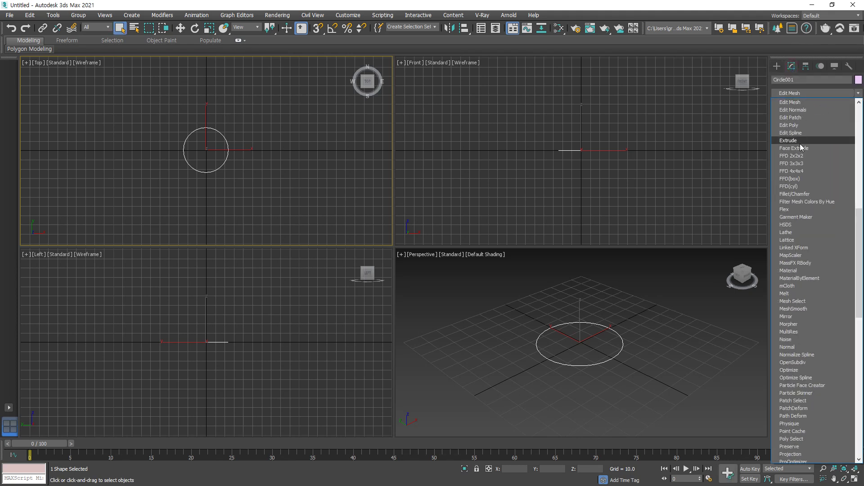
{"action": "left_click", "coordinate": [802, 140]}
{"action": "left_click_drag", "start_coordinate": [841, 199], "coordinate": [841, 176]}
{"action": "right_click", "coordinate": [630, 320]}
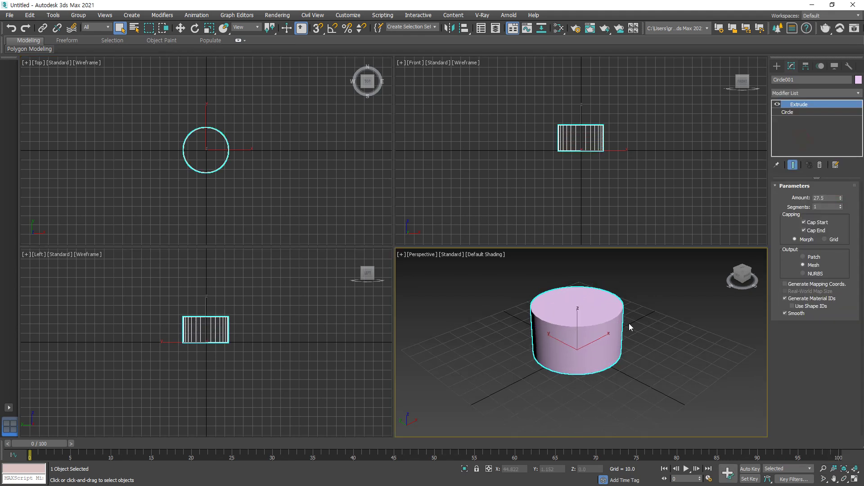
Step: Maximize the Perspective viewport and set the extrusion amount to 30
{"action": "left_click", "coordinate": [854, 478]}
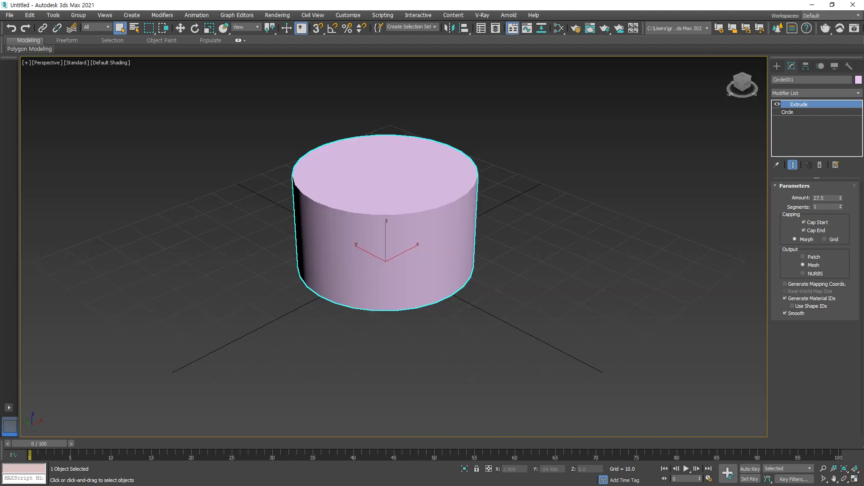
{"action": "scroll", "coordinate": [403, 206], "scroll_direction": "up", "scroll_amount": 3}
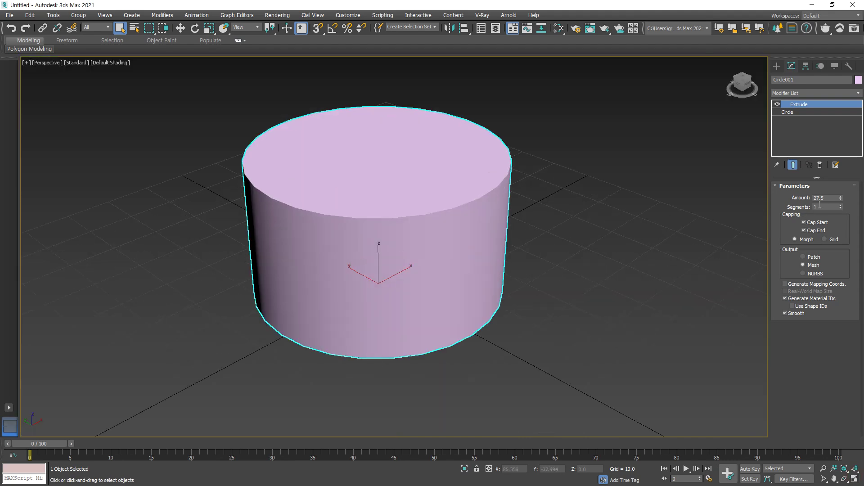
{"action": "left_click_drag", "start_coordinate": [839, 201], "coordinate": [839, 197]}
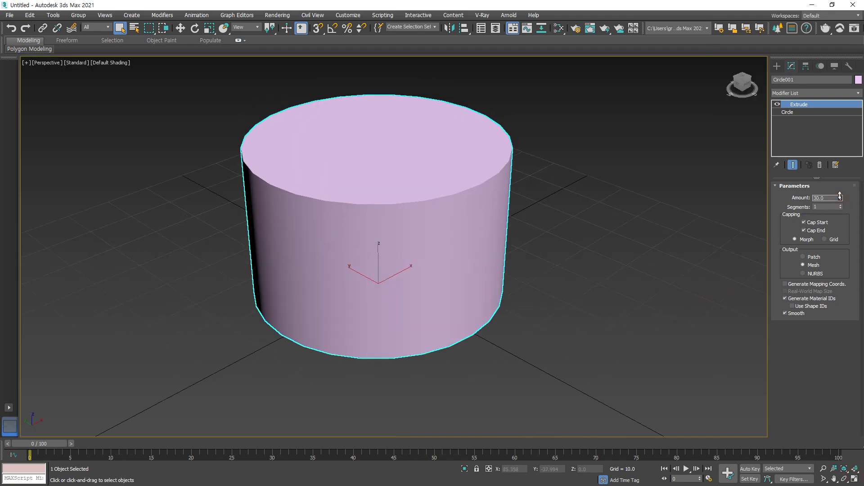
Step: Display edged faces in the Perspective view and set the extrusion's segments to 6
{"action": "left_click", "coordinate": [107, 63]}
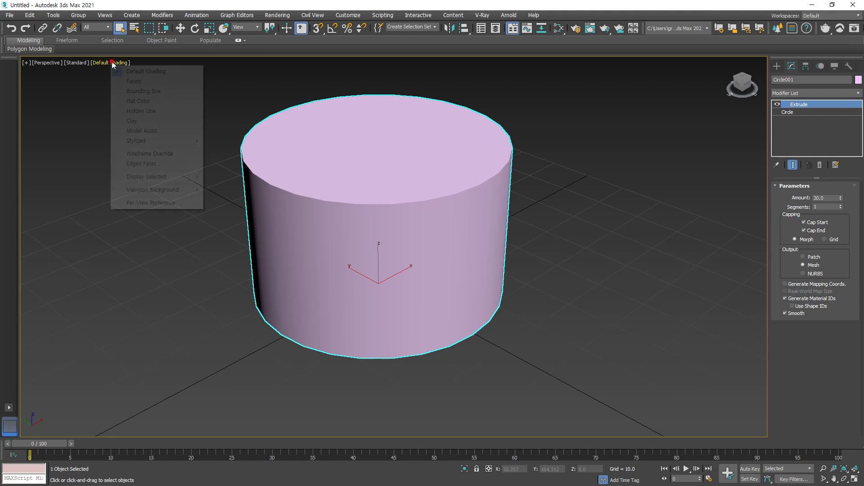
{"action": "left_click", "coordinate": [131, 163]}
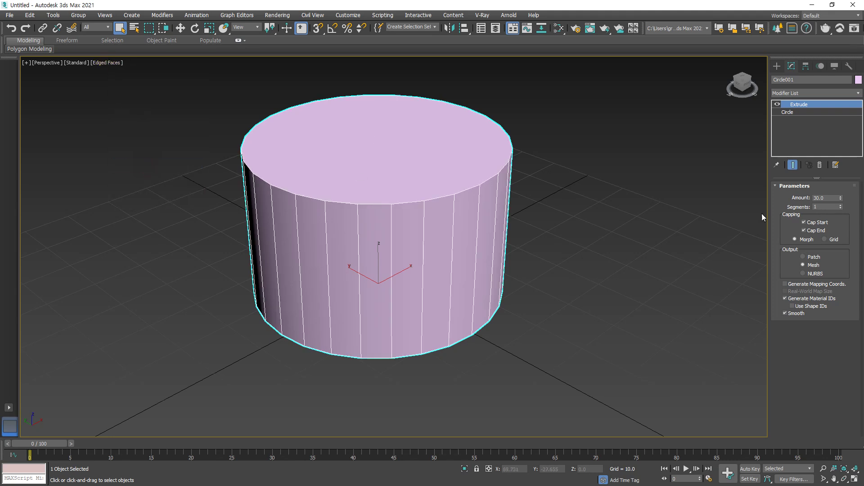
{"action": "left_click", "coordinate": [841, 206]}
{"action": "left_click_drag", "start_coordinate": [841, 207], "coordinate": [841, 203]}
{"action": "mouse_move", "coordinate": [517, 168]}
{"action": "left_mouse_down"}
{"action": "mouse_move", "coordinate": [536, 264]}
{"action": "mouse_move", "coordinate": [502, 293]}
{"action": "mouse_move", "coordinate": [504, 300]}
{"action": "left_mouse_up"}
{"action": "left_click_drag", "start_coordinate": [513, 179], "coordinate": [527, 163]}
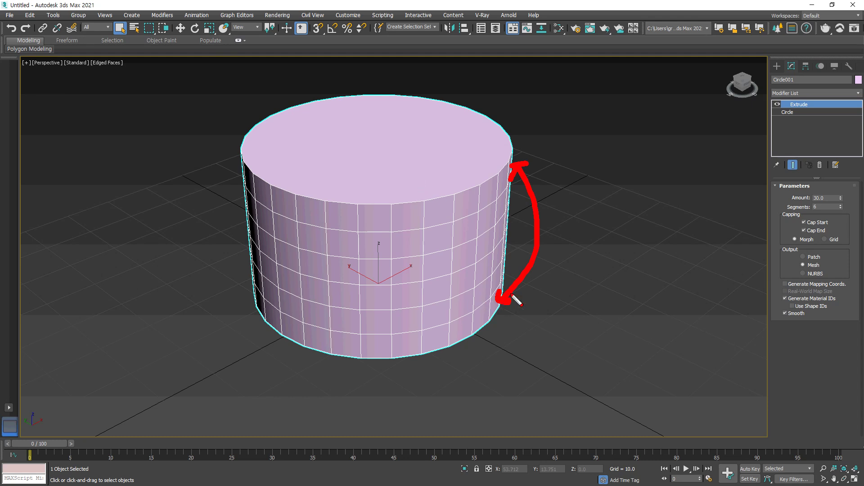
{"action": "key", "text": "Escape"}
{"action": "mouse_move", "coordinate": [434, 337]}
{"action": "left_mouse_down"}
{"action": "mouse_move", "coordinate": [437, 235]}
{"action": "mouse_move", "coordinate": [413, 229]}
{"action": "mouse_move", "coordinate": [457, 223]}
{"action": "left_mouse_up"}
{"action": "mouse_move", "coordinate": [398, 291]}
{"action": "left_mouse_down"}
{"action": "mouse_move", "coordinate": [431, 171]}
{"action": "mouse_move", "coordinate": [562, 188]}
{"action": "mouse_move", "coordinate": [525, 198]}
{"action": "left_mouse_up"}
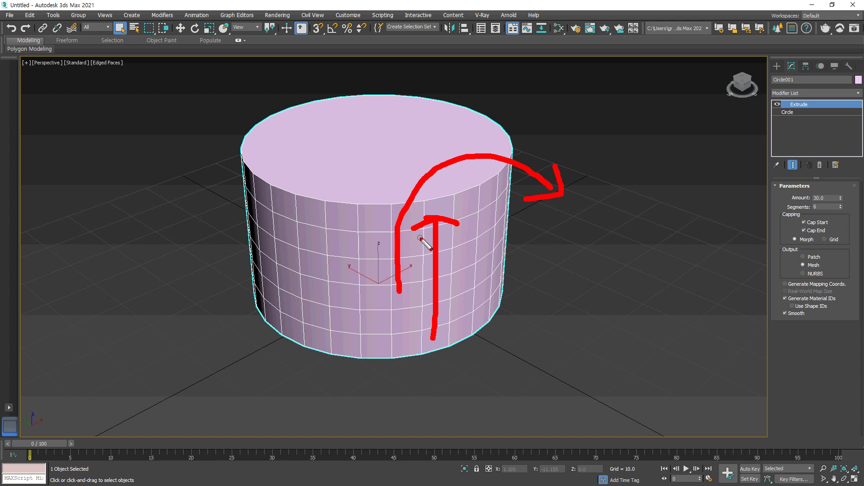
{"action": "key", "text": "Escape"}
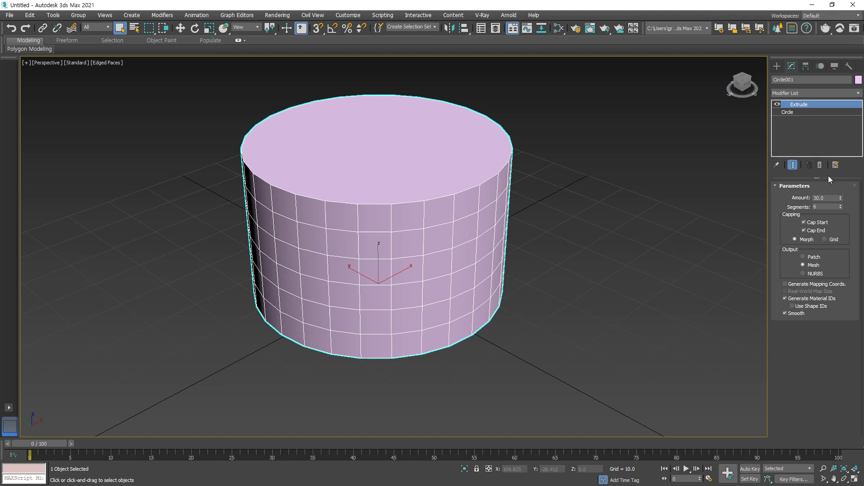
Step: Reduce the extrusion's segments to 1
{"action": "left_click", "coordinate": [841, 208]}
{"action": "left_click", "coordinate": [841, 209]}
{"action": "left_click", "coordinate": [841, 208]}
{"action": "left_click", "coordinate": [841, 209]}
{"action": "left_click", "coordinate": [841, 208]}
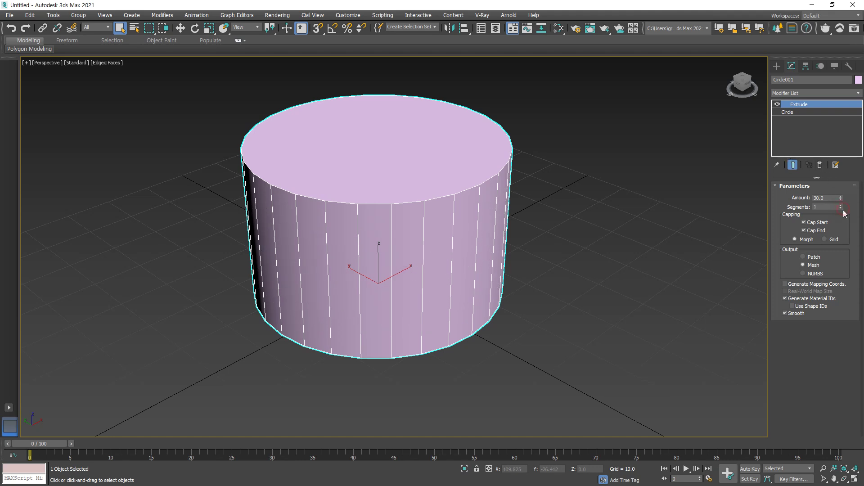
Step: Add a Bend modifier on top of the Extrude and set its angle to 55.5 on the Z axis
{"action": "left_click", "coordinate": [850, 94]}
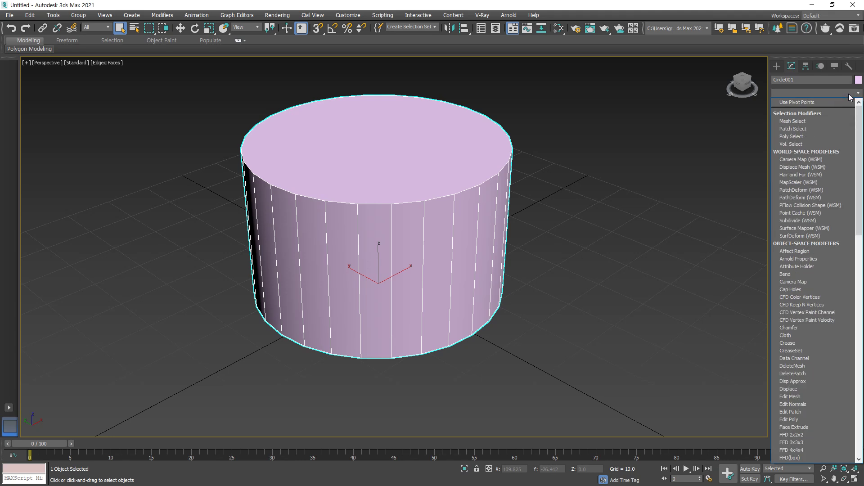
{"action": "key", "text": "b"}
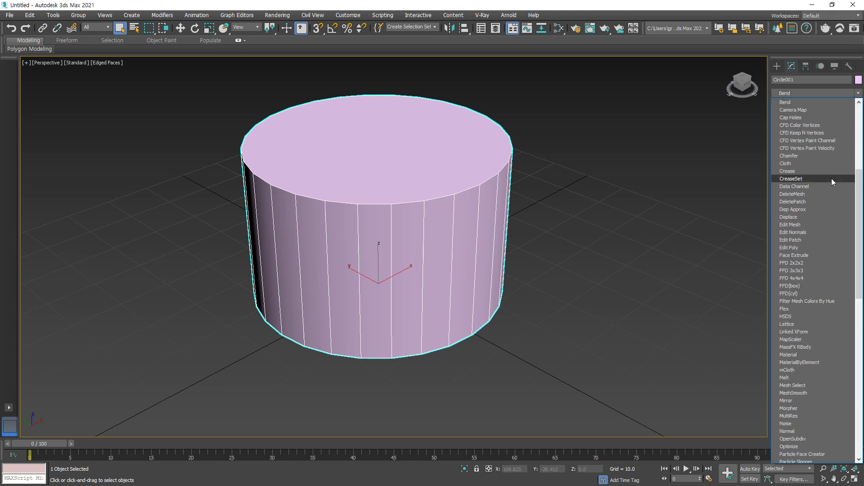
{"action": "left_click", "coordinate": [825, 103]}
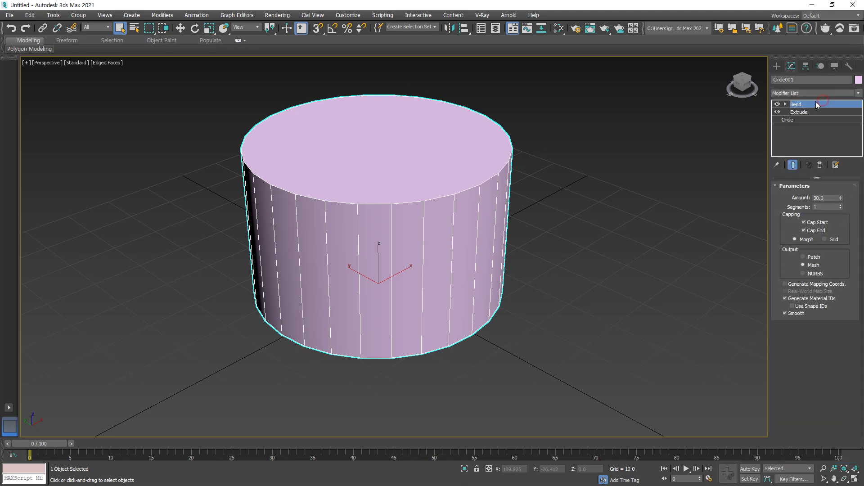
{"action": "left_click_drag", "start_coordinate": [838, 206], "coordinate": [836, 150]}
{"action": "left_click_drag", "start_coordinate": [373, 69], "coordinate": [286, 292]}
{"action": "left_click_drag", "start_coordinate": [534, 212], "coordinate": [506, 293]}
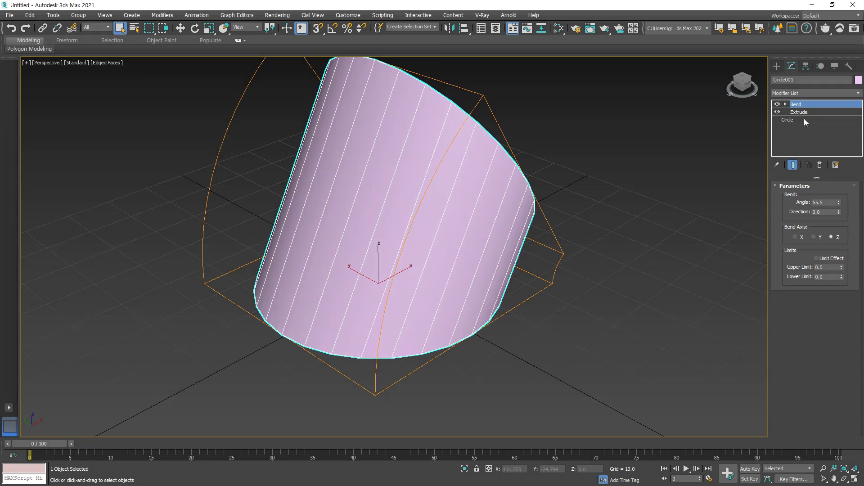
Step: Go back to the Extrude level in the stack and set its segments to 7 and its amount to 94
{"action": "left_click", "coordinate": [799, 112]}
{"action": "left_click", "coordinate": [840, 206]}
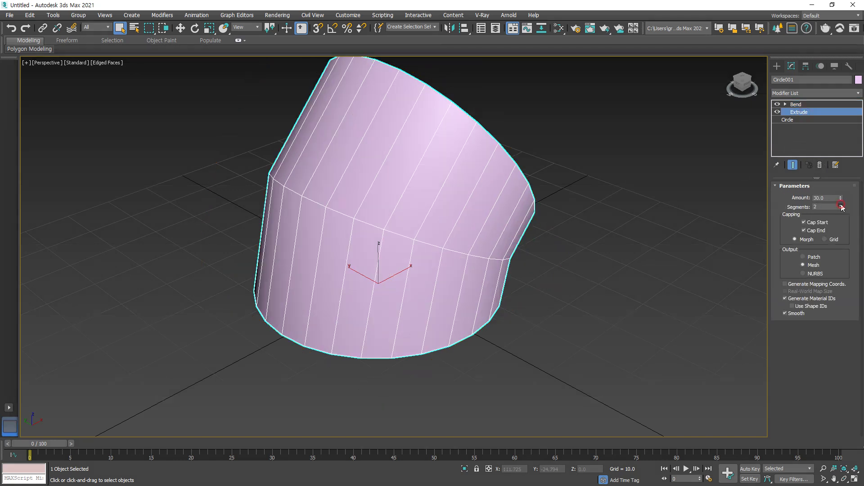
{"action": "left_click_drag", "start_coordinate": [841, 205], "coordinate": [842, 207]}
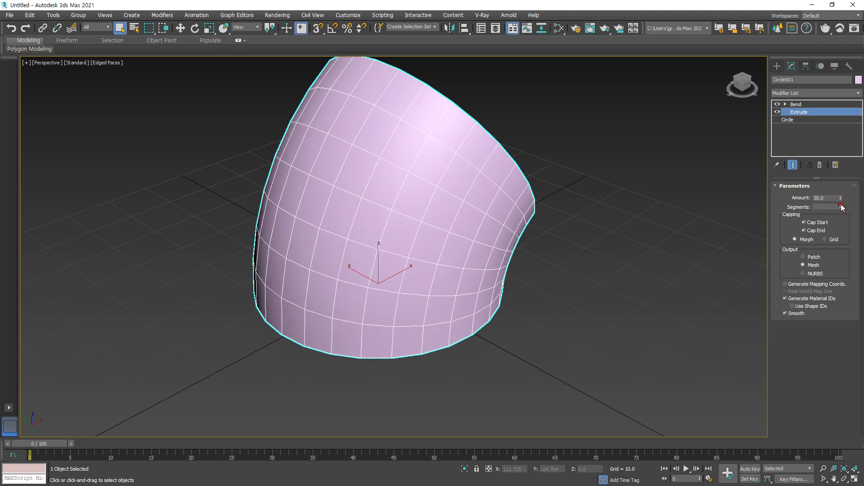
{"action": "middle_click_drag", "start_coordinate": [525, 268], "coordinate": [492, 268], "text": "alt"}
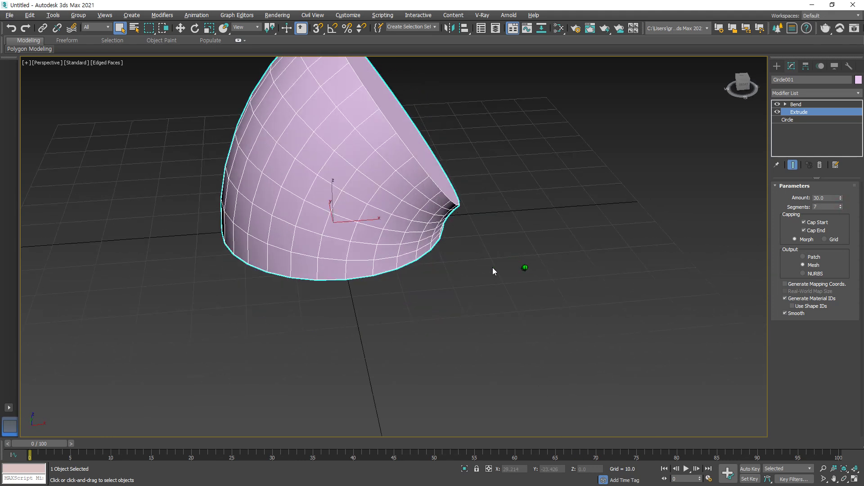
{"action": "left_click_drag", "start_coordinate": [840, 196], "coordinate": [841, 140]}
{"action": "middle_click_drag", "start_coordinate": [490, 147], "coordinate": [458, 257]}
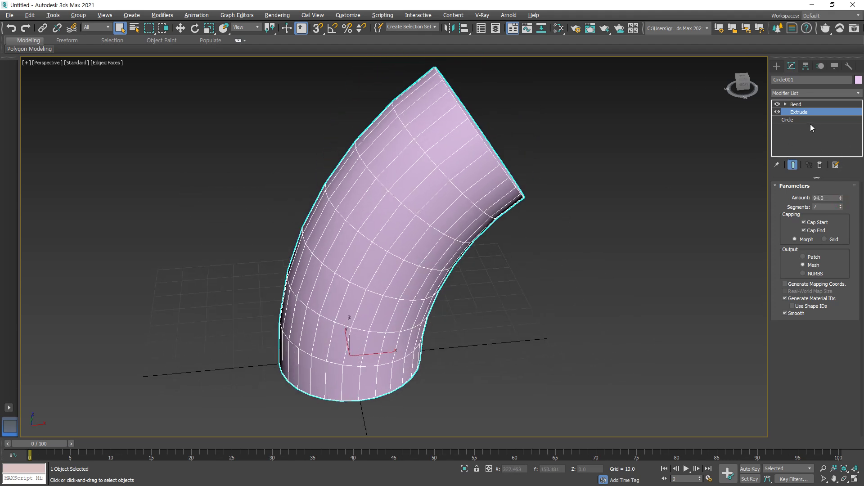
Step: Set the angle of the Bend modifier to 120
{"action": "left_click", "coordinate": [806, 107]}
{"action": "left_click_drag", "start_coordinate": [839, 203], "coordinate": [847, 147]}
{"action": "mouse_move", "coordinate": [567, 174]}
{"action": "left_mouse_down"}
{"action": "mouse_move", "coordinate": [497, 163]}
{"action": "mouse_move", "coordinate": [336, 247]}
{"action": "mouse_move", "coordinate": [290, 347]}
{"action": "mouse_move", "coordinate": [375, 365]}
{"action": "left_mouse_up"}
{"action": "left_click_drag", "start_coordinate": [335, 290], "coordinate": [412, 342]}
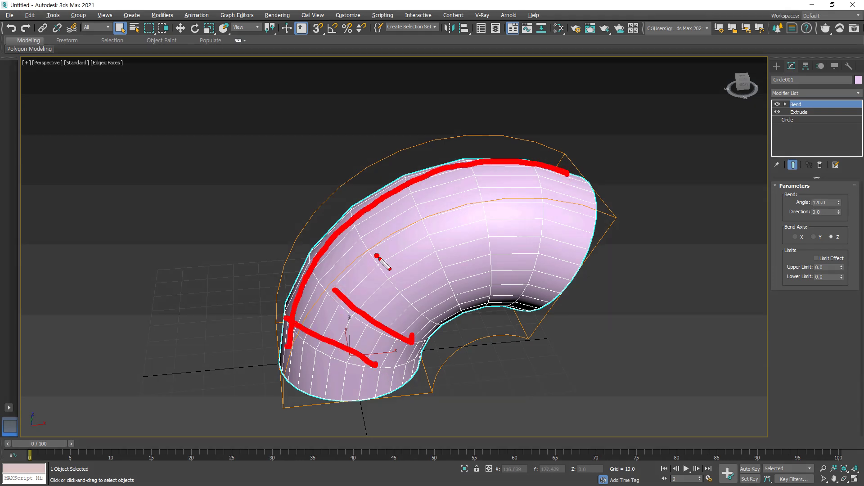
{"action": "left_click_drag", "start_coordinate": [376, 254], "coordinate": [415, 290]}
{"action": "left_click_drag", "start_coordinate": [421, 226], "coordinate": [441, 261]}
{"action": "left_click_drag", "start_coordinate": [468, 220], "coordinate": [480, 247]}
{"action": "left_click_drag", "start_coordinate": [523, 206], "coordinate": [528, 234]}
{"action": "key", "text": "Escape"}
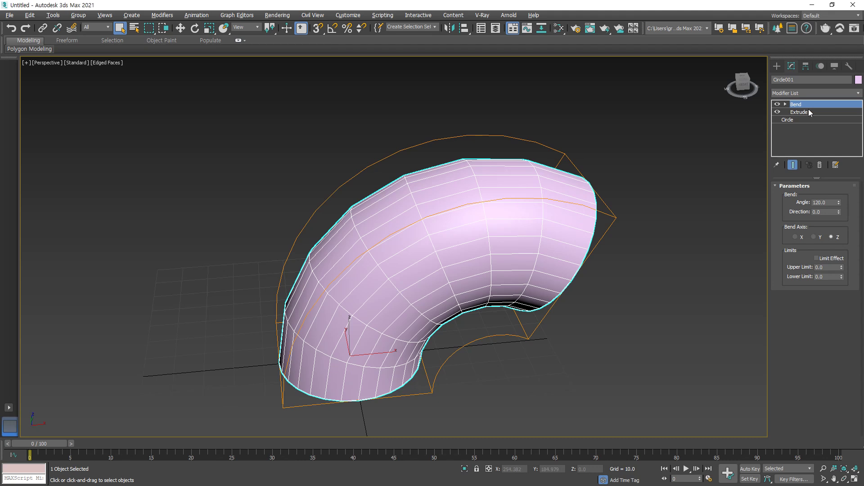
Step: Lower the segments of the Extrude modifier beneath the Bend, and raise them to 40 for a smooth curve
{"action": "left_click", "coordinate": [810, 113]}
{"action": "left_click", "coordinate": [841, 208]}
{"action": "left_click", "coordinate": [841, 208]}
{"action": "left_click", "coordinate": [841, 208]}
{"action": "left_click", "coordinate": [841, 208]}
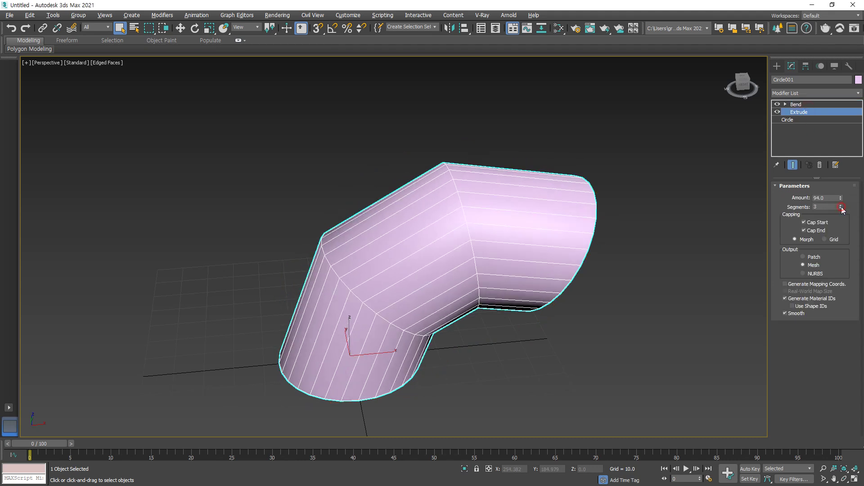
{"action": "left_click", "coordinate": [841, 208]}
{"action": "left_click", "coordinate": [841, 208]}
{"action": "left_click_drag", "start_coordinate": [841, 208], "coordinate": [845, 189]}
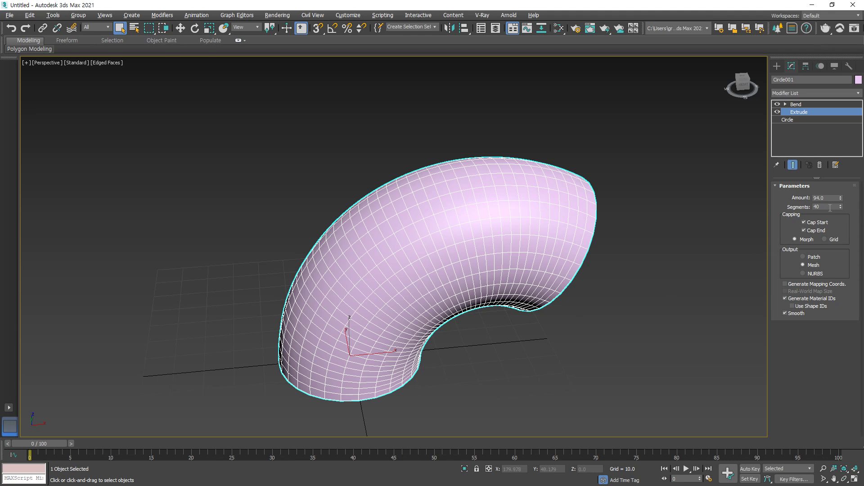
Step: Remove the Bend modifier and bring the extrusion to an amount of 48 with 1 segment
{"action": "left_click", "coordinate": [797, 105]}
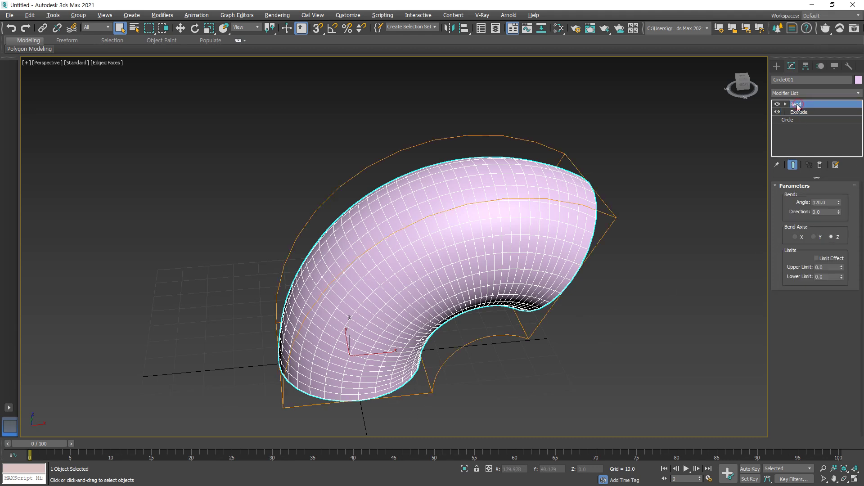
{"action": "left_click", "coordinate": [819, 165]}
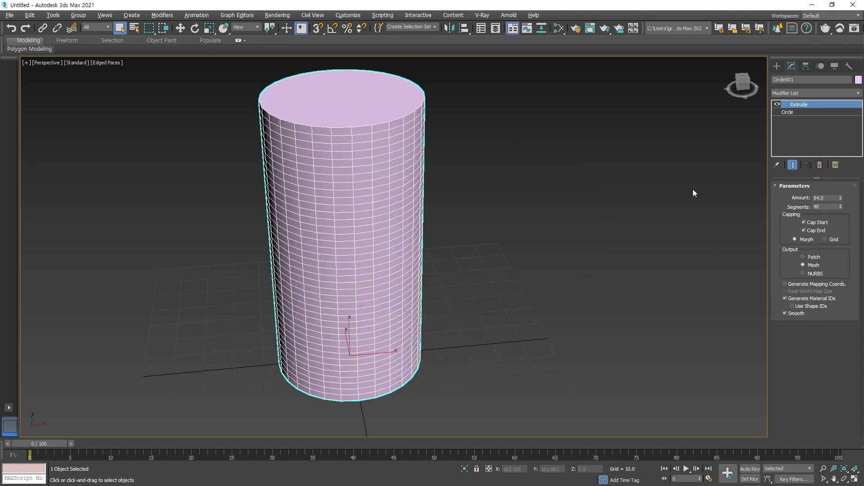
{"action": "key", "text": "ctrl+z"}
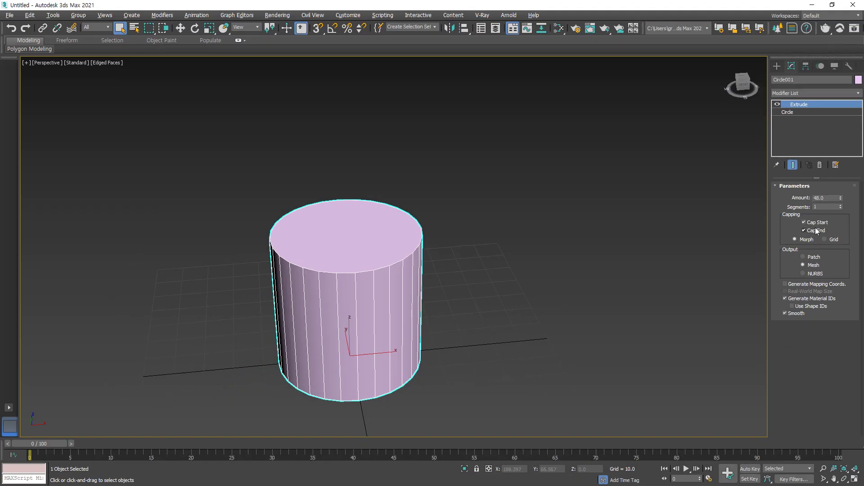
Step: Turn off Cap End and Cap Start on the extrusion to open both ends of the cylinder
{"action": "left_click", "coordinate": [816, 230]}
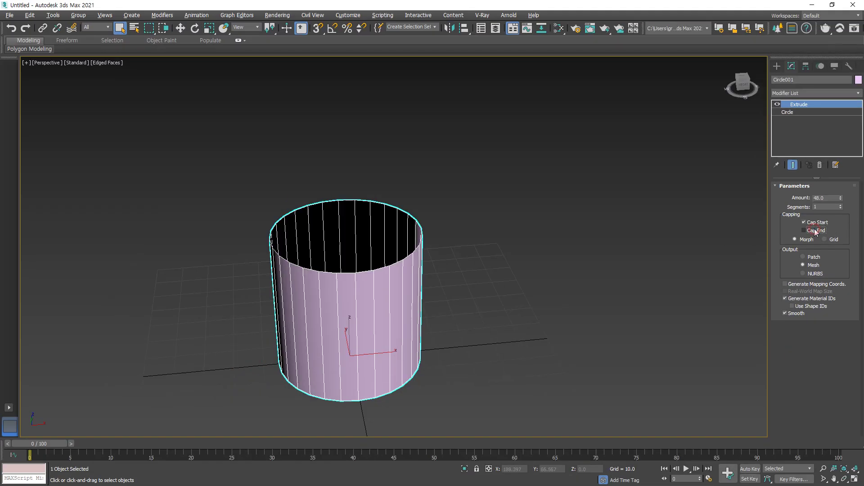
{"action": "middle_click_drag", "start_coordinate": [390, 292], "coordinate": [652, 221], "text": "alt"}
{"action": "left_click", "coordinate": [804, 222]}
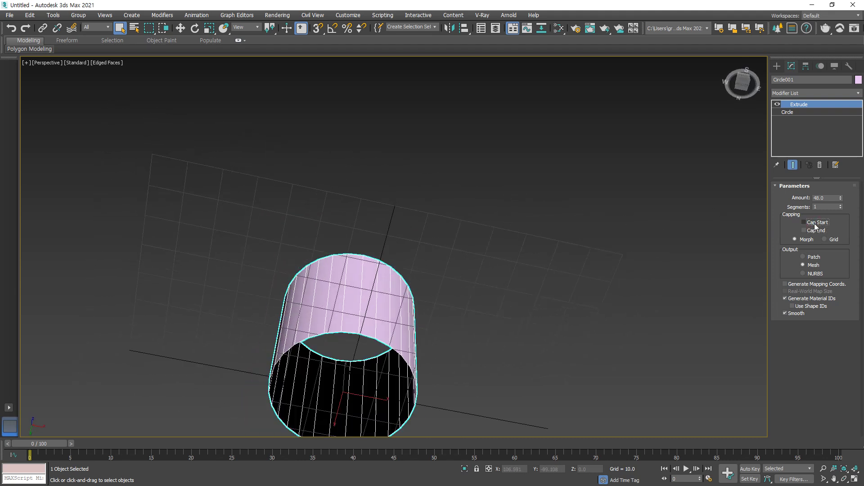
Step: Turn Cap Start and Cap End back on to close both ends of the cylinder
{"action": "left_click", "coordinate": [813, 233]}
{"action": "middle_click_drag", "start_coordinate": [363, 261], "coordinate": [380, 334], "text": "alt"}
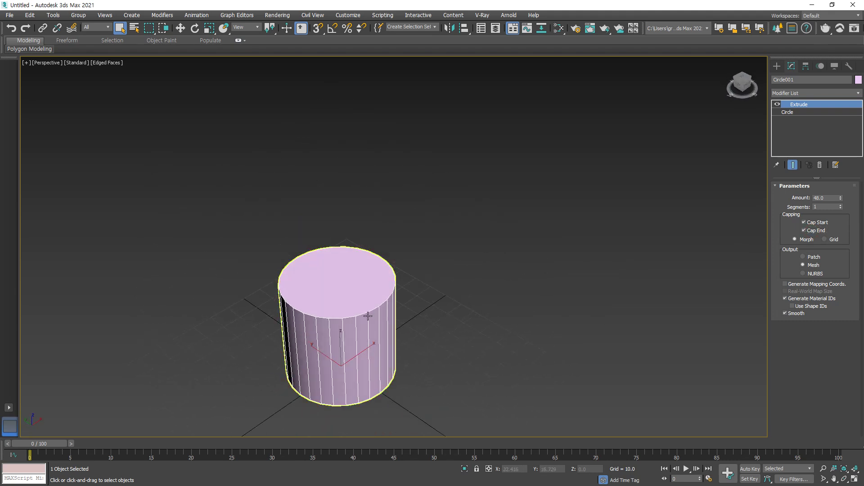
{"action": "scroll", "coordinate": [355, 316], "scroll_direction": "down", "scroll_amount": 3}
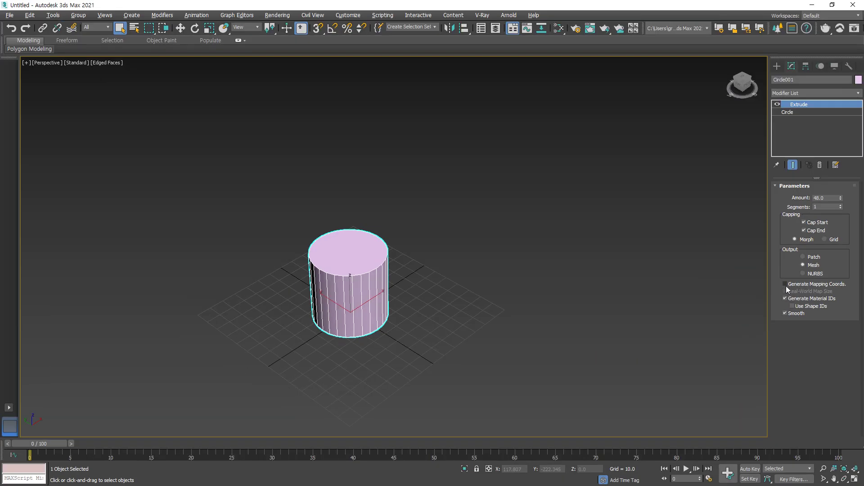
{"action": "scroll", "coordinate": [328, 292], "scroll_direction": "up", "scroll_amount": 4}
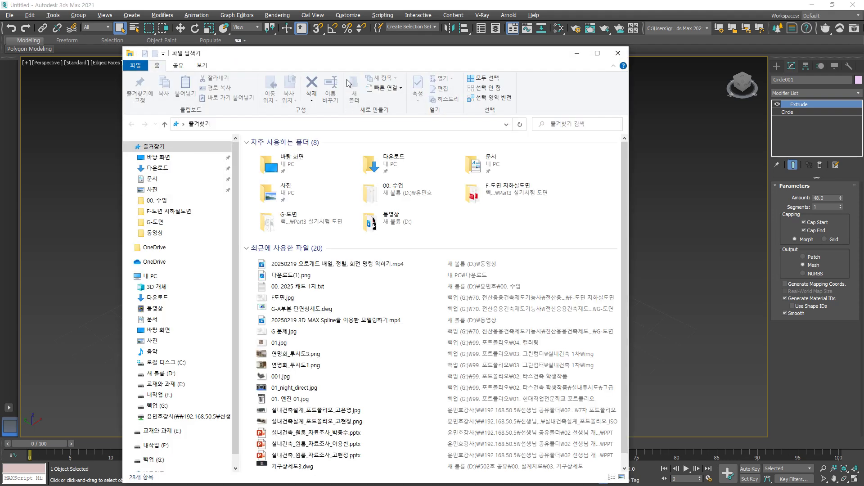
Step: Switch to File Explorer and open the 무늬목 texture folder under 502호 공유 > 99. 맵핑소스 > 첫번째
{"action": "left_click_drag", "start_coordinate": [340, 55], "coordinate": [0, 34]}
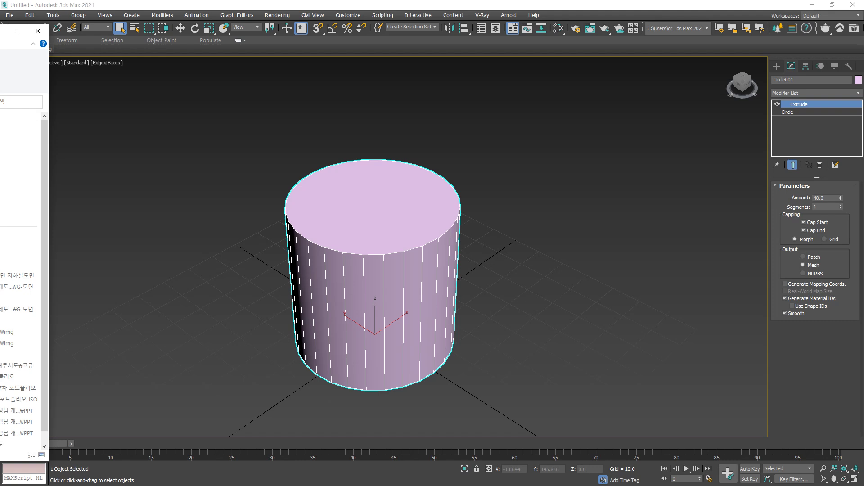
{"action": "left_click", "coordinate": [31, 455]}
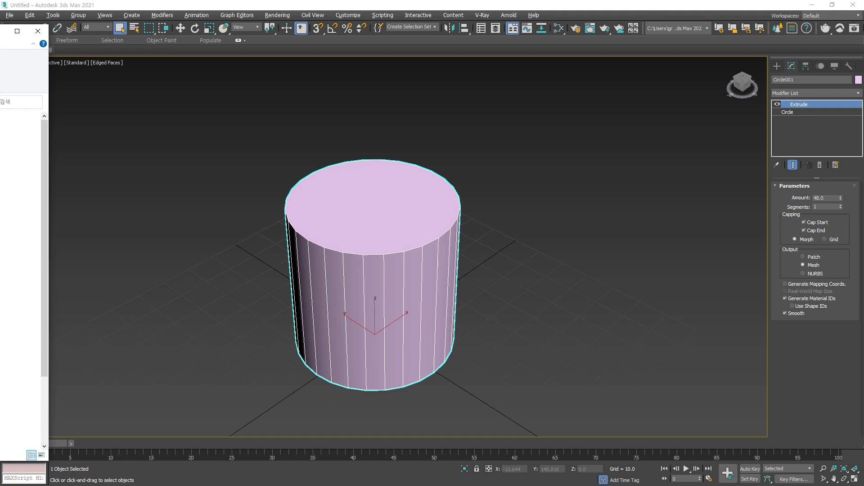
{"action": "left_click_drag", "start_coordinate": [0, 35], "coordinate": [110, 52]}
{"action": "double_click", "coordinate": [113, 148]}
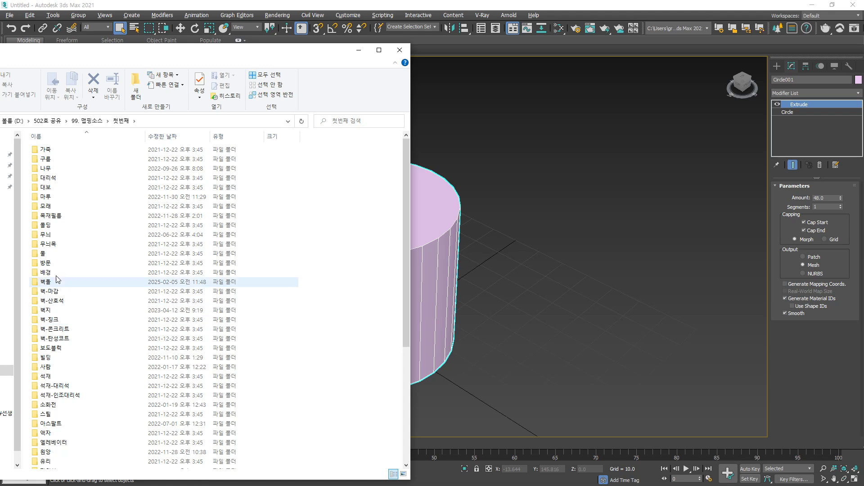
{"action": "double_click", "coordinate": [50, 243]}
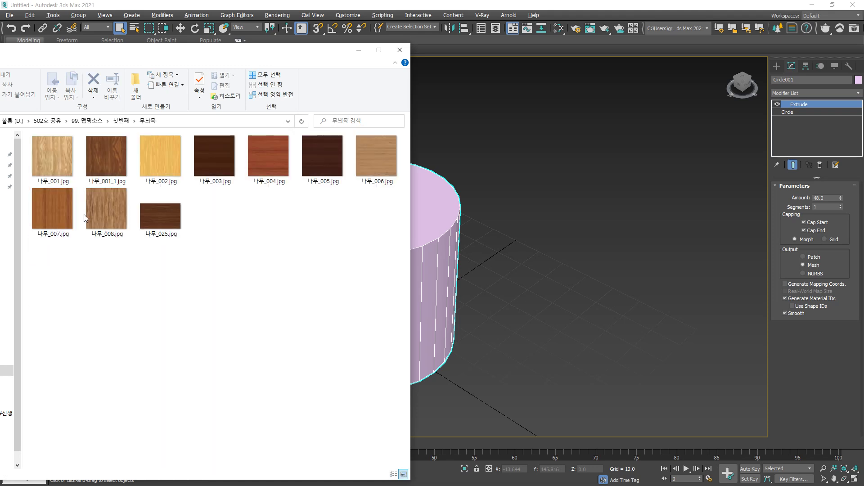
Step: Apply the 나무_006.jpg wood texture from the 무늬목 folder to the extruded cylinder
{"action": "left_click_drag", "start_coordinate": [293, 57], "coordinate": [170, 60]}
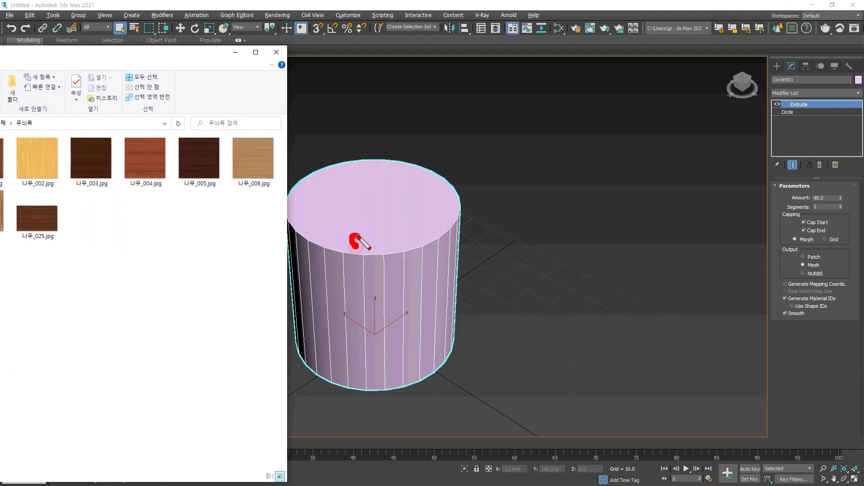
{"action": "left_click_drag", "start_coordinate": [256, 161], "coordinate": [351, 288]}
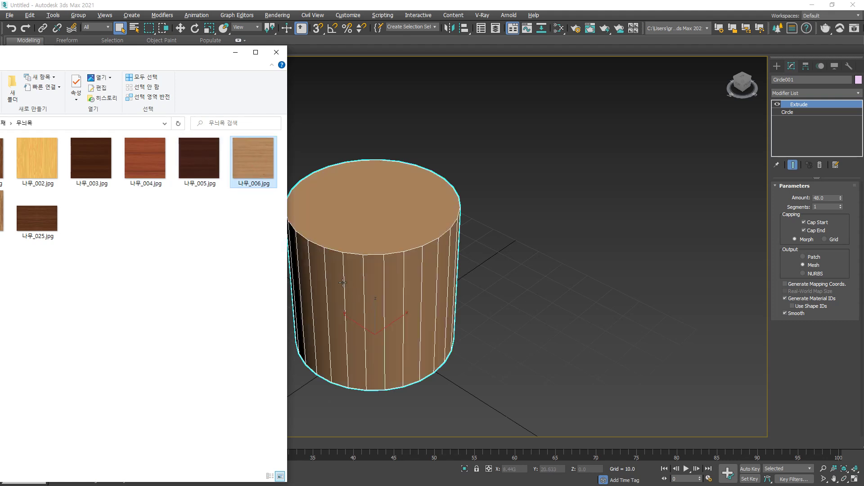
{"action": "scroll", "coordinate": [373, 301], "scroll_direction": "up", "scroll_amount": 4}
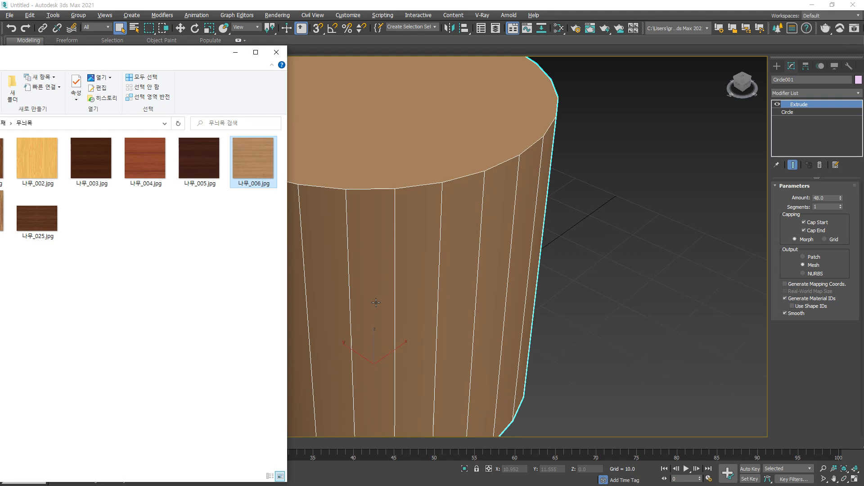
Step: Move the texture folder window out of the way and turn on Generate Mapping Coords. for the extrusion
{"action": "left_click_drag", "start_coordinate": [85, 54], "coordinate": [0, 55]}
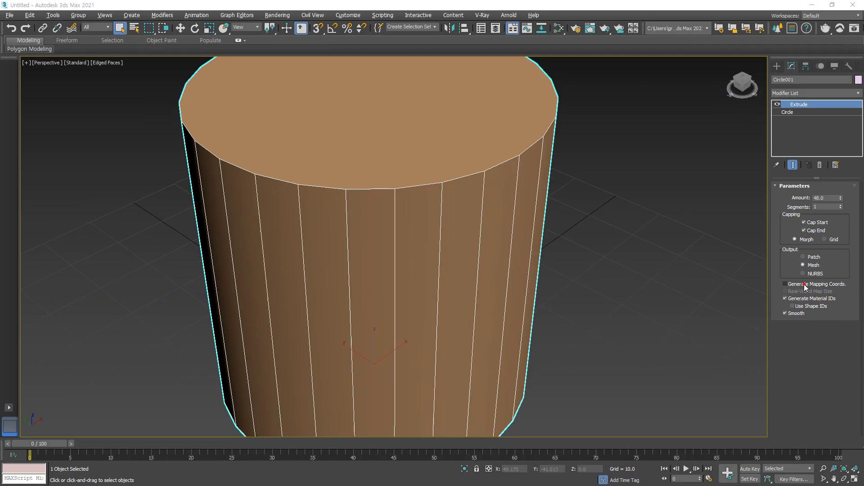
{"action": "left_click", "coordinate": [630, 281]}
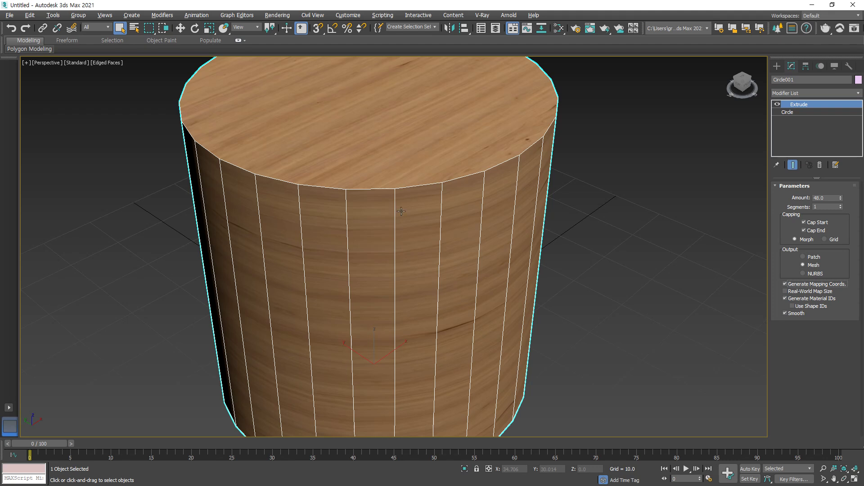
{"action": "key", "text": "ctrl+2"}
{"action": "mouse_move", "coordinate": [842, 288]}
{"action": "left_mouse_down"}
{"action": "mouse_move", "coordinate": [791, 294]}
{"action": "mouse_move", "coordinate": [839, 292]}
{"action": "left_mouse_up"}
{"action": "left_click_drag", "start_coordinate": [346, 233], "coordinate": [370, 232]}
{"action": "key", "text": "Escape"}
{"action": "middle_click_drag", "start_coordinate": [363, 312], "coordinate": [371, 314], "text": "alt"}
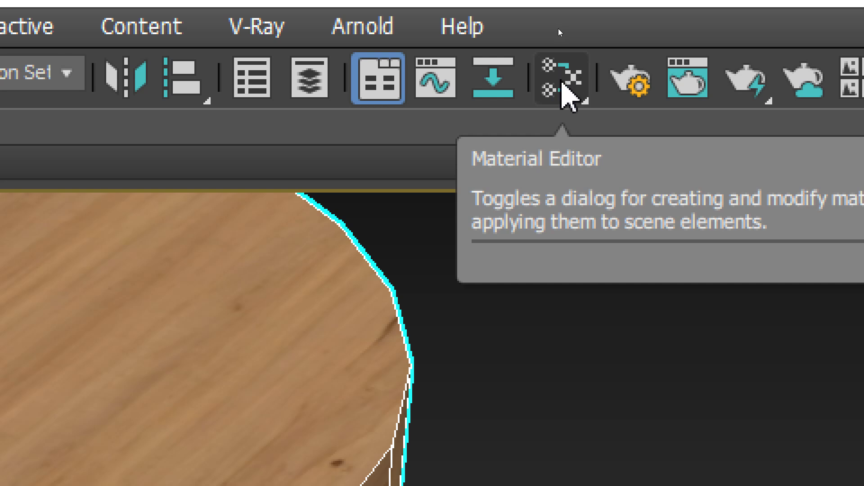
Step: Open the Slate Material Editor, enlarge its window, and close it with the Material/Map Browser hidden
{"action": "left_click", "coordinate": [562, 83]}
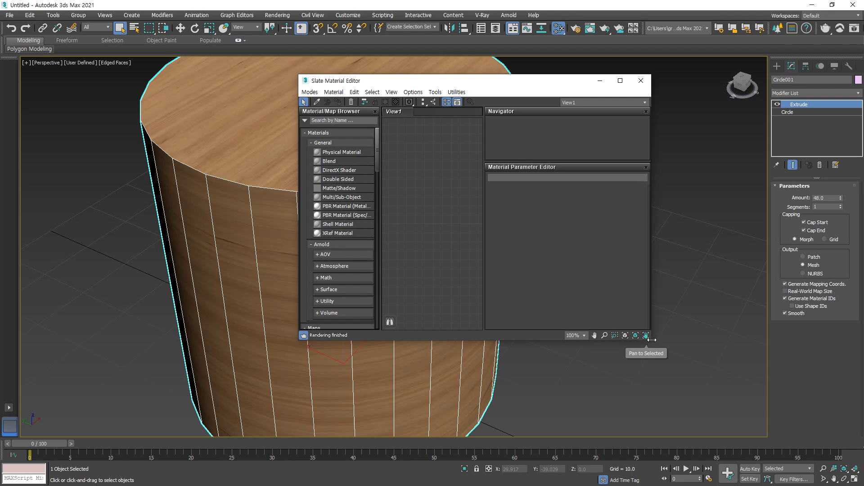
{"action": "left_click_drag", "start_coordinate": [661, 345], "coordinate": [743, 384]}
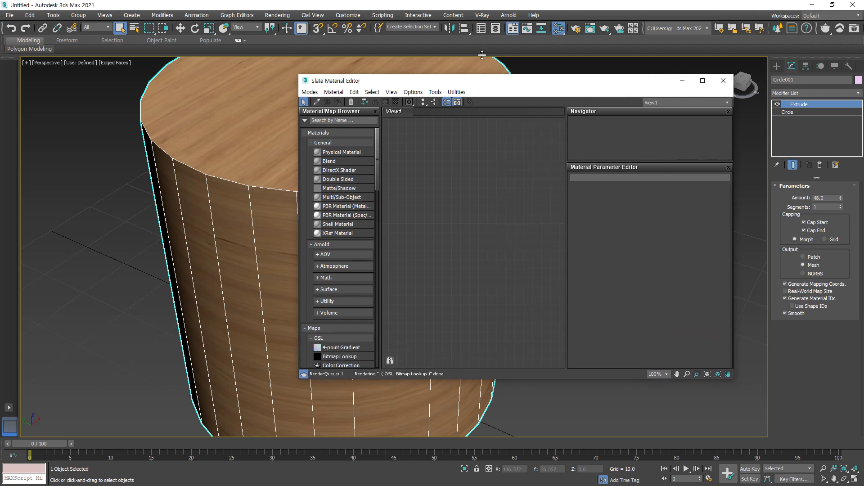
{"action": "left_click_drag", "start_coordinate": [497, 84], "coordinate": [505, 83]}
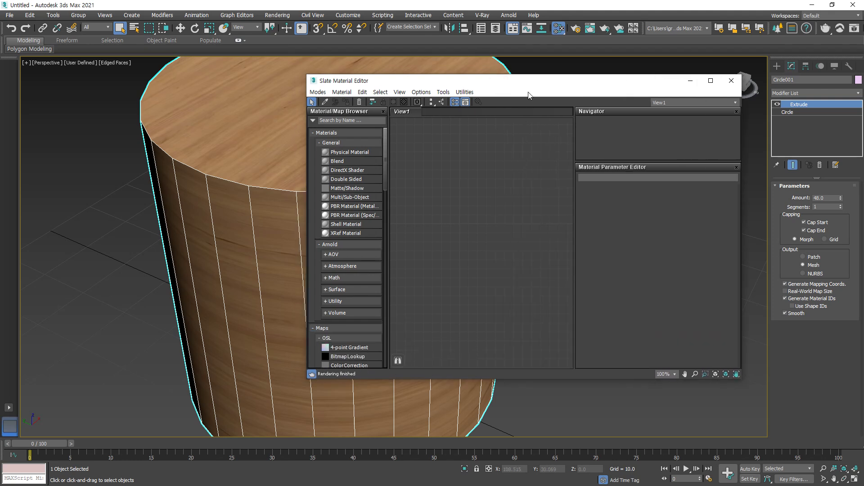
{"action": "key", "text": "o"}
{"action": "key", "text": "m"}
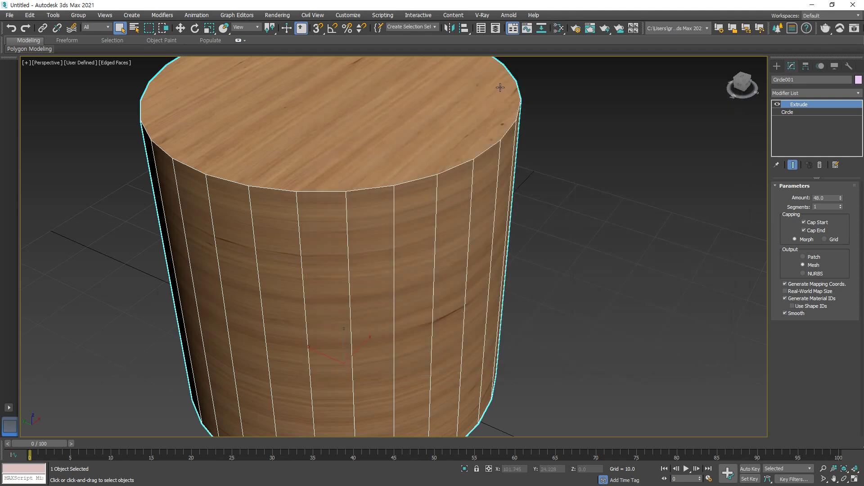
Step: Reopen the Slate Material Editor and change its mode to Compact Material Editor
{"action": "left_click", "coordinate": [590, 27]}
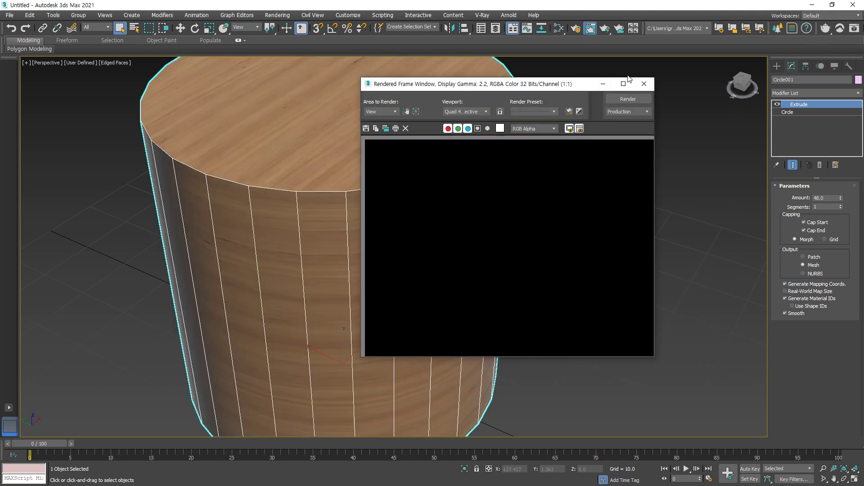
{"action": "left_click", "coordinate": [645, 83]}
{"action": "left_click", "coordinate": [558, 28]}
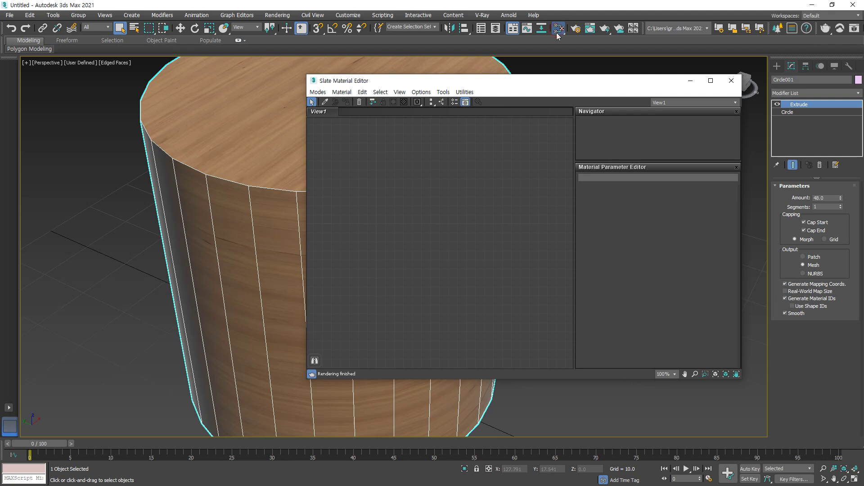
{"action": "left_click_drag", "start_coordinate": [450, 84], "coordinate": [445, 91]}
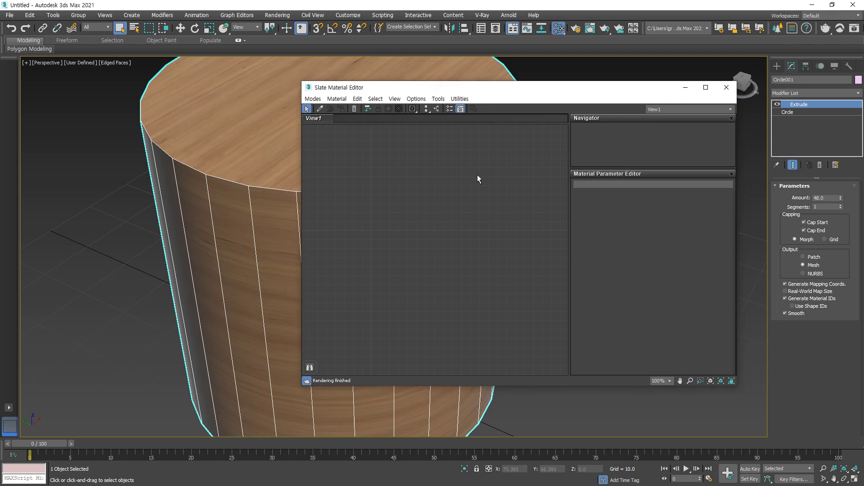
{"action": "left_click", "coordinate": [312, 98]}
{"action": "left_click", "coordinate": [311, 99]}
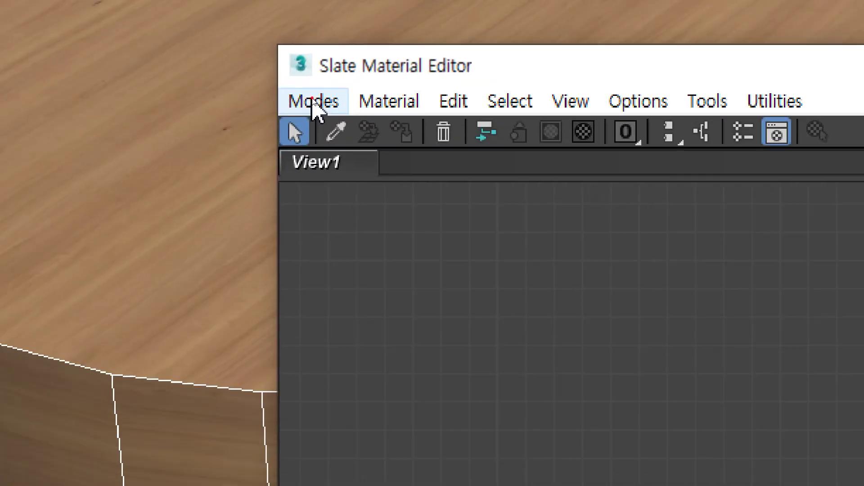
{"action": "left_click", "coordinate": [312, 100]}
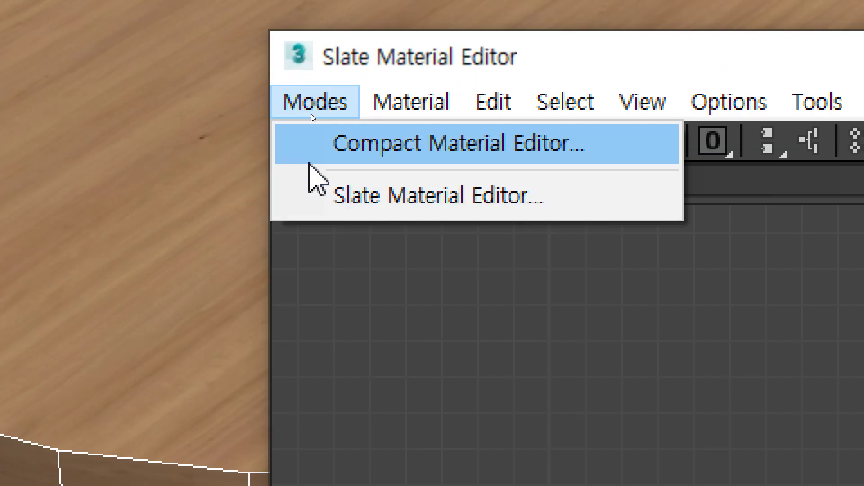
{"action": "left_click", "coordinate": [309, 185]}
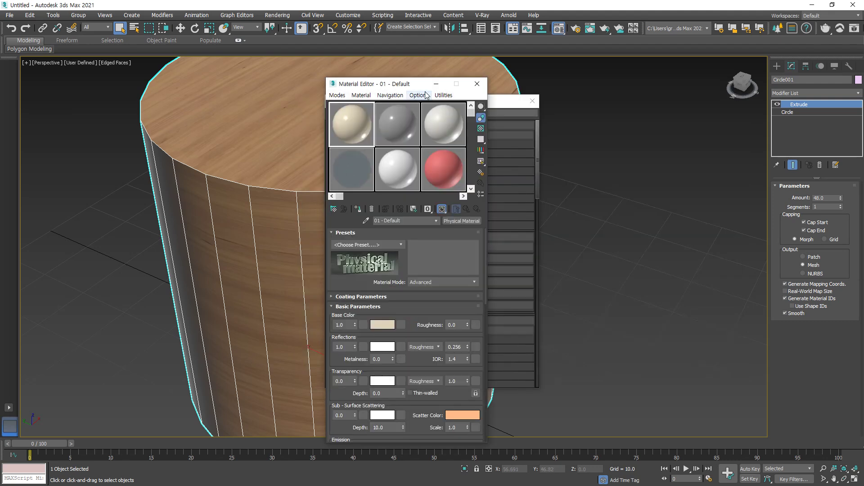
Step: Return to the Slate Material Editor mode and show the Material/Map Browser again
{"action": "left_click_drag", "start_coordinate": [383, 87], "coordinate": [335, 58]}
{"action": "left_click", "coordinate": [273, 84]}
{"action": "left_click", "coordinate": [289, 66]}
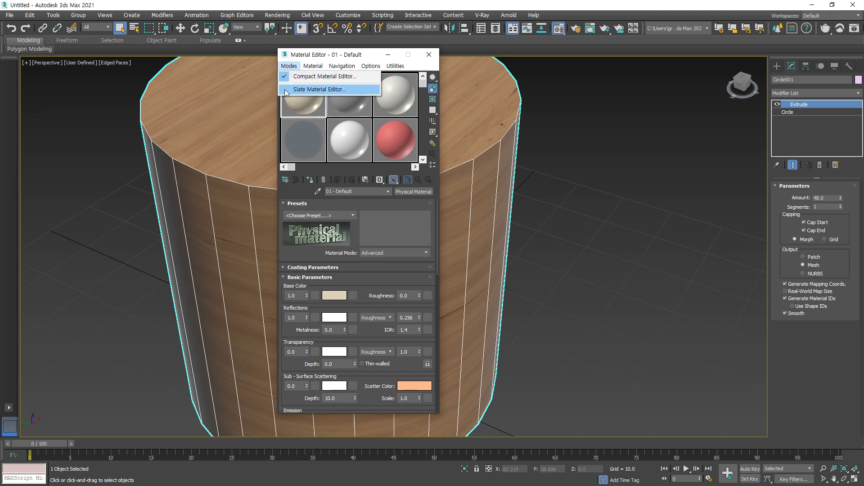
{"action": "left_click", "coordinate": [285, 90]}
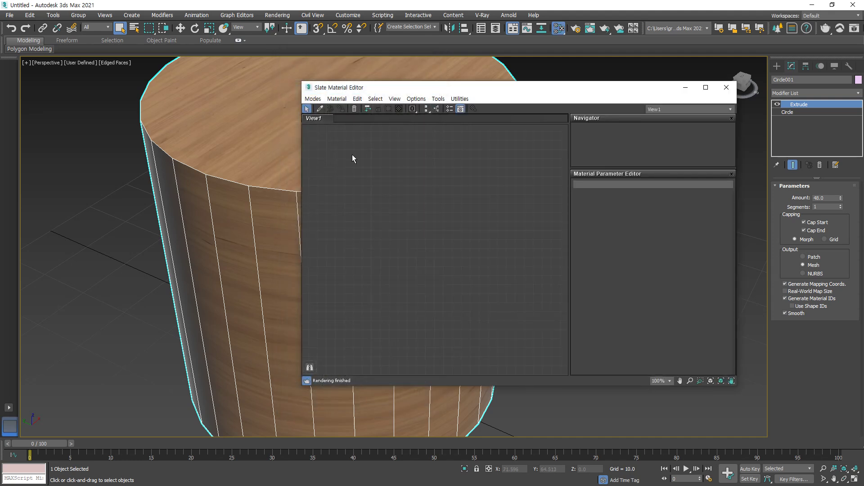
{"action": "left_click", "coordinate": [450, 109]}
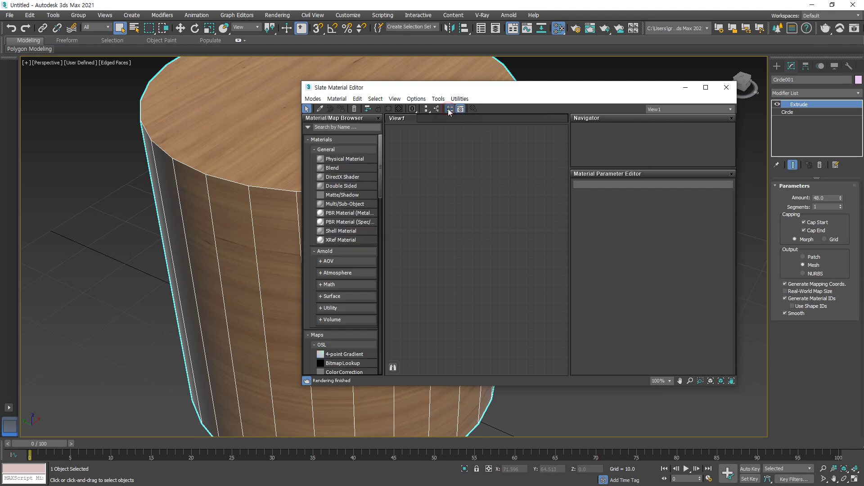
Step: Switch from the Slate Material Editor back to the Compact Material Editor with its sample slots
{"action": "left_click", "coordinate": [313, 99]}
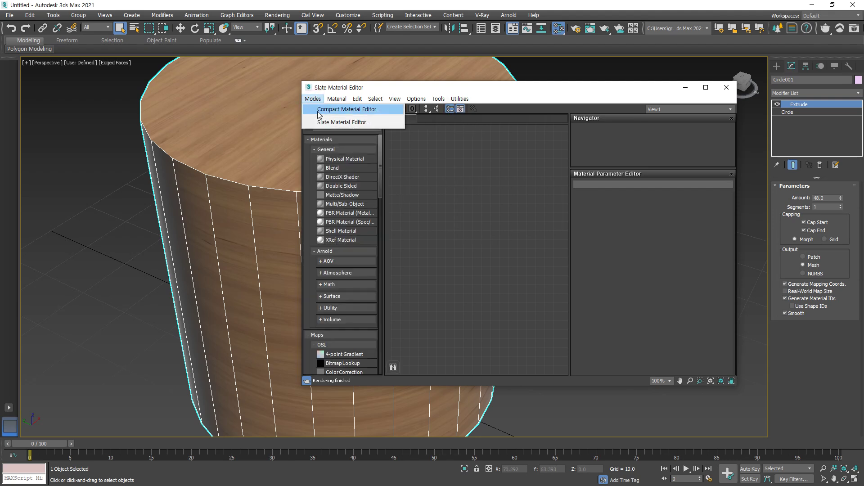
{"action": "left_click", "coordinate": [322, 109]}
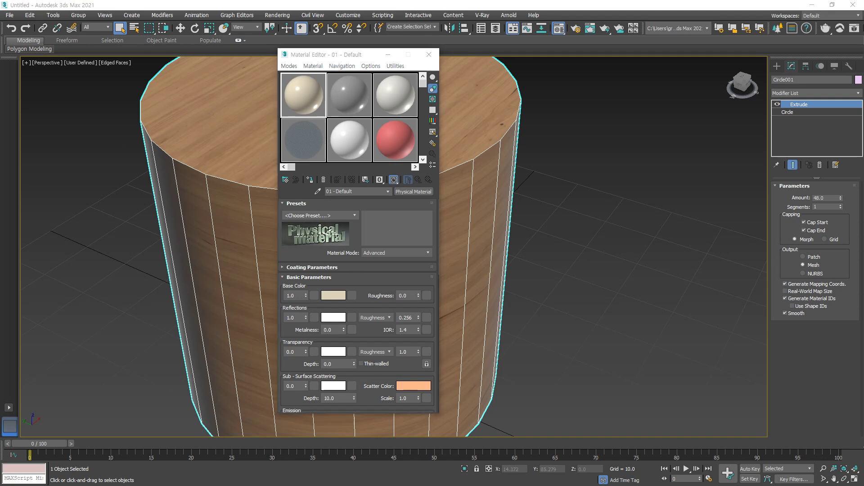
{"action": "mouse_move", "coordinate": [354, 140]}
{"action": "left_mouse_down"}
{"action": "mouse_move", "coordinate": [349, 102]}
{"action": "mouse_move", "coordinate": [360, 133]}
{"action": "mouse_move", "coordinate": [341, 131]}
{"action": "left_mouse_up"}
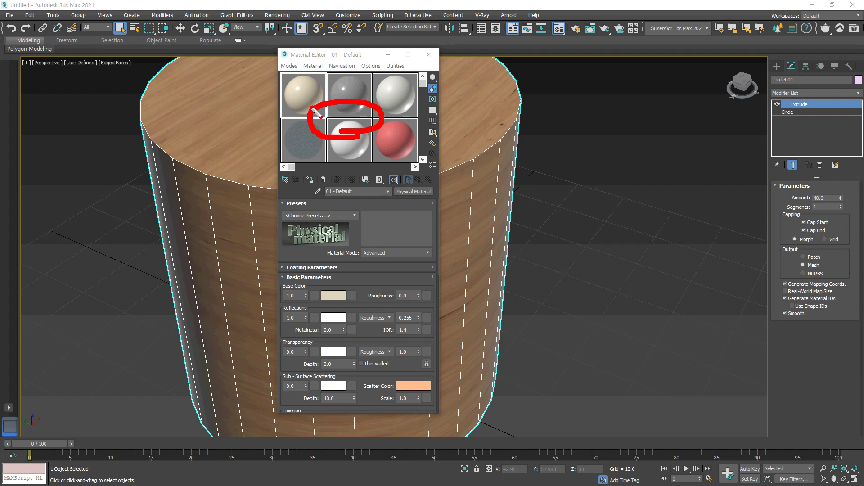
{"action": "key", "text": "Escape"}
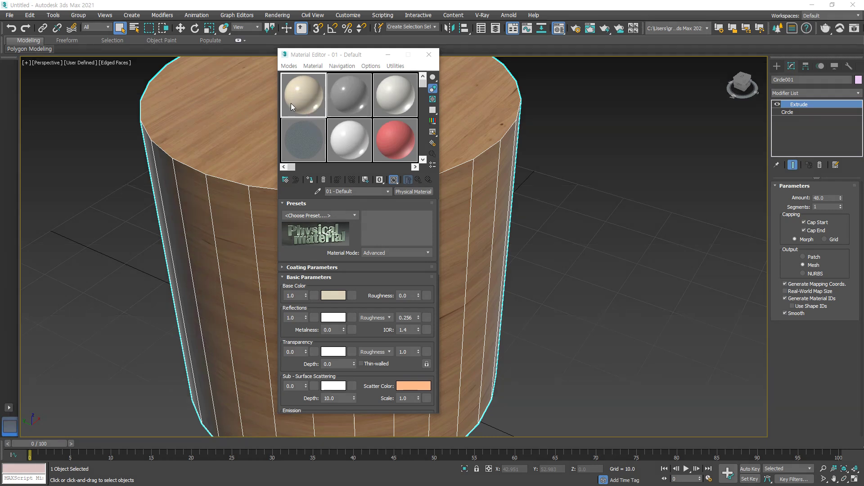
Step: Try the cylinder and box sample types on the first material slot, and return it to the sphere
{"action": "left_click", "coordinate": [432, 79]}
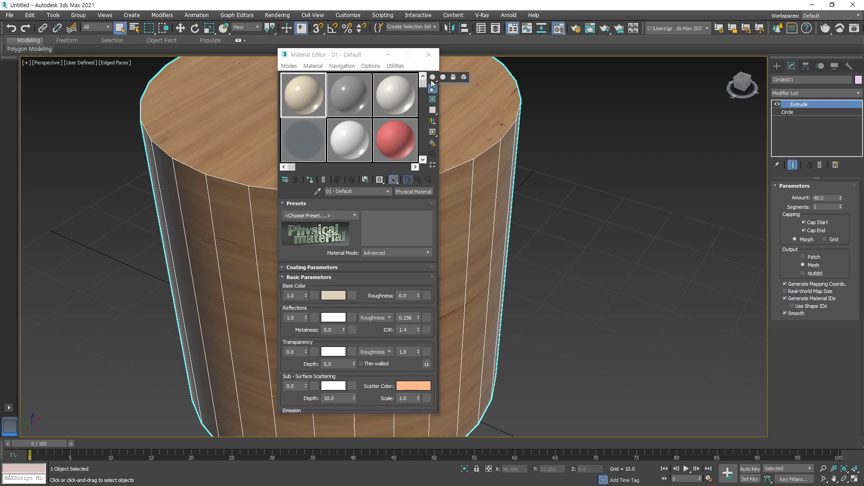
{"action": "left_click", "coordinate": [454, 77]}
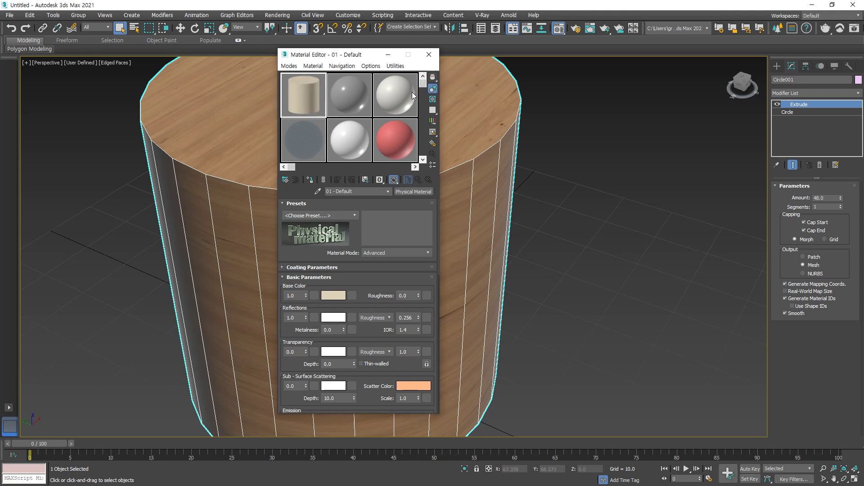
{"action": "left_click", "coordinate": [434, 78]}
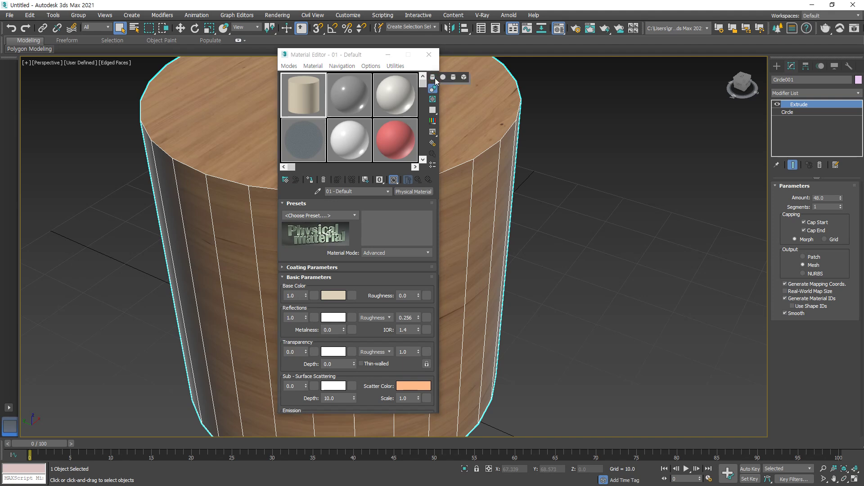
{"action": "left_click", "coordinate": [465, 78]}
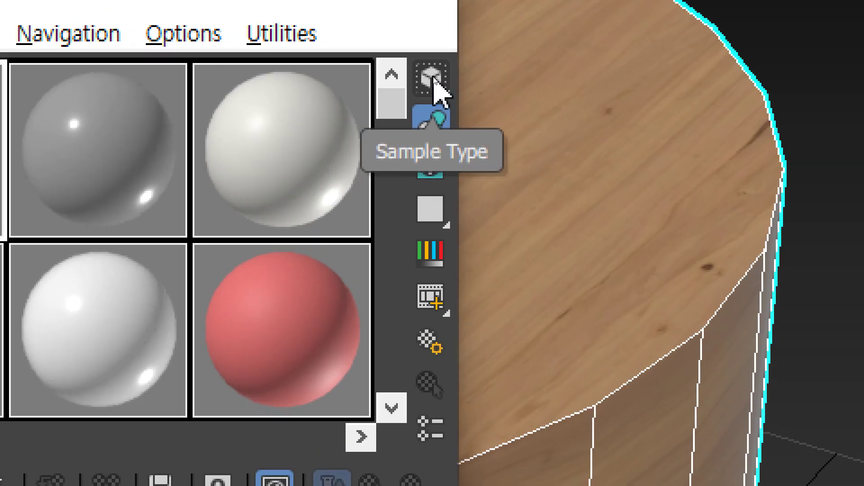
{"action": "left_click", "coordinate": [433, 78]}
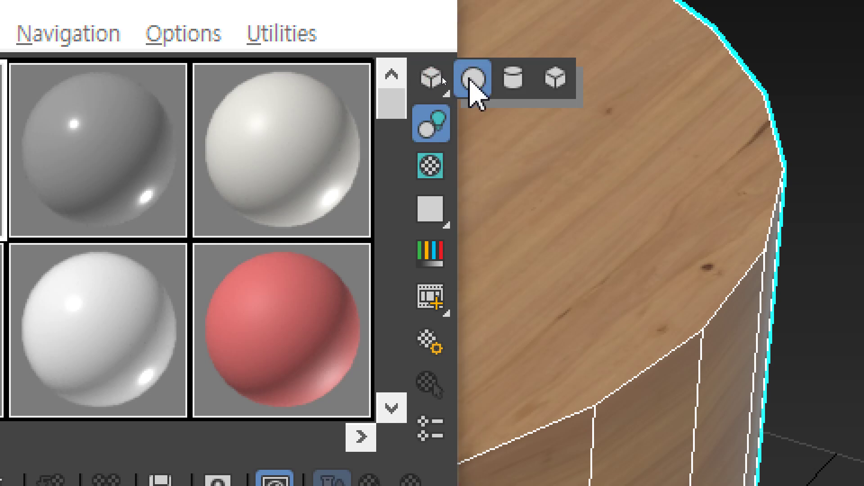
{"action": "left_click", "coordinate": [472, 78]}
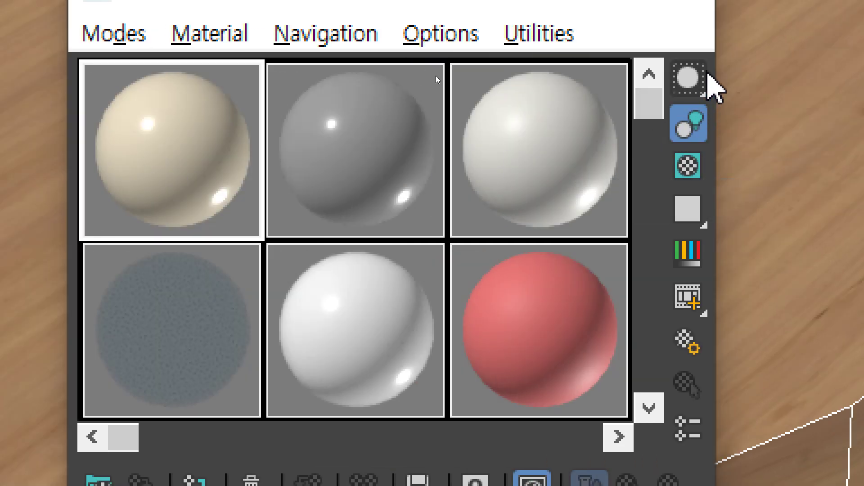
{"action": "left_click", "coordinate": [473, 77]}
{"action": "left_click", "coordinate": [769, 78]}
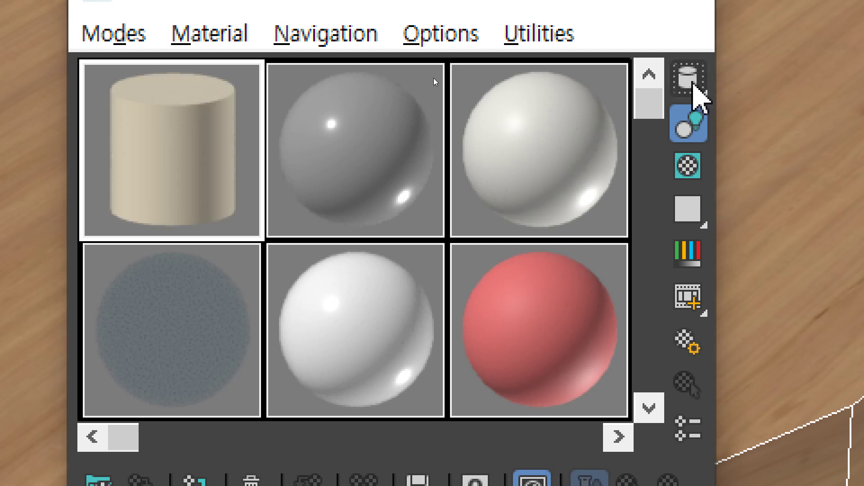
{"action": "left_click", "coordinate": [693, 85]}
{"action": "left_click", "coordinate": [810, 79]}
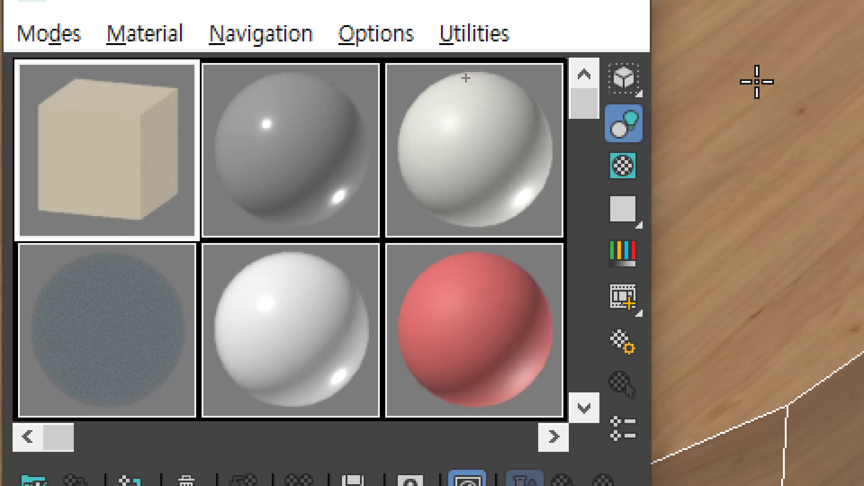
{"action": "left_click_drag", "start_coordinate": [624, 78], "coordinate": [662, 81]}
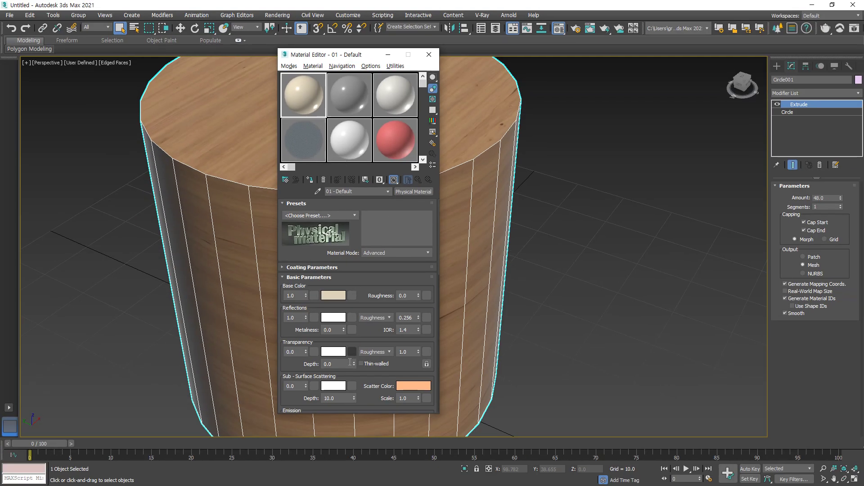
Step: Look through the 01 - Default material's parameters down to the Generic Maps, and close the Material Editor
{"action": "scroll", "coordinate": [374, 288], "scroll_direction": "down", "scroll_amount": 3}
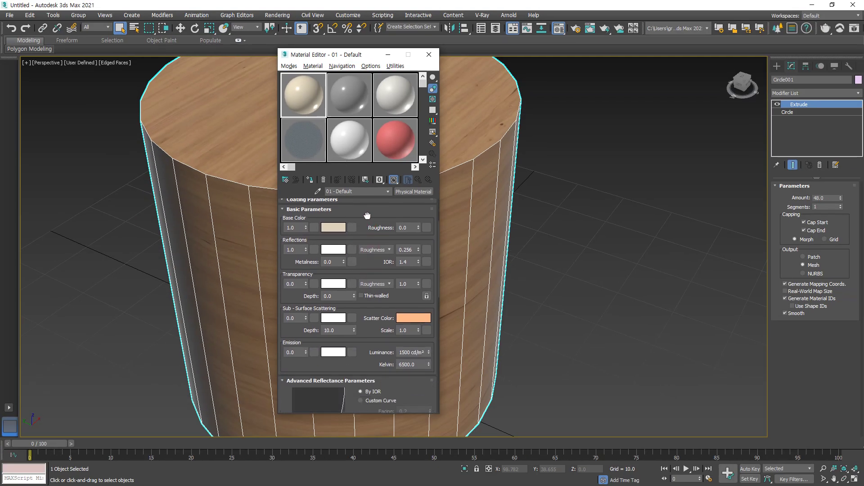
{"action": "scroll", "coordinate": [379, 320], "scroll_direction": "down", "scroll_amount": 9}
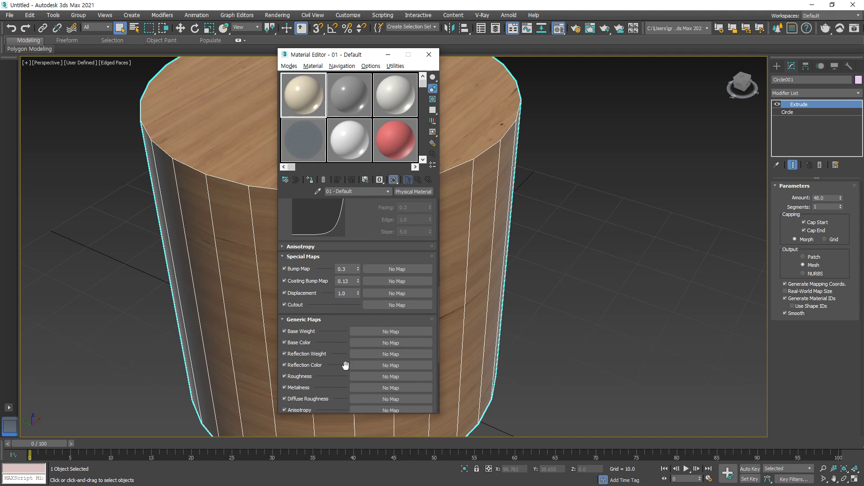
{"action": "key", "text": "m"}
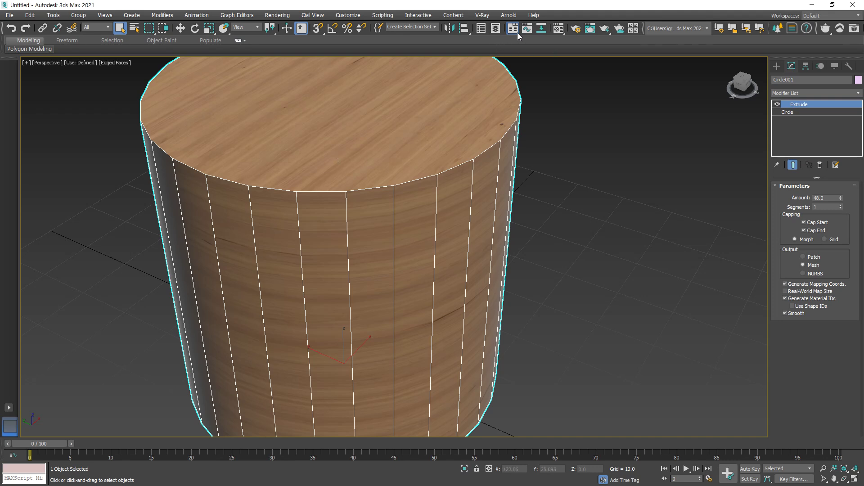
Step: Open the Compact Material Editor, load the wood texture image onto the first sample slot, and assign that material to the cylinder
{"action": "left_click", "coordinate": [557, 30]}
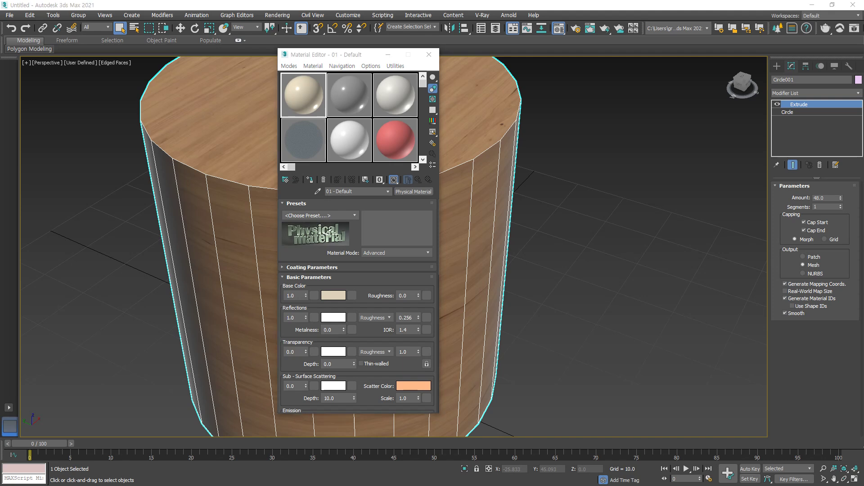
{"action": "left_click_drag", "start_coordinate": [1, 156], "coordinate": [303, 93]}
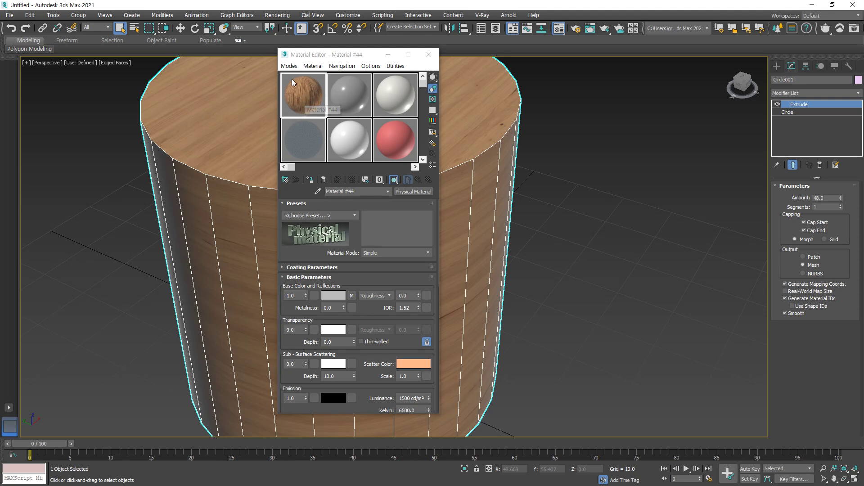
{"action": "left_click_drag", "start_coordinate": [324, 54], "coordinate": [513, 54]}
{"action": "left_click_drag", "start_coordinate": [336, 131], "coordinate": [288, 137]}
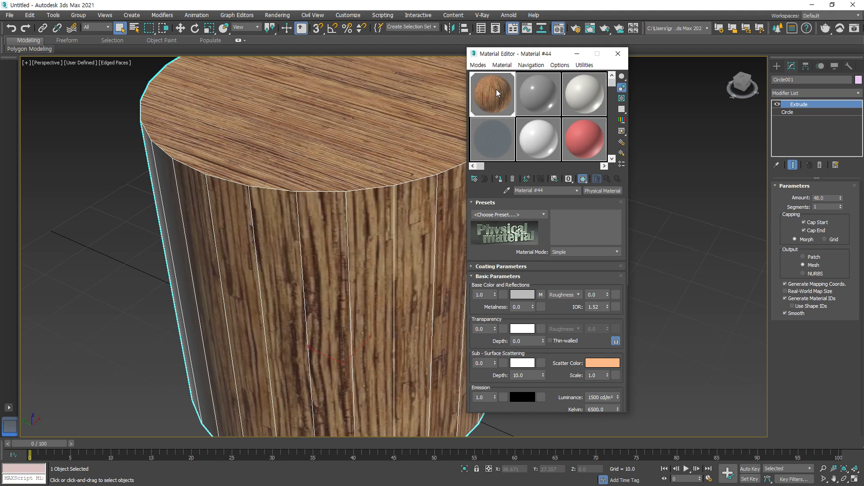
{"action": "mouse_move", "coordinate": [490, 94]}
{"action": "left_mouse_down"}
{"action": "mouse_move", "coordinate": [317, 124]}
{"action": "mouse_move", "coordinate": [329, 145]}
{"action": "left_mouse_up"}
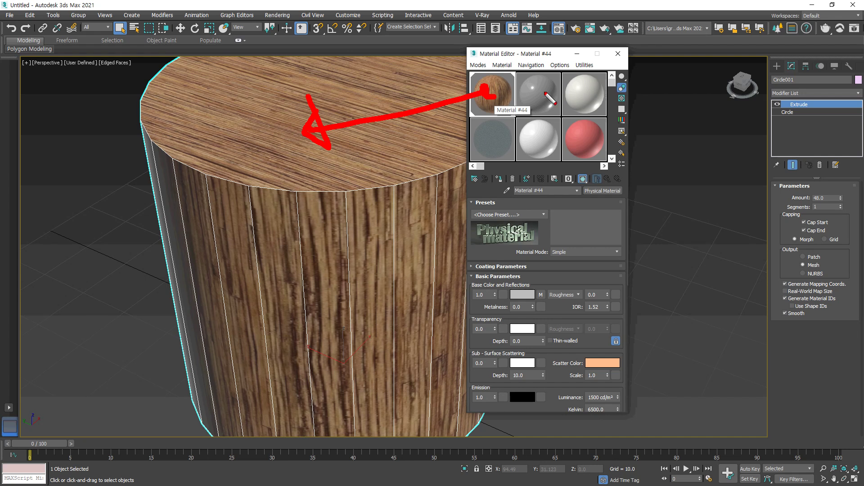
{"action": "key", "text": "Escape"}
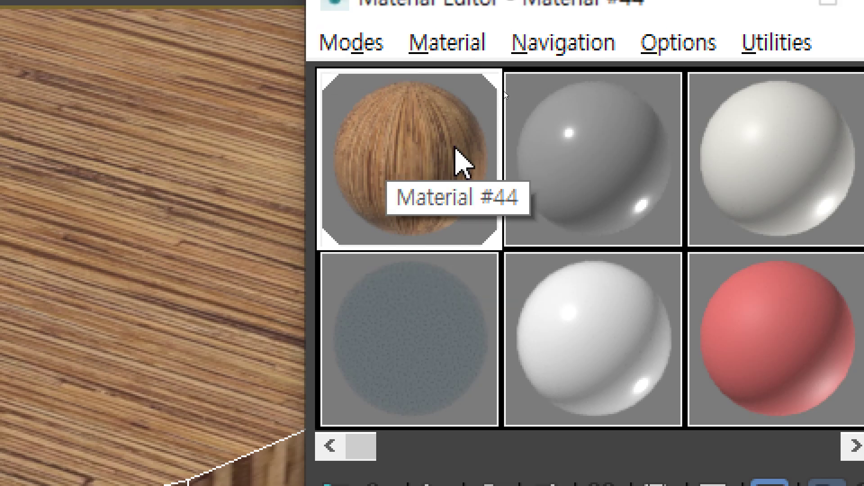
Step: Select the grey 02 - Default sample slot, return to the wood material's slot, and assign the wood material to the cylinder again
{"action": "left_click", "coordinate": [562, 144]}
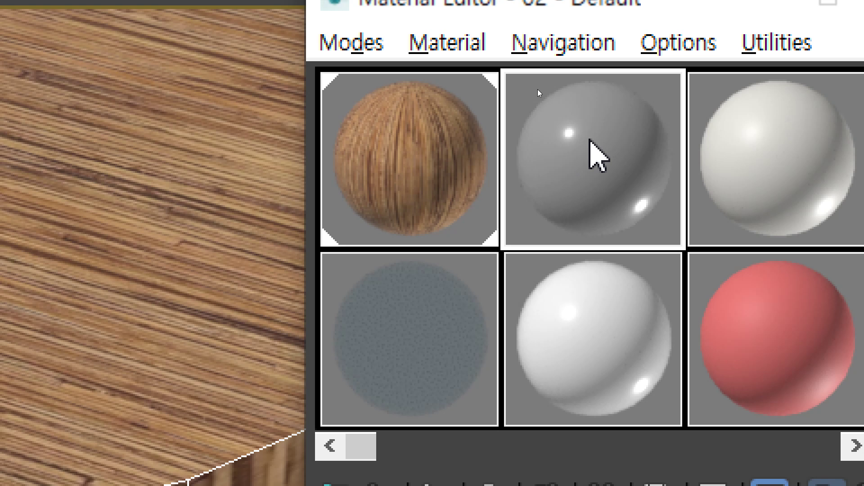
{"action": "left_click", "coordinate": [429, 155]}
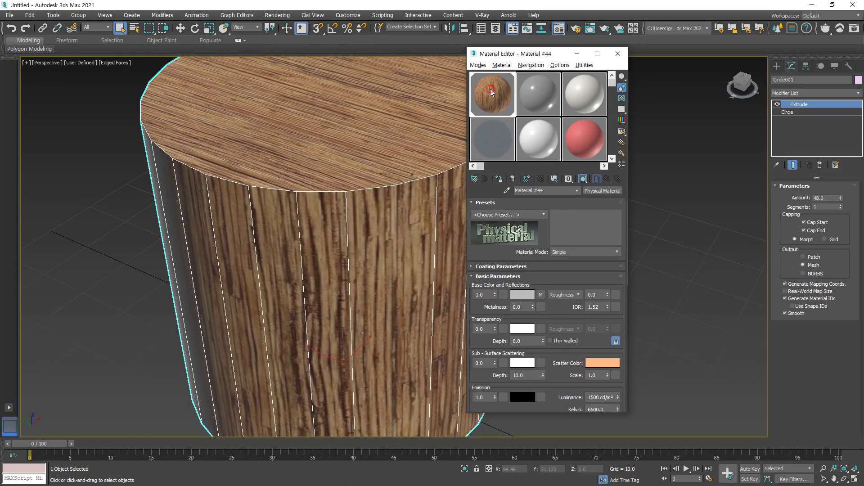
{"action": "left_click_drag", "start_coordinate": [491, 89], "coordinate": [351, 128]}
Step: Toggle Generate Mapping Coords. off and on repeatedly to compare the wood texture on the cylinder, leaving it on
{"action": "left_click", "coordinate": [795, 286]}
{"action": "left_click", "coordinate": [795, 286]}
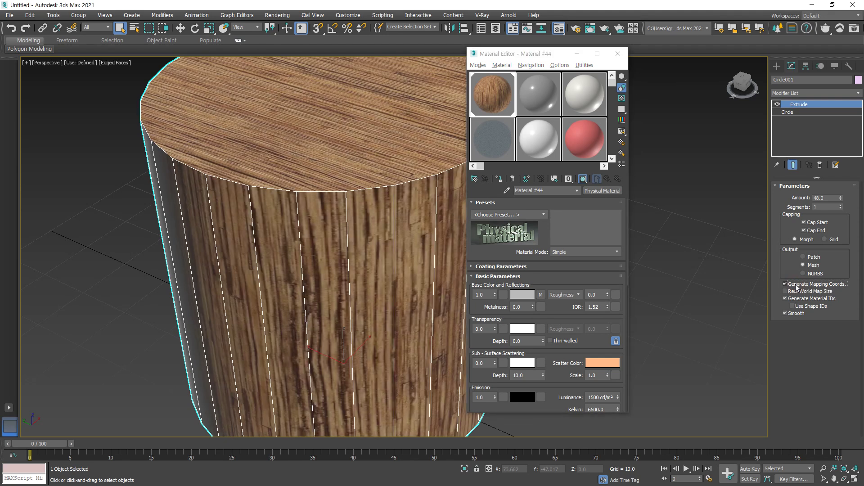
{"action": "left_click", "coordinate": [796, 287]}
{"action": "left_click", "coordinate": [796, 286]}
{"action": "left_click", "coordinate": [794, 286]}
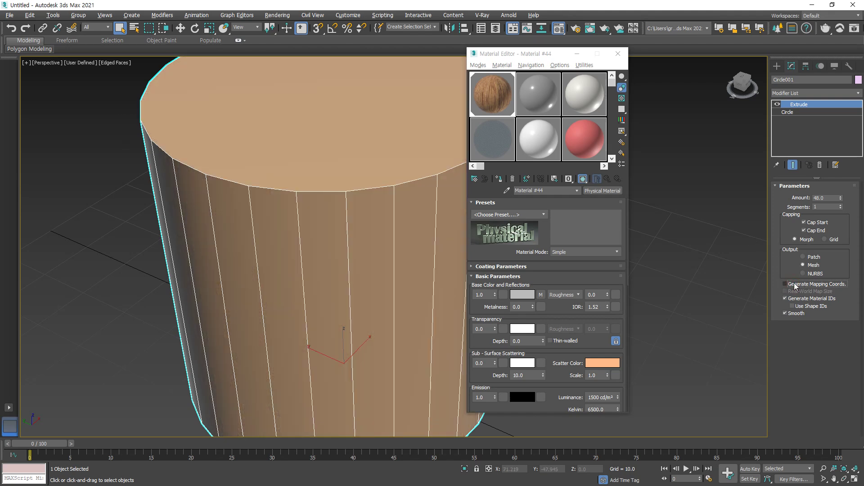
{"action": "left_click", "coordinate": [795, 286]}
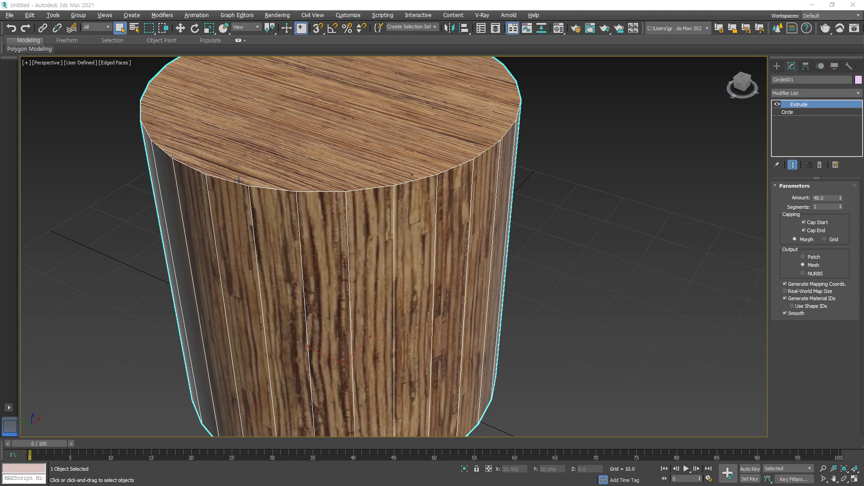
Step: Delete the wood-textured cylinder and return to the four-viewport layout
{"action": "right_click", "coordinate": [410, 207]}
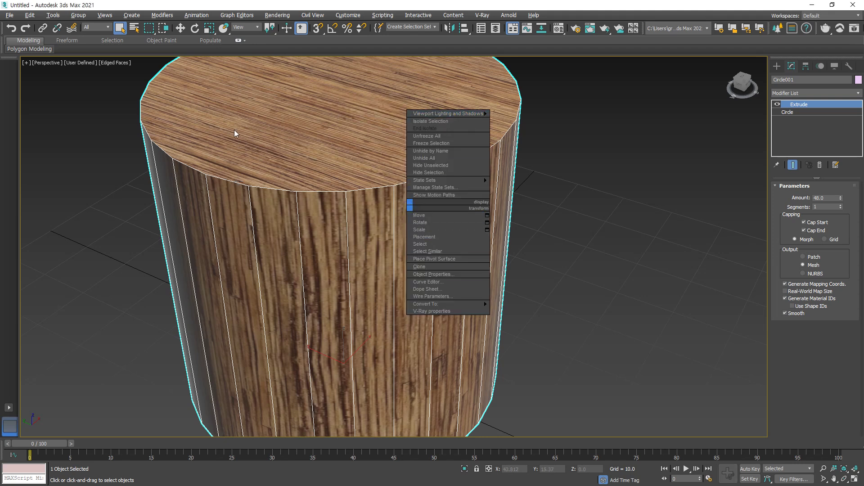
{"action": "left_click", "coordinate": [303, 122]}
{"action": "key", "text": "Delete"}
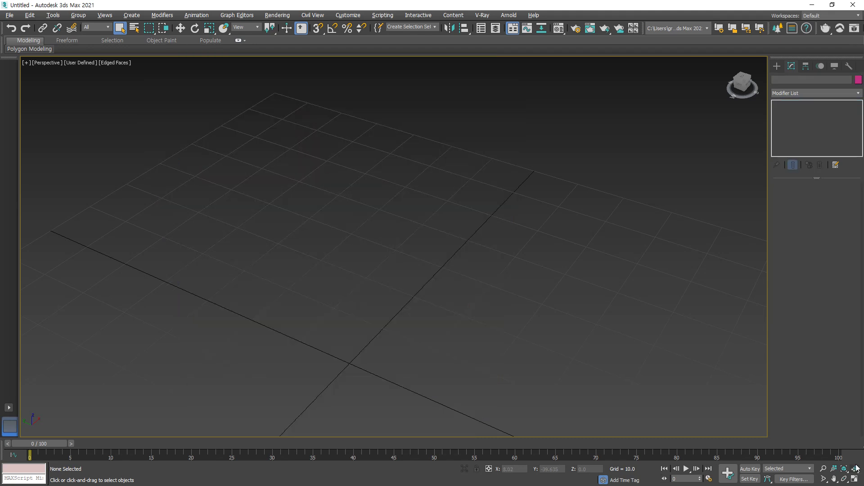
{"action": "left_click", "coordinate": [855, 479]}
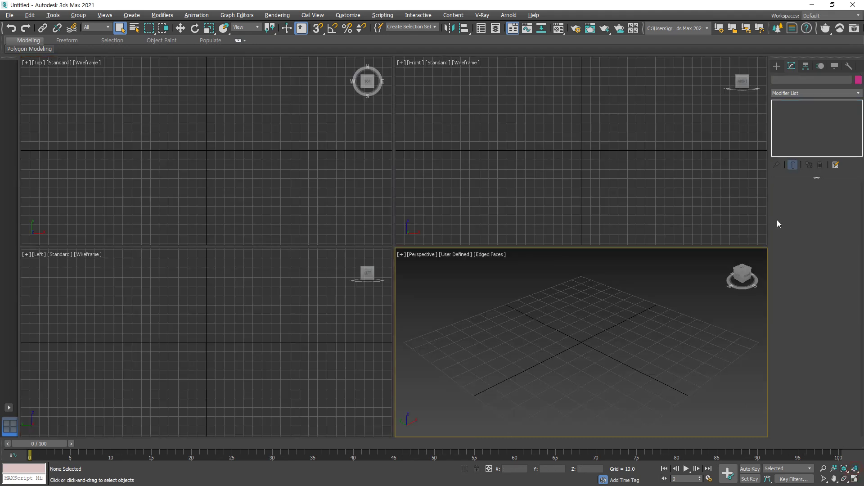
Step: Draw a circle spline with a radius of about 37 near the origin in the Top viewport
{"action": "left_click", "coordinate": [777, 66]}
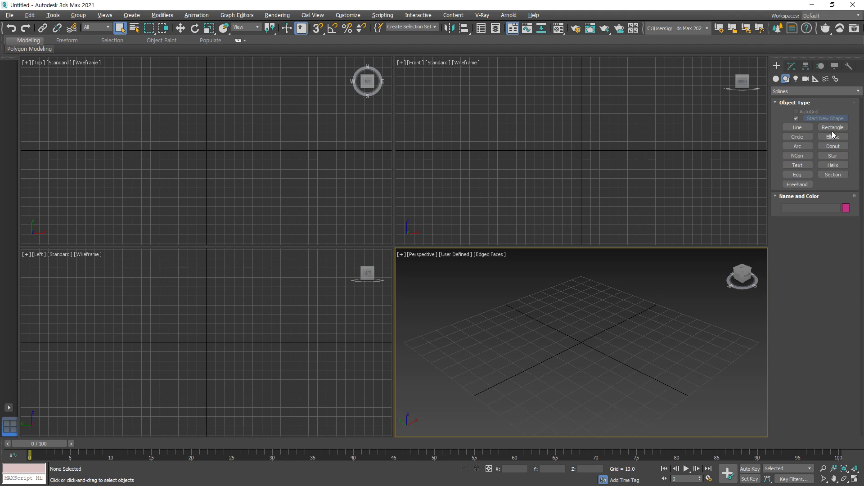
{"action": "left_click", "coordinate": [795, 137]}
{"action": "left_click_drag", "start_coordinate": [206, 129], "coordinate": [221, 117]}
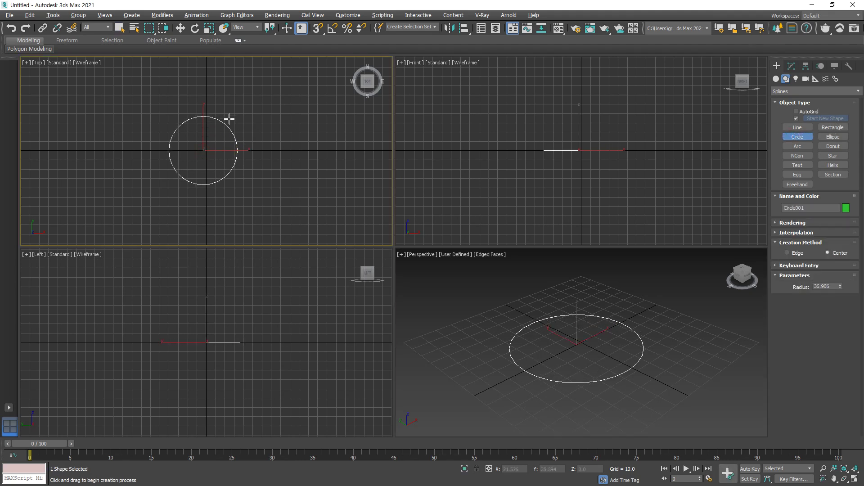
Step: Add an Edit Spline modifier to the circle
{"action": "left_click", "coordinate": [791, 66]}
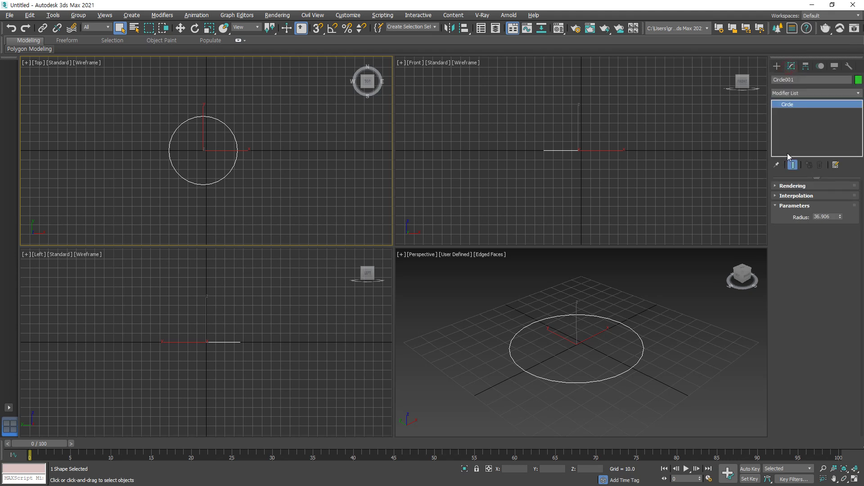
{"action": "left_click", "coordinate": [805, 96]}
{"action": "type", "text": "esh"}
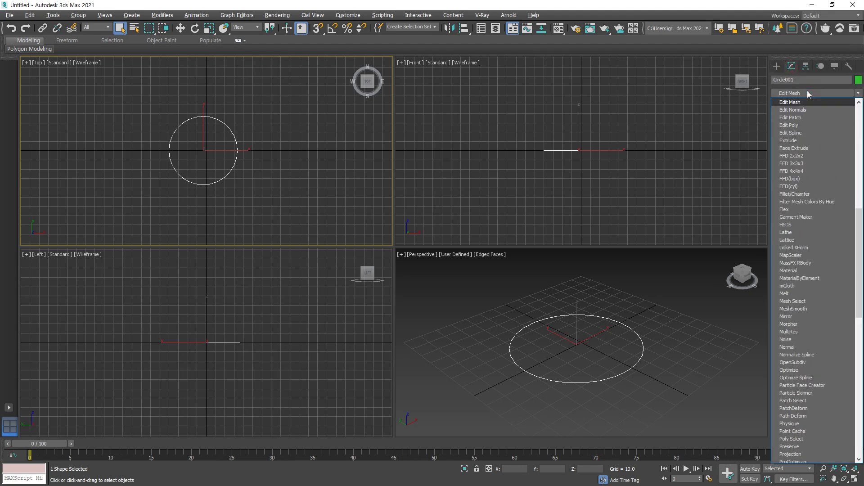
{"action": "left_click", "coordinate": [801, 133]}
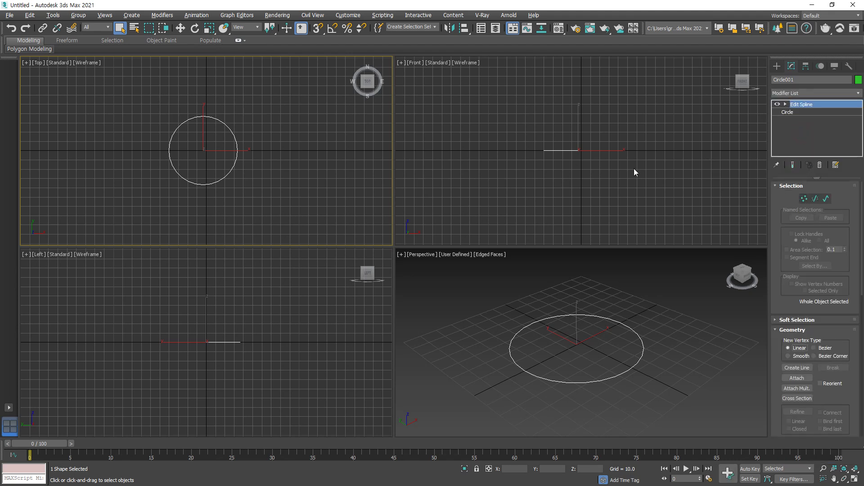
Step: Move the circle's two middle vertices slightly down in the Front viewport to bend it, and leave vertex editing
{"action": "left_click", "coordinate": [805, 198]}
{"action": "left_click_drag", "start_coordinate": [579, 160], "coordinate": [576, 133]}
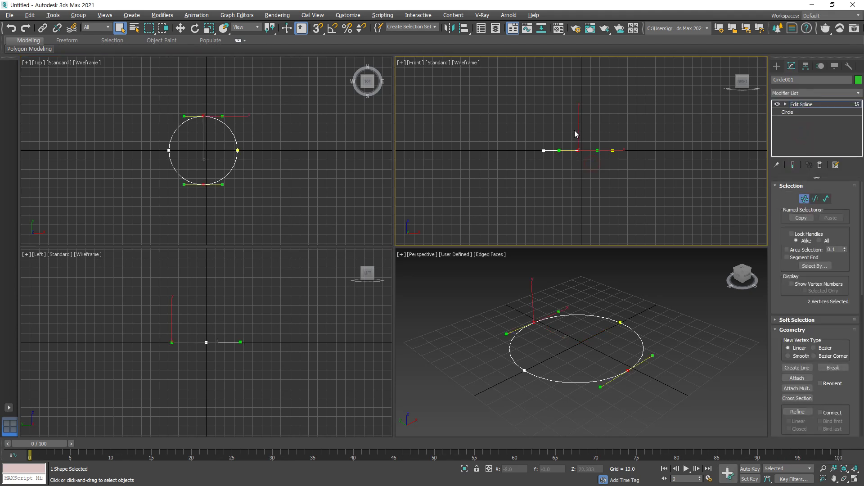
{"action": "key", "text": "w"}
{"action": "left_click_drag", "start_coordinate": [578, 133], "coordinate": [578, 141]}
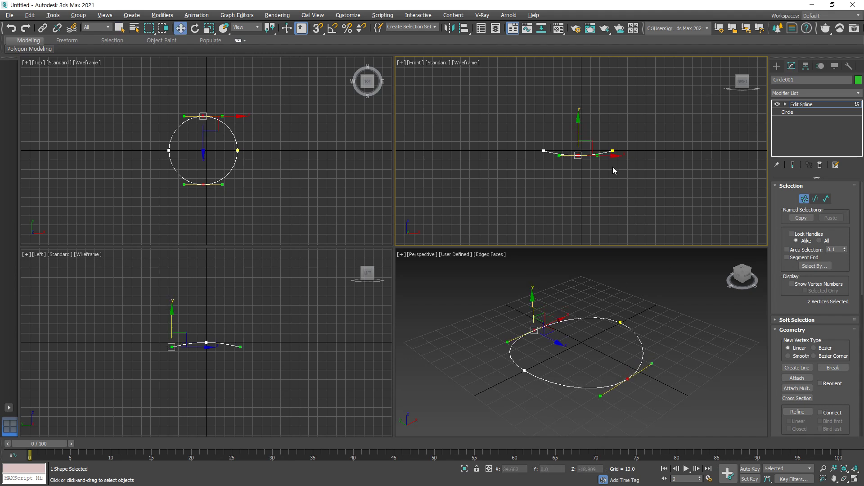
{"action": "left_click", "coordinate": [611, 189]}
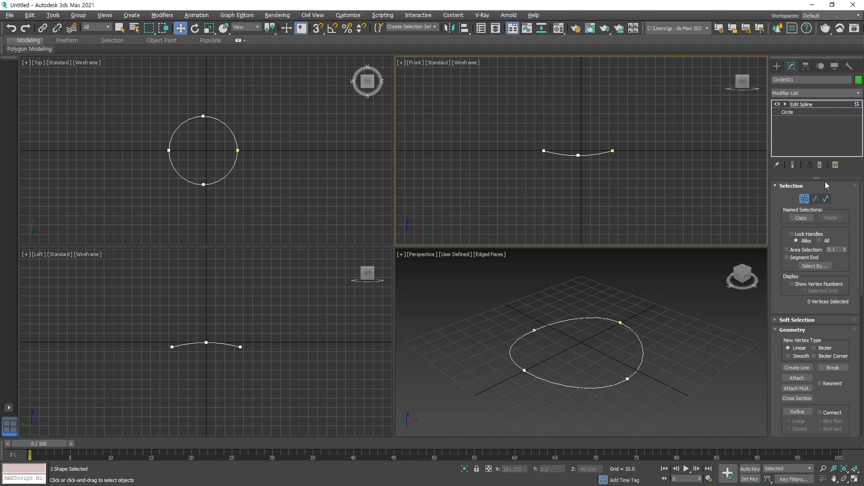
{"action": "left_click", "coordinate": [804, 199]}
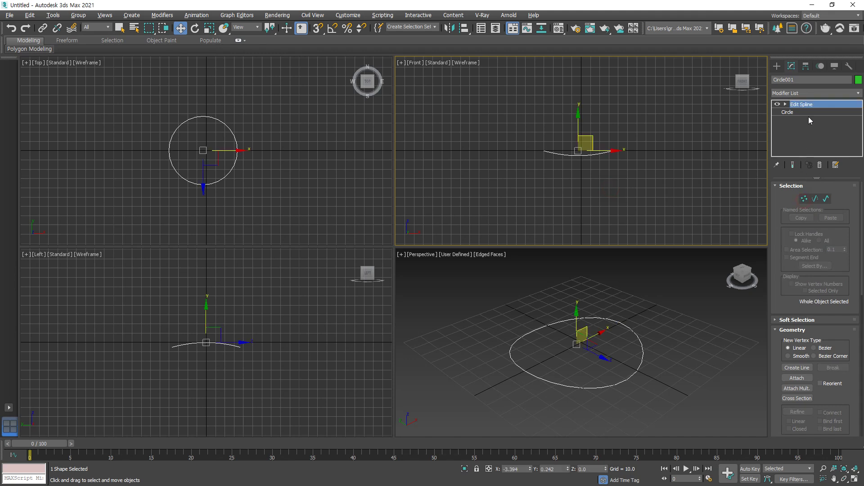
Step: Add an Extrude modifier above the Edit Spline and examine the curved bottom and top of the extruded shape
{"action": "left_click", "coordinate": [816, 90]}
{"action": "key", "text": "e"}
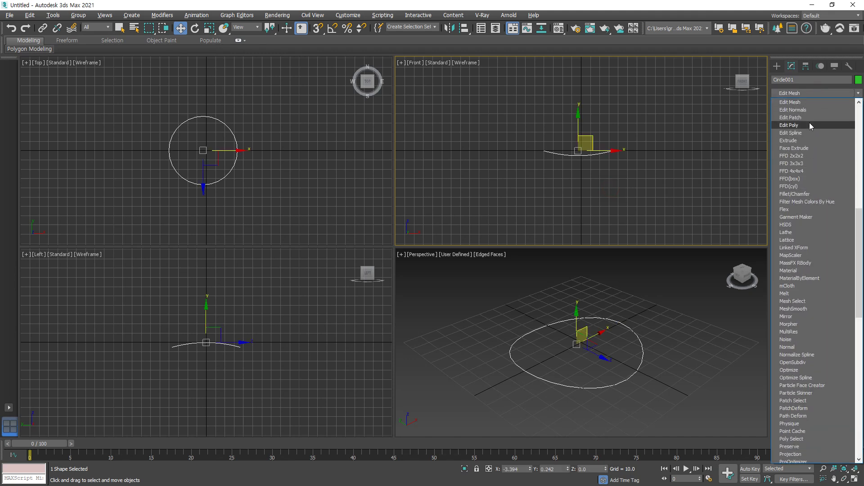
{"action": "left_click", "coordinate": [811, 140]}
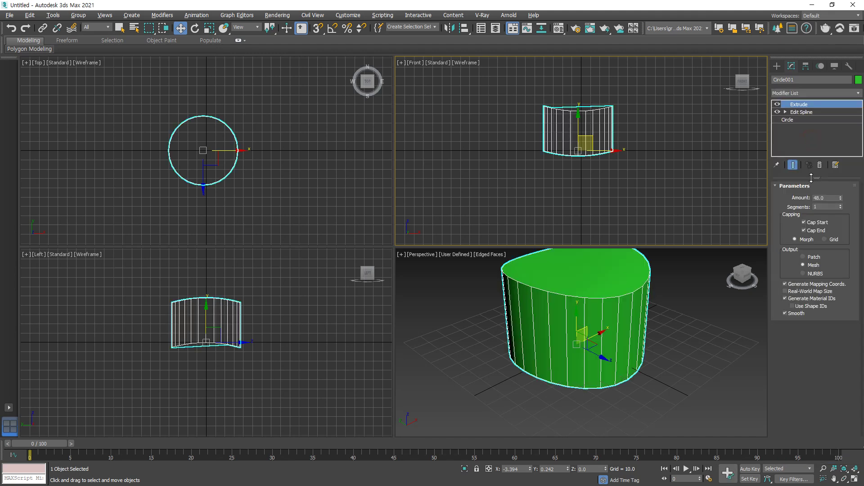
{"action": "middle_click_drag", "start_coordinate": [559, 374], "coordinate": [567, 346], "text": "alt"}
{"action": "mouse_move", "coordinate": [618, 151]}
{"action": "left_mouse_down"}
{"action": "mouse_move", "coordinate": [593, 163]}
{"action": "mouse_move", "coordinate": [544, 151]}
{"action": "mouse_move", "coordinate": [564, 158]}
{"action": "mouse_move", "coordinate": [608, 150]}
{"action": "mouse_move", "coordinate": [548, 151]}
{"action": "mouse_move", "coordinate": [608, 150]}
{"action": "mouse_move", "coordinate": [546, 157]}
{"action": "left_mouse_up"}
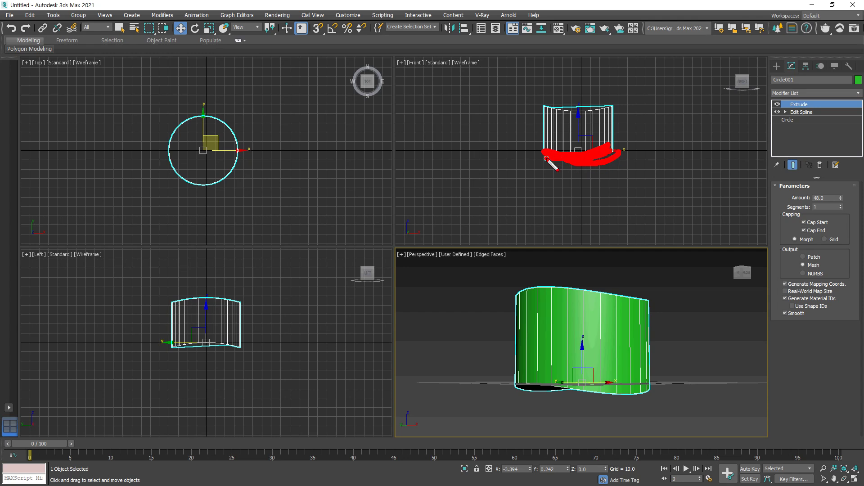
{"action": "left_click_drag", "start_coordinate": [613, 103], "coordinate": [548, 107]}
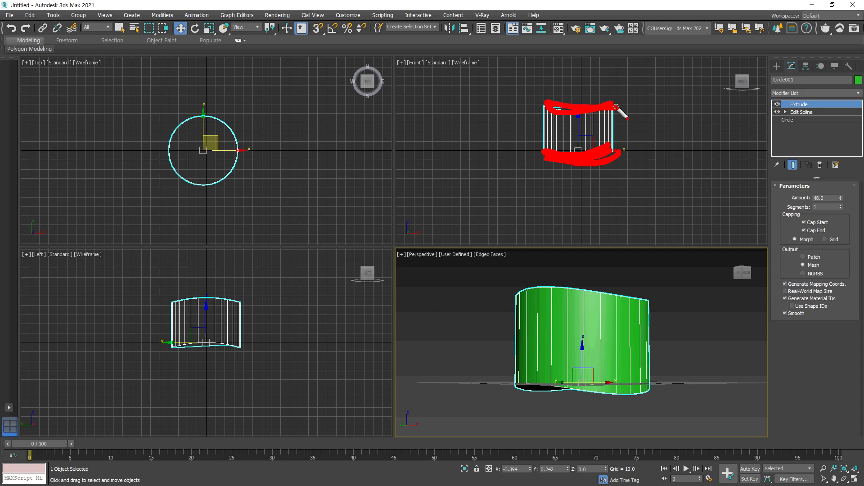
{"action": "key", "text": "Escape"}
{"action": "mouse_move", "coordinate": [625, 296]}
{"action": "middle_mouse_down", "text": "alt"}
{"action": "mouse_move", "coordinate": [621, 330]}
{"action": "mouse_move", "coordinate": [614, 267]}
{"action": "mouse_move", "coordinate": [611, 303]}
{"action": "middle_mouse_up", "text": "alt"}
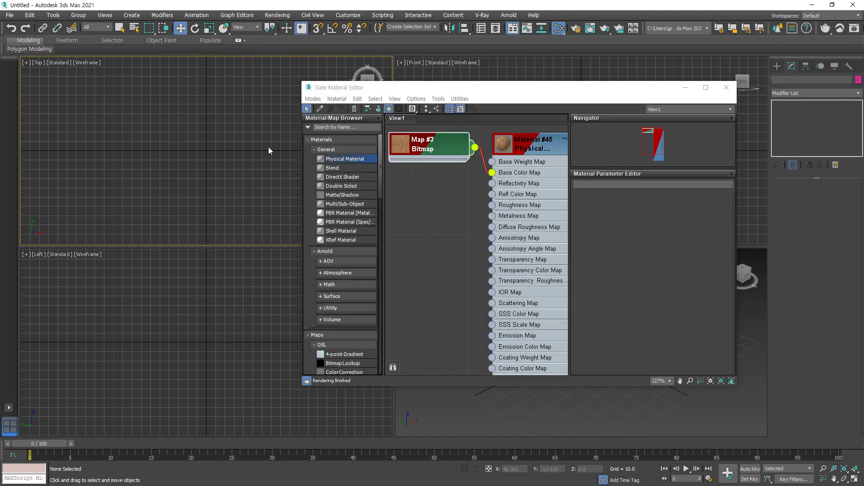
Step: Close the Slate Material Editor, bring up the spline creation tools, and maximize the Front viewport
{"action": "left_click", "coordinate": [724, 91]}
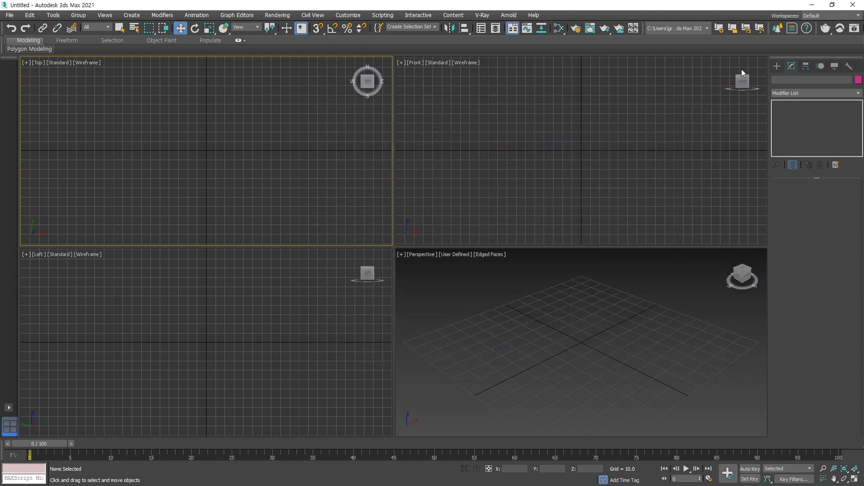
{"action": "left_click", "coordinate": [777, 66]}
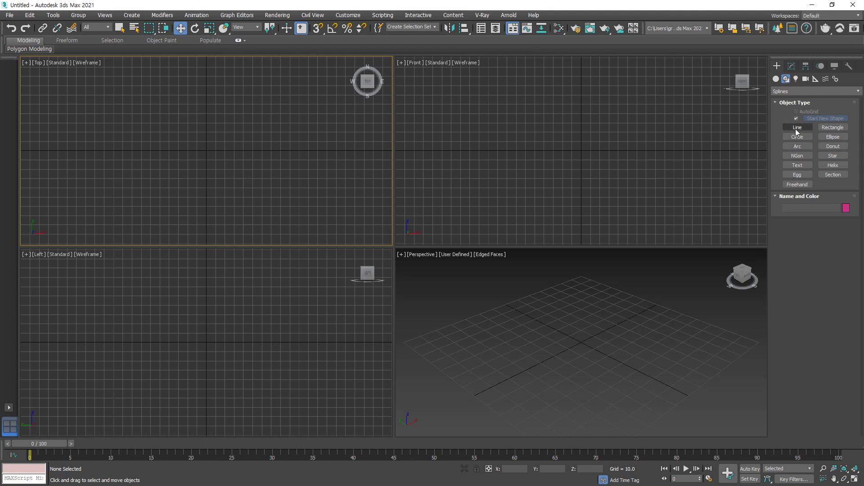
{"action": "left_click", "coordinate": [582, 148]}
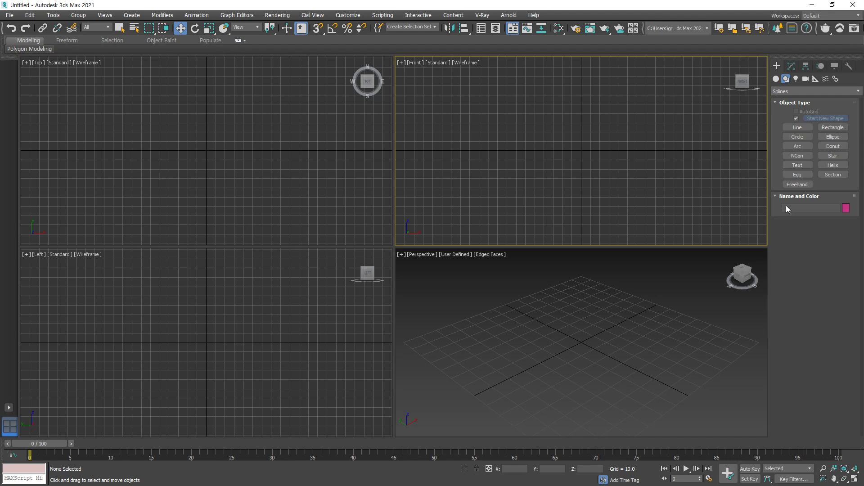
{"action": "left_click", "coordinate": [855, 479]}
Step: Draw an open line with a short horizontal base from the vertical axis, a tall vertical side, and a segment slanting inward at the top
{"action": "left_click", "coordinate": [795, 127]}
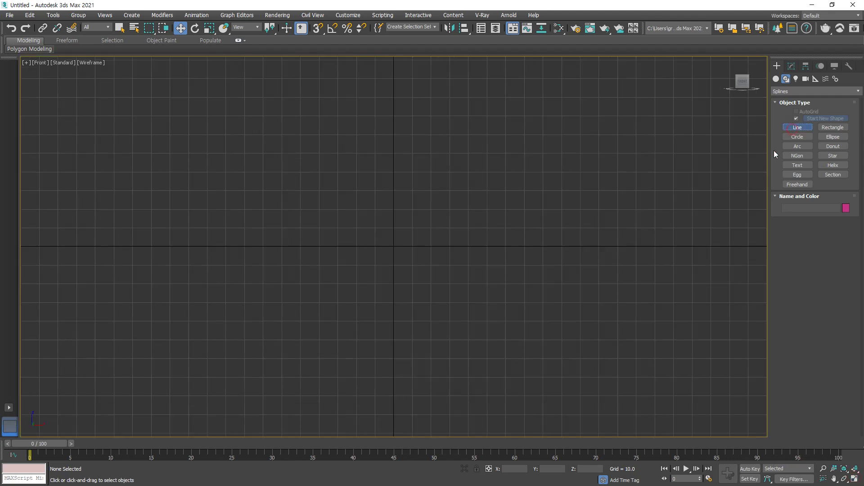
{"action": "left_click", "coordinate": [394, 392]}
{"action": "left_click", "coordinate": [448, 393]}
{"action": "left_click", "coordinate": [448, 156]}
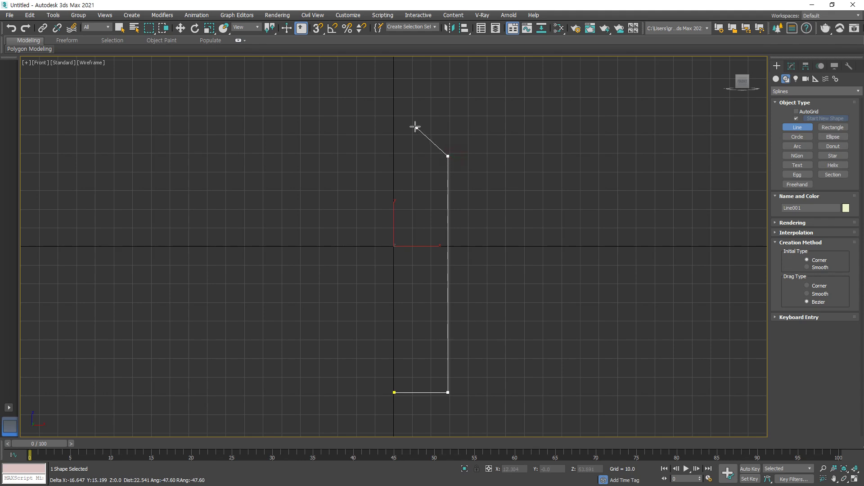
{"action": "left_click", "coordinate": [418, 79]}
{"action": "right_click", "coordinate": [452, 151]}
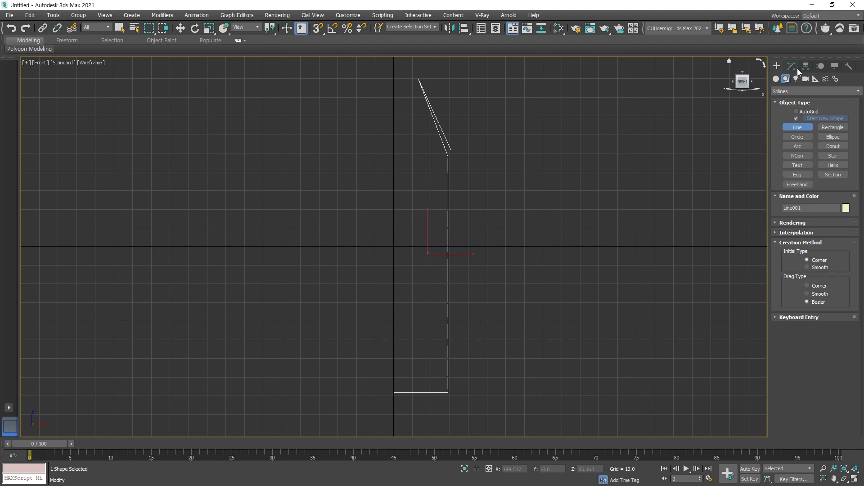
Step: Refine the line's horizontal base with an extra vertex about two thirds of the way from the axis to the corner
{"action": "left_click", "coordinate": [793, 67]}
{"action": "left_click", "coordinate": [803, 209]}
{"action": "middle_click_drag", "start_coordinate": [479, 400], "coordinate": [433, 317]}
{"action": "scroll", "coordinate": [398, 316], "scroll_direction": "up", "scroll_amount": 4}
{"action": "scroll", "coordinate": [785, 312], "scroll_direction": "down", "scroll_amount": 3}
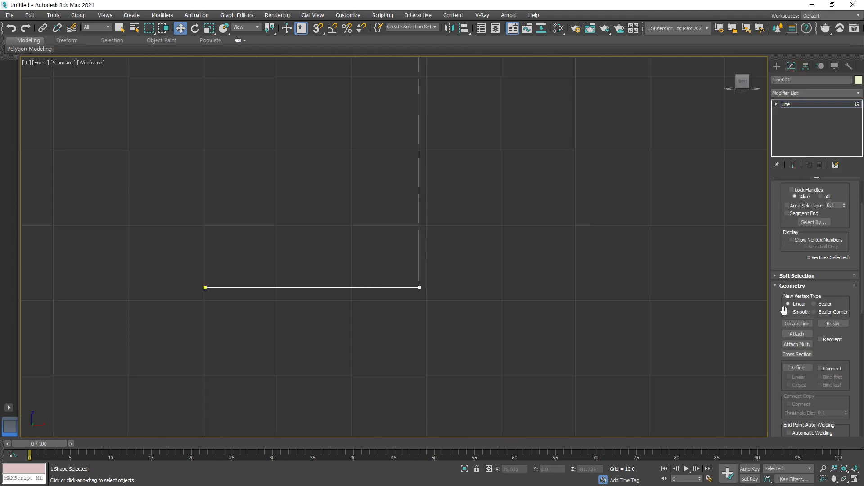
{"action": "scroll", "coordinate": [803, 321], "scroll_direction": "down", "scroll_amount": 3}
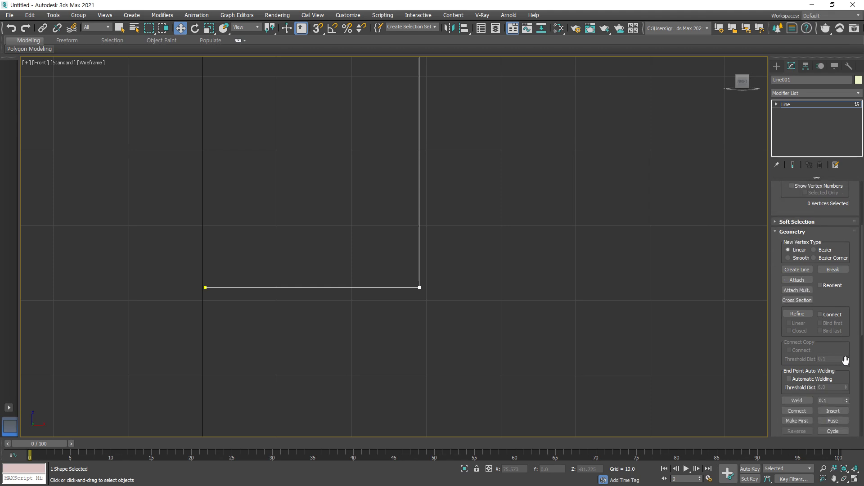
{"action": "left_click", "coordinate": [798, 287]}
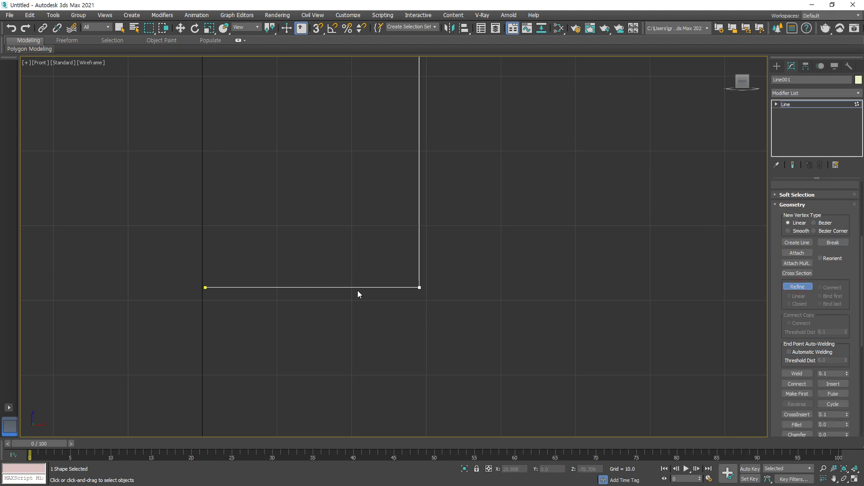
{"action": "left_click", "coordinate": [345, 287]}
{"action": "right_click", "coordinate": [318, 323]}
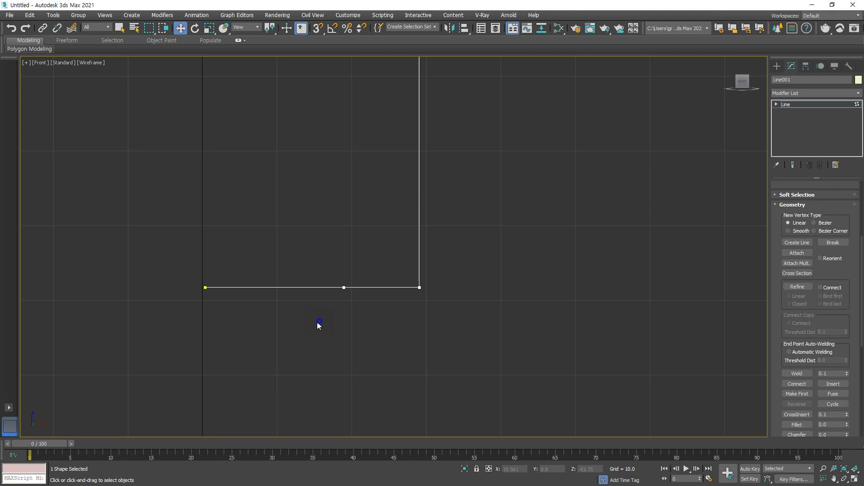
Step: Raise the base's end vertex at the vertical axis slightly so the inner part of the base slopes upward
{"action": "left_click_drag", "start_coordinate": [166, 267], "coordinate": [209, 242]}
{"action": "left_click_drag", "start_coordinate": [433, 303], "coordinate": [403, 266]}
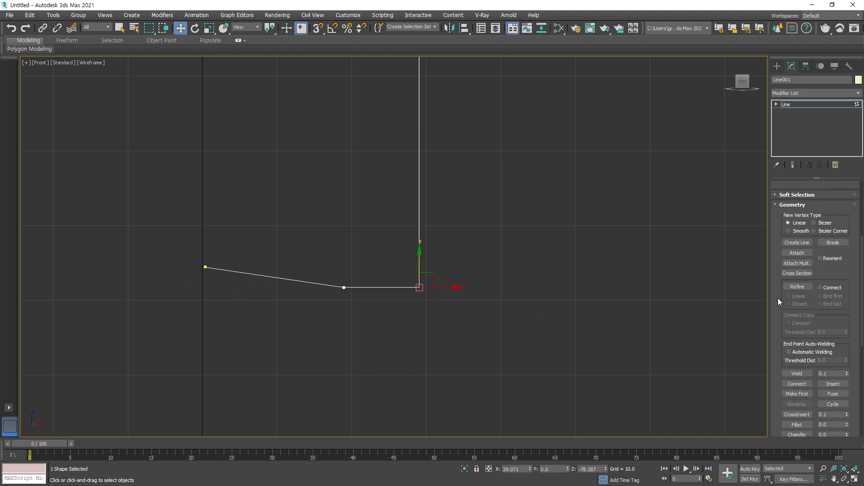
{"action": "scroll", "coordinate": [781, 301], "scroll_direction": "down", "scroll_amount": 1}
{"action": "scroll", "coordinate": [854, 387], "scroll_direction": "down", "scroll_amount": 5}
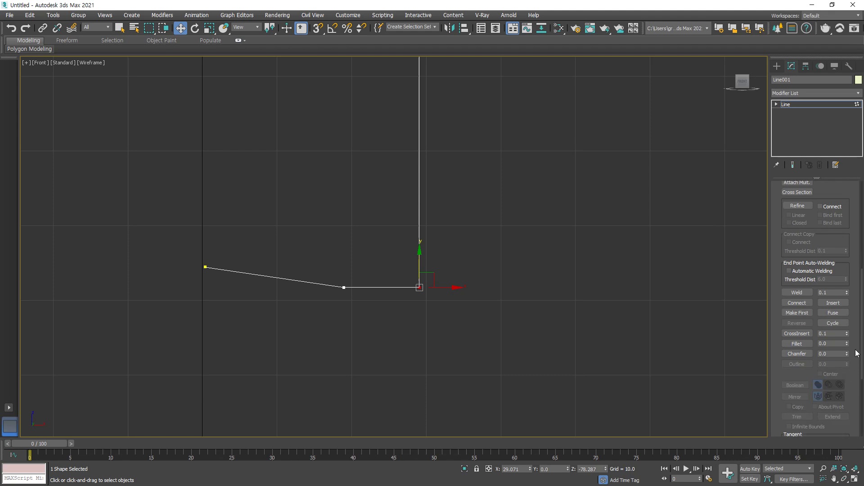
{"action": "left_click", "coordinate": [628, 312]}
{"action": "scroll", "coordinate": [528, 275], "scroll_direction": "down", "scroll_amount": 5}
{"action": "middle_click_drag", "start_coordinate": [493, 237], "coordinate": [430, 286]}
{"action": "scroll", "coordinate": [423, 271], "scroll_direction": "down", "scroll_amount": 4}
{"action": "scroll", "coordinate": [422, 273], "scroll_direction": "up", "scroll_amount": 2}
{"action": "middle_click_drag", "start_coordinate": [429, 256], "coordinate": [428, 276]}
{"action": "scroll", "coordinate": [428, 275], "scroll_direction": "down", "scroll_amount": 2}
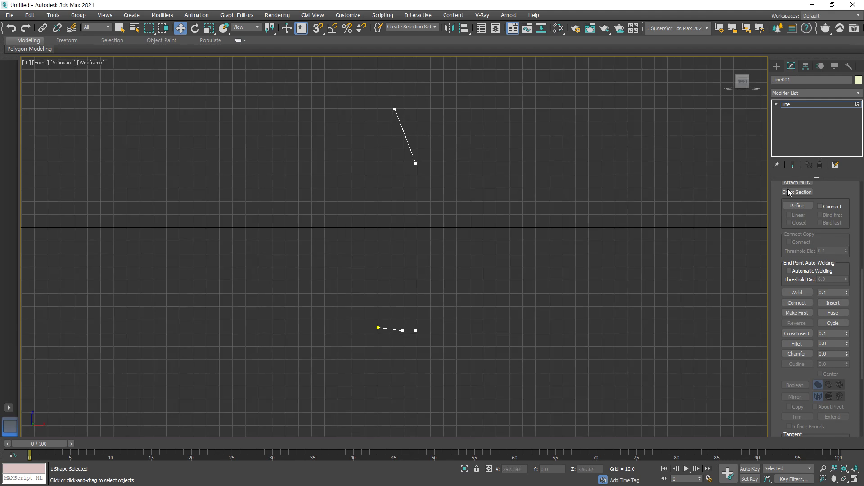
Step: Outline the whole spline with a thin inward offset to give the profile wall thickness
{"action": "key", "text": "3"}
{"action": "scroll", "coordinate": [844, 361], "scroll_direction": "down", "scroll_amount": 3}
{"action": "scroll", "coordinate": [843, 361], "scroll_direction": "down", "scroll_amount": 3}
{"action": "left_click", "coordinate": [805, 296]}
{"action": "scroll", "coordinate": [415, 336], "scroll_direction": "up", "scroll_amount": 5}
{"action": "scroll", "coordinate": [390, 310], "scroll_direction": "up", "scroll_amount": 4}
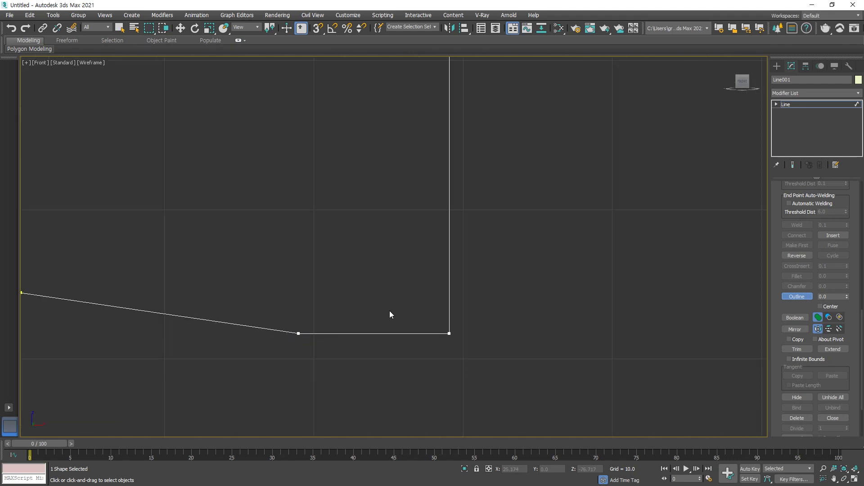
{"action": "left_click_drag", "start_coordinate": [380, 333], "coordinate": [381, 329]}
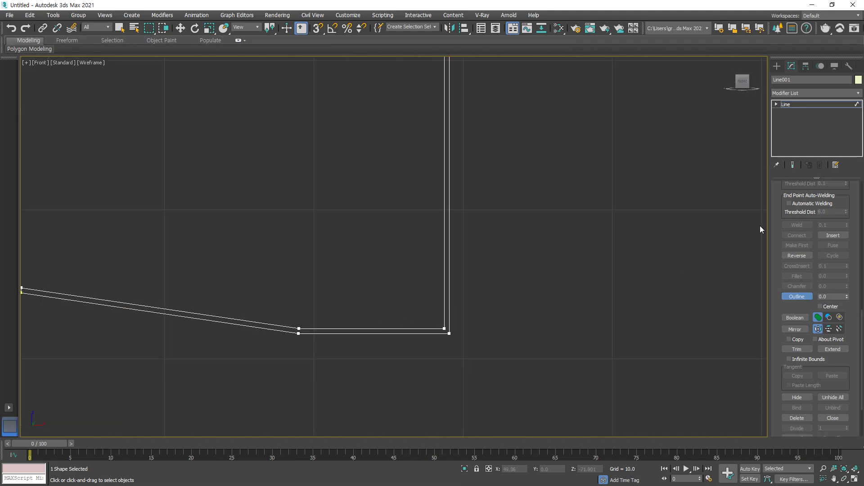
Step: Fillet the inner and outer vertices at the profile's bottom corner into a rounded corner
{"action": "left_click", "coordinate": [802, 105]}
{"action": "key", "text": "1"}
{"action": "left_click", "coordinate": [449, 333]}
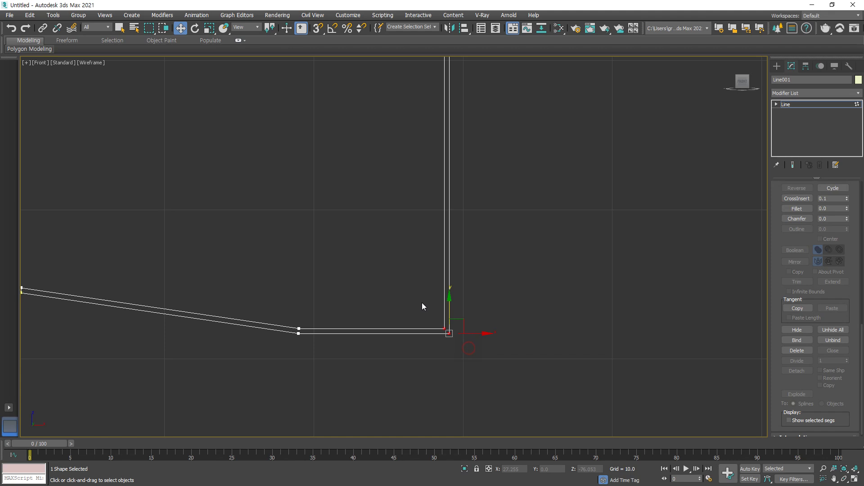
{"action": "scroll", "coordinate": [837, 338], "scroll_direction": "down", "scroll_amount": 1}
{"action": "scroll", "coordinate": [846, 380], "scroll_direction": "up", "scroll_amount": 6}
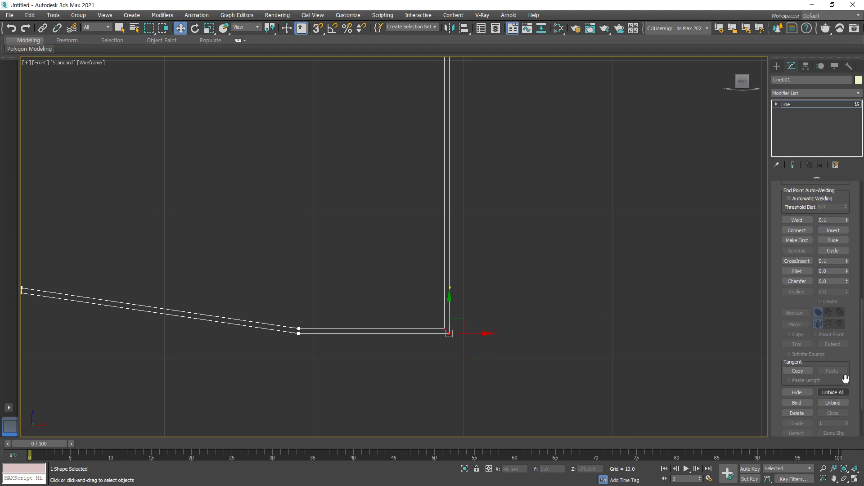
{"action": "left_click_drag", "start_coordinate": [846, 287], "coordinate": [846, 283]}
{"action": "middle_click_drag", "start_coordinate": [334, 290], "coordinate": [483, 313]}
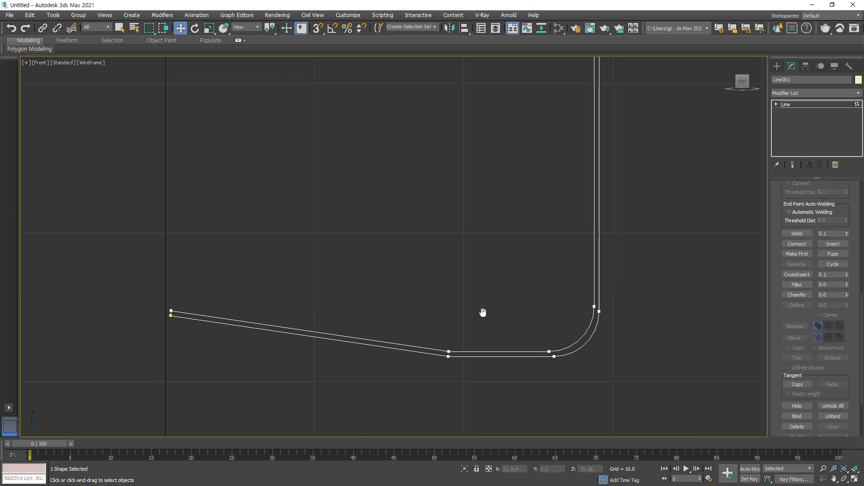
Step: Fillet the vertices at the bend in the base and level the tangent handles at the axis end
{"action": "left_click", "coordinate": [449, 351]}
{"action": "left_click_drag", "start_coordinate": [847, 286], "coordinate": [847, 280]}
{"action": "left_click_drag", "start_coordinate": [202, 272], "coordinate": [127, 399]}
{"action": "left_click_drag", "start_coordinate": [256, 324], "coordinate": [255, 314]}
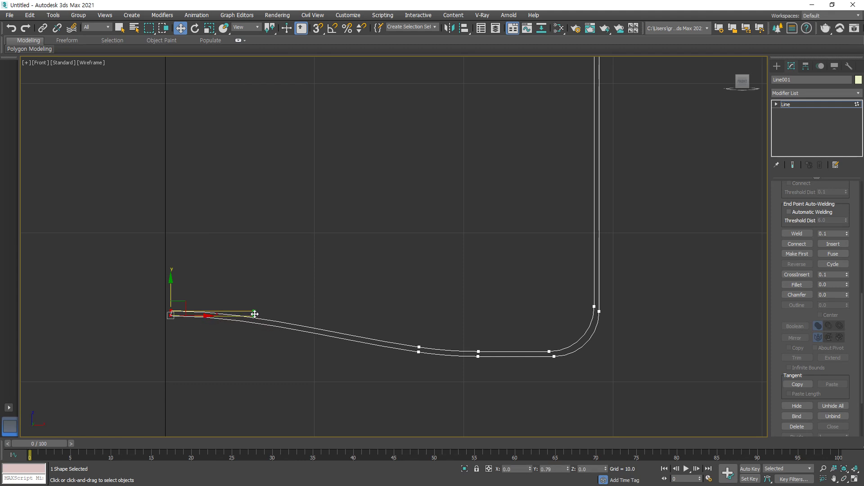
Step: Fillet the shoulder vertices where the vertical side meets the slanted top, using a large smooth radius
{"action": "scroll", "coordinate": [276, 307], "scroll_direction": "down", "scroll_amount": 4}
{"action": "scroll", "coordinate": [294, 298], "scroll_direction": "up", "scroll_amount": 10}
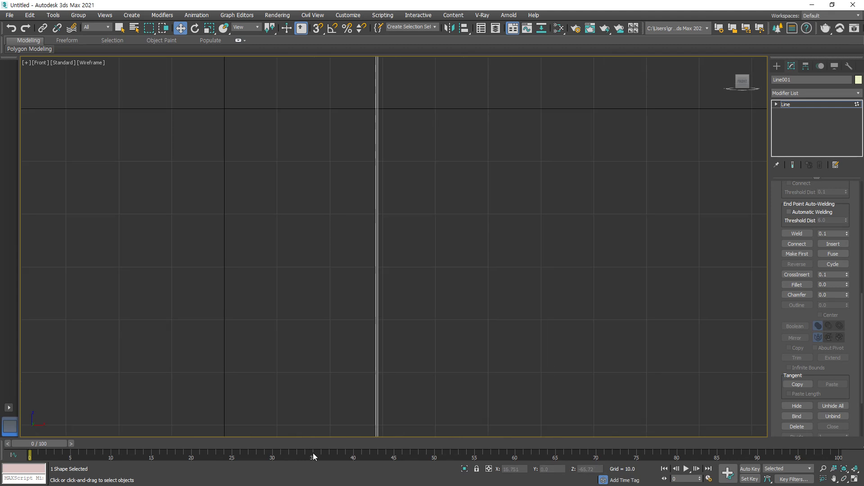
{"action": "middle_click_drag", "start_coordinate": [334, 121], "coordinate": [331, 332]}
{"action": "middle_click_drag", "start_coordinate": [332, 244], "coordinate": [327, 310]}
{"action": "scroll", "coordinate": [358, 341], "scroll_direction": "up", "scroll_amount": 2}
{"action": "scroll", "coordinate": [478, 257], "scroll_direction": "down", "scroll_amount": 2}
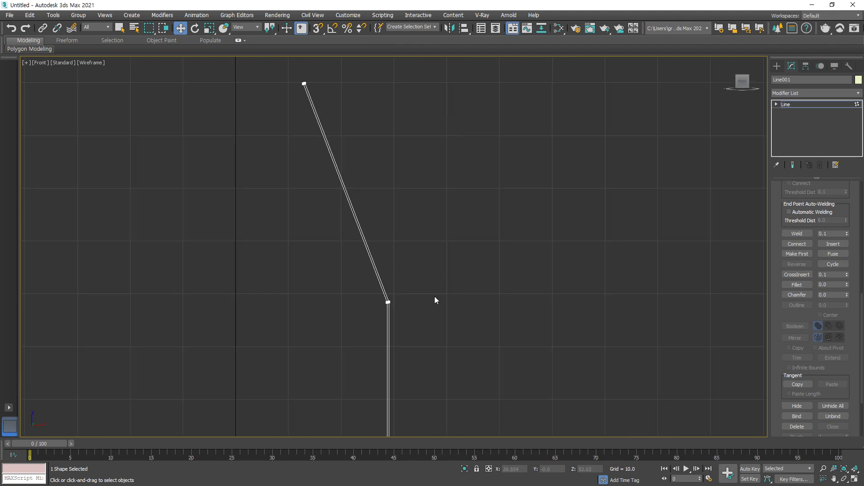
{"action": "left_click_drag", "start_coordinate": [488, 334], "coordinate": [273, 244]}
{"action": "left_click_drag", "start_coordinate": [850, 287], "coordinate": [846, 274]}
Step: Turn the tangent handles of the profile's top end vertical so the neck curves into an S-shape
{"action": "left_click", "coordinate": [305, 83]}
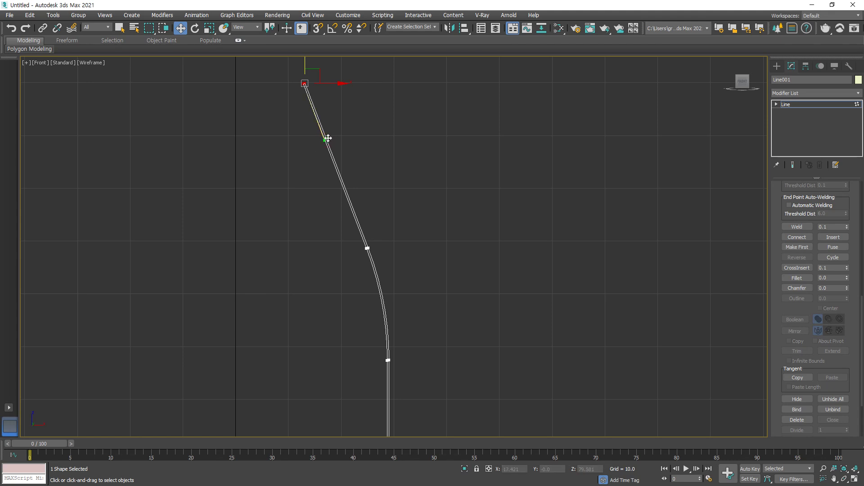
{"action": "left_click_drag", "start_coordinate": [327, 138], "coordinate": [305, 140]}
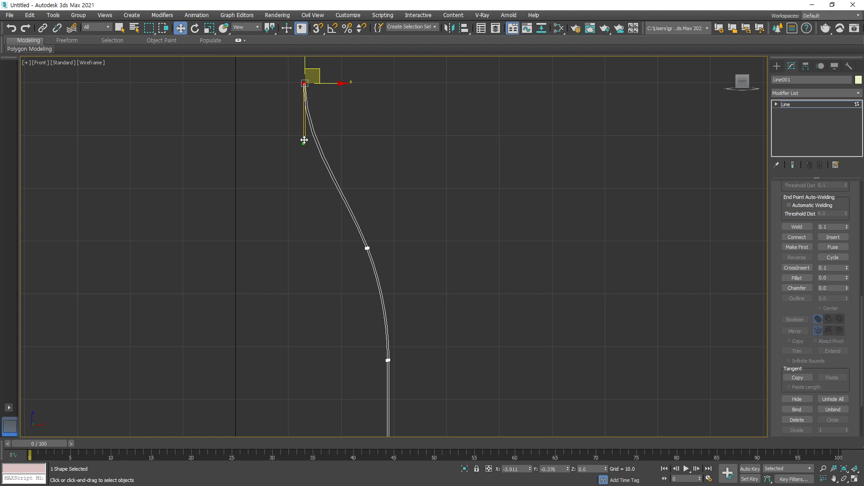
{"action": "left_click", "coordinate": [444, 230]}
{"action": "scroll", "coordinate": [423, 252], "scroll_direction": "down", "scroll_amount": 2}
{"action": "middle_click_drag", "start_coordinate": [409, 350], "coordinate": [398, 219]}
{"action": "scroll", "coordinate": [398, 222], "scroll_direction": "down", "scroll_amount": 1}
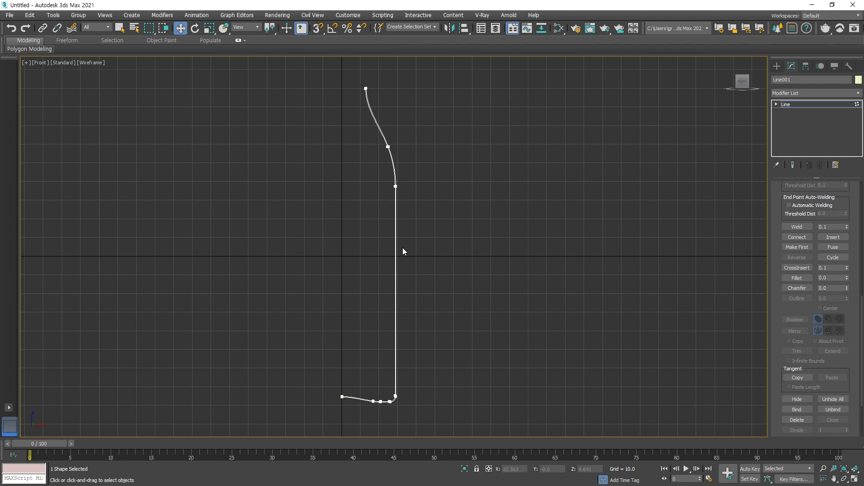
Step: Leave vertex editing, add a Lathe modifier to the profile, and align its axis to Min
{"action": "left_click", "coordinate": [787, 104]}
{"action": "left_click", "coordinate": [832, 95]}
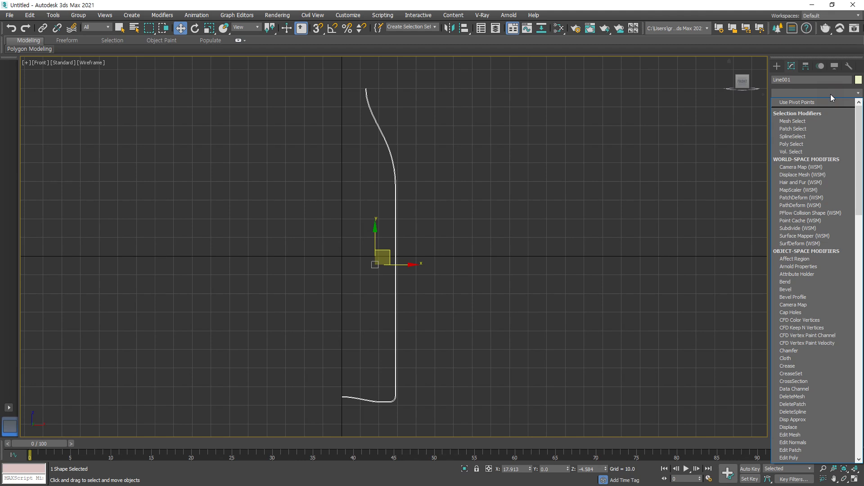
{"action": "key", "text": "l"}
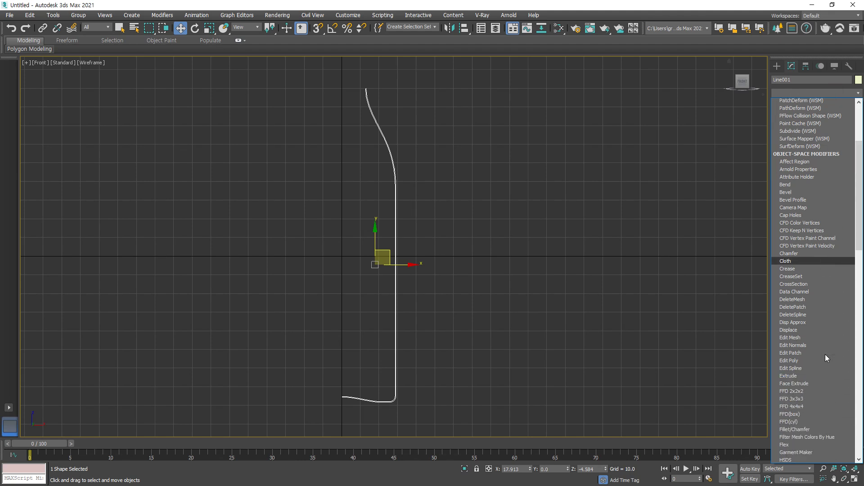
{"action": "left_click", "coordinate": [805, 103]}
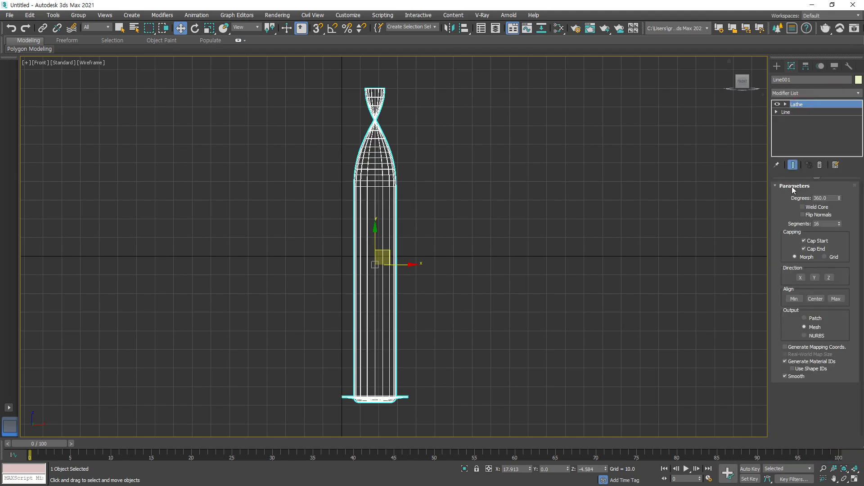
{"action": "left_click", "coordinate": [793, 299]}
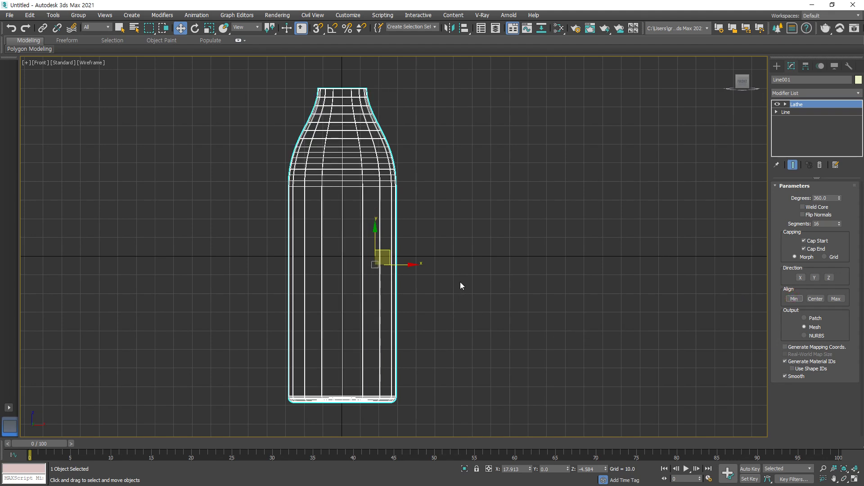
Step: Show the lathed bottle fitted in all four viewports and examine it in the Perspective view
{"action": "left_click", "coordinate": [856, 470]}
{"action": "left_click", "coordinate": [855, 470]}
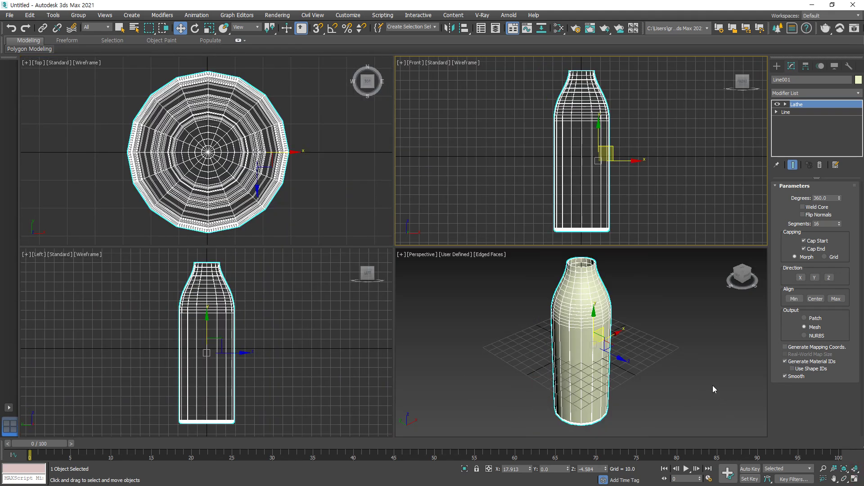
{"action": "scroll", "coordinate": [672, 196], "scroll_direction": "up", "scroll_amount": 5}
{"action": "scroll", "coordinate": [663, 164], "scroll_direction": "down", "scroll_amount": 3}
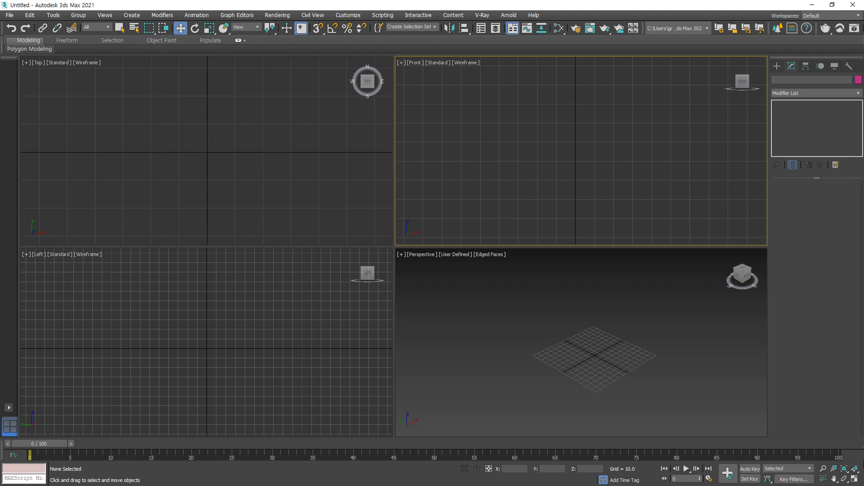
Step: In the maximized Front viewport of the empty scene, draw a rectangle from the origin, about 90 long and 39 wide
{"action": "left_click", "coordinate": [855, 468]}
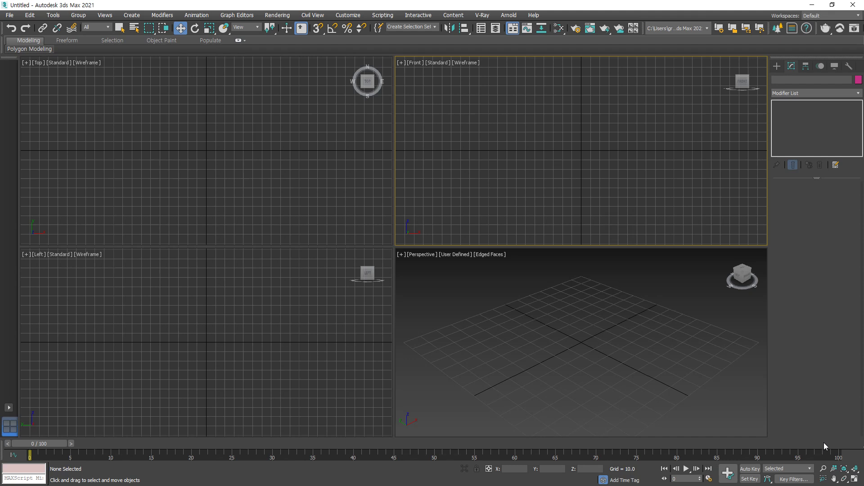
{"action": "left_click", "coordinate": [854, 479]}
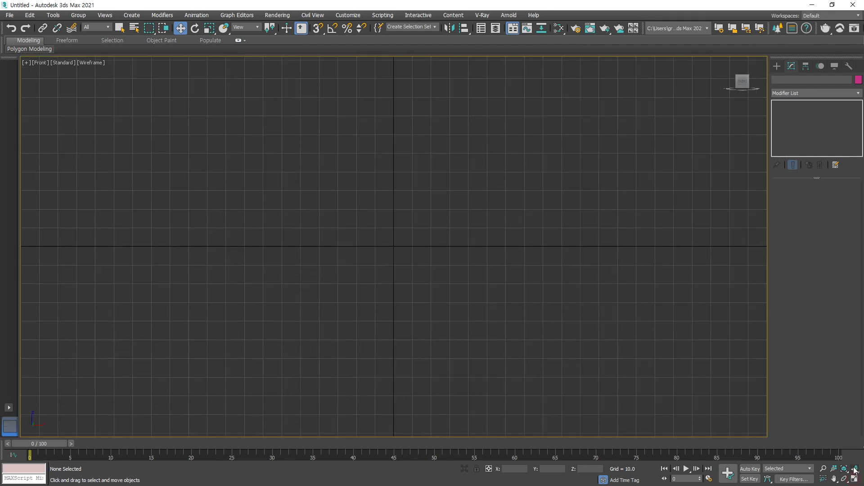
{"action": "left_click", "coordinate": [775, 66]}
{"action": "left_click", "coordinate": [832, 127]}
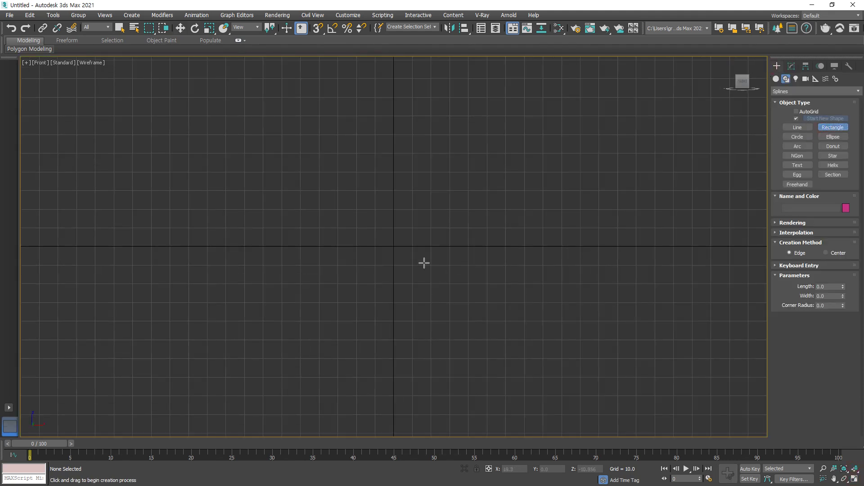
{"action": "left_click_drag", "start_coordinate": [394, 246], "coordinate": [467, 78]}
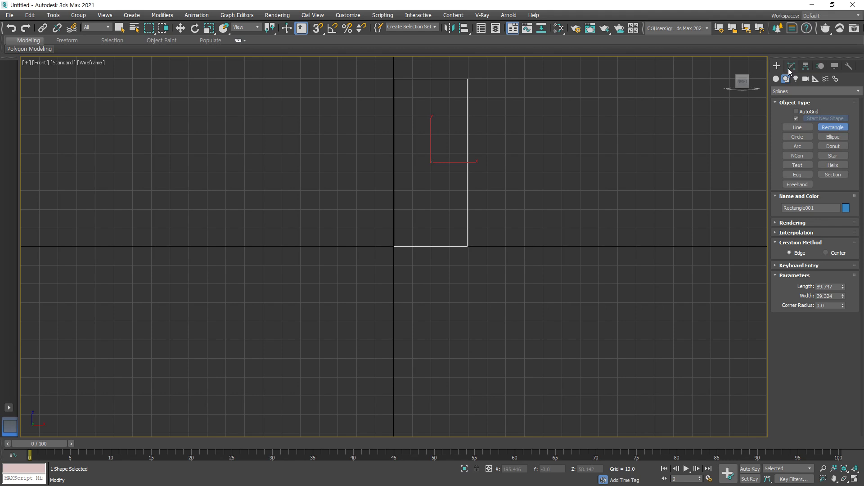
Step: Convert the rectangle to an Editable Spline
{"action": "left_click", "coordinate": [792, 66]}
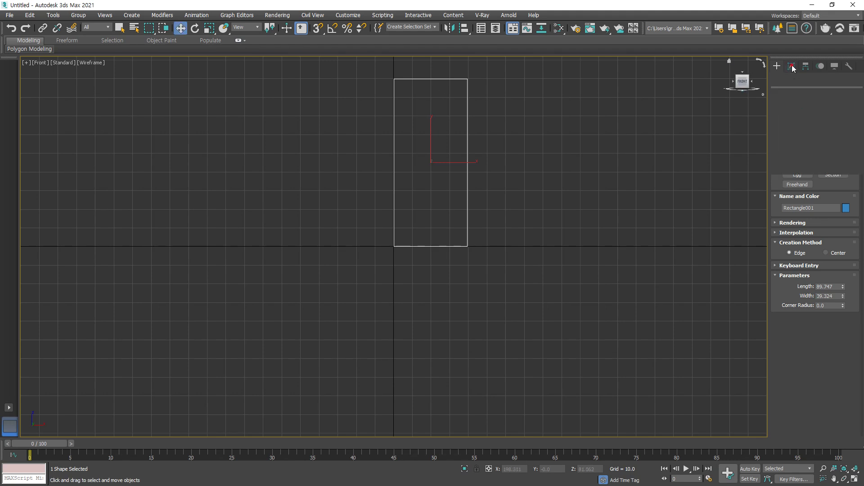
{"action": "right_click", "coordinate": [789, 104]}
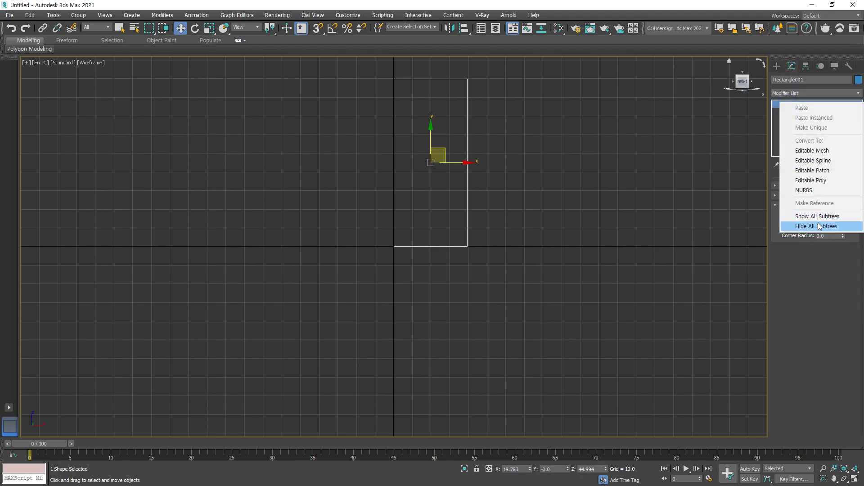
{"action": "left_click", "coordinate": [830, 161]}
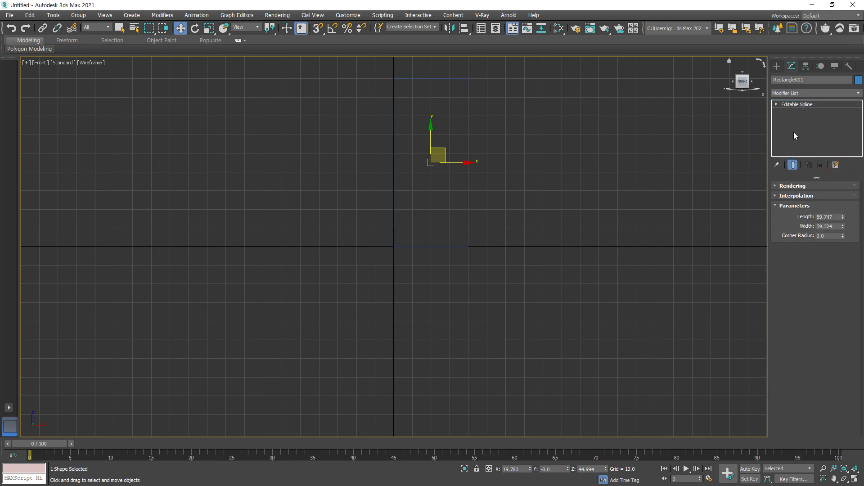
Step: Delete the rectangle's top segment and its side segment on the vertical axis, leaving an open L-shaped profile
{"action": "left_click", "coordinate": [777, 104]}
{"action": "left_click", "coordinate": [797, 115]}
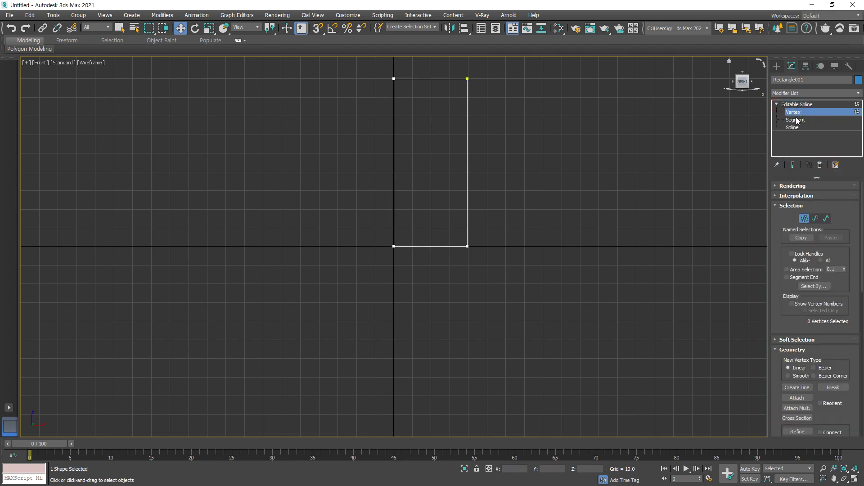
{"action": "left_click", "coordinate": [793, 119]}
{"action": "left_click_drag", "start_coordinate": [393, 79], "coordinate": [357, 106]}
{"action": "key", "text": "Delete"}
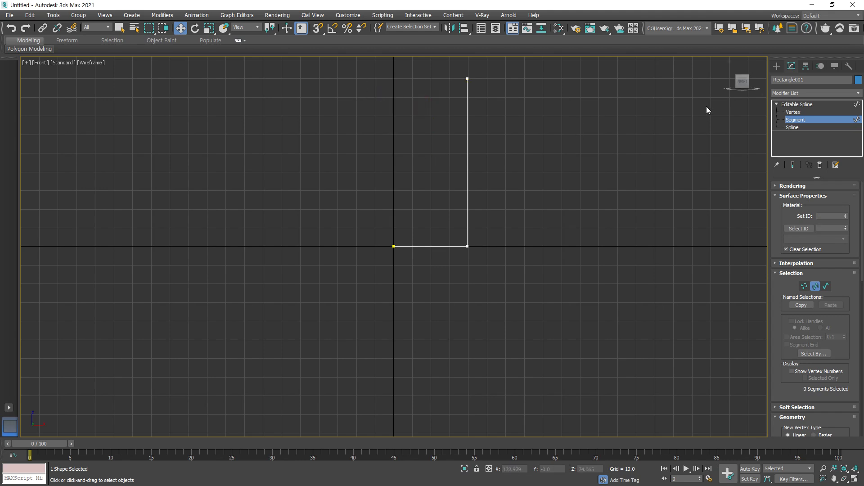
Step: Move the L-shaped profile's top end vertex outward along X by about 8.9 units so the side slants
{"action": "key", "text": "1"}
{"action": "left_click", "coordinate": [468, 79]}
{"action": "left_click_drag", "start_coordinate": [493, 80], "coordinate": [509, 76]}
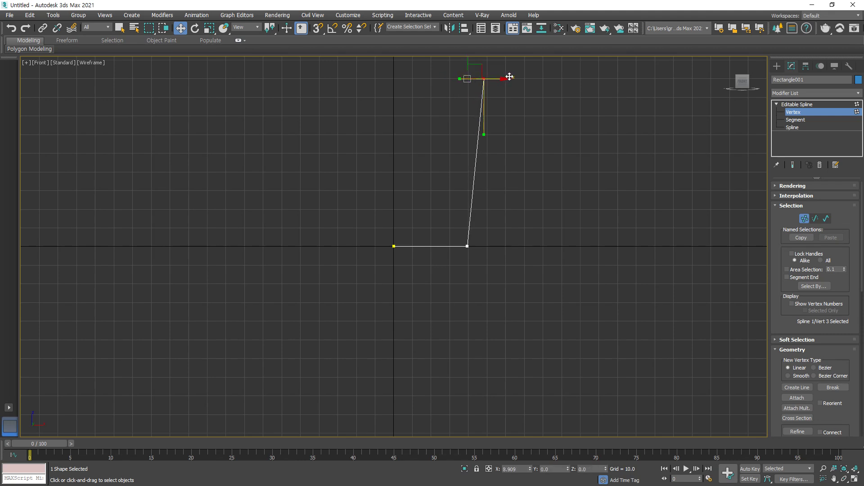
{"action": "left_click", "coordinate": [426, 218]}
{"action": "scroll", "coordinate": [422, 234], "scroll_direction": "up", "scroll_amount": 2}
{"action": "left_click_drag", "start_coordinate": [381, 228], "coordinate": [486, 226]}
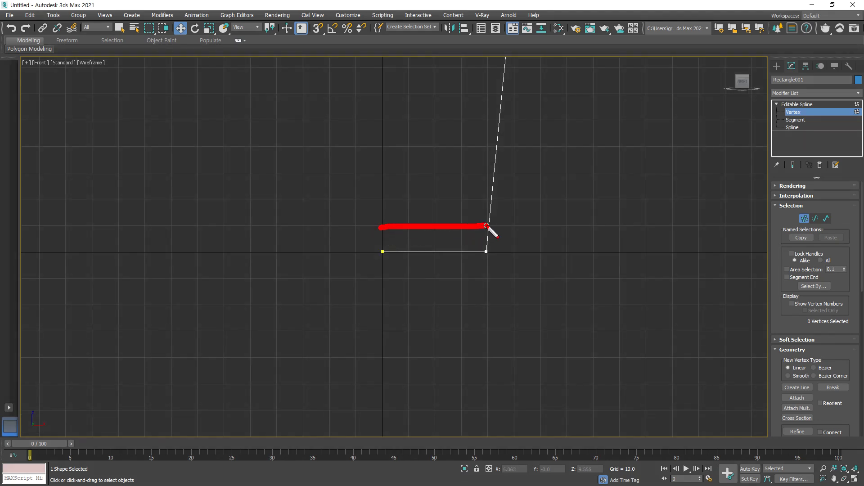
Step: Copy the profile's bottom segment upward by about 9.7 units, and delete the original bottom segment
{"action": "key", "text": "Escape"}
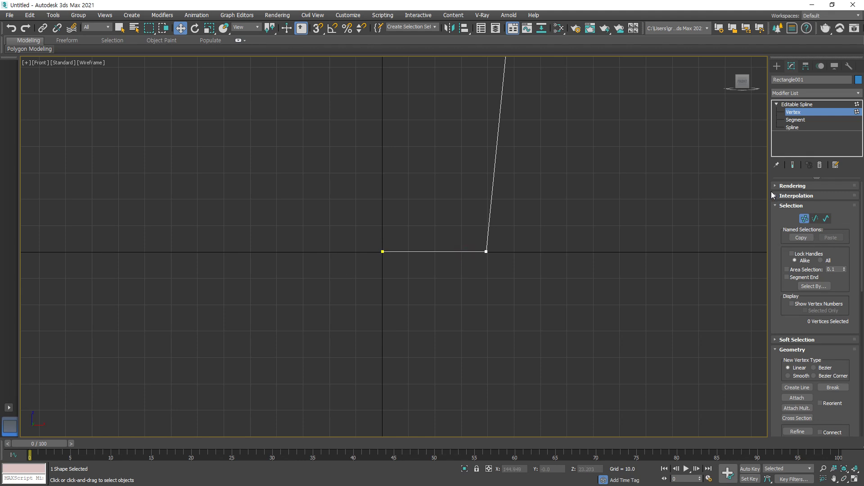
{"action": "left_click", "coordinate": [815, 219]}
{"action": "left_click_drag", "start_coordinate": [439, 265], "coordinate": [436, 203]}
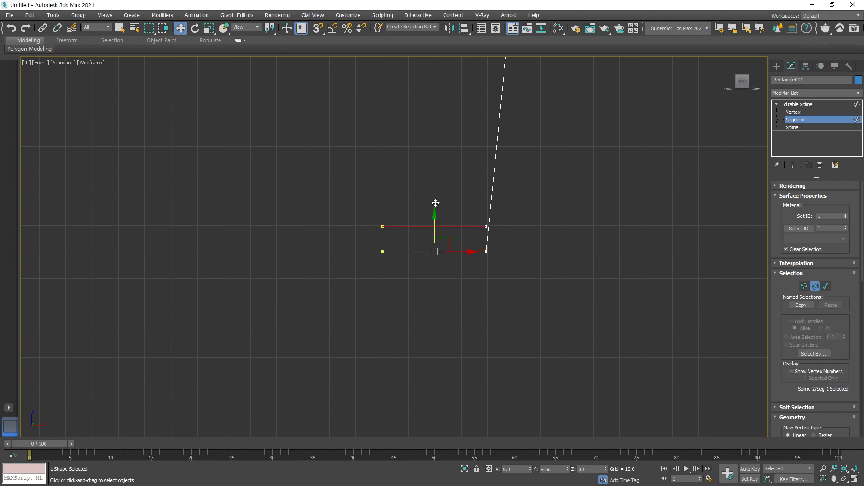
{"action": "left_click", "coordinate": [436, 280]}
{"action": "left_click_drag", "start_coordinate": [441, 266], "coordinate": [411, 242]}
{"action": "left_click", "coordinate": [393, 264]}
{"action": "scroll", "coordinate": [495, 236], "scroll_direction": "up", "scroll_amount": 8}
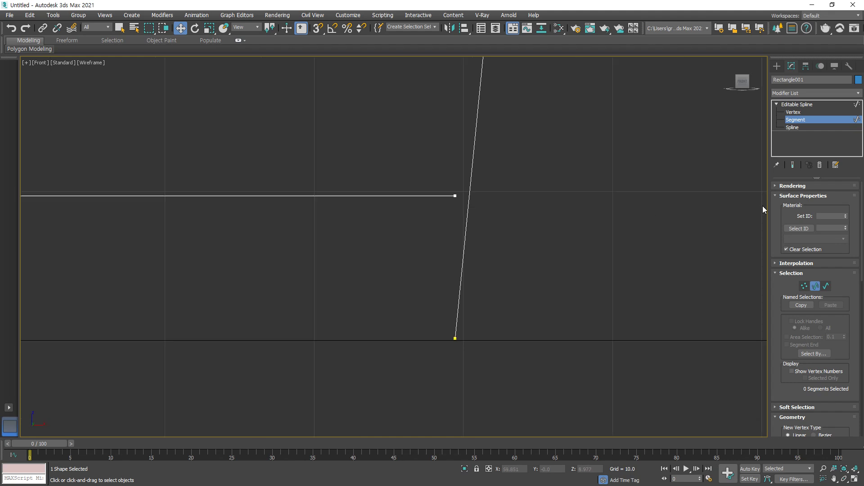
Step: Outline the raised horizontal spline upward into a thin closed strip
{"action": "left_click", "coordinate": [826, 286]}
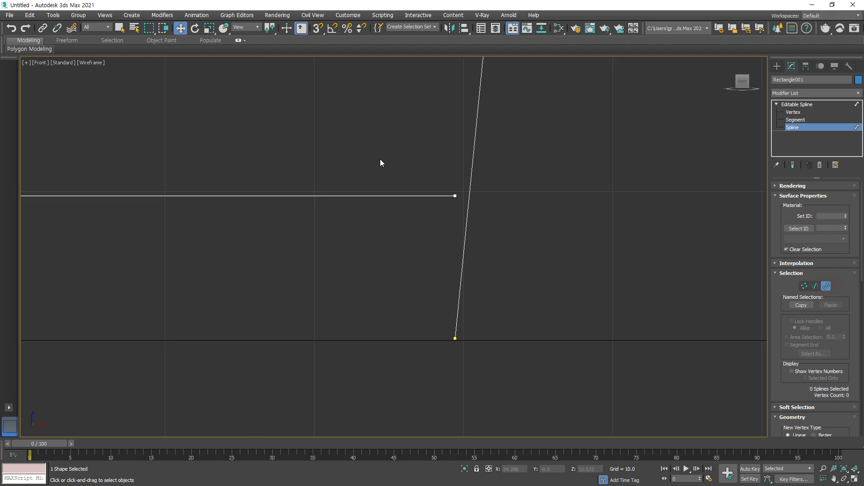
{"action": "scroll", "coordinate": [841, 344], "scroll_direction": "down", "scroll_amount": 10}
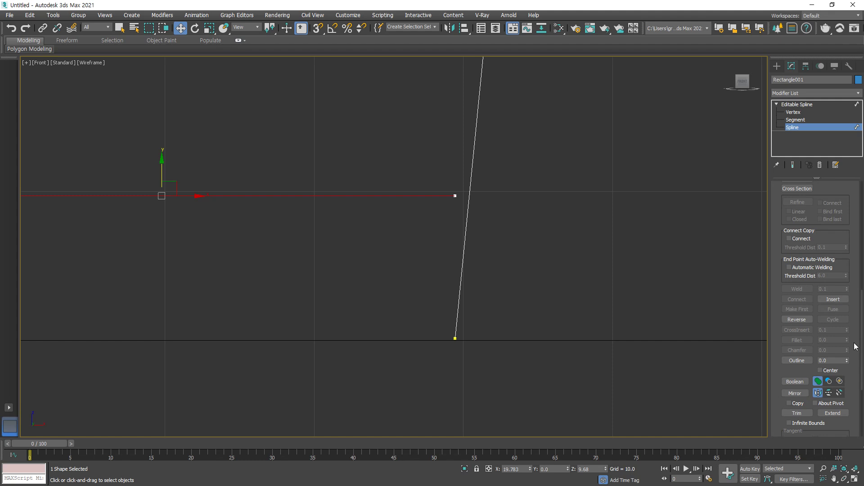
{"action": "left_click_drag", "start_coordinate": [848, 361], "coordinate": [848, 358]}
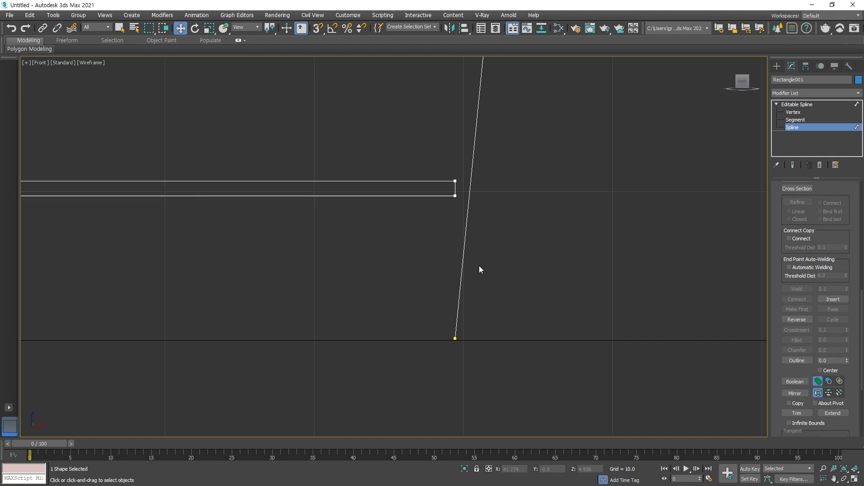
Step: Draw a circle of about 1.8 radius just outside the slanted line's top end
{"action": "left_click", "coordinate": [462, 261]}
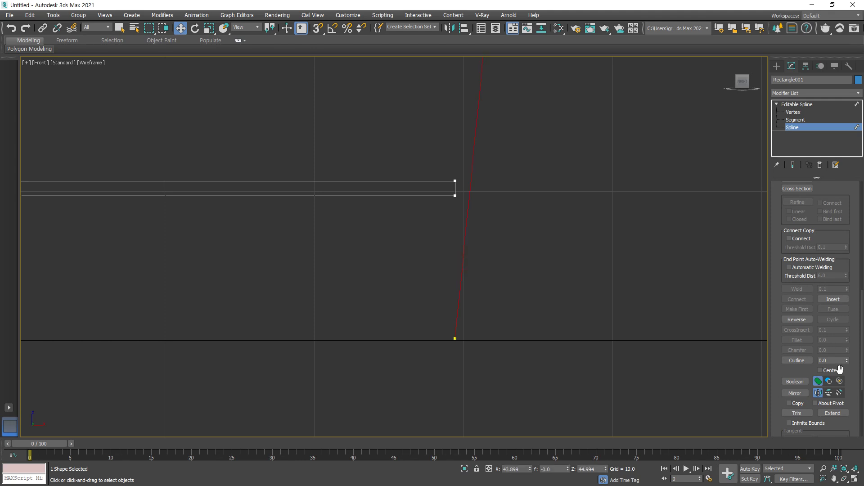
{"action": "scroll", "coordinate": [572, 224], "scroll_direction": "down", "scroll_amount": 8}
{"action": "scroll", "coordinate": [587, 115], "scroll_direction": "up", "scroll_amount": 12}
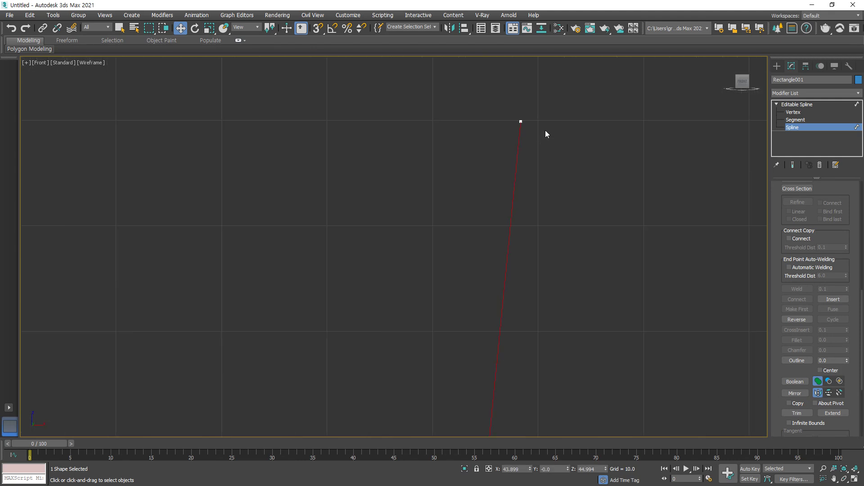
{"action": "mouse_move", "coordinate": [448, 142]}
{"action": "left_mouse_down"}
{"action": "mouse_move", "coordinate": [469, 115]}
{"action": "mouse_move", "coordinate": [477, 152]}
{"action": "mouse_move", "coordinate": [461, 145]}
{"action": "left_mouse_up"}
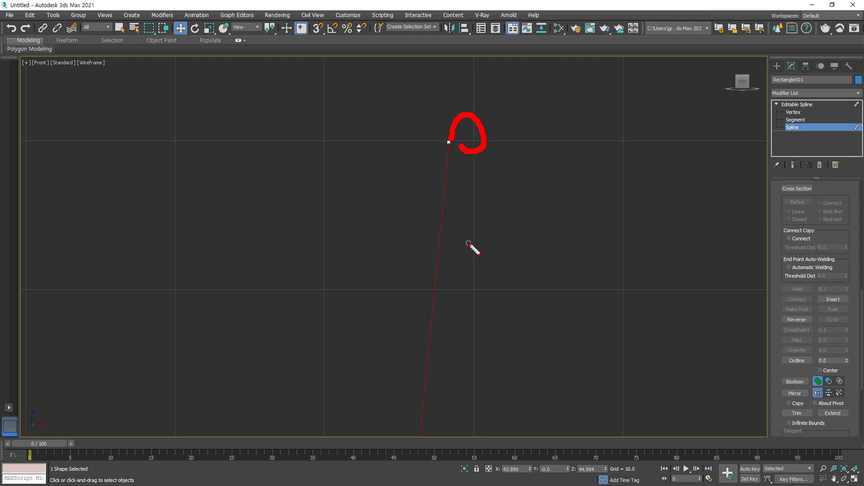
{"action": "key", "text": "Escape"}
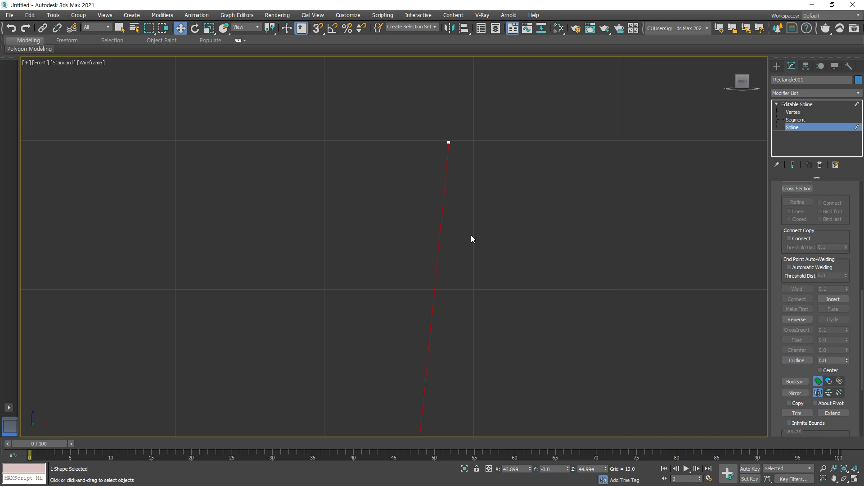
{"action": "left_click", "coordinate": [793, 127]}
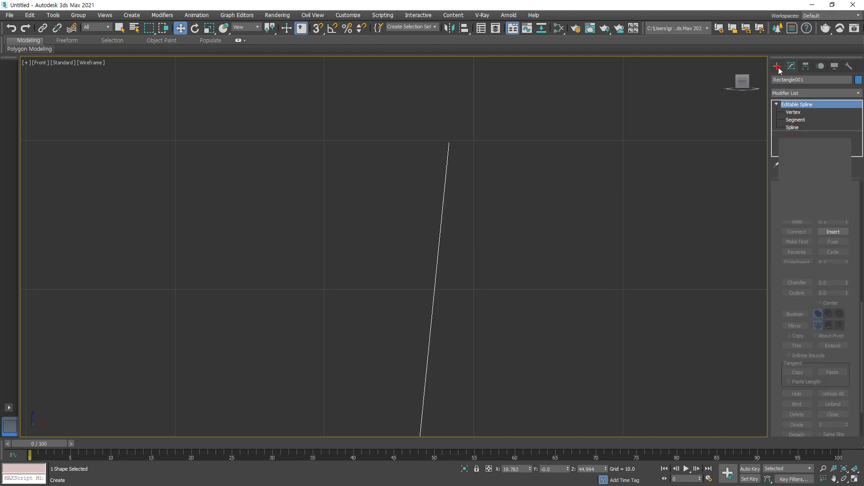
{"action": "left_click", "coordinate": [778, 67]}
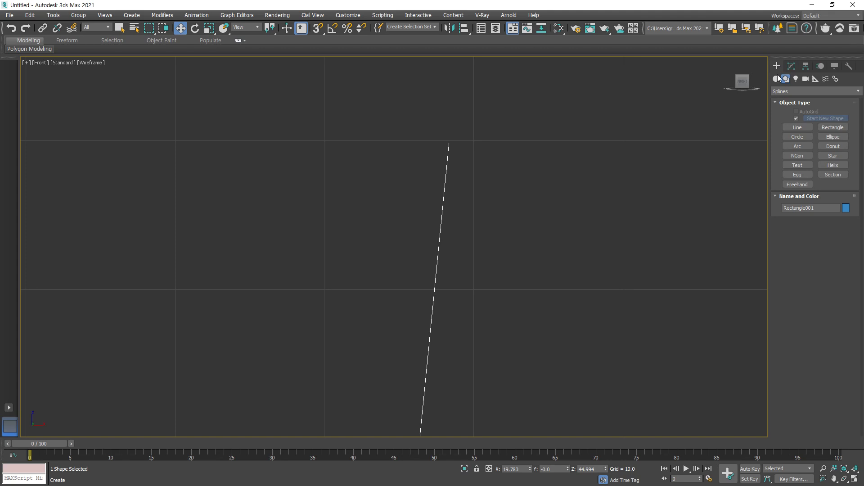
{"action": "left_click", "coordinate": [798, 137]}
{"action": "left_click_drag", "start_coordinate": [477, 149], "coordinate": [458, 130]}
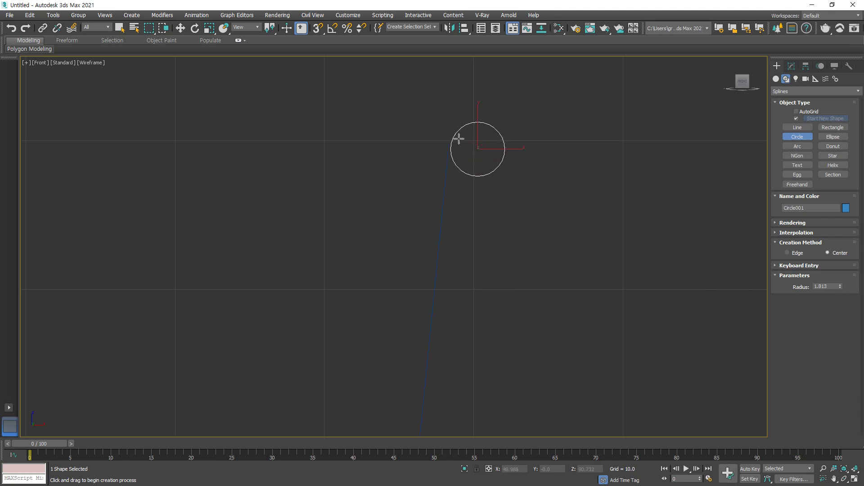
Step: Attach the circle to the slanted profile spline
{"action": "key", "text": "w"}
{"action": "left_click_drag", "start_coordinate": [455, 182], "coordinate": [426, 194]}
{"action": "left_click", "coordinate": [459, 169]}
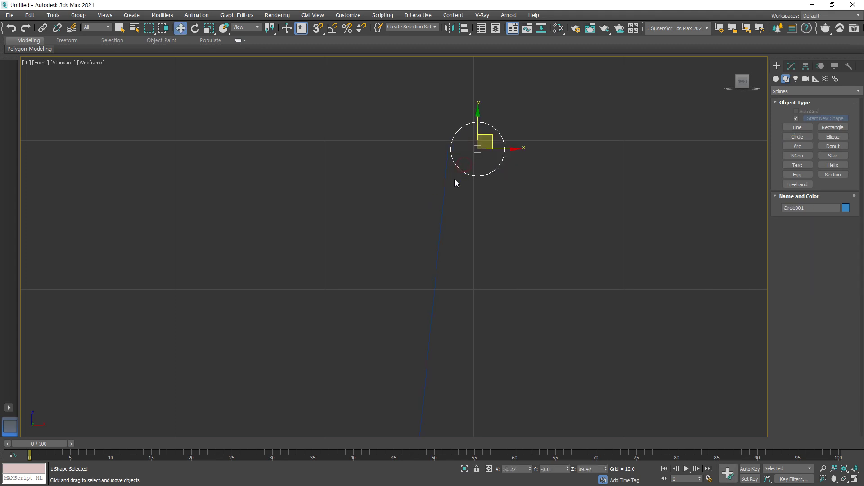
{"action": "left_click", "coordinate": [444, 198]}
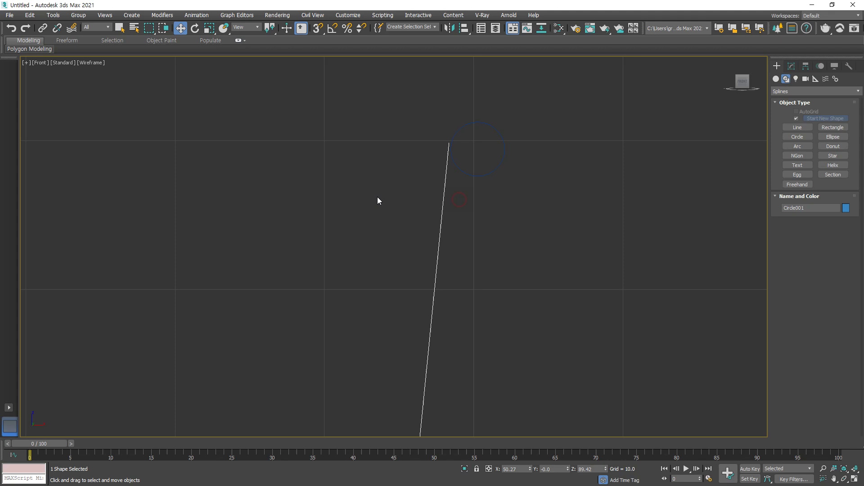
{"action": "left_click", "coordinate": [790, 67]}
{"action": "scroll", "coordinate": [809, 231], "scroll_direction": "up", "scroll_amount": 4}
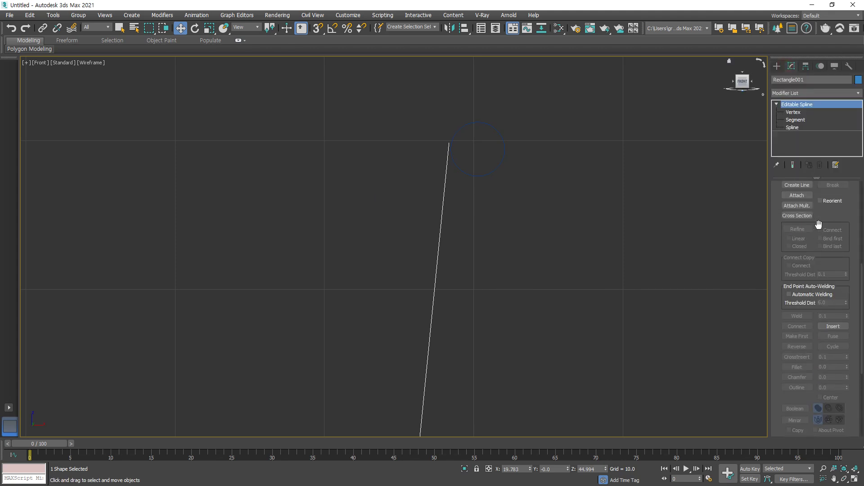
{"action": "left_click", "coordinate": [797, 196]}
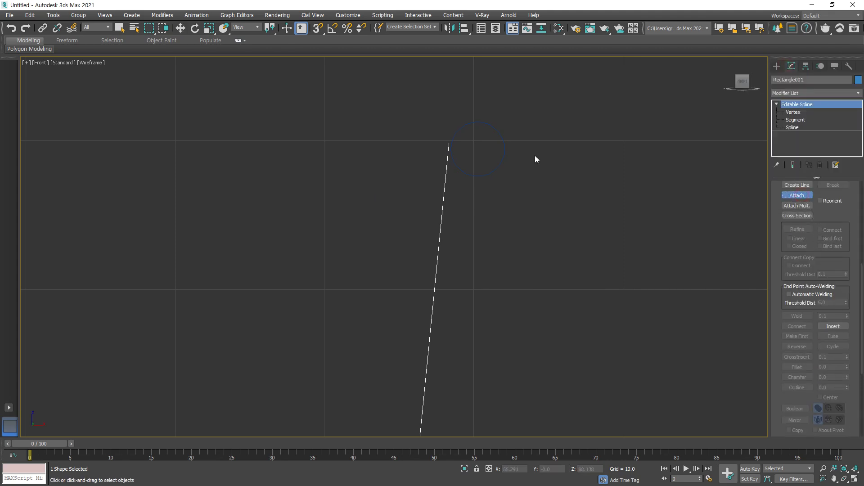
{"action": "left_click", "coordinate": [469, 158]}
Step: Delete the circle's lower quarter segment nearest the slanted line, leaving a three-quarter arc
{"action": "scroll", "coordinate": [465, 144], "scroll_direction": "up", "scroll_amount": 3}
{"action": "scroll", "coordinate": [465, 145], "scroll_direction": "up", "scroll_amount": 2}
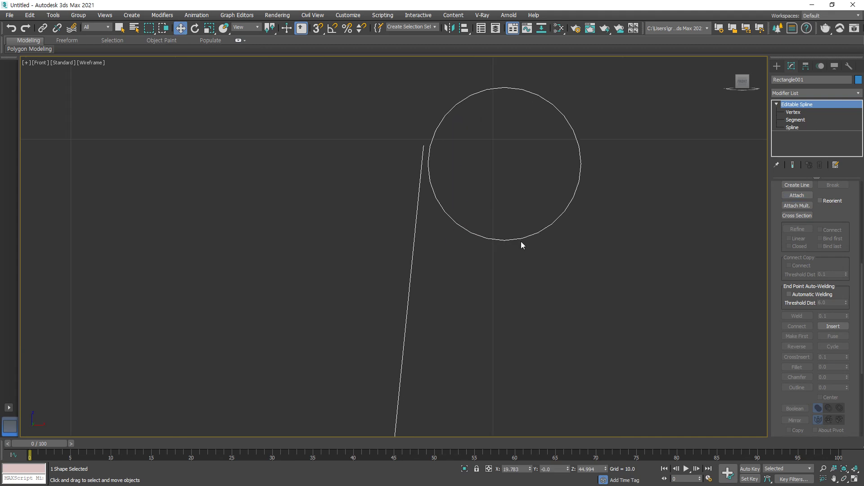
{"action": "key", "text": "2"}
{"action": "left_click_drag", "start_coordinate": [519, 260], "coordinate": [479, 217]}
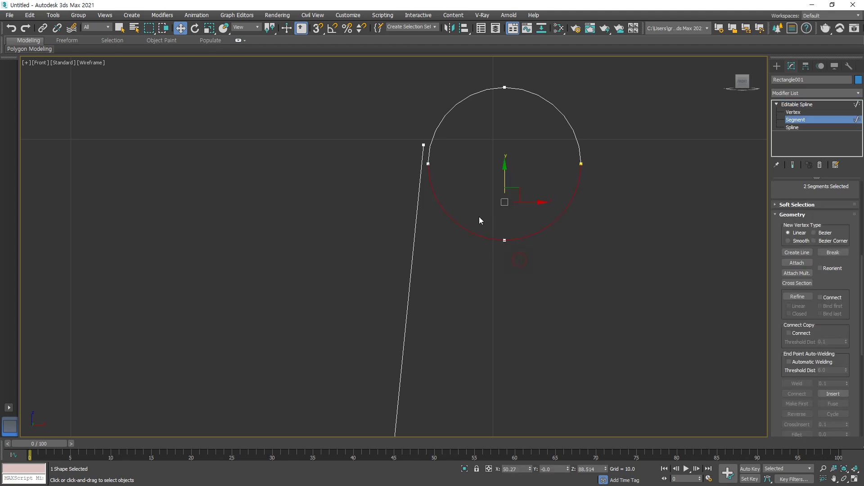
{"action": "key", "text": "Delete"}
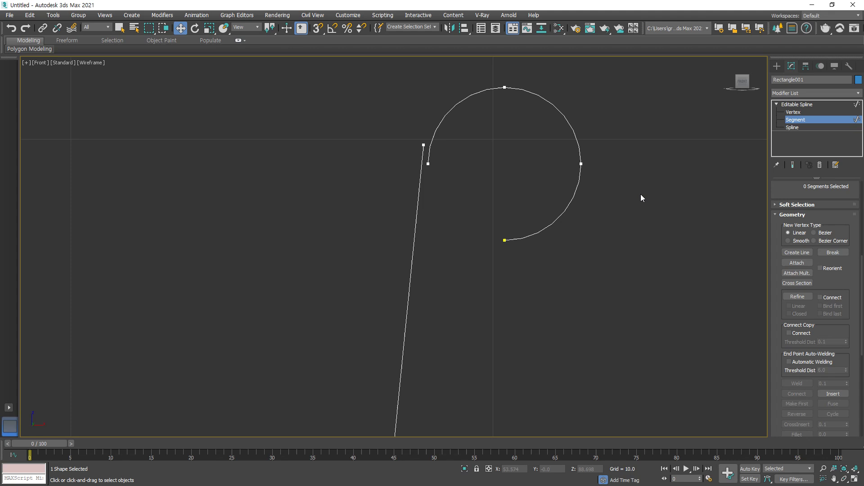
Step: Move the three remaining arc segments together so the arc's inner end meets the slanted line's top vertex
{"action": "key", "text": "m"}
{"action": "left_click", "coordinate": [724, 90]}
{"action": "double_click", "coordinate": [562, 116]}
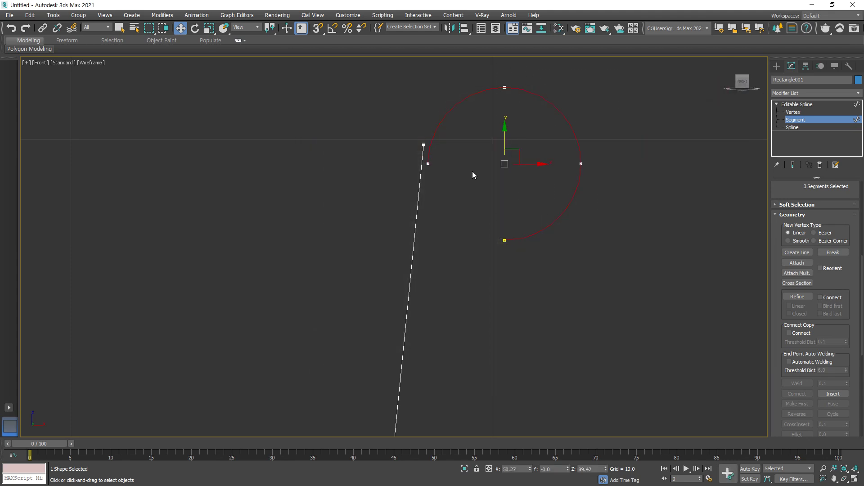
{"action": "key", "text": "F8"}
{"action": "key", "text": "m"}
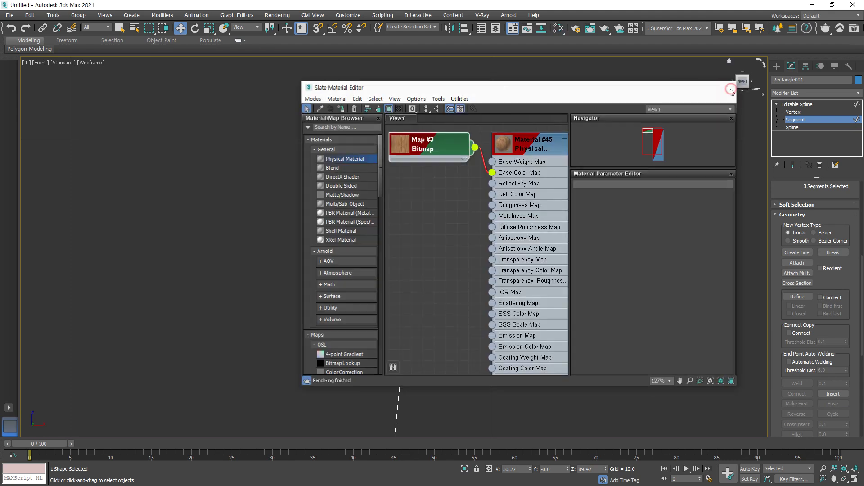
{"action": "left_click", "coordinate": [730, 90]}
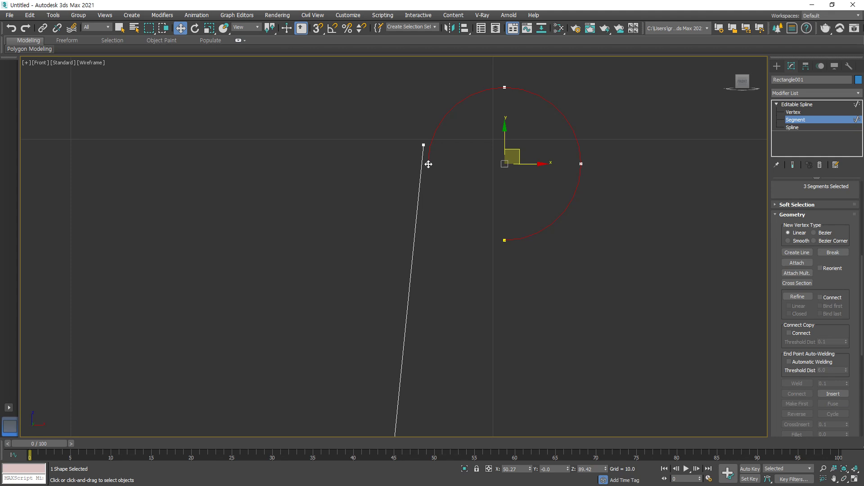
{"action": "left_click_drag", "start_coordinate": [429, 163], "coordinate": [424, 144]}
{"action": "scroll", "coordinate": [424, 145], "scroll_direction": "up", "scroll_amount": 10}
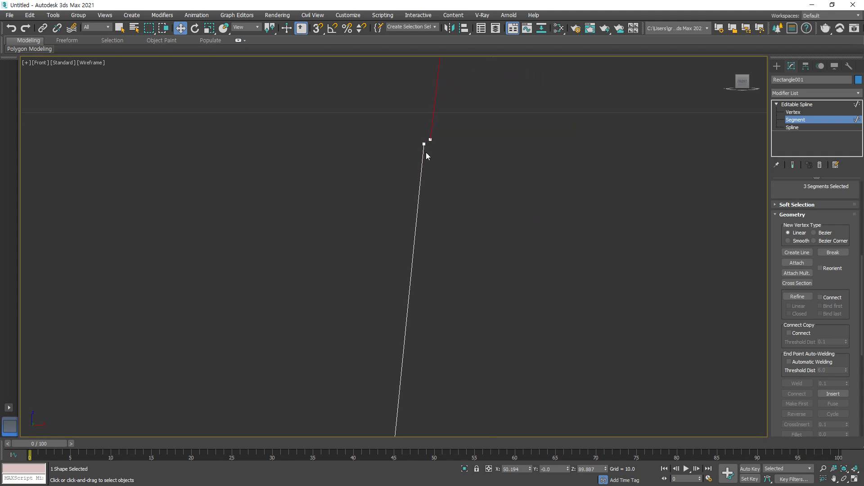
{"action": "left_click_drag", "start_coordinate": [433, 135], "coordinate": [422, 145]}
Step: Align the arc's end vertex precisely with the slanted line's top vertex
{"action": "left_click", "coordinate": [465, 198]}
{"action": "scroll", "coordinate": [410, 145], "scroll_direction": "up", "scroll_amount": 2}
{"action": "scroll", "coordinate": [411, 145], "scroll_direction": "up", "scroll_amount": 1}
{"action": "key", "text": "1"}
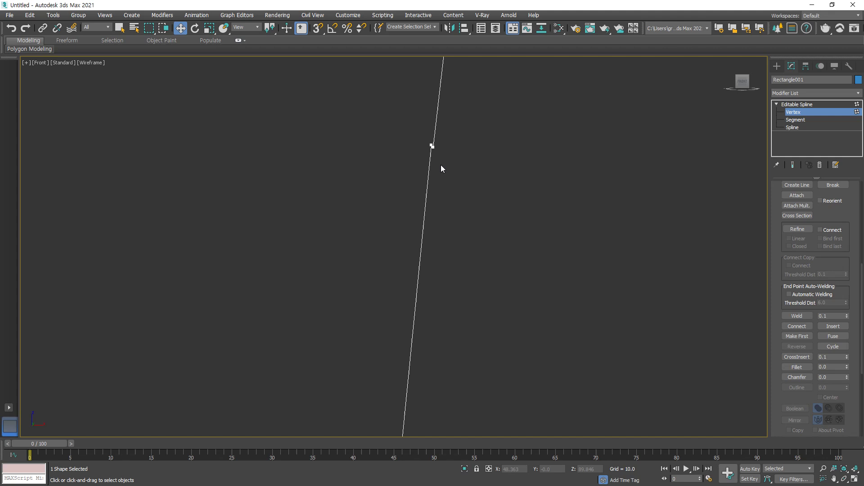
{"action": "left_click", "coordinate": [432, 146]}
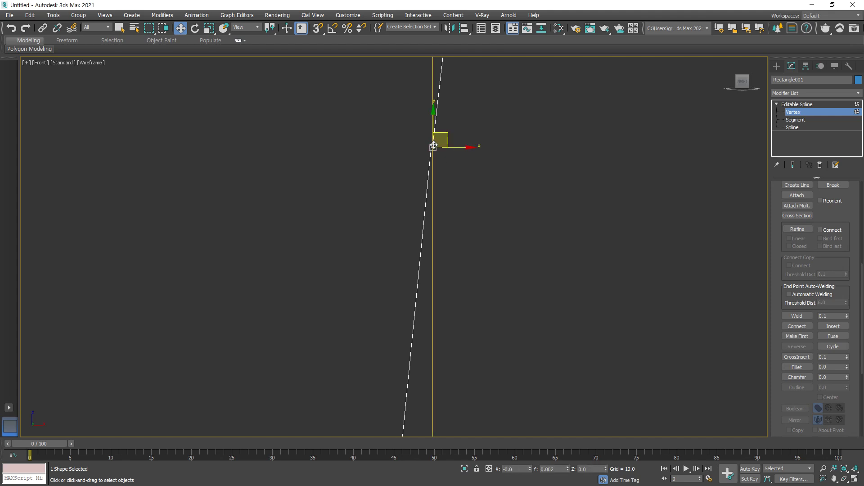
{"action": "left_click", "coordinate": [461, 184]}
Step: Select the slanted line at spline level to check whether it is joined to the arc
{"action": "scroll", "coordinate": [430, 145], "scroll_direction": "down", "scroll_amount": 6}
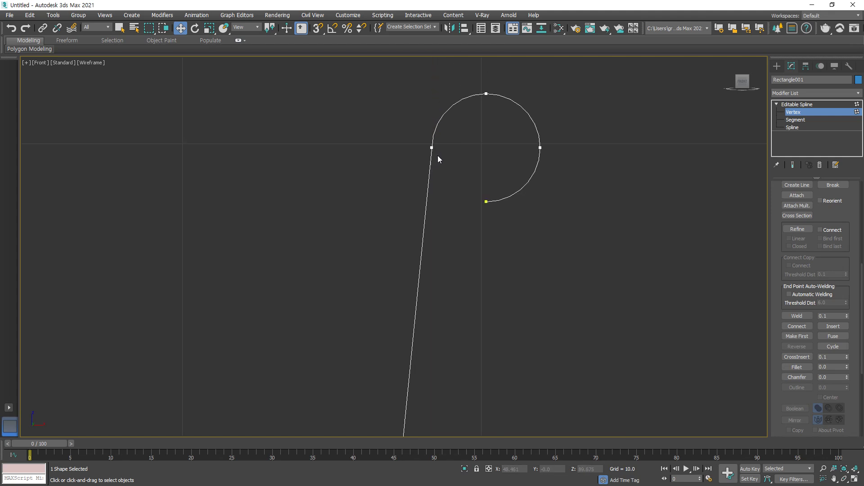
{"action": "middle_click_drag", "start_coordinate": [476, 236], "coordinate": [449, 181]}
{"action": "scroll", "coordinate": [456, 208], "scroll_direction": "down", "scroll_amount": 3}
{"action": "middle_click_drag", "start_coordinate": [455, 264], "coordinate": [455, 231]}
{"action": "scroll", "coordinate": [454, 229], "scroll_direction": "down", "scroll_amount": 3}
{"action": "scroll", "coordinate": [455, 231], "scroll_direction": "up", "scroll_amount": 2}
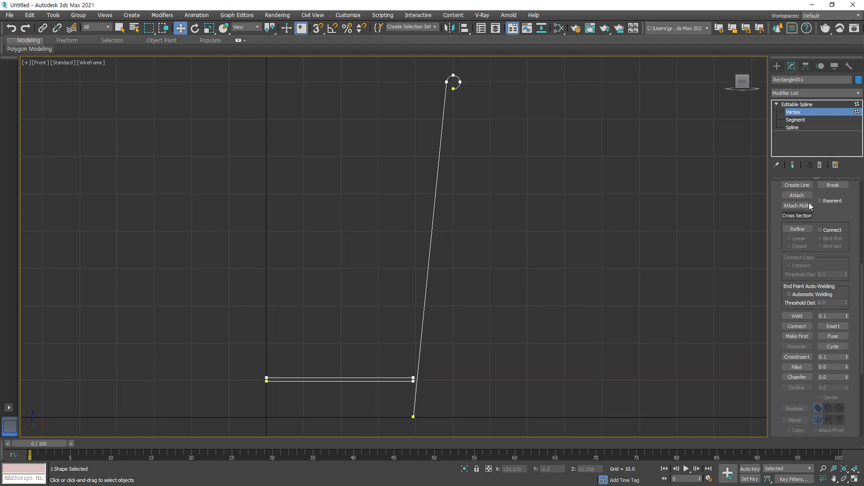
{"action": "left_click", "coordinate": [807, 128]}
{"action": "scroll", "coordinate": [803, 304], "scroll_direction": "down", "scroll_amount": 3}
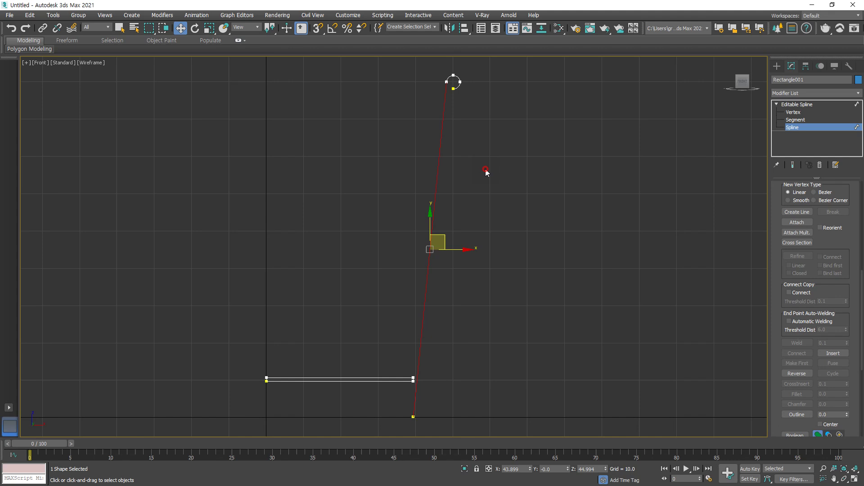
{"action": "left_click", "coordinate": [503, 111]}
Step: Weld the overlapping end vertices of the arc and the slanted line
{"action": "scroll", "coordinate": [460, 82], "scroll_direction": "up", "scroll_amount": 4}
{"action": "scroll", "coordinate": [369, 91], "scroll_direction": "up", "scroll_amount": 2}
{"action": "scroll", "coordinate": [378, 162], "scroll_direction": "up", "scroll_amount": 2}
{"action": "scroll", "coordinate": [377, 159], "scroll_direction": "up", "scroll_amount": 1}
{"action": "scroll", "coordinate": [360, 166], "scroll_direction": "up", "scroll_amount": 1}
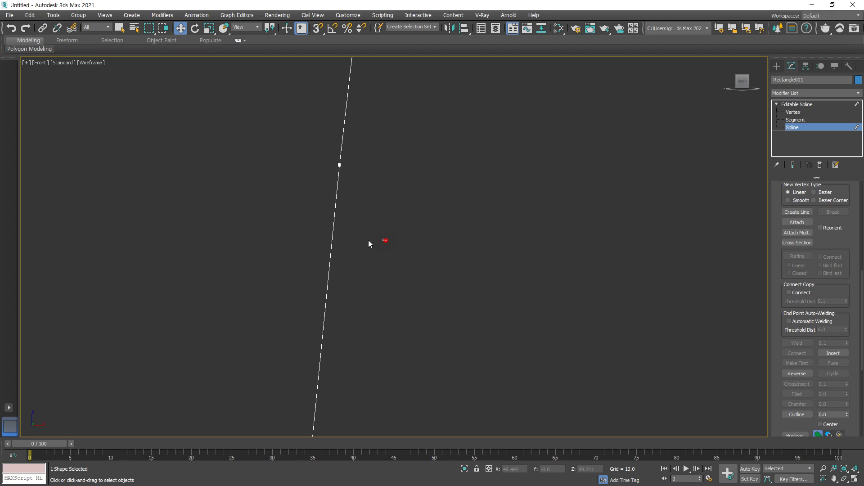
{"action": "key", "text": "1"}
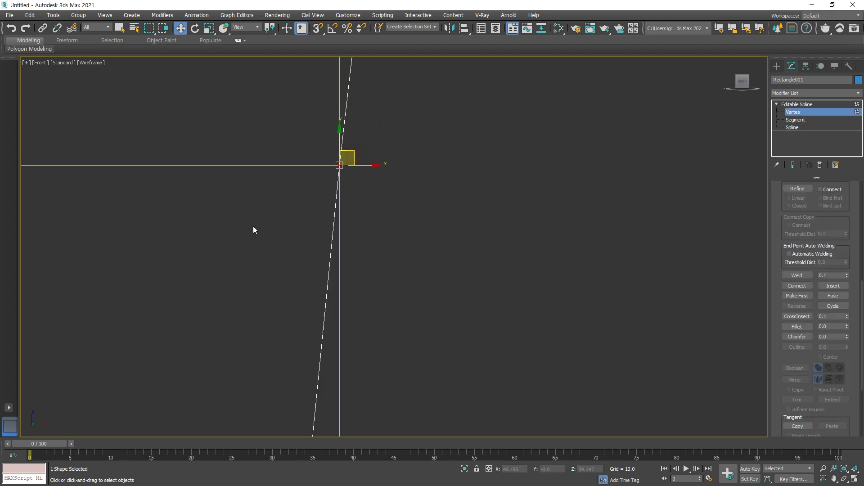
{"action": "left_click", "coordinate": [803, 287]}
{"action": "left_click", "coordinate": [798, 276]}
{"action": "left_click", "coordinate": [466, 194]}
Step: Outline the joined slanted wall and rim arc spline to give it thickness
{"action": "key", "text": "3"}
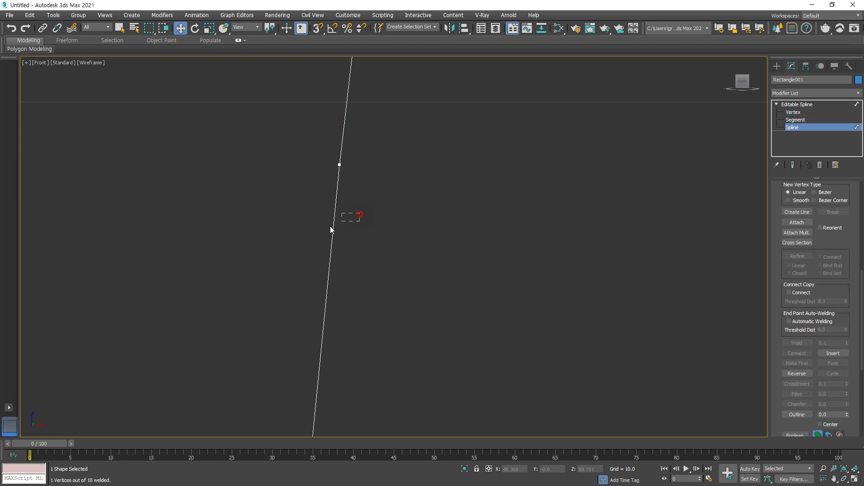
{"action": "scroll", "coordinate": [490, 284], "scroll_direction": "down", "scroll_amount": 4}
{"action": "middle_click_drag", "start_coordinate": [490, 282], "coordinate": [506, 152]}
{"action": "scroll", "coordinate": [515, 218], "scroll_direction": "up", "scroll_amount": 2}
{"action": "scroll", "coordinate": [513, 294], "scroll_direction": "down", "scroll_amount": 5}
{"action": "middle_click_drag", "start_coordinate": [514, 293], "coordinate": [504, 255]}
{"action": "scroll", "coordinate": [848, 343], "scroll_direction": "down", "scroll_amount": 2}
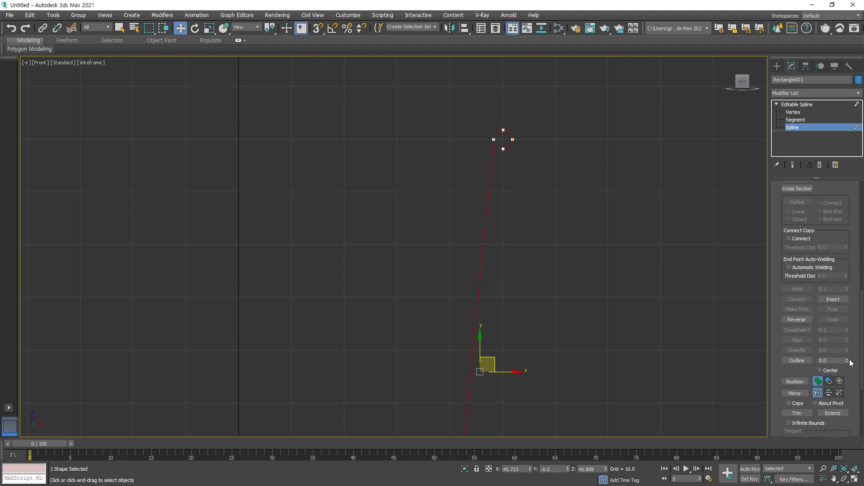
{"action": "middle_click_drag", "start_coordinate": [492, 338], "coordinate": [492, 274]}
{"action": "scroll", "coordinate": [453, 376], "scroll_direction": "down", "scroll_amount": 2}
{"action": "middle_click_drag", "start_coordinate": [454, 376], "coordinate": [452, 320]}
{"action": "scroll", "coordinate": [447, 348], "scroll_direction": "up", "scroll_amount": 3}
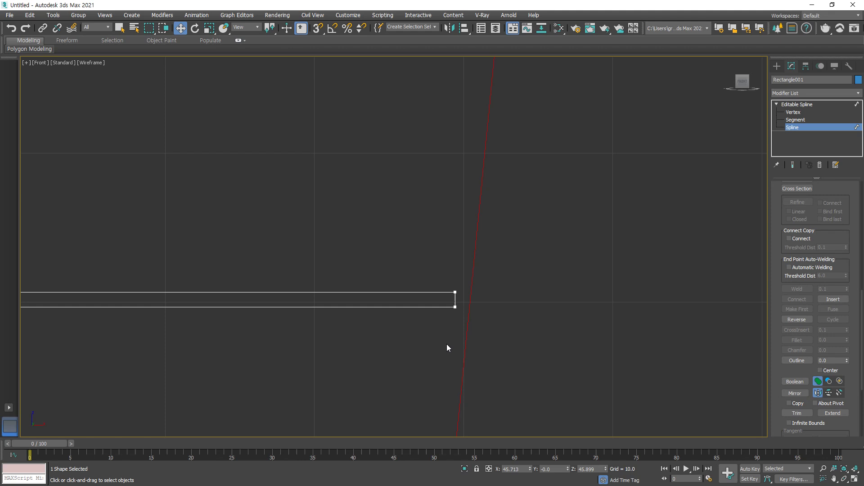
{"action": "left_click_drag", "start_coordinate": [848, 361], "coordinate": [848, 360]}
Step: Examine the outlined wall from its curled rim down to where the base strip's end meets it
{"action": "scroll", "coordinate": [646, 189], "scroll_direction": "down", "scroll_amount": 5}
{"action": "middle_click_drag", "start_coordinate": [646, 189], "coordinate": [478, 400]}
{"action": "scroll", "coordinate": [486, 200], "scroll_direction": "up", "scroll_amount": 5}
{"action": "scroll", "coordinate": [468, 234], "scroll_direction": "down", "scroll_amount": 4}
{"action": "middle_click_drag", "start_coordinate": [498, 261], "coordinate": [490, 68]}
{"action": "scroll", "coordinate": [488, 268], "scroll_direction": "up", "scroll_amount": 11}
{"action": "scroll", "coordinate": [310, 215], "scroll_direction": "up", "scroll_amount": 4}
{"action": "scroll", "coordinate": [330, 231], "scroll_direction": "up", "scroll_amount": 3}
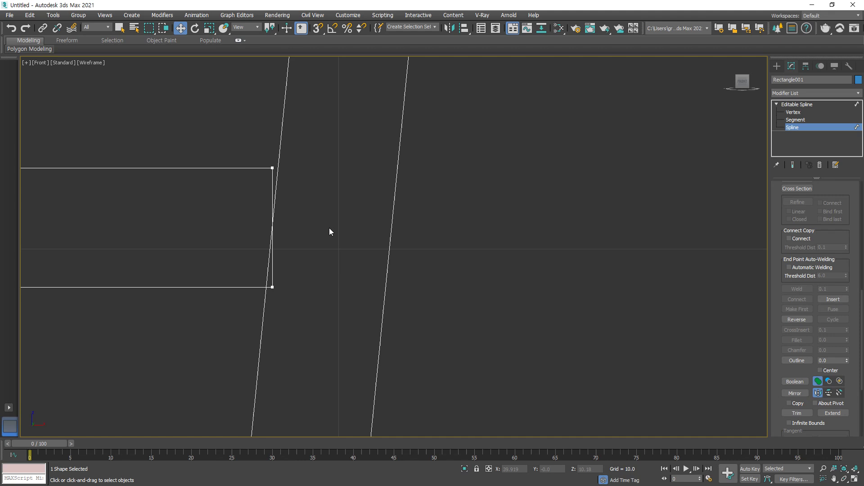
Step: Move the base strip's end segment outward so it lies within the slanted wall's thickness
{"action": "key", "text": "2"}
{"action": "left_click", "coordinate": [271, 181]}
{"action": "left_click_drag", "start_coordinate": [306, 226], "coordinate": [365, 226]}
{"action": "left_click", "coordinate": [444, 314]}
{"action": "scroll", "coordinate": [819, 258], "scroll_direction": "down", "scroll_amount": 3}
{"action": "left_click_drag", "start_coordinate": [442, 127], "coordinate": [383, 144]}
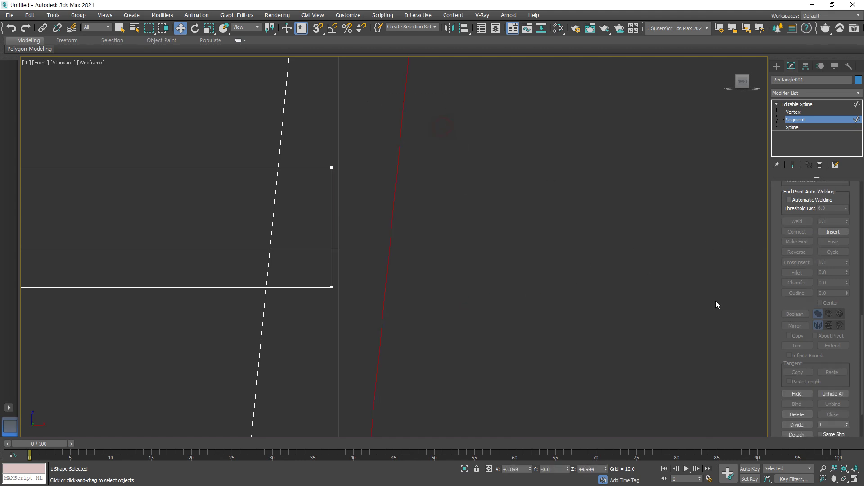
{"action": "left_click", "coordinate": [429, 200]}
Step: Merge the slanted wall spline with the base strip into one outline using a Boolean union
{"action": "scroll", "coordinate": [420, 200], "scroll_direction": "down", "scroll_amount": 8}
{"action": "key", "text": "3"}
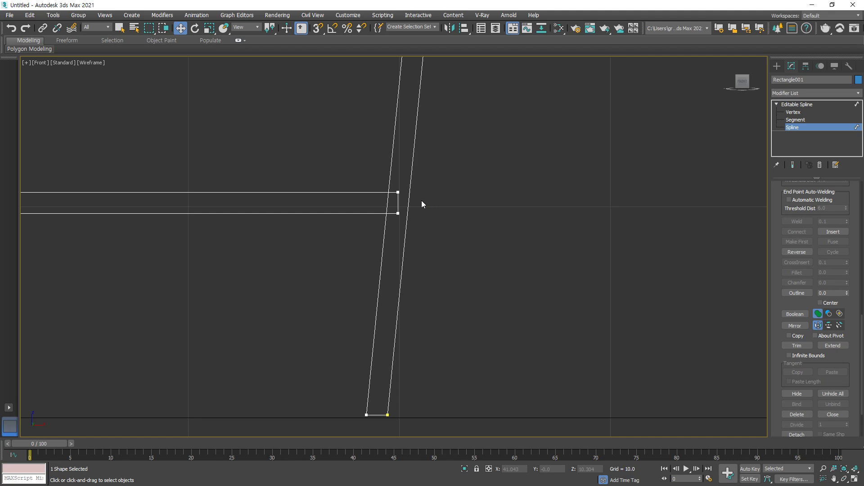
{"action": "left_click_drag", "start_coordinate": [417, 165], "coordinate": [387, 144]}
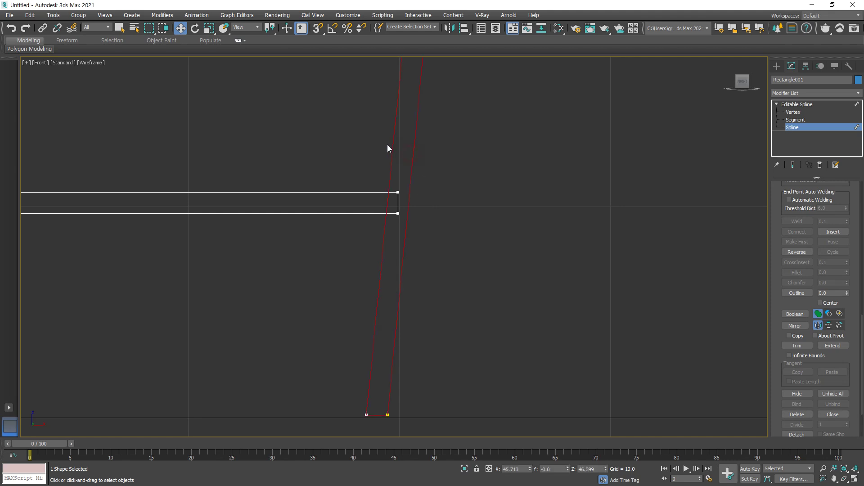
{"action": "left_click", "coordinate": [797, 315]}
{"action": "left_click", "coordinate": [333, 214]}
{"action": "key", "text": "ctrl+z"}
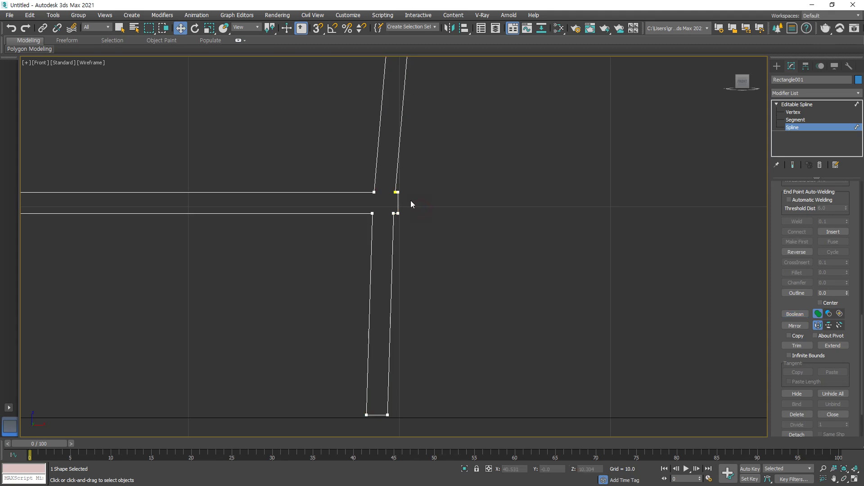
{"action": "left_click", "coordinate": [402, 217]}
{"action": "left_click", "coordinate": [401, 251]}
{"action": "left_click", "coordinate": [795, 314]}
{"action": "left_click", "coordinate": [299, 226]}
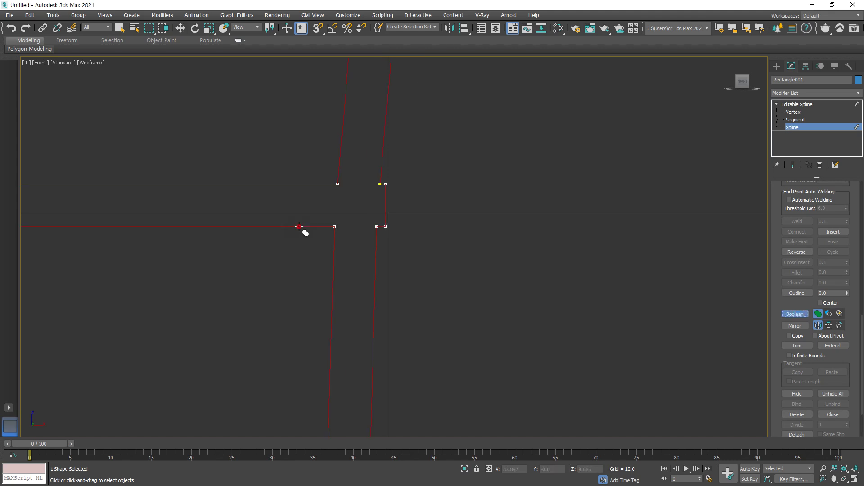
{"action": "scroll", "coordinate": [384, 194], "scroll_direction": "up", "scroll_amount": 3}
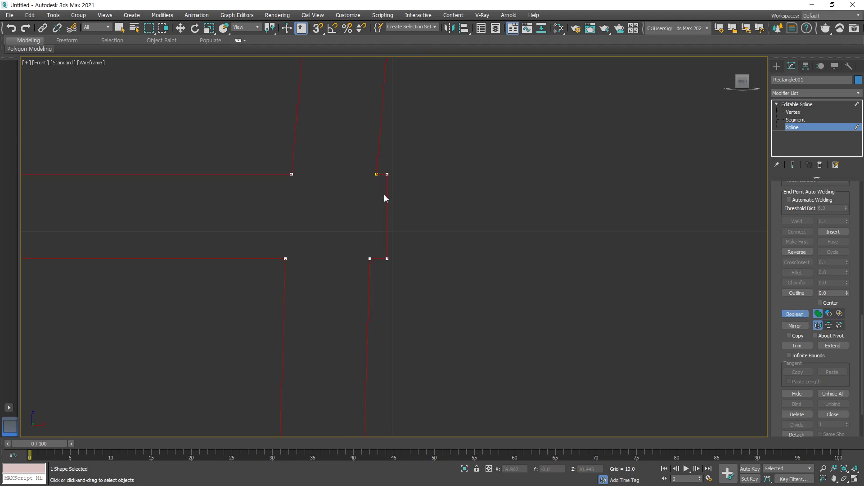
{"action": "right_click", "coordinate": [404, 180]}
{"action": "left_click", "coordinate": [404, 169]}
{"action": "scroll", "coordinate": [415, 176], "scroll_direction": "down", "scroll_amount": 9}
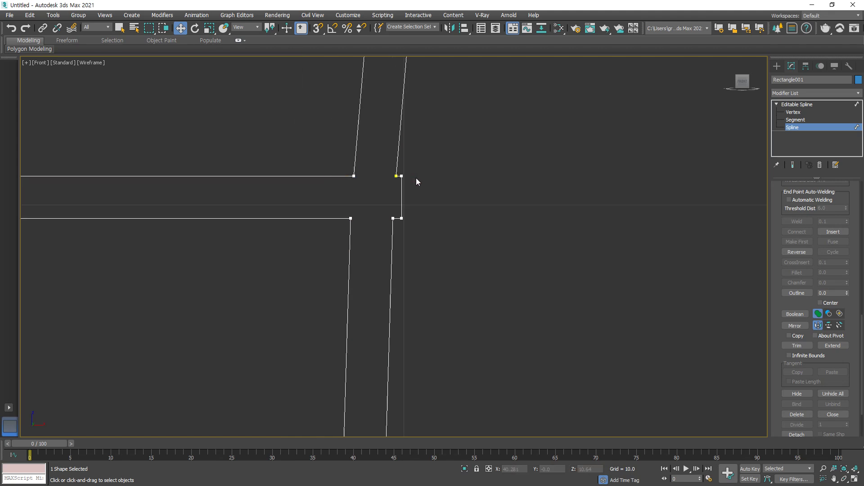
Step: Delete the protruding vertices on the wall's outer side where the base strip passes through it
{"action": "scroll", "coordinate": [418, 179], "scroll_direction": "up", "scroll_amount": 4}
{"action": "scroll", "coordinate": [422, 181], "scroll_direction": "down", "scroll_amount": 5}
{"action": "middle_click_drag", "start_coordinate": [421, 180], "coordinate": [393, 292]}
{"action": "scroll", "coordinate": [389, 312], "scroll_direction": "up", "scroll_amount": 6}
{"action": "scroll", "coordinate": [390, 244], "scroll_direction": "up", "scroll_amount": 6}
{"action": "scroll", "coordinate": [369, 252], "scroll_direction": "up", "scroll_amount": 5}
{"action": "middle_click_drag", "start_coordinate": [382, 285], "coordinate": [417, 247]}
{"action": "key", "text": "1"}
{"action": "left_click_drag", "start_coordinate": [420, 184], "coordinate": [324, 372]}
{"action": "key", "text": "Delete"}
{"action": "scroll", "coordinate": [317, 327], "scroll_direction": "down", "scroll_amount": 9}
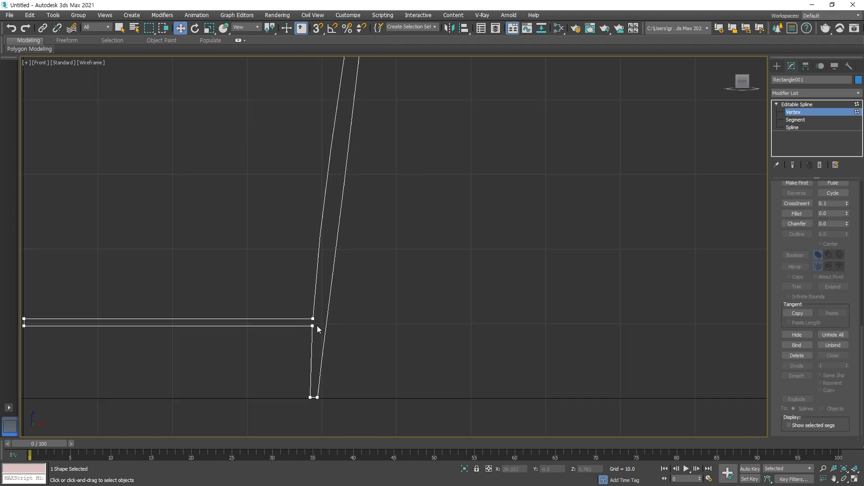
Step: Convert the two vertices where the base strip meets the inner wall to Corner type
{"action": "middle_click_drag", "start_coordinate": [314, 232], "coordinate": [315, 254]}
{"action": "scroll", "coordinate": [309, 337], "scroll_direction": "up", "scroll_amount": 3}
{"action": "left_click", "coordinate": [326, 351]}
{"action": "right_click", "coordinate": [325, 349]}
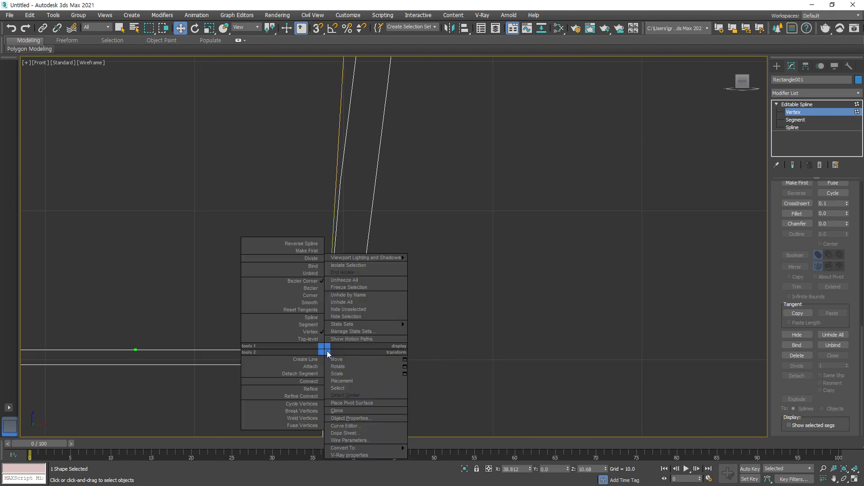
{"action": "left_click", "coordinate": [309, 295]}
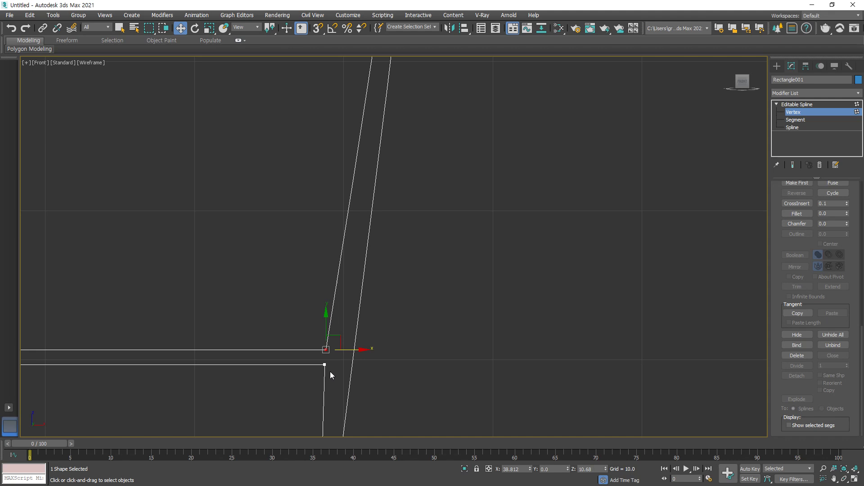
{"action": "left_click", "coordinate": [325, 364]}
{"action": "right_click", "coordinate": [323, 361]}
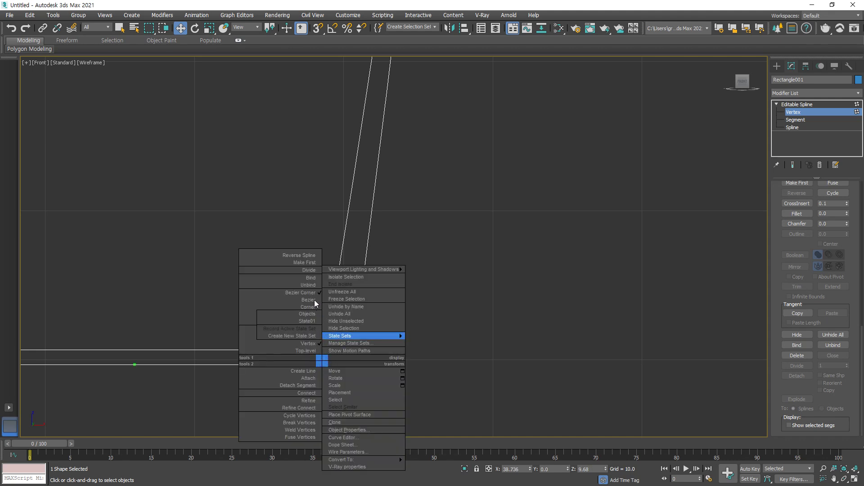
{"action": "left_click", "coordinate": [309, 306]}
{"action": "middle_click_drag", "start_coordinate": [346, 350], "coordinate": [347, 270]}
{"action": "scroll", "coordinate": [349, 270], "scroll_direction": "up", "scroll_amount": 2}
{"action": "left_click_drag", "start_coordinate": [348, 271], "coordinate": [365, 271]}
{"action": "middle_click_drag", "start_coordinate": [366, 270], "coordinate": [344, 85]}
Step: Convert the two vertices at the wall's bottom end to Corner type
{"action": "left_click_drag", "start_coordinate": [322, 279], "coordinate": [288, 293]}
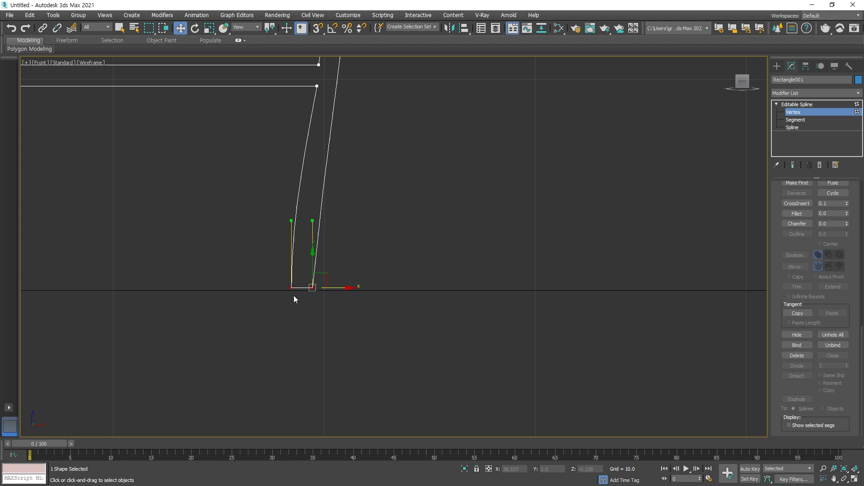
{"action": "right_click", "coordinate": [289, 286]}
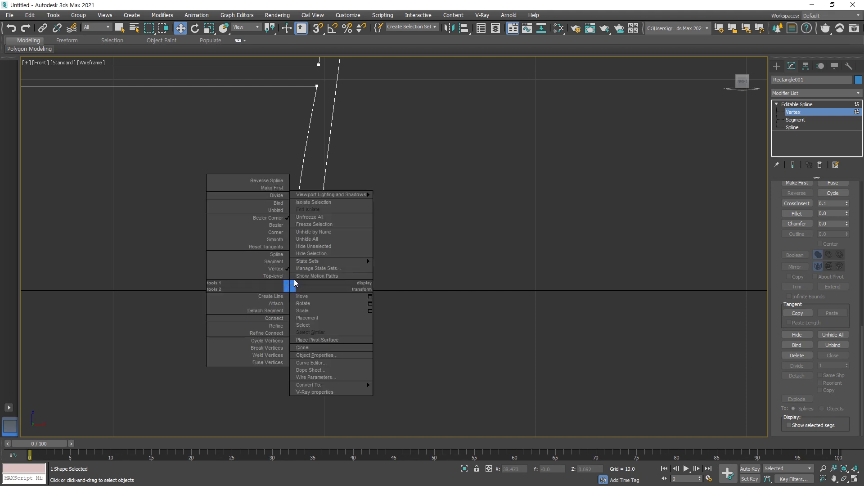
{"action": "left_click", "coordinate": [278, 234]}
{"action": "middle_click_drag", "start_coordinate": [363, 223], "coordinate": [369, 309]}
{"action": "left_click_drag", "start_coordinate": [306, 188], "coordinate": [335, 166]}
{"action": "left_click", "coordinate": [351, 238]}
{"action": "scroll", "coordinate": [353, 232], "scroll_direction": "down", "scroll_amount": 6}
{"action": "middle_click_drag", "start_coordinate": [358, 194], "coordinate": [359, 289]}
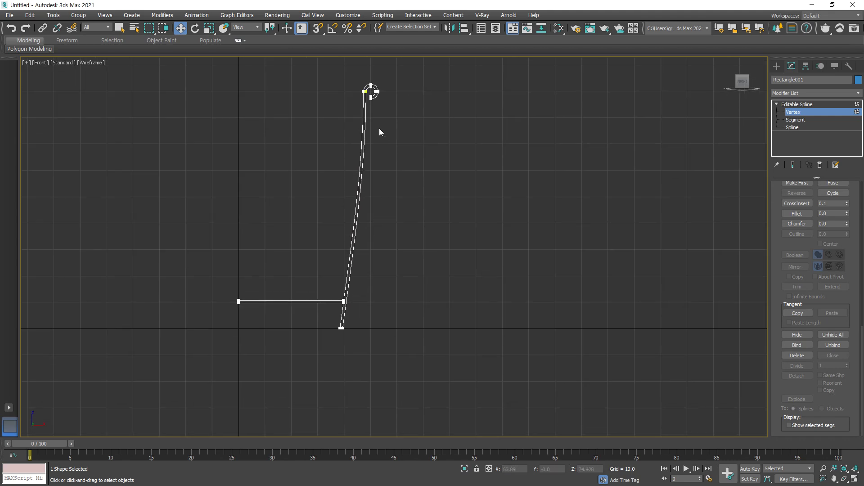
Step: Adjust the lower tangent handle of the wall's two top vertices beneath the curled rim
{"action": "scroll", "coordinate": [371, 86], "scroll_direction": "up", "scroll_amount": 3}
{"action": "left_click_drag", "start_coordinate": [323, 105], "coordinate": [325, 108]}
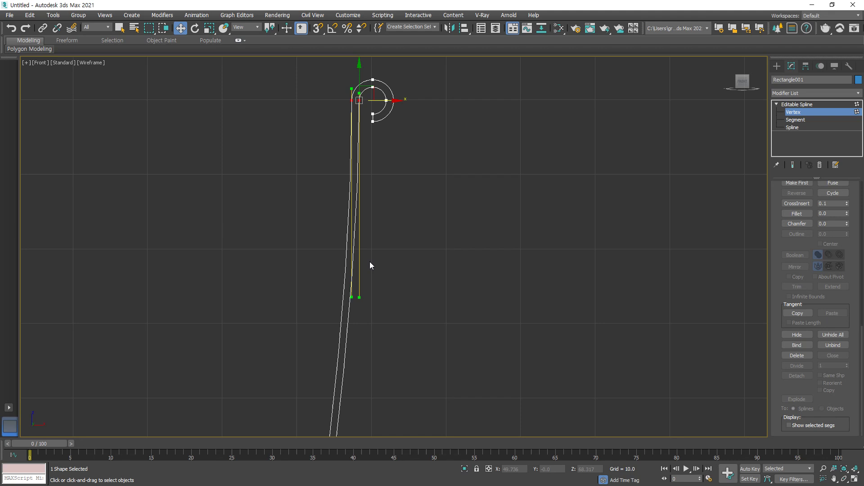
{"action": "mouse_move", "coordinate": [351, 297]}
{"action": "left_mouse_down"}
{"action": "mouse_move", "coordinate": [360, 295]}
{"action": "mouse_move", "coordinate": [354, 297]}
{"action": "left_mouse_up"}
{"action": "scroll", "coordinate": [386, 311], "scroll_direction": "down", "scroll_amount": 4}
{"action": "left_click", "coordinate": [407, 249]}
Step: Apply a Lathe modifier to the finished profile with Min alignment and show it in all four views
{"action": "left_click", "coordinate": [808, 111]}
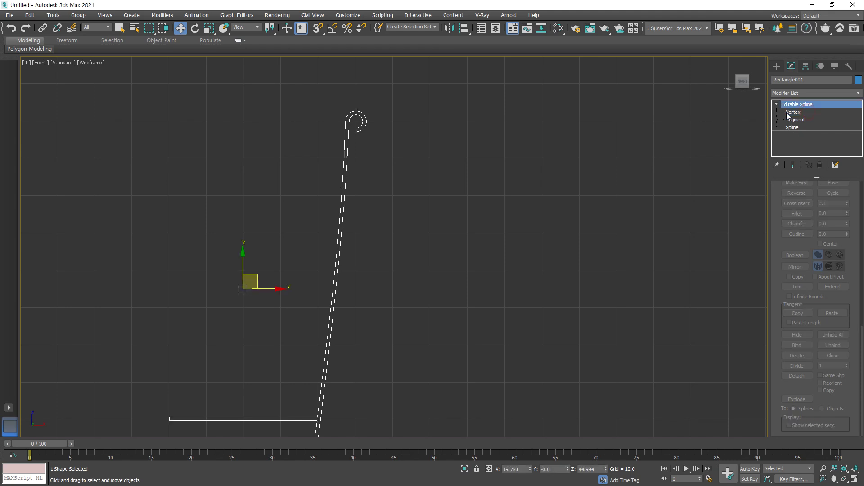
{"action": "left_click", "coordinate": [840, 92]}
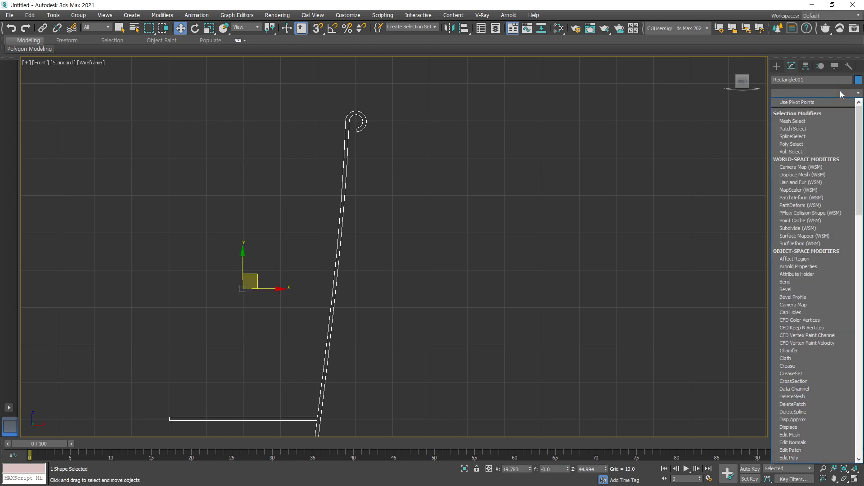
{"action": "type", "text": "l"}
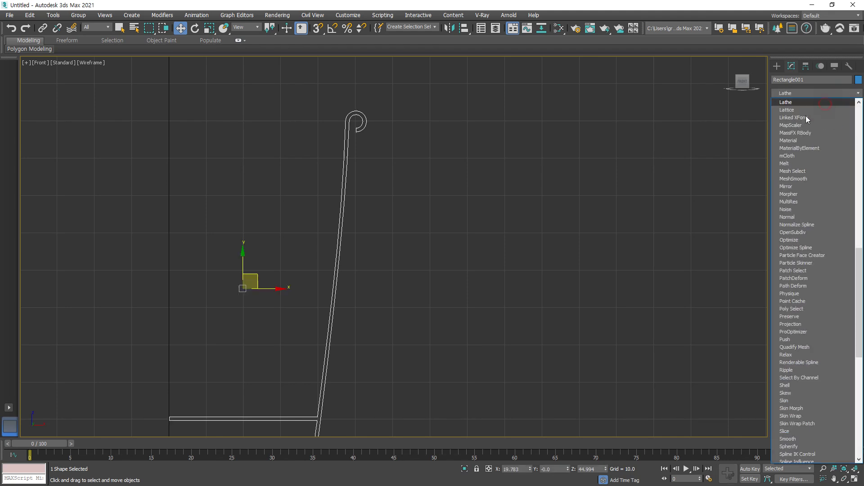
{"action": "key", "text": "Return"}
{"action": "left_click", "coordinate": [794, 298]}
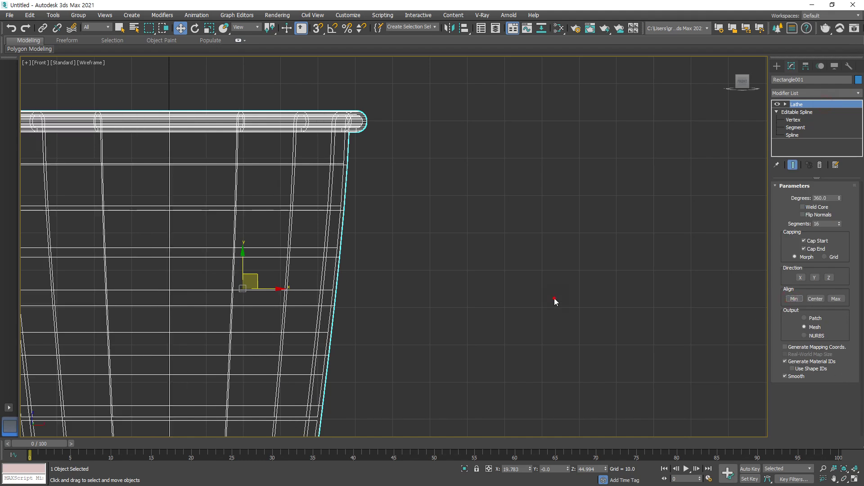
{"action": "left_click", "coordinate": [555, 298]}
{"action": "left_click", "coordinate": [854, 480]}
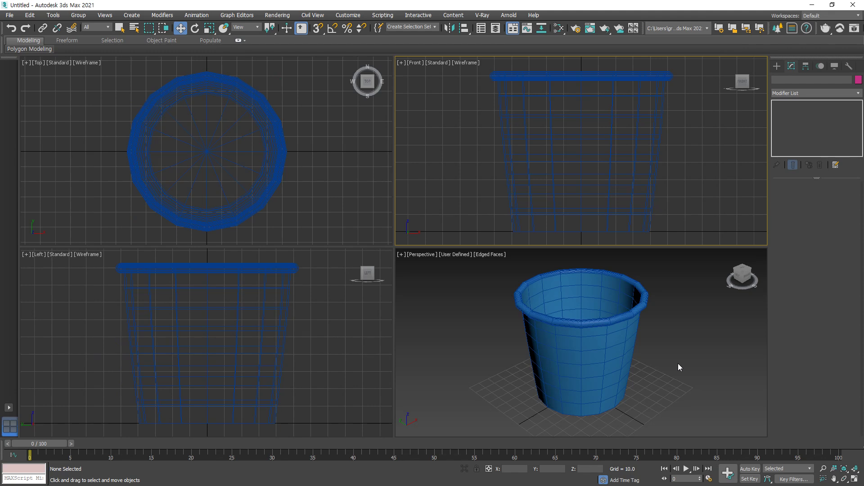
{"action": "left_click", "coordinate": [678, 363]}
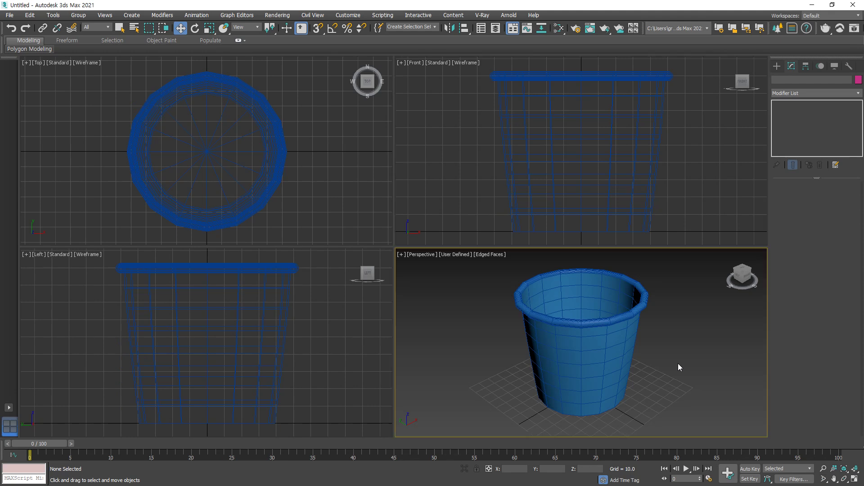
Step: Straighten the slanted wall in the editable spline beneath the container's Lathe modifier
{"action": "left_click", "coordinate": [591, 182]}
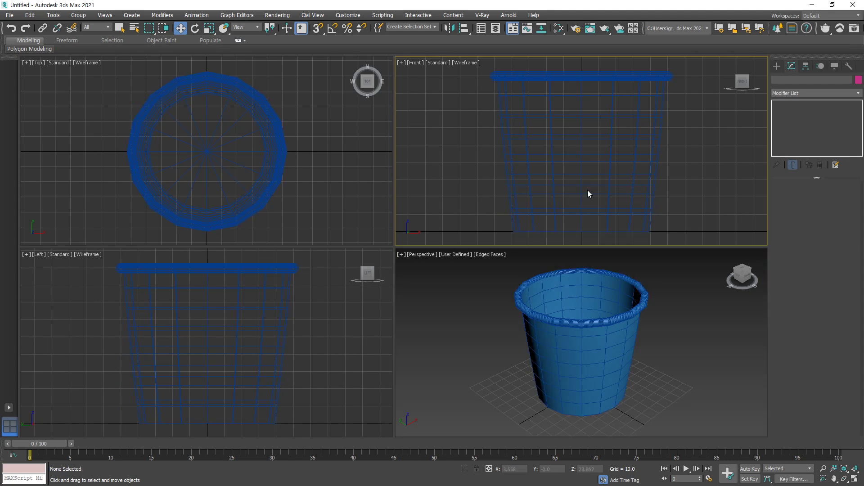
{"action": "left_click", "coordinate": [588, 191]}
{"action": "left_click", "coordinate": [795, 128]}
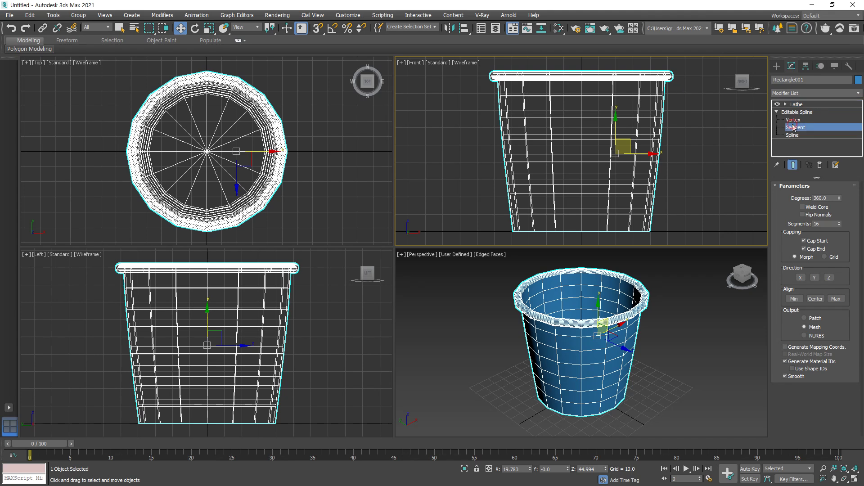
{"action": "left_click", "coordinate": [793, 120]}
{"action": "left_click_drag", "start_coordinate": [670, 148], "coordinate": [636, 82]}
{"action": "left_click", "coordinate": [677, 110]}
{"action": "left_click", "coordinate": [793, 127]}
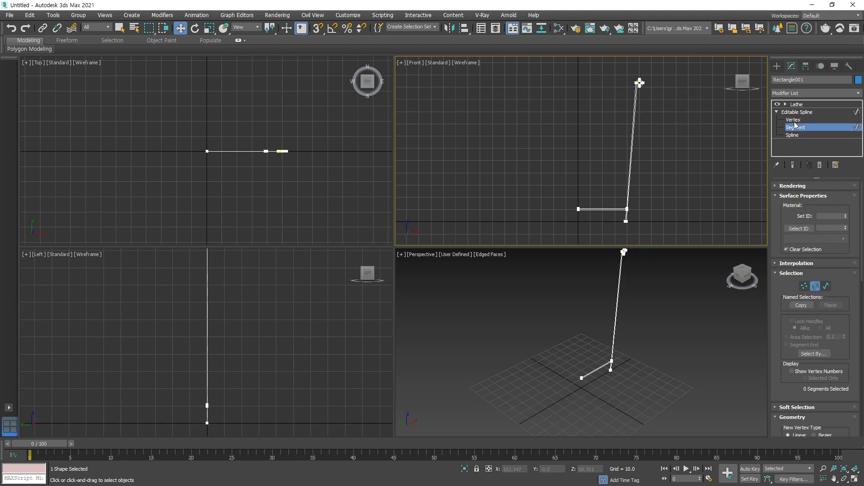
{"action": "left_click", "coordinate": [797, 112]}
Step: Enable Weld Core on the Lathe and look down into the container at the centre of its base
{"action": "left_click", "coordinate": [684, 189]}
{"action": "scroll", "coordinate": [676, 340], "scroll_direction": "down", "scroll_amount": 3}
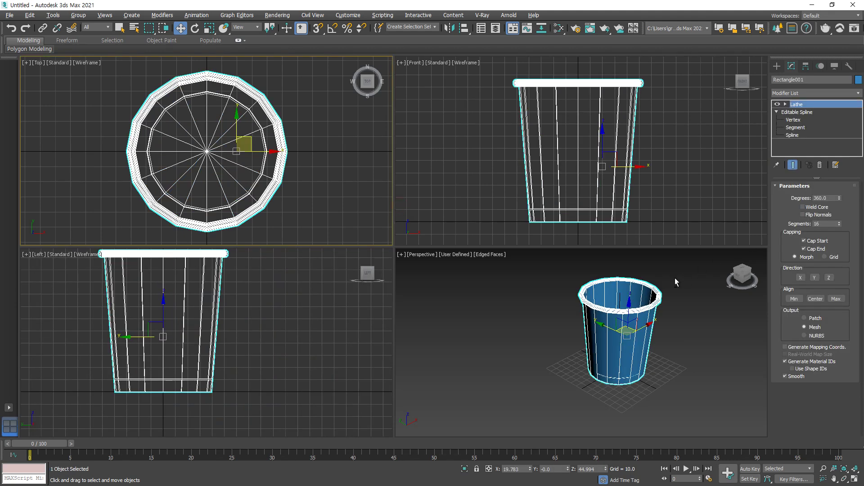
{"action": "middle_click_drag", "start_coordinate": [632, 301], "coordinate": [615, 349], "text": "alt"}
{"action": "scroll", "coordinate": [610, 334], "scroll_direction": "up", "scroll_amount": 5}
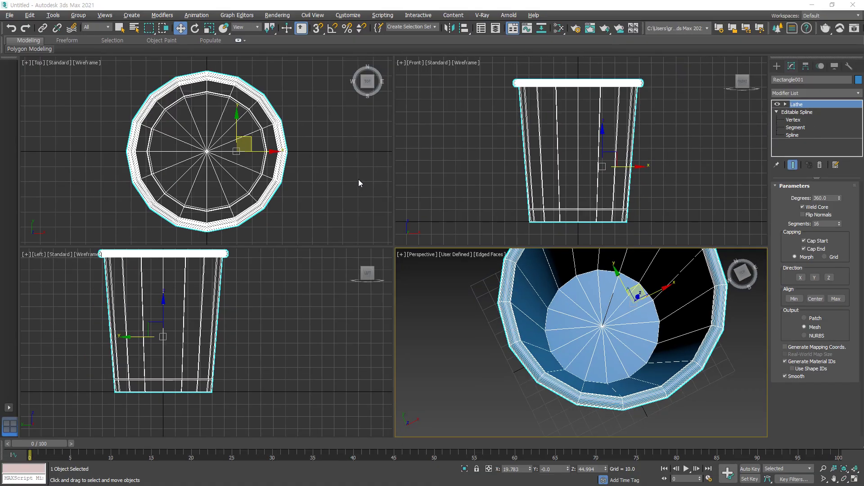
Step: Raise the Lathe's segments to 52 and enable Generate Mapping Coords
{"action": "mouse_move", "coordinate": [275, 122]}
{"action": "left_mouse_down"}
{"action": "mouse_move", "coordinate": [132, 88]}
{"action": "mouse_move", "coordinate": [254, 198]}
{"action": "mouse_move", "coordinate": [276, 155]}
{"action": "left_mouse_up"}
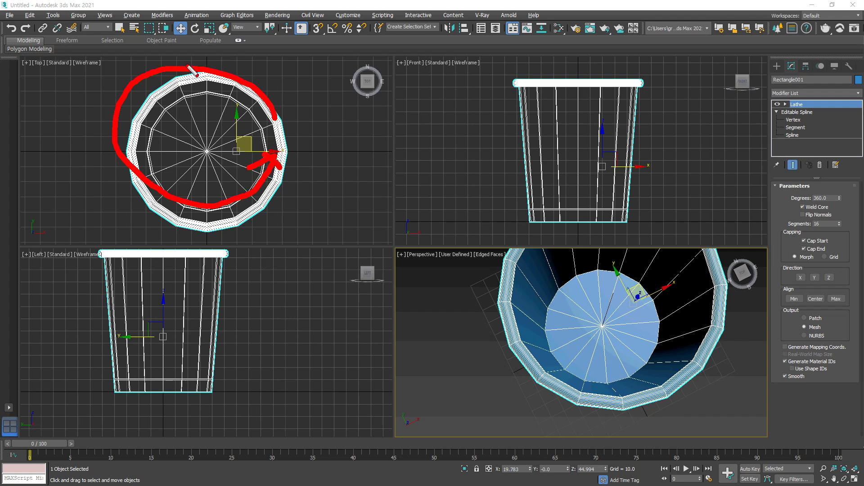
{"action": "left_click_drag", "start_coordinate": [839, 225], "coordinate": [842, 214]}
{"action": "middle_click_drag", "start_coordinate": [579, 346], "coordinate": [592, 319], "text": "alt"}
{"action": "mouse_move", "coordinate": [840, 224]}
{"action": "left_mouse_down"}
{"action": "mouse_move", "coordinate": [840, 239]}
{"action": "mouse_move", "coordinate": [840, 219]}
{"action": "left_mouse_up"}
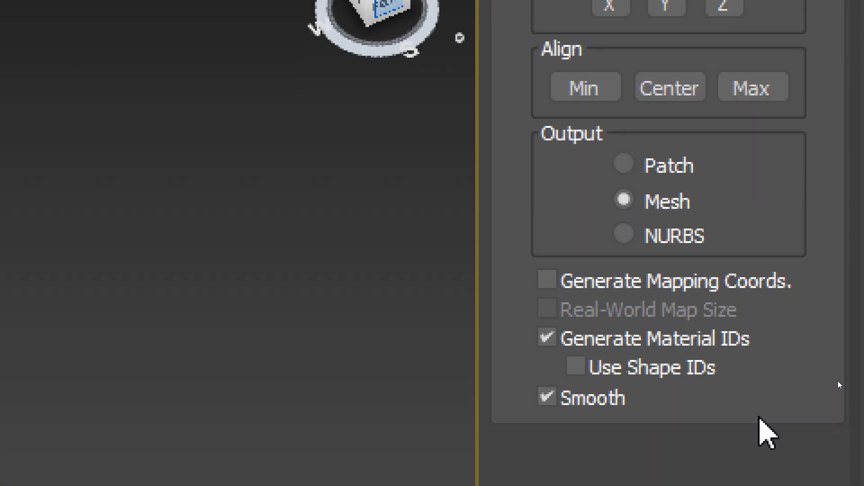
{"action": "left_click", "coordinate": [680, 282]}
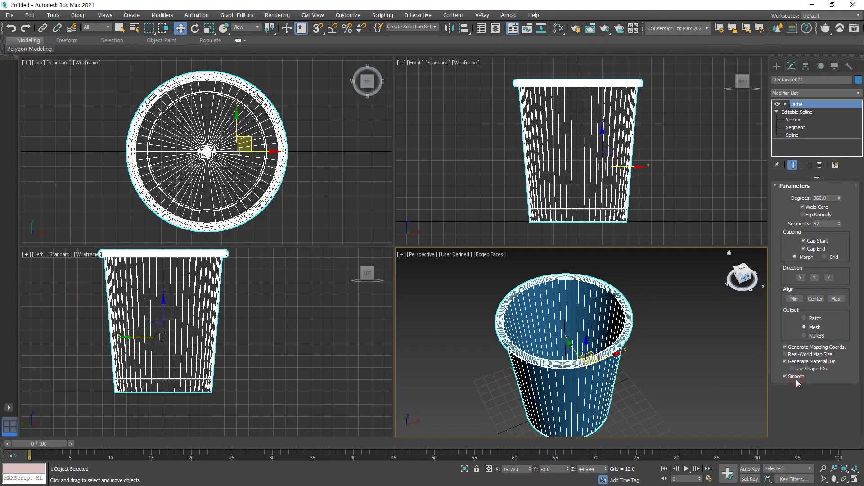
Step: Disable Smooth on the Lathe and enlarge the perspective view to inspect the container's faceted wall
{"action": "left_click", "coordinate": [797, 378]}
{"action": "middle_click_drag", "start_coordinate": [604, 396], "coordinate": [604, 373]}
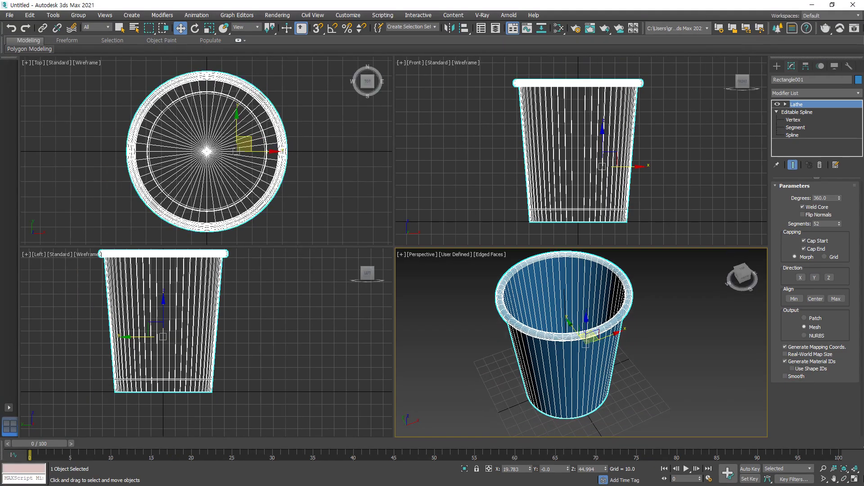
{"action": "left_click", "coordinate": [854, 479]}
{"action": "scroll", "coordinate": [440, 247], "scroll_direction": "up", "scroll_amount": 2}
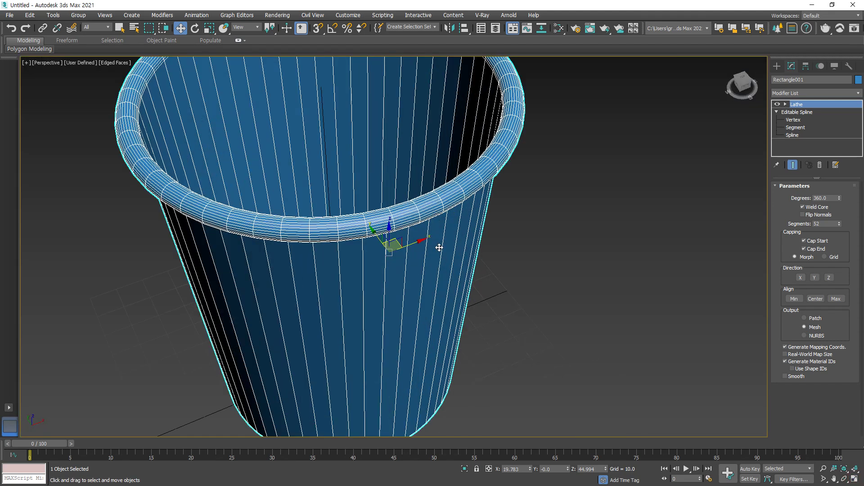
{"action": "middle_click_drag", "start_coordinate": [427, 256], "coordinate": [461, 242]}
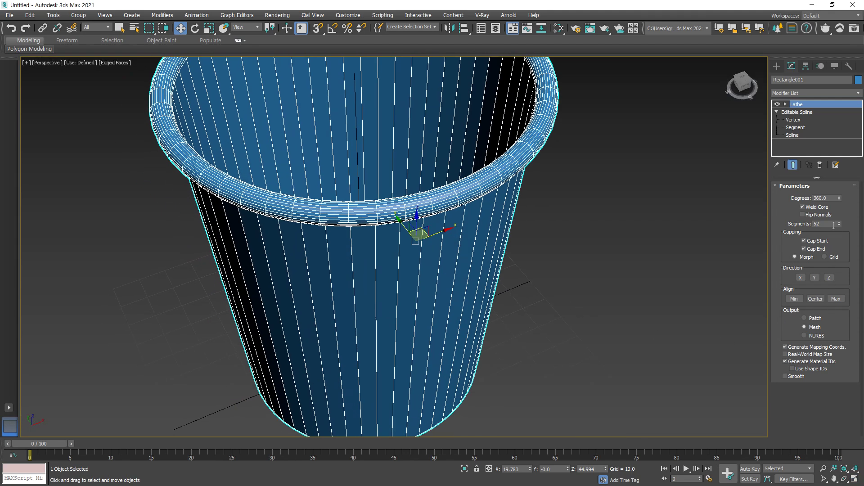
Step: Reduce the Lathe's segments to 11 and compare the wall shading with Smooth switched on and off
{"action": "left_click_drag", "start_coordinate": [839, 226], "coordinate": [839, 246]}
{"action": "mouse_move", "coordinate": [180, 253]}
{"action": "left_mouse_down"}
{"action": "mouse_move", "coordinate": [232, 302]}
{"action": "mouse_move", "coordinate": [281, 331]}
{"action": "mouse_move", "coordinate": [394, 335]}
{"action": "mouse_move", "coordinate": [481, 320]}
{"action": "mouse_move", "coordinate": [499, 284]}
{"action": "left_mouse_up"}
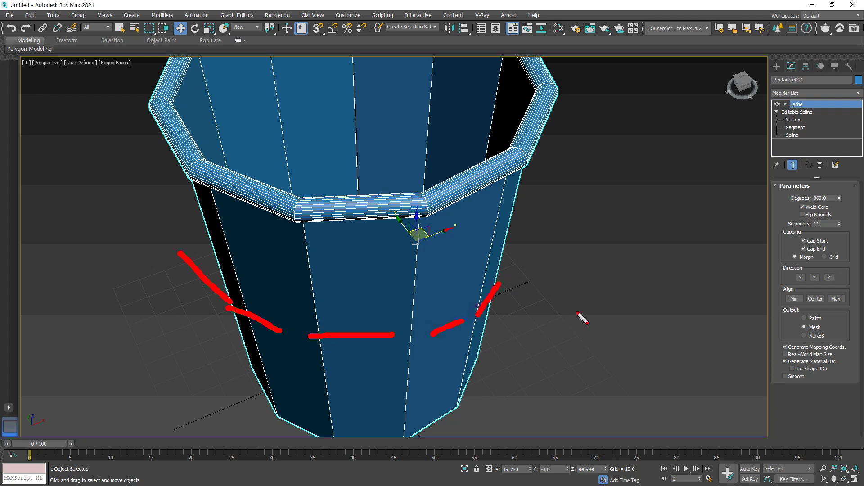
{"action": "key", "text": "Escape"}
{"action": "left_click", "coordinate": [785, 377]}
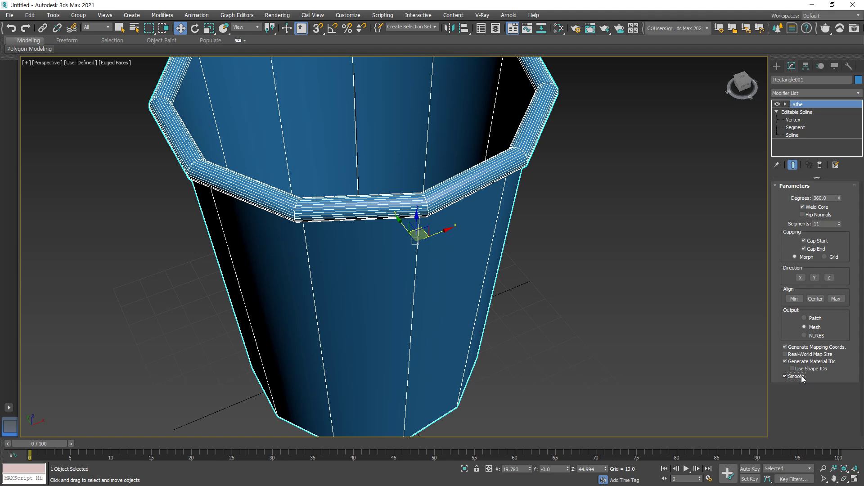
{"action": "left_click", "coordinate": [789, 378]}
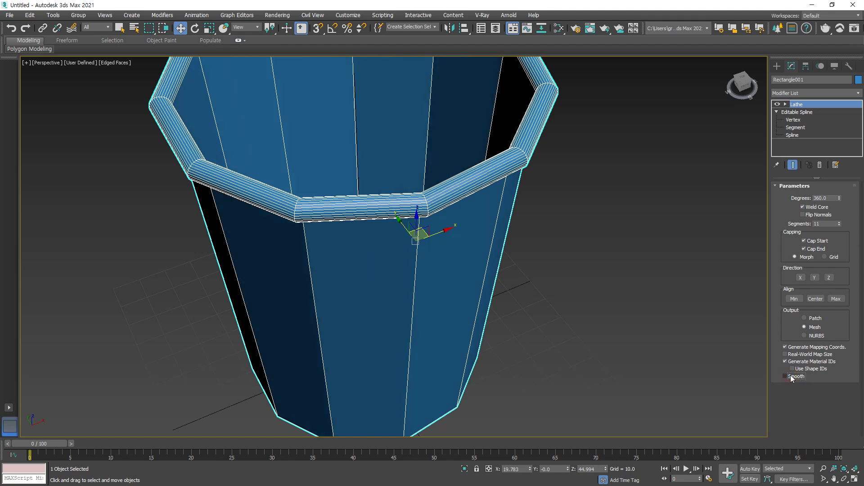
Step: Toggle the Lathe's Smooth option again on the 11-segment container and leave it enabled
{"action": "left_click", "coordinate": [791, 377]}
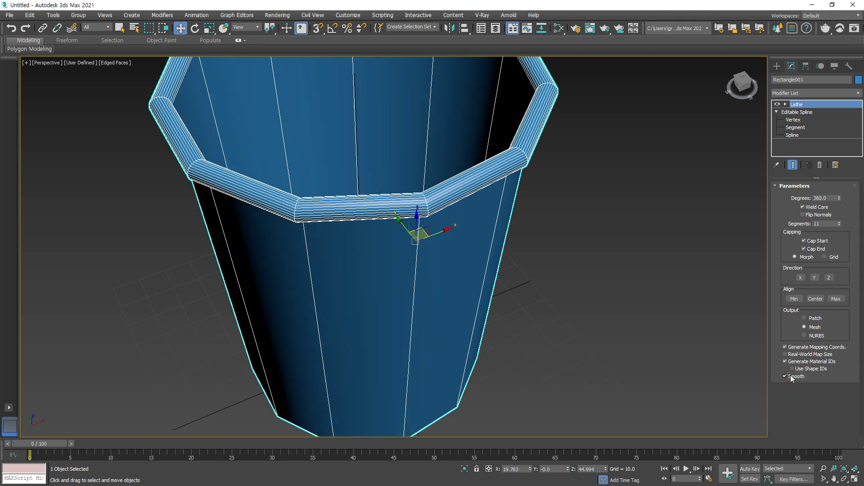
{"action": "left_click", "coordinate": [791, 377]}
{"action": "left_click", "coordinate": [790, 376]}
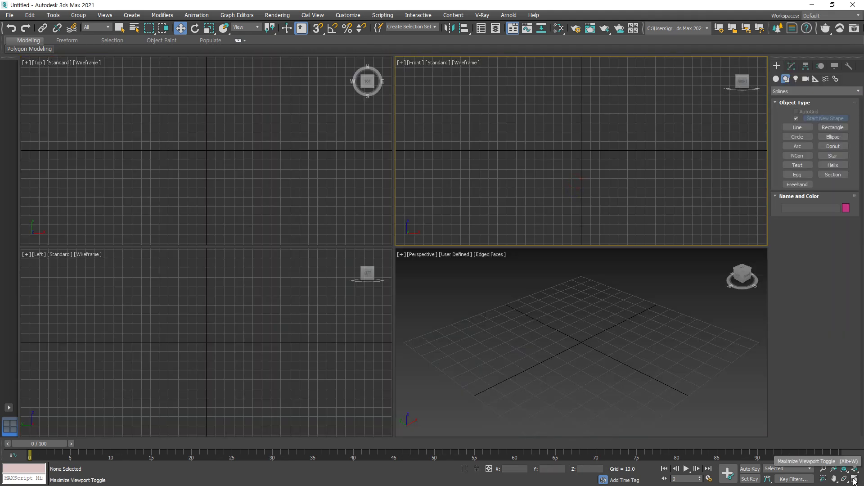
Step: Sketch the bowl's half profile in the Front view: a horizontal base line starting at the origin and a wall slanting outward
{"action": "left_click", "coordinate": [854, 478]}
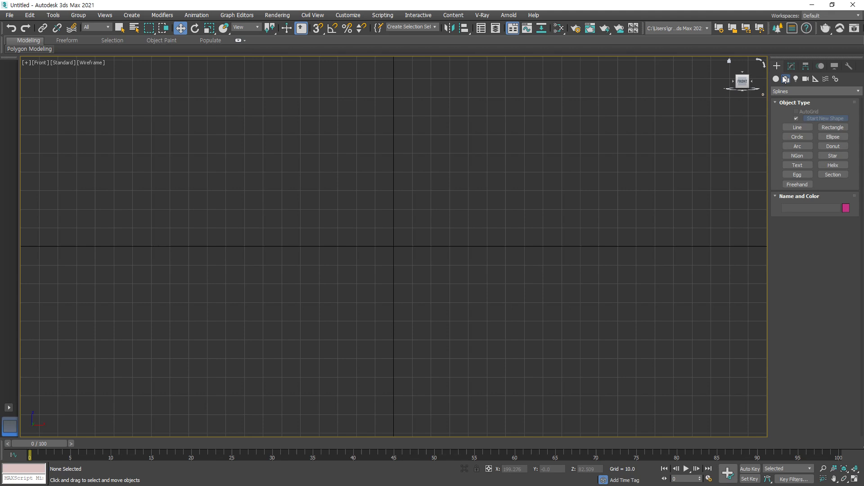
{"action": "left_click", "coordinate": [797, 127]}
{"action": "left_click", "coordinate": [219, 246]}
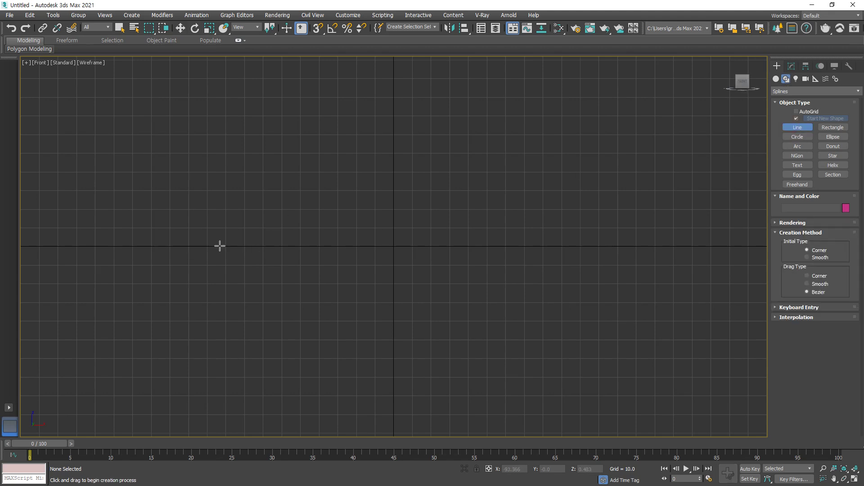
{"action": "right_click", "coordinate": [425, 248]}
{"action": "left_click", "coordinate": [797, 127]}
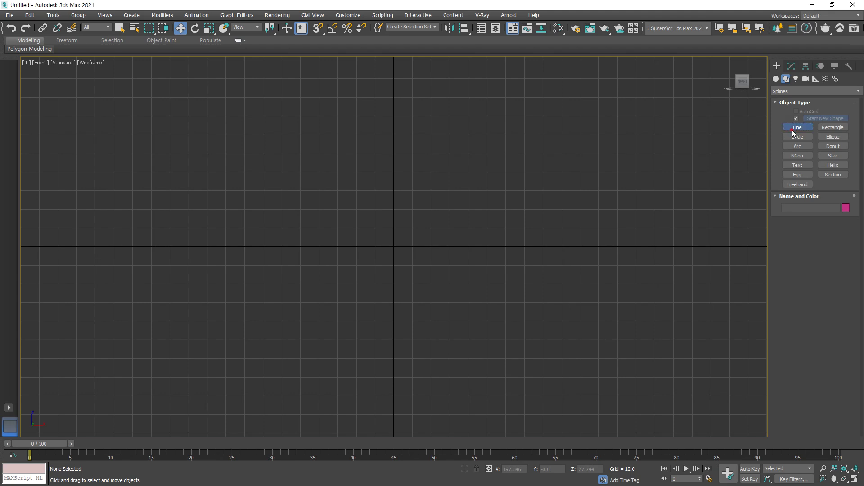
{"action": "left_click", "coordinate": [395, 246]}
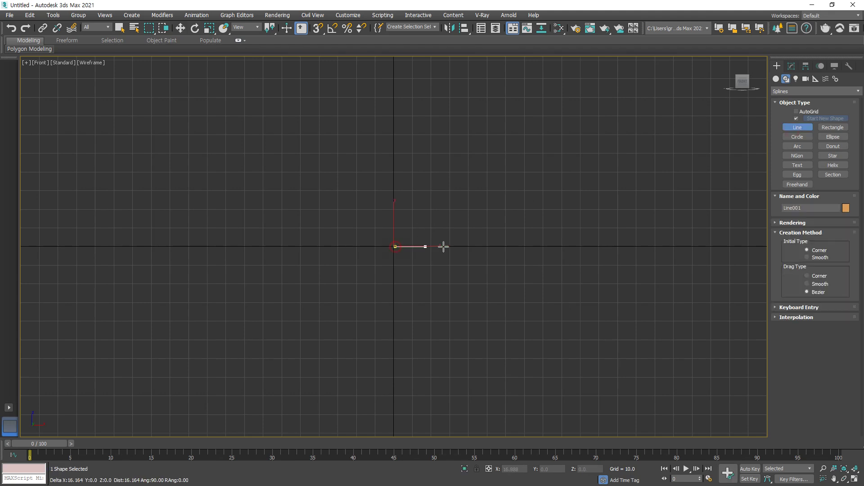
{"action": "left_click", "coordinate": [551, 246]}
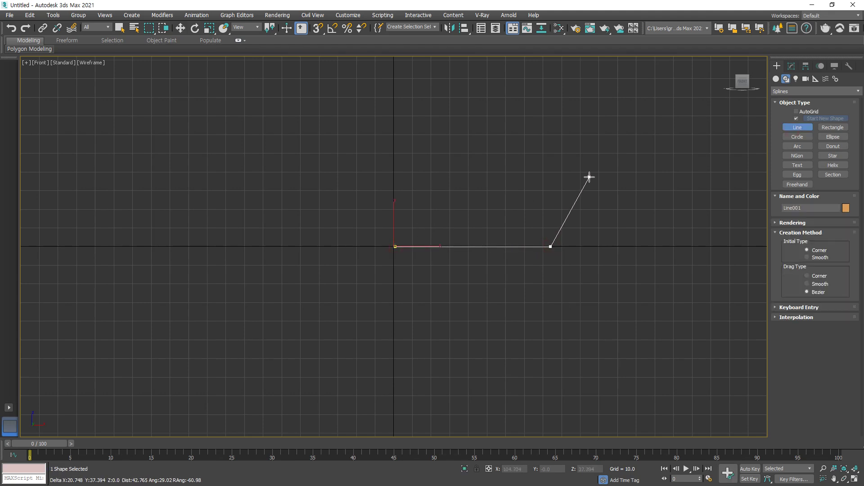
{"action": "left_click", "coordinate": [580, 196]}
{"action": "left_click", "coordinate": [591, 255]}
{"action": "right_click", "coordinate": [589, 263]}
Step: Draw a separate short vertical line for the foot beneath the outer part of the bowl's base
{"action": "left_click", "coordinate": [607, 251]}
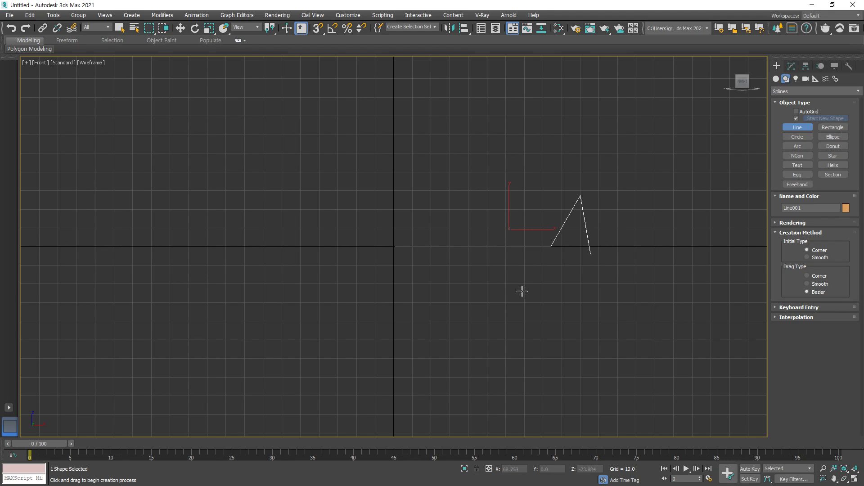
{"action": "left_click", "coordinate": [525, 275]}
{"action": "left_click", "coordinate": [526, 248]}
{"action": "right_click", "coordinate": [573, 281]}
{"action": "right_click", "coordinate": [578, 287]}
{"action": "left_click", "coordinate": [581, 290]}
Step: Attach the short foot line to the bowl profile line
{"action": "left_click", "coordinate": [559, 233]}
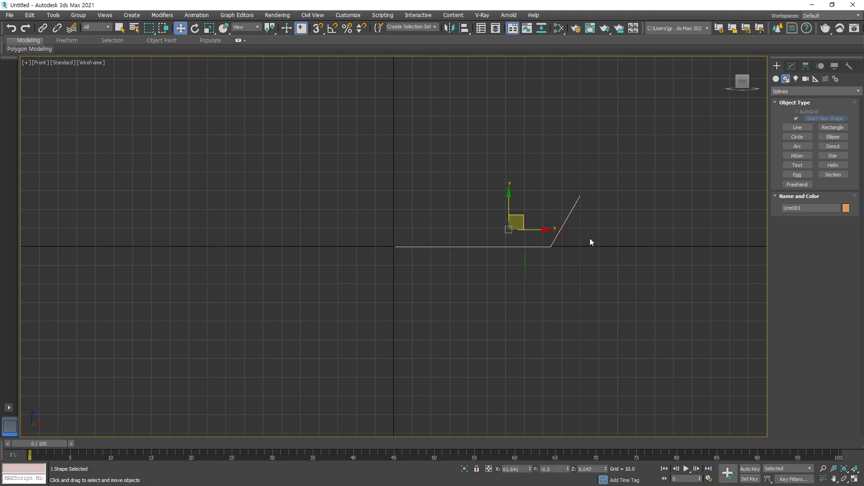
{"action": "left_click", "coordinate": [792, 66]}
{"action": "scroll", "coordinate": [818, 327], "scroll_direction": "down", "scroll_amount": 2}
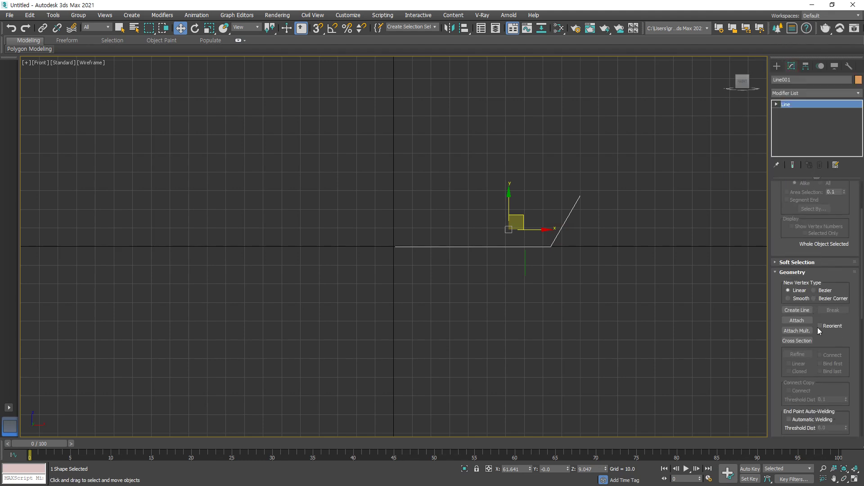
{"action": "left_click", "coordinate": [797, 321]}
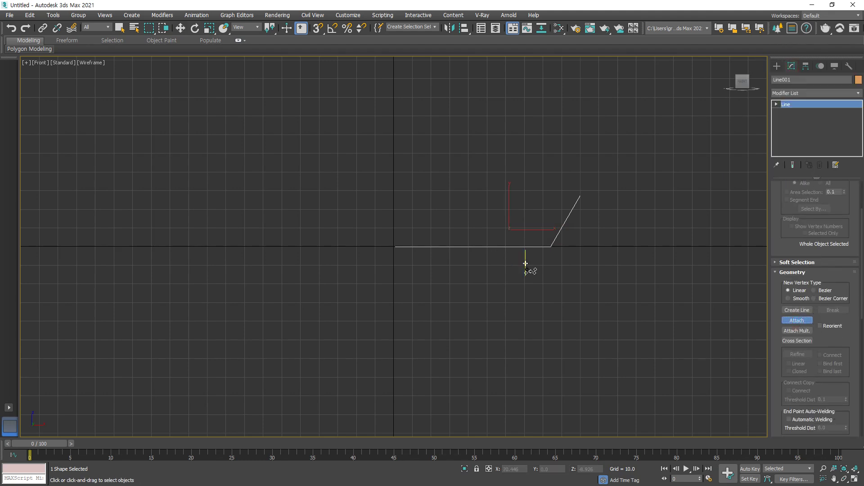
{"action": "right_click", "coordinate": [602, 293]}
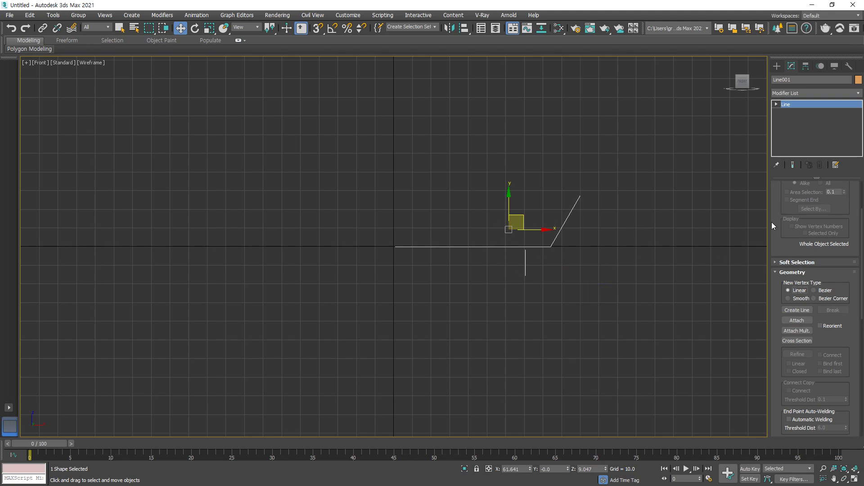
Step: Select both splines of the profile and outline them to give the wall, base and foot a thickness
{"action": "key", "text": "3"}
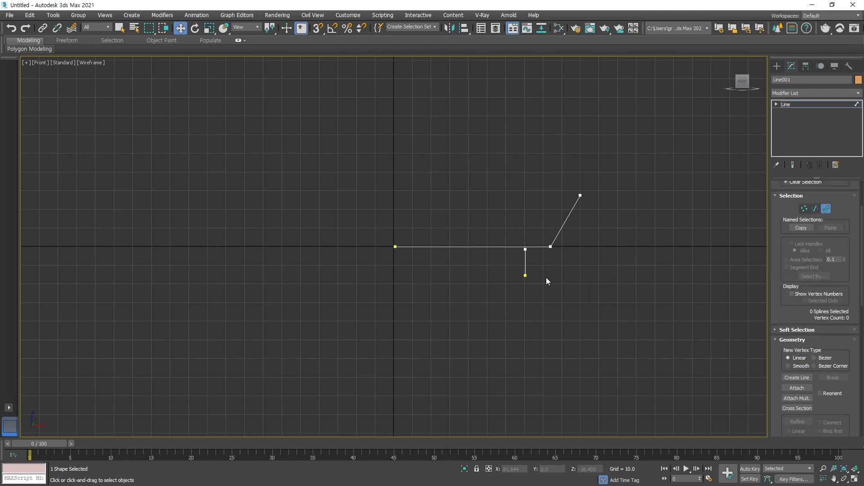
{"action": "left_click", "coordinate": [509, 247]}
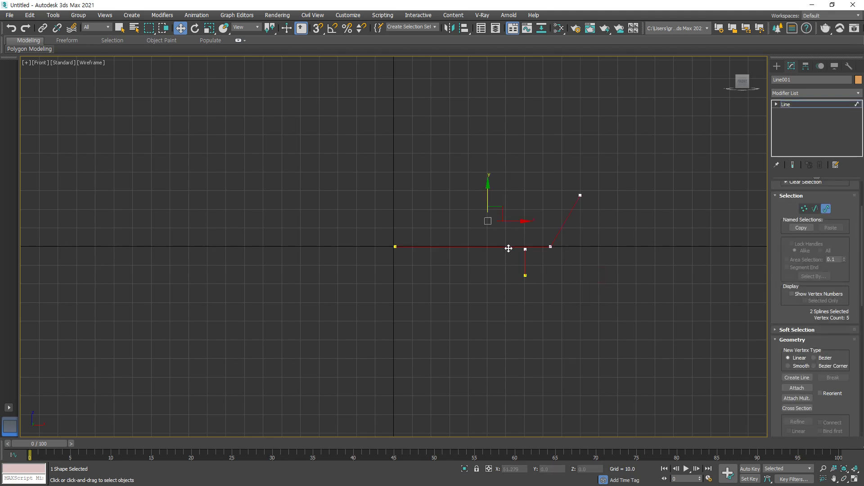
{"action": "scroll", "coordinate": [845, 367], "scroll_direction": "down", "scroll_amount": 5}
{"action": "left_click_drag", "start_coordinate": [846, 325], "coordinate": [848, 324]}
Step: Merge the bowl outline and the foot outline into one spline with a Boolean union
{"action": "left_click", "coordinate": [604, 275]}
{"action": "left_click", "coordinate": [543, 253]}
{"action": "scroll", "coordinate": [838, 378], "scroll_direction": "down", "scroll_amount": 3}
{"action": "left_click", "coordinate": [795, 277]}
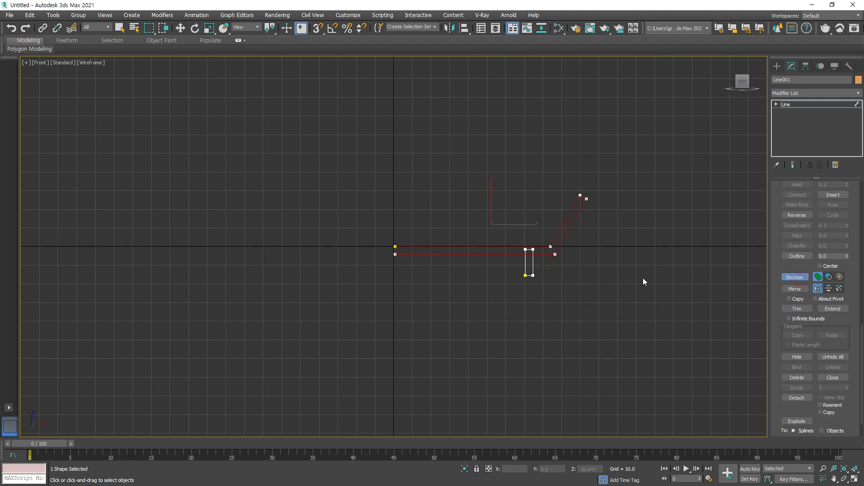
{"action": "left_click", "coordinate": [533, 267]}
{"action": "right_click", "coordinate": [551, 275]}
{"action": "left_click", "coordinate": [578, 285]}
Step: Apply a Lathe modifier to the merged profile and align its axis to Min
{"action": "left_click", "coordinate": [815, 105]}
{"action": "left_click", "coordinate": [823, 94]}
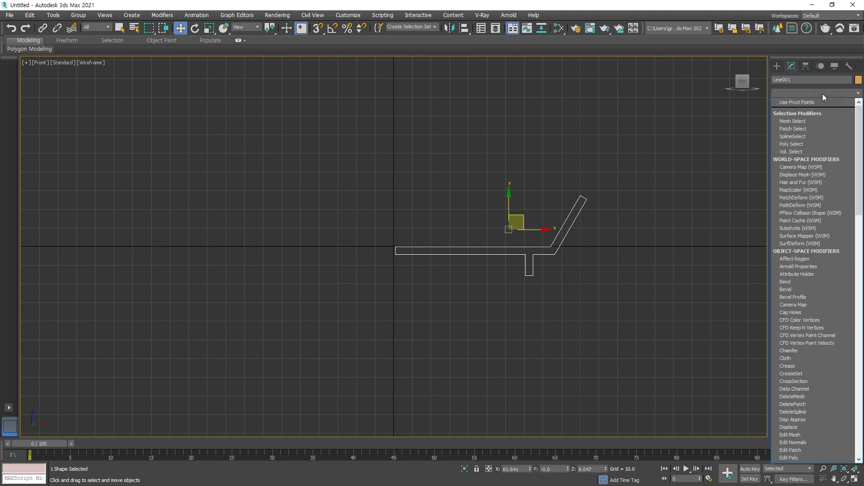
{"action": "key", "text": "l"}
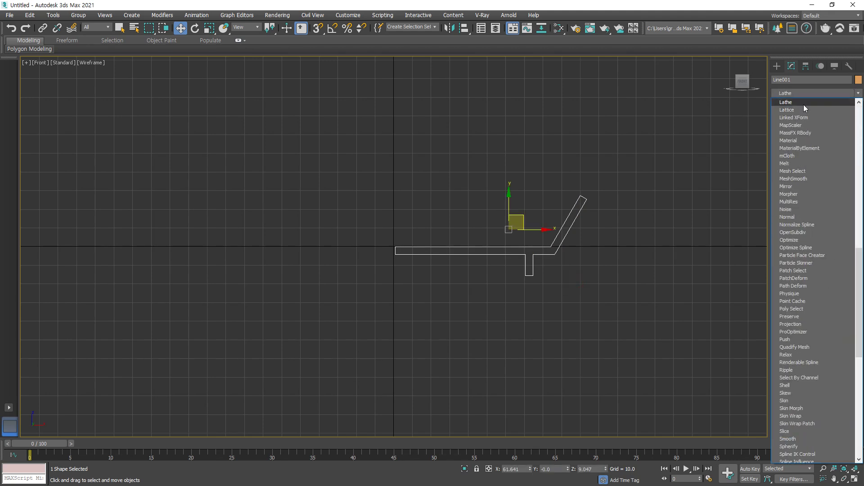
{"action": "left_click", "coordinate": [804, 103]}
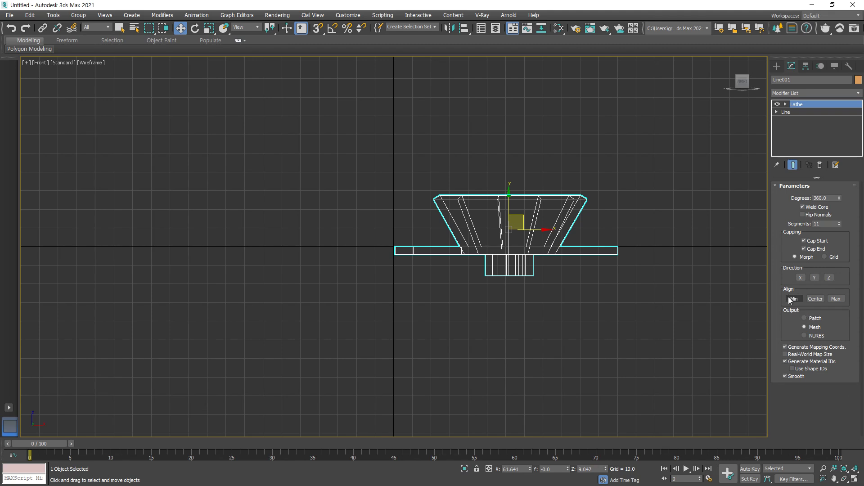
{"action": "left_click", "coordinate": [793, 298]}
Step: Lower the Lathe's segments to 5 and raise them again while viewing the bowl in the enlarged perspective view
{"action": "left_click", "coordinate": [855, 478]}
{"action": "left_click", "coordinate": [855, 478]}
{"action": "left_click", "coordinate": [854, 469]}
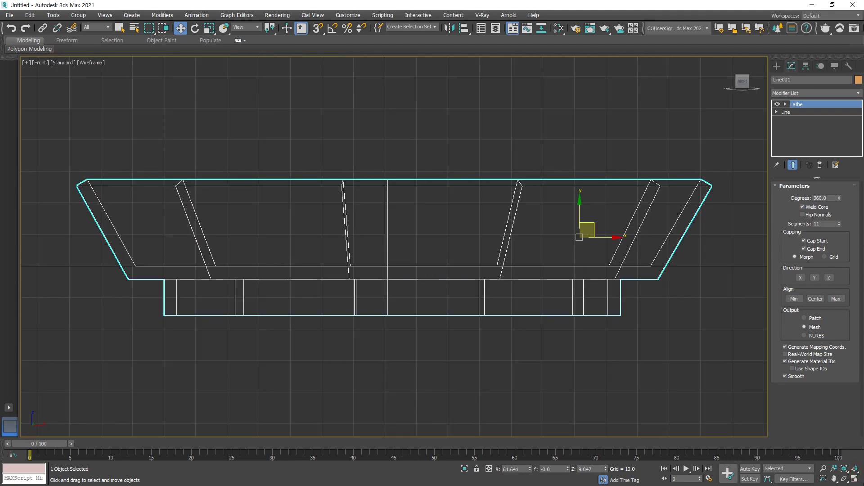
{"action": "left_click", "coordinate": [854, 478]}
{"action": "left_click", "coordinate": [854, 469]}
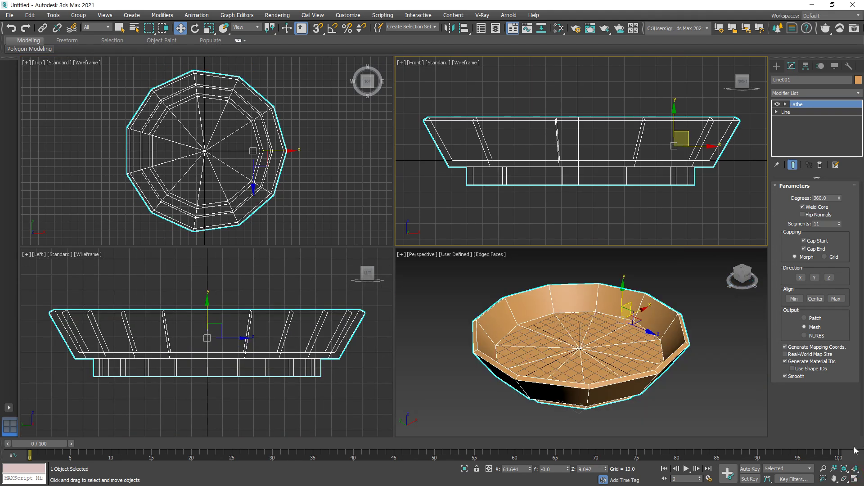
{"action": "right_click", "coordinate": [733, 377]}
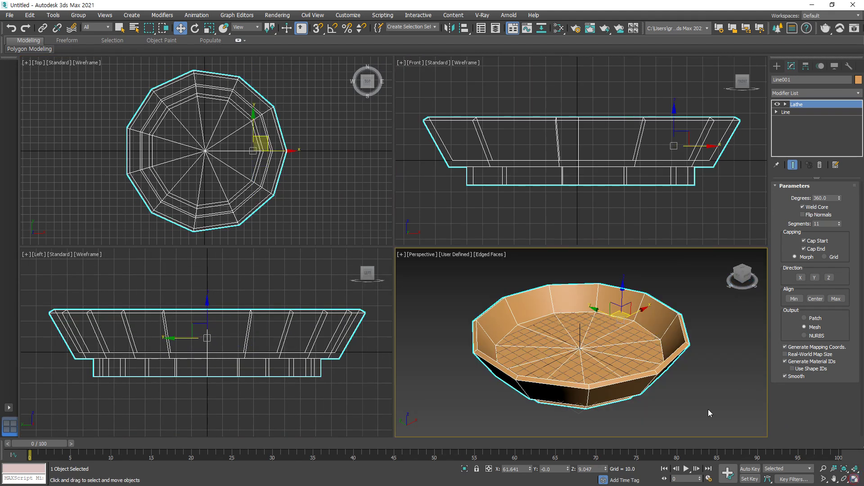
{"action": "key", "text": "alt+w"}
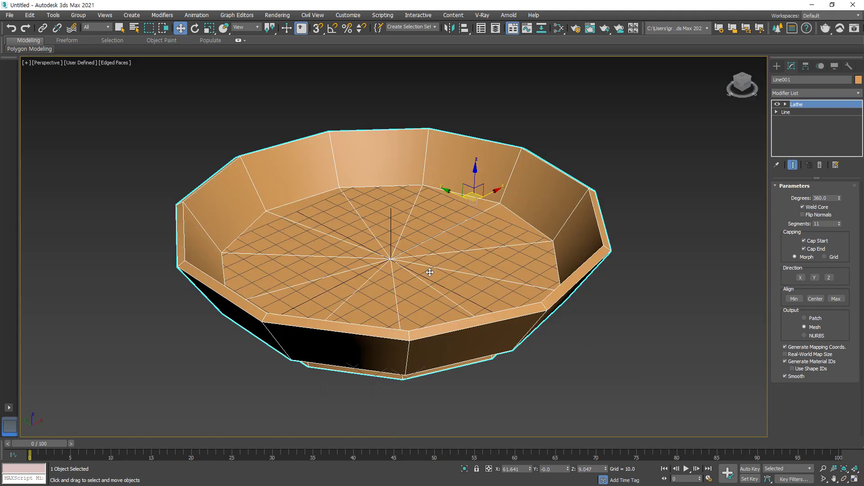
{"action": "left_click", "coordinate": [838, 225]}
{"action": "left_click", "coordinate": [838, 225]}
{"action": "left_click", "coordinate": [838, 226]}
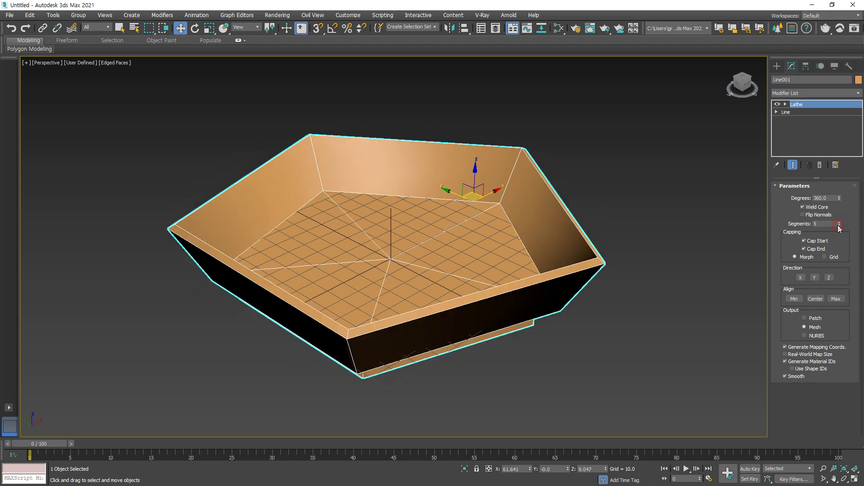
{"action": "left_click", "coordinate": [839, 223]}
{"action": "left_click", "coordinate": [838, 222]}
{"action": "left_click", "coordinate": [838, 223]}
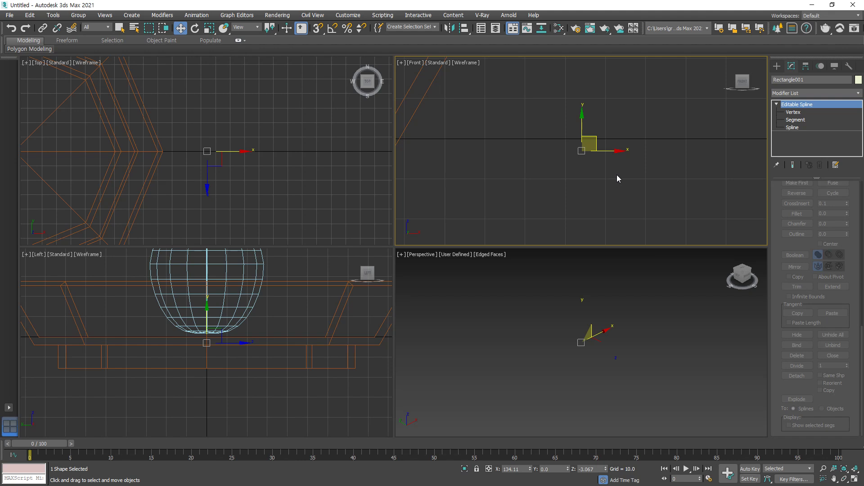
Step: Delete all the lathed objects to empty the scene
{"action": "left_click", "coordinate": [617, 176]}
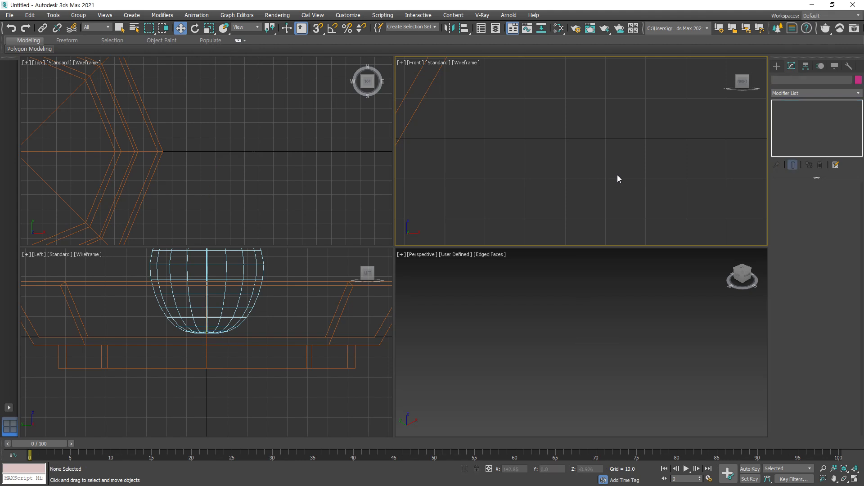
{"action": "scroll", "coordinate": [558, 202], "scroll_direction": "down", "scroll_amount": 5}
{"action": "left_click_drag", "start_coordinate": [546, 200], "coordinate": [385, 108]}
{"action": "key", "text": "Delete"}
{"action": "left_click", "coordinate": [653, 315]}
{"action": "left_click", "coordinate": [857, 468]}
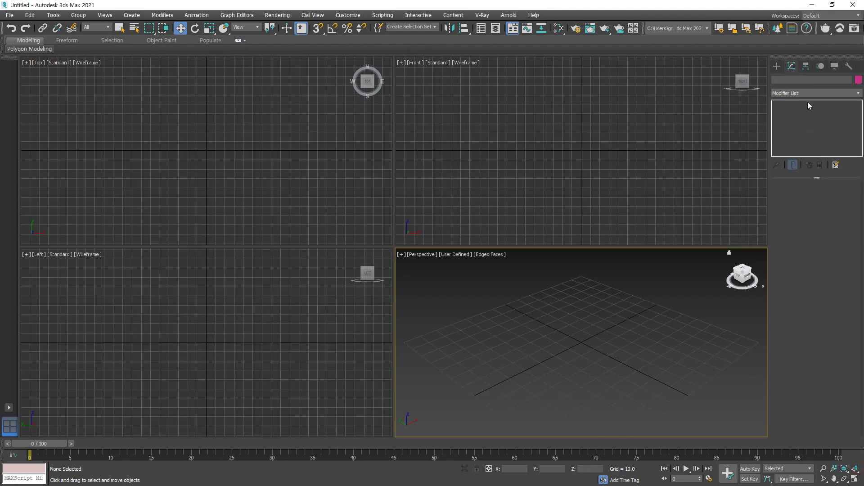
Step: Create a box about 80 long, 178 wide and 199 high, starting from the Top view
{"action": "left_click", "coordinate": [777, 66]}
{"action": "left_click", "coordinate": [775, 79]}
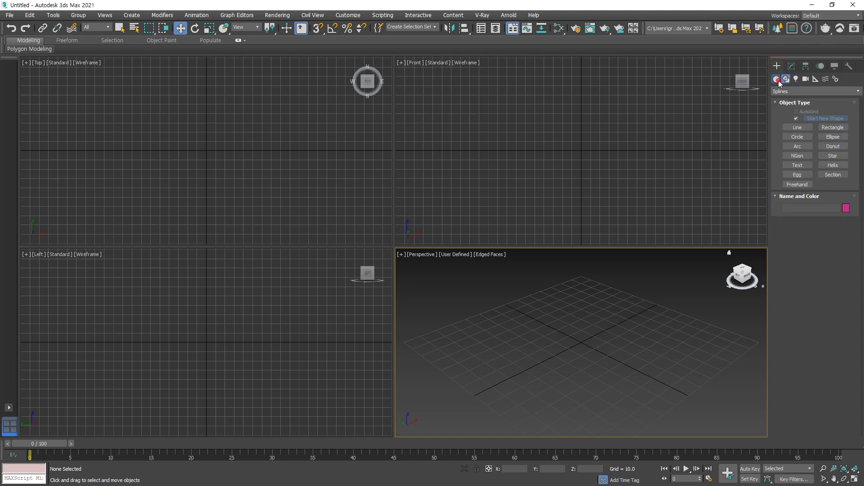
{"action": "left_click", "coordinate": [797, 120]}
{"action": "left_click_drag", "start_coordinate": [142, 116], "coordinate": [308, 190]}
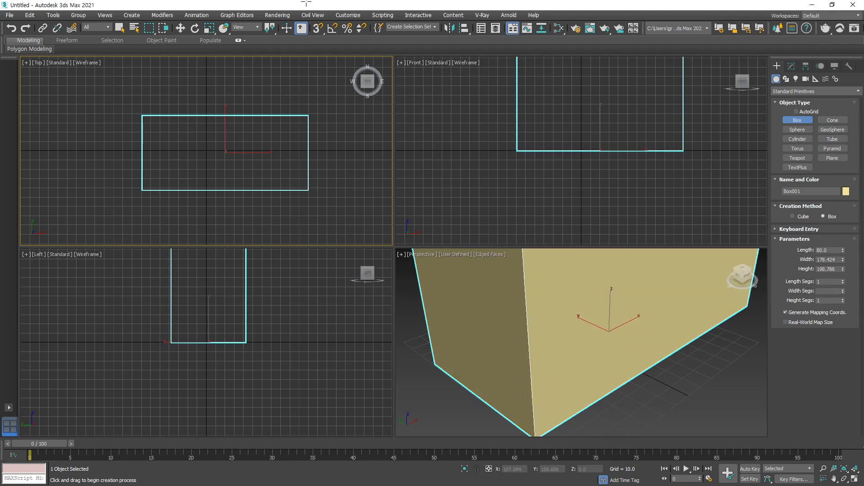
{"action": "left_click", "coordinate": [302, 3]}
{"action": "key", "text": "w"}
{"action": "scroll", "coordinate": [552, 310], "scroll_direction": "down", "scroll_amount": 5}
{"action": "middle_click_drag", "start_coordinate": [566, 334], "coordinate": [547, 389]}
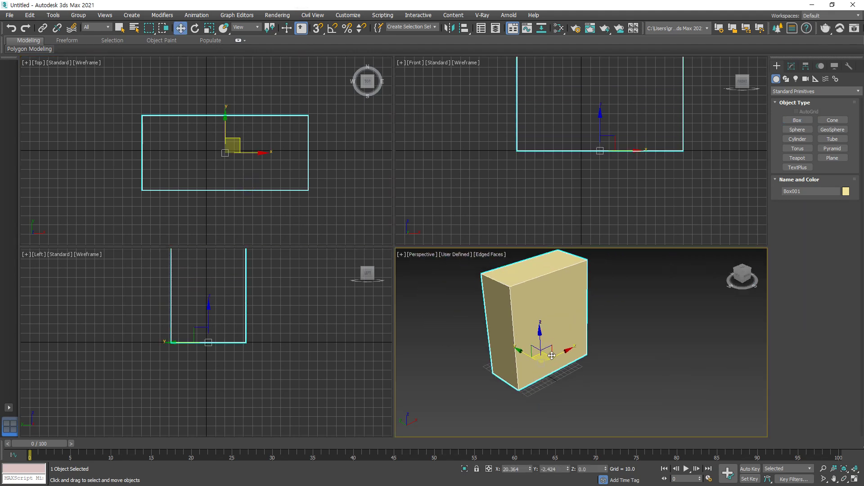
Step: Create a sphere with a radius of about 29 on the box's front edge and raise it so it intersects the front face
{"action": "left_click", "coordinate": [805, 131]}
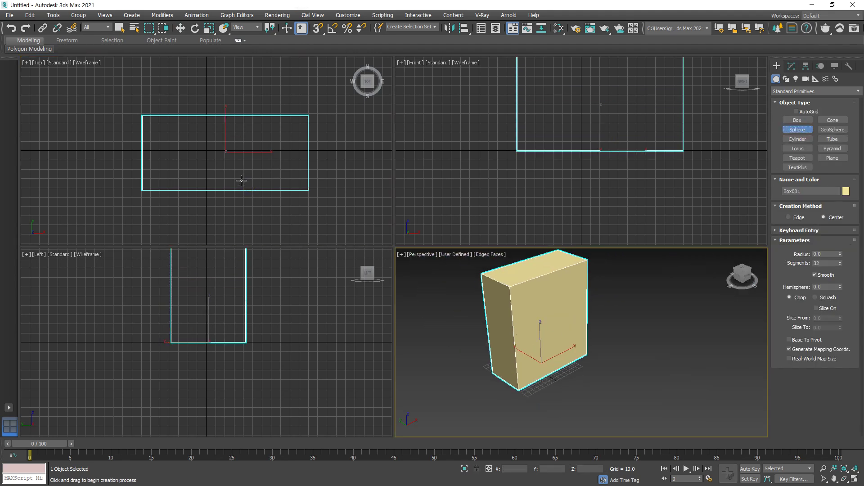
{"action": "left_click_drag", "start_coordinate": [225, 189], "coordinate": [234, 162]}
{"action": "key", "text": "w"}
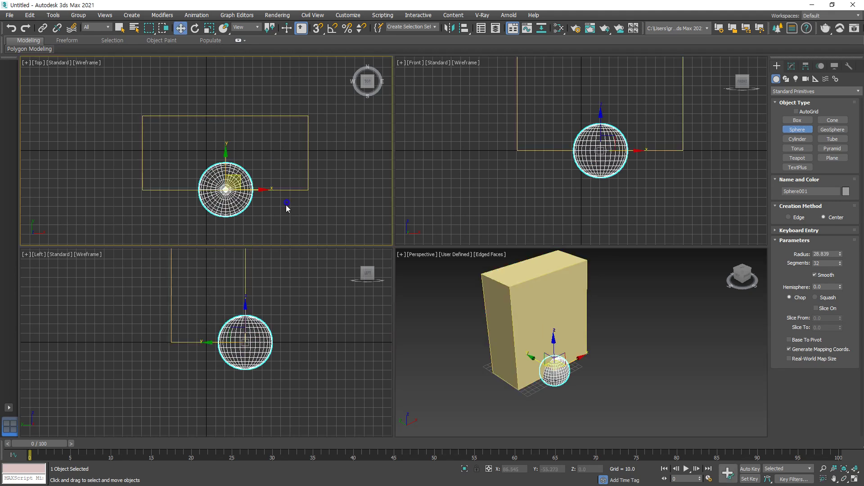
{"action": "left_click_drag", "start_coordinate": [607, 135], "coordinate": [607, 57]}
{"action": "left_click", "coordinate": [654, 337]}
{"action": "scroll", "coordinate": [576, 309], "scroll_direction": "up", "scroll_amount": 6}
{"action": "scroll", "coordinate": [589, 335], "scroll_direction": "up", "scroll_amount": 4}
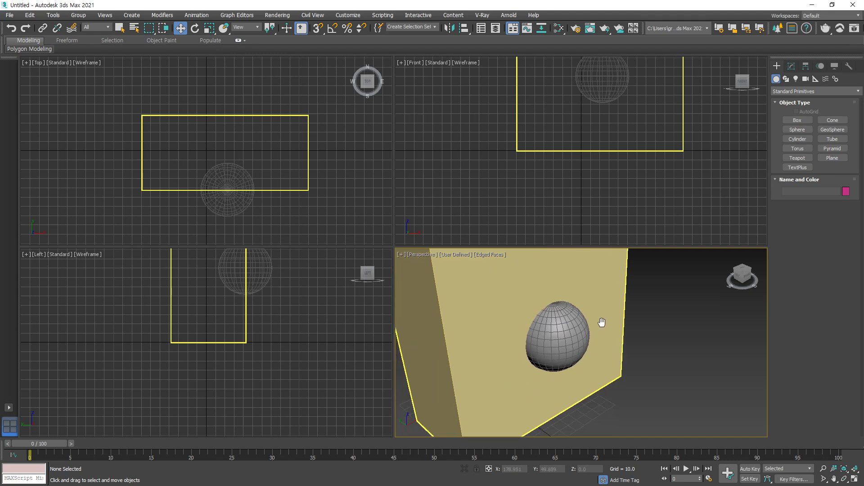
{"action": "middle_click_drag", "start_coordinate": [679, 338], "coordinate": [685, 336]}
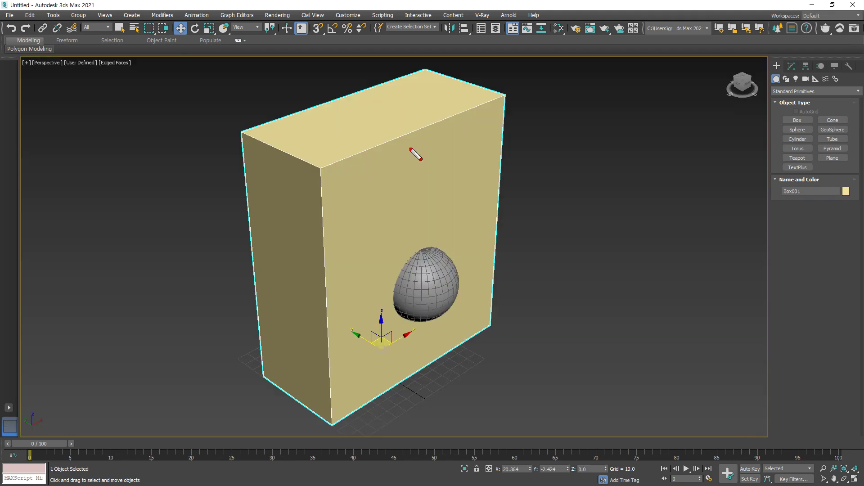
{"action": "left_click_drag", "start_coordinate": [391, 152], "coordinate": [386, 157]}
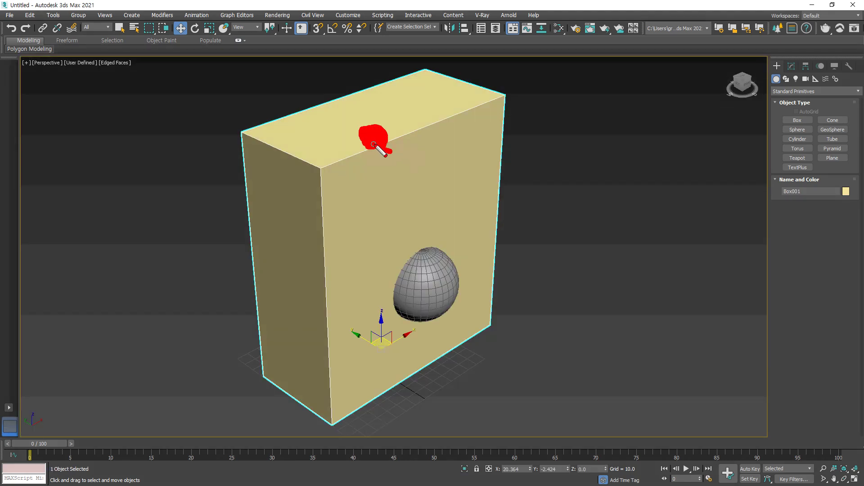
{"action": "key", "text": "Escape"}
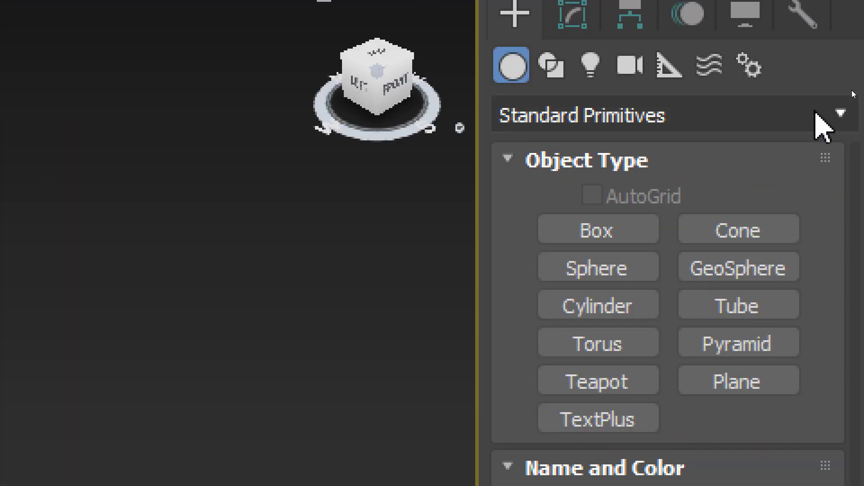
Step: Subtract the sphere from the box's front face with a Boolean compound object set to Subtract
{"action": "left_click", "coordinate": [823, 128]}
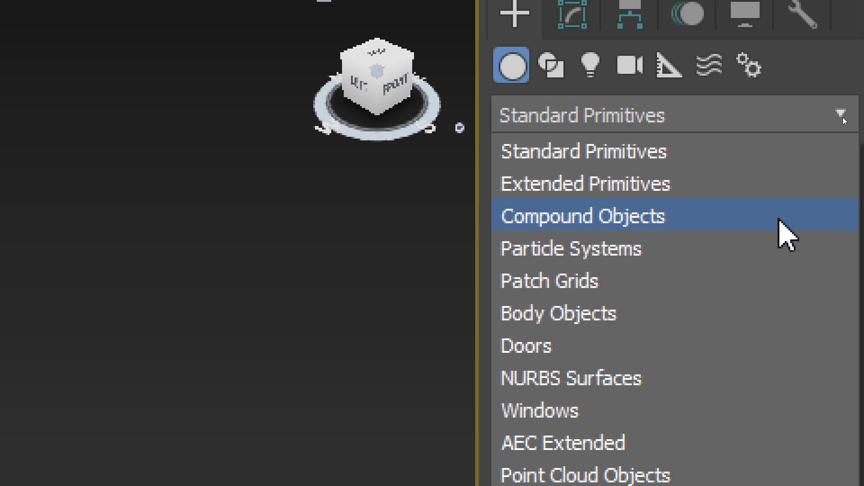
{"action": "left_click", "coordinate": [781, 220]}
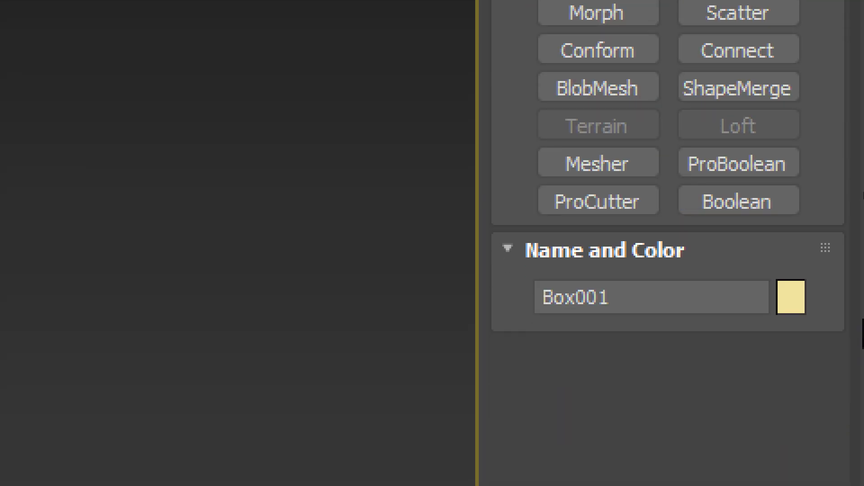
{"action": "left_click", "coordinate": [764, 210]}
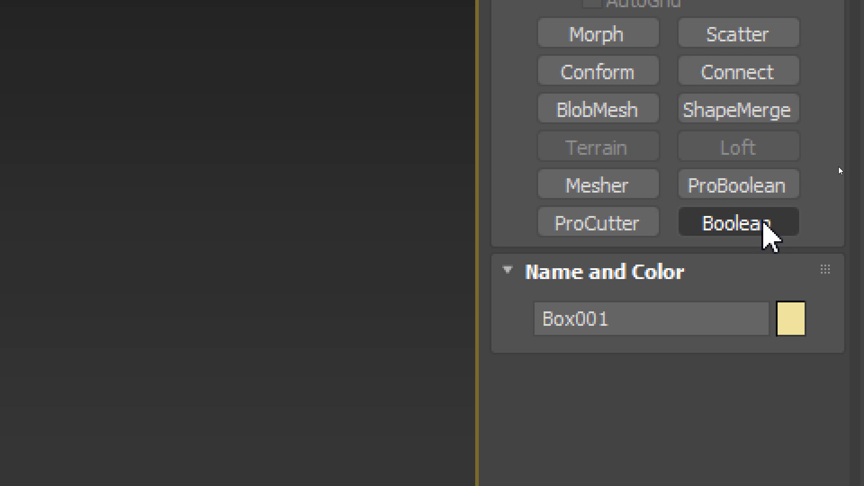
{"action": "left_click", "coordinate": [777, 183]}
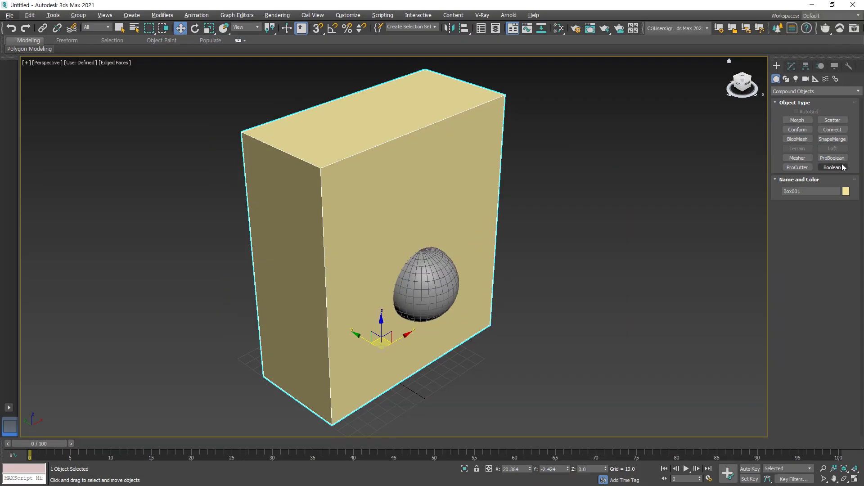
{"action": "left_click", "coordinate": [765, 223]}
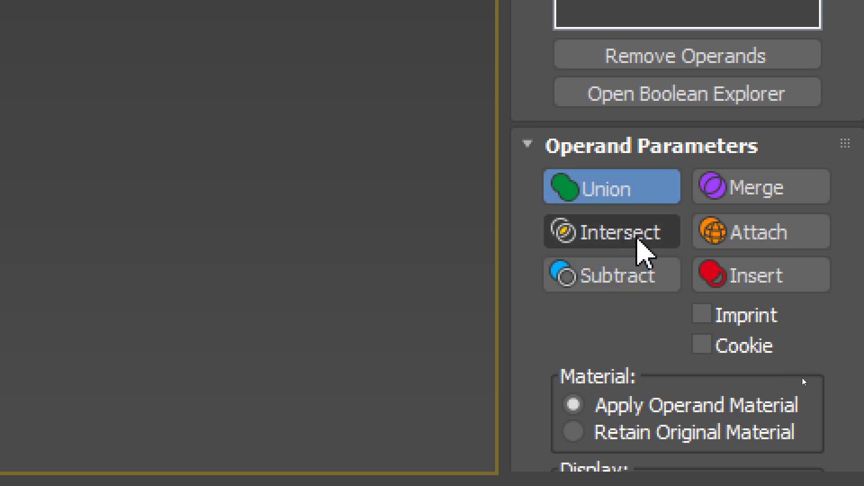
{"action": "left_click", "coordinate": [613, 282]}
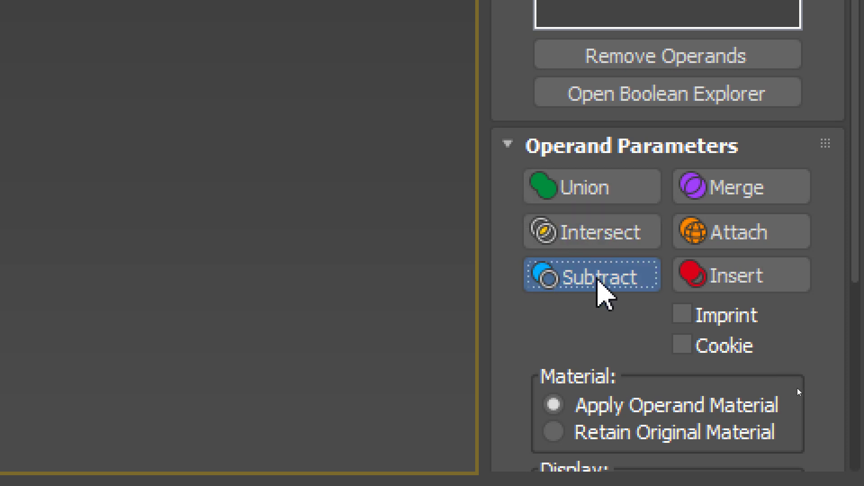
{"action": "scroll", "coordinate": [613, 116], "scroll_direction": "up", "scroll_amount": 6}
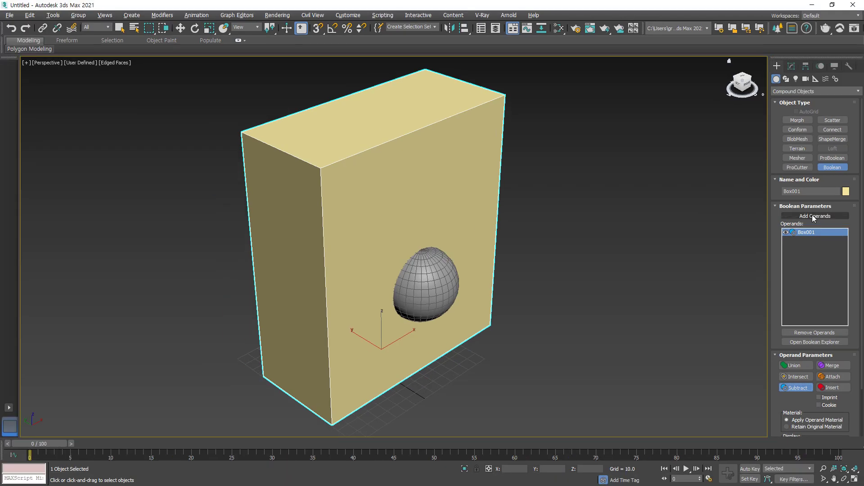
{"action": "left_click", "coordinate": [813, 217]}
{"action": "left_click", "coordinate": [425, 284]}
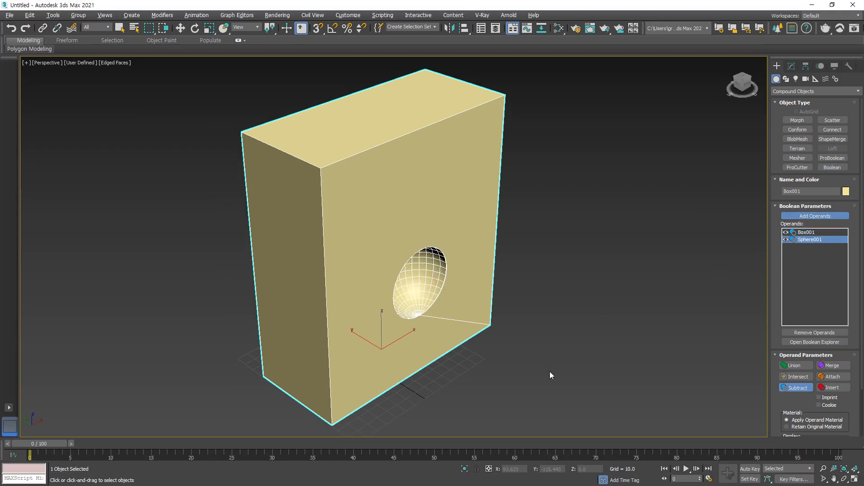
{"action": "scroll", "coordinate": [454, 307], "scroll_direction": "up", "scroll_amount": 5}
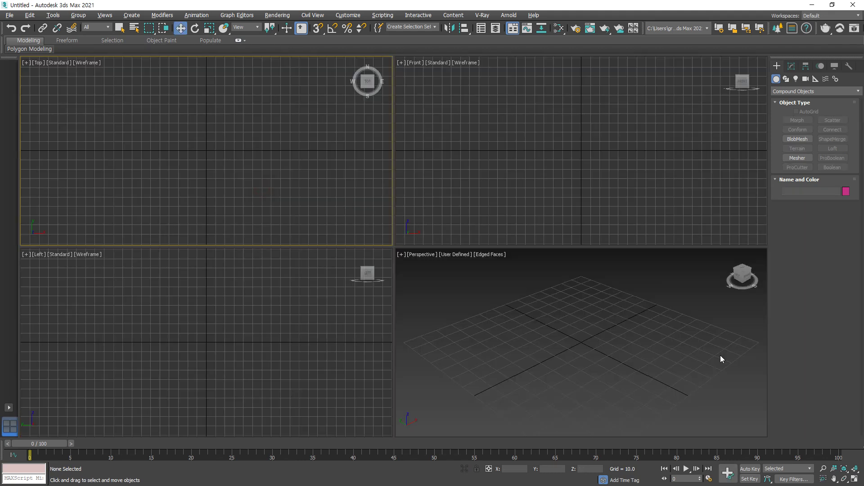
Step: Create a circle spline with a radius of about 30 in the Top view, centred on the negative X axis
{"action": "left_click", "coordinate": [786, 79]}
{"action": "left_click", "coordinate": [787, 137]}
{"action": "left_click_drag", "start_coordinate": [136, 151], "coordinate": [137, 123]}
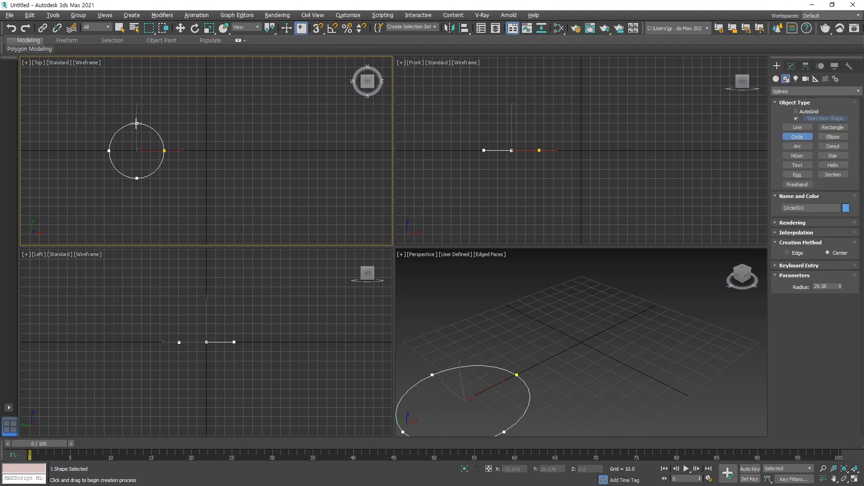
Step: Draw a roughly semicircular arc in the Front view that starts inside the circle and spans across the origin, then deselect it
{"action": "left_click", "coordinate": [797, 146]}
{"action": "mouse_move", "coordinate": [39, 72]}
{"action": "left_mouse_down"}
{"action": "mouse_move", "coordinate": [29, 57]}
{"action": "mouse_move", "coordinate": [36, 64]}
{"action": "left_mouse_up"}
{"action": "left_click", "coordinate": [140, 182]}
{"action": "left_click_drag", "start_coordinate": [405, 68], "coordinate": [430, 68]}
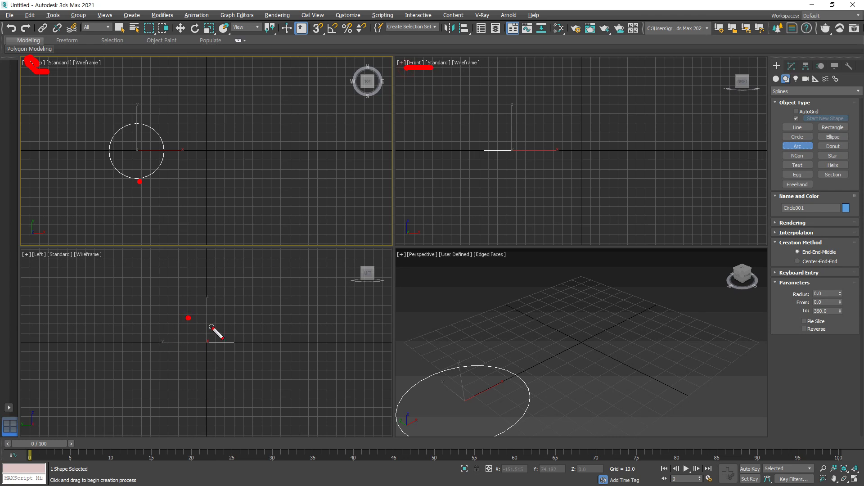
{"action": "key", "text": "Escape"}
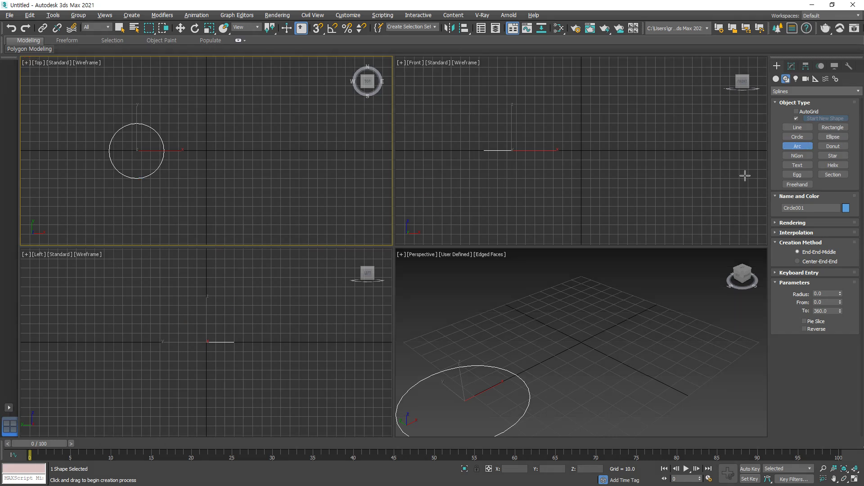
{"action": "left_click", "coordinate": [549, 131]}
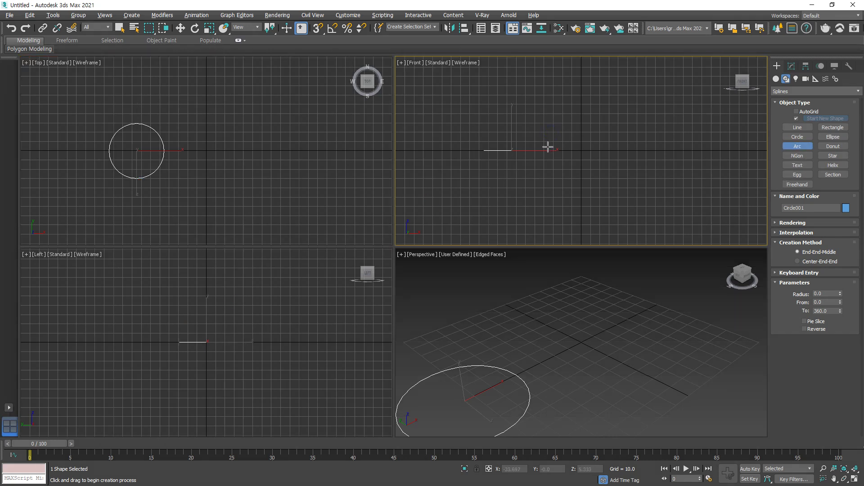
{"action": "left_click_drag", "start_coordinate": [500, 149], "coordinate": [643, 150]}
{"action": "left_click", "coordinate": [563, 85]}
{"action": "key", "text": "w"}
{"action": "middle_click", "coordinate": [621, 373]}
{"action": "scroll", "coordinate": [620, 372], "scroll_direction": "down", "scroll_amount": 3}
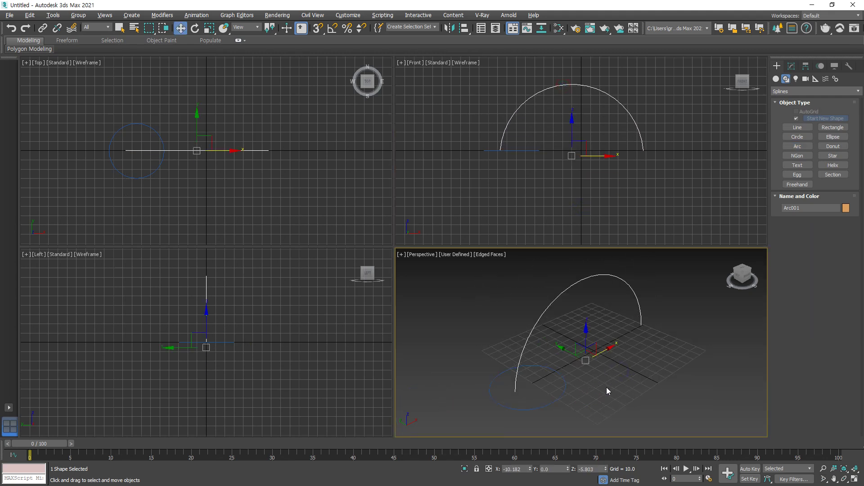
{"action": "left_click", "coordinate": [251, 185]}
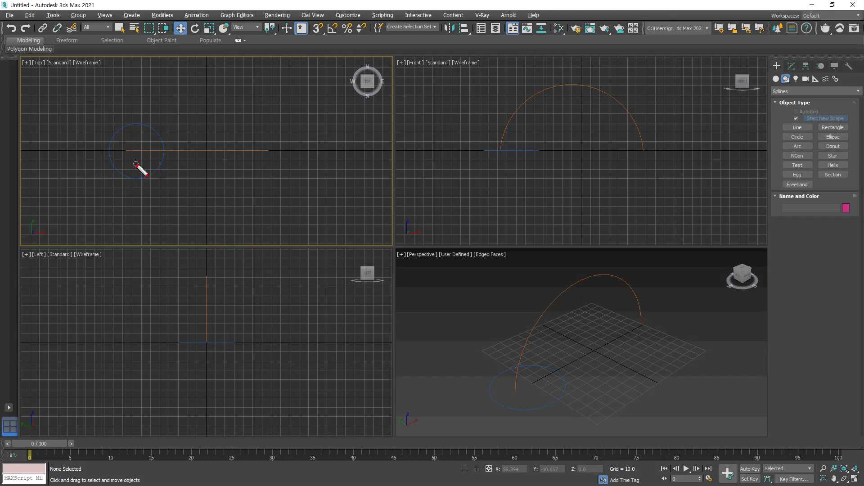
{"action": "mouse_move", "coordinate": [134, 152]}
{"action": "left_mouse_down"}
{"action": "mouse_move", "coordinate": [174, 197]}
{"action": "mouse_move", "coordinate": [318, 274]}
{"action": "mouse_move", "coordinate": [495, 247]}
{"action": "mouse_move", "coordinate": [552, 173]}
{"action": "mouse_move", "coordinate": [563, 138]}
{"action": "left_mouse_up"}
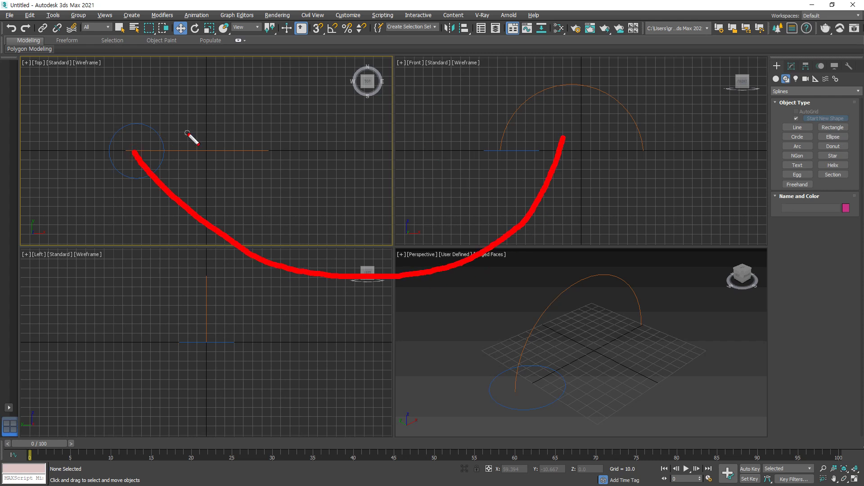
{"action": "mouse_move", "coordinate": [133, 153]}
{"action": "left_mouse_down"}
{"action": "mouse_move", "coordinate": [426, 212]}
{"action": "mouse_move", "coordinate": [562, 155]}
{"action": "mouse_move", "coordinate": [450, 143]}
{"action": "mouse_move", "coordinate": [188, 143]}
{"action": "mouse_move", "coordinate": [134, 155]}
{"action": "left_mouse_up"}
{"action": "mouse_move", "coordinate": [179, 176]}
{"action": "left_mouse_down"}
{"action": "mouse_move", "coordinate": [180, 209]}
{"action": "mouse_move", "coordinate": [208, 206]}
{"action": "mouse_move", "coordinate": [208, 221]}
{"action": "left_mouse_up"}
{"action": "left_click_drag", "start_coordinate": [245, 191], "coordinate": [251, 247]}
{"action": "left_click_drag", "start_coordinate": [279, 210], "coordinate": [288, 264]}
{"action": "left_click_drag", "start_coordinate": [319, 210], "coordinate": [336, 273]}
{"action": "left_click_drag", "start_coordinate": [359, 225], "coordinate": [365, 267]}
{"action": "left_click_drag", "start_coordinate": [405, 214], "coordinate": [421, 266]}
{"action": "left_click_drag", "start_coordinate": [439, 220], "coordinate": [453, 257]}
{"action": "left_click_drag", "start_coordinate": [488, 207], "coordinate": [500, 243]}
{"action": "left_click_drag", "start_coordinate": [521, 204], "coordinate": [517, 229]}
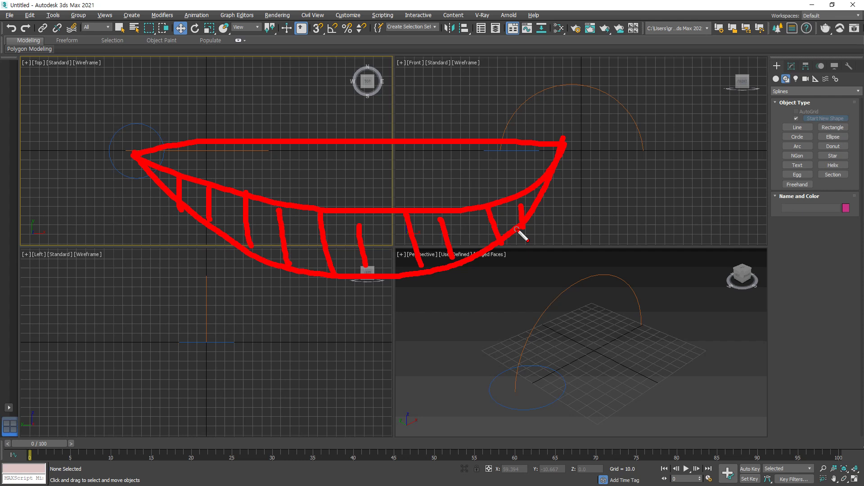
{"action": "key", "text": "Escape"}
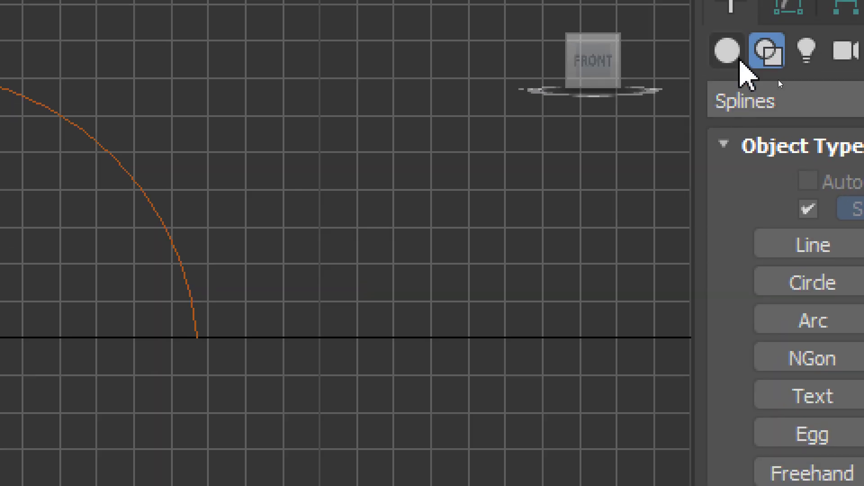
Step: Switch the geometry category to Compound Objects and move the circle to about X -90, centring it near the arc's start
{"action": "left_click", "coordinate": [777, 80]}
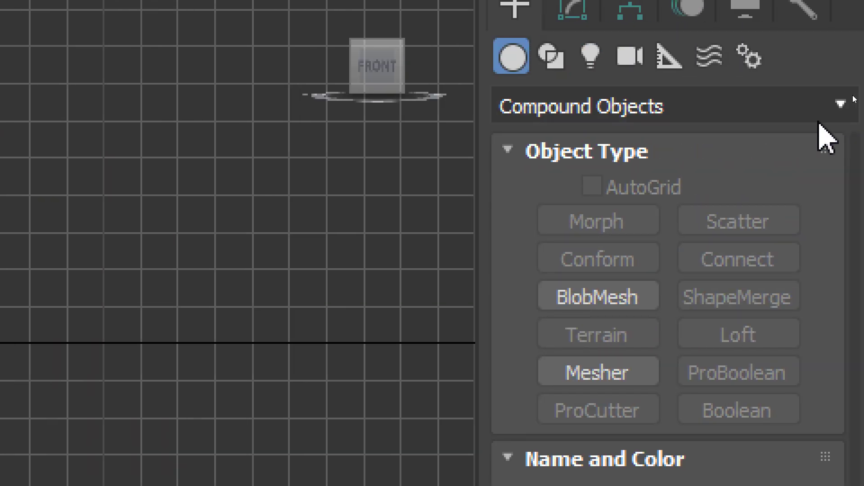
{"action": "left_click", "coordinate": [819, 123]}
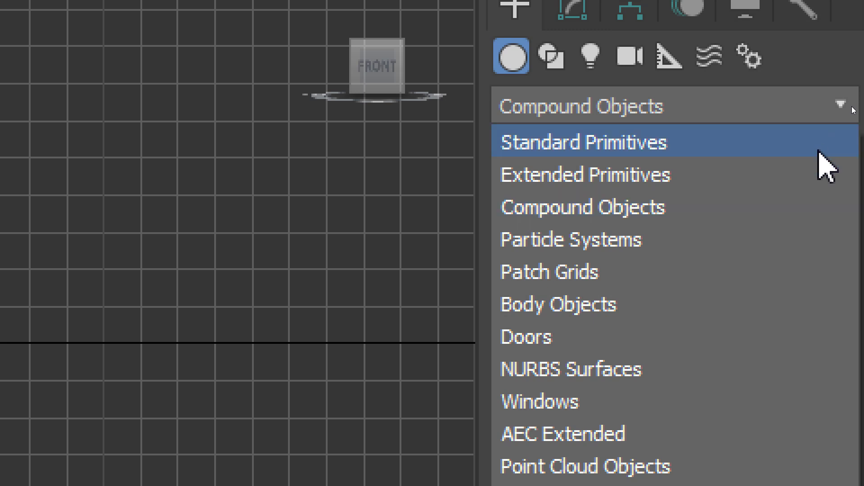
{"action": "left_click", "coordinate": [793, 208]}
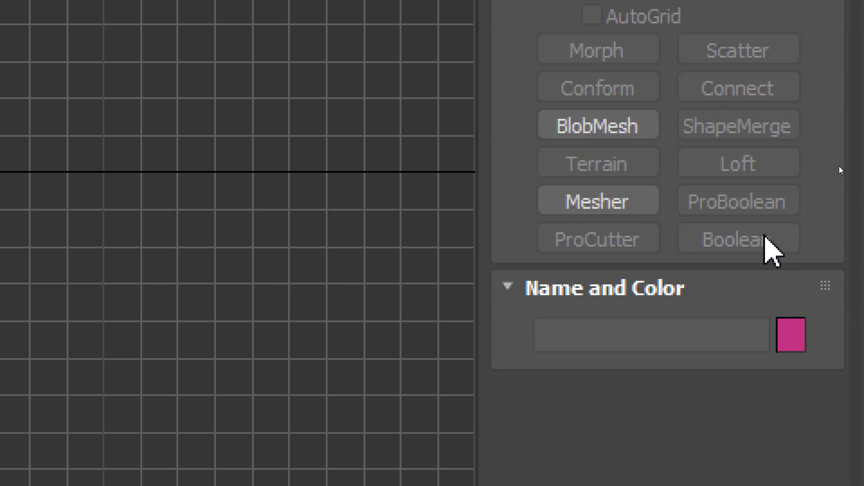
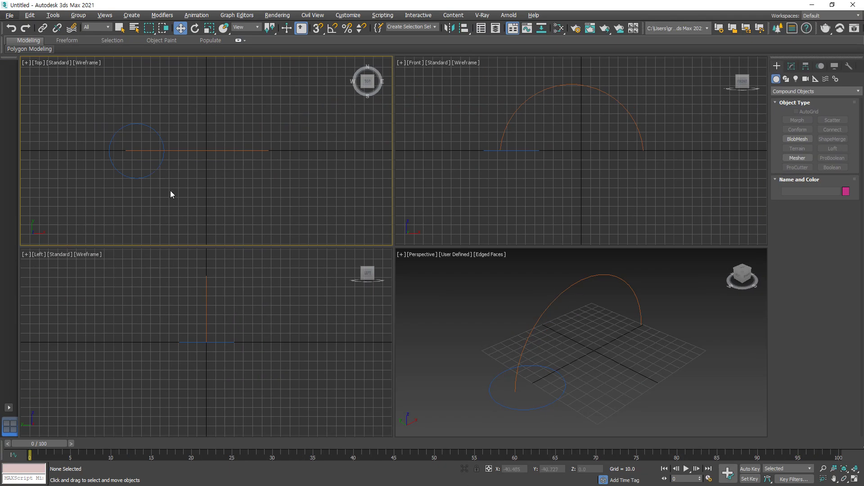
{"action": "left_click_drag", "start_coordinate": [170, 191], "coordinate": [148, 152]}
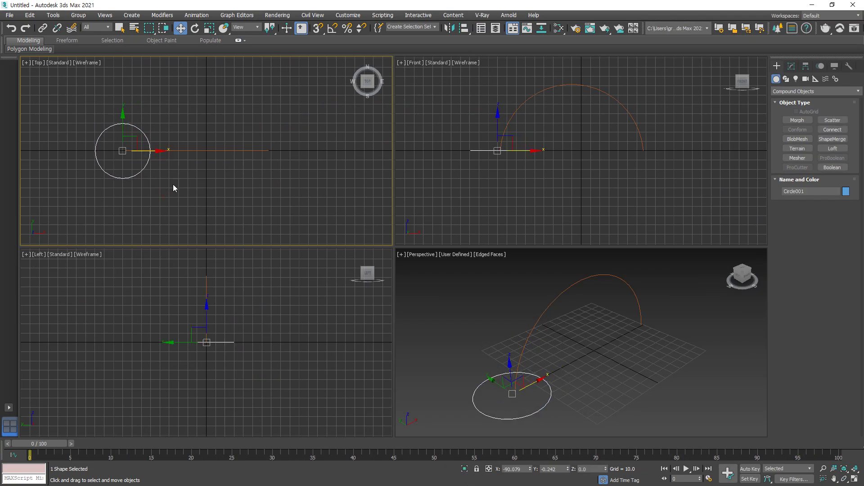
Step: Loft the circle along the arc with Get Path, inspect the curved tube, and undo the loft
{"action": "left_click", "coordinate": [833, 152]}
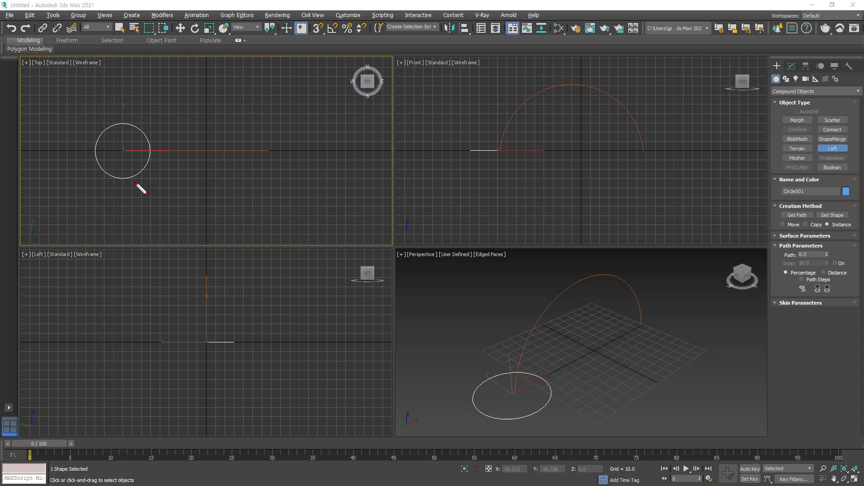
{"action": "mouse_move", "coordinate": [139, 186]}
{"action": "left_mouse_down"}
{"action": "mouse_move", "coordinate": [86, 169]}
{"action": "mouse_move", "coordinate": [170, 139]}
{"action": "mouse_move", "coordinate": [139, 182]}
{"action": "left_mouse_up"}
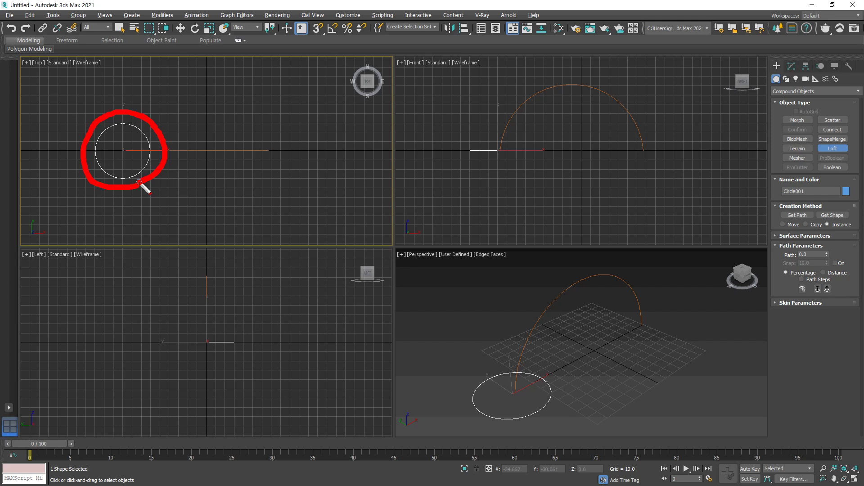
{"action": "mouse_move", "coordinate": [196, 106]}
{"action": "left_mouse_down"}
{"action": "mouse_move", "coordinate": [167, 124]}
{"action": "mouse_move", "coordinate": [175, 128]}
{"action": "left_mouse_up"}
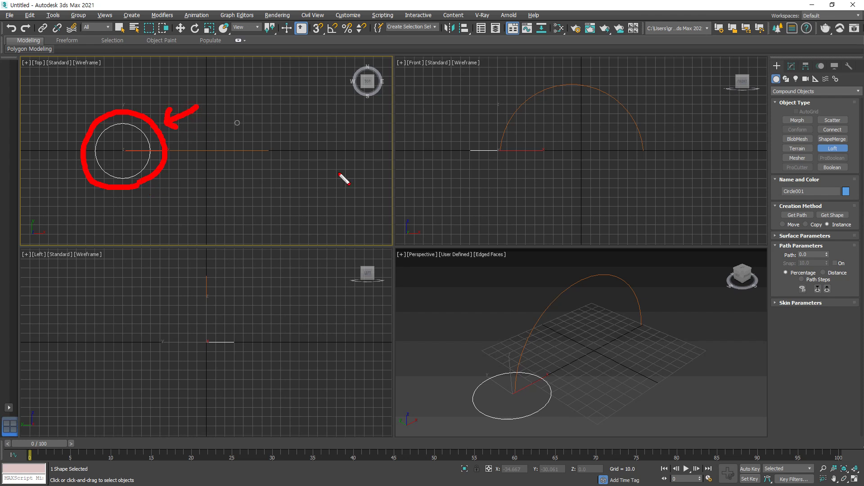
{"action": "left_click_drag", "start_coordinate": [781, 226], "coordinate": [852, 226]}
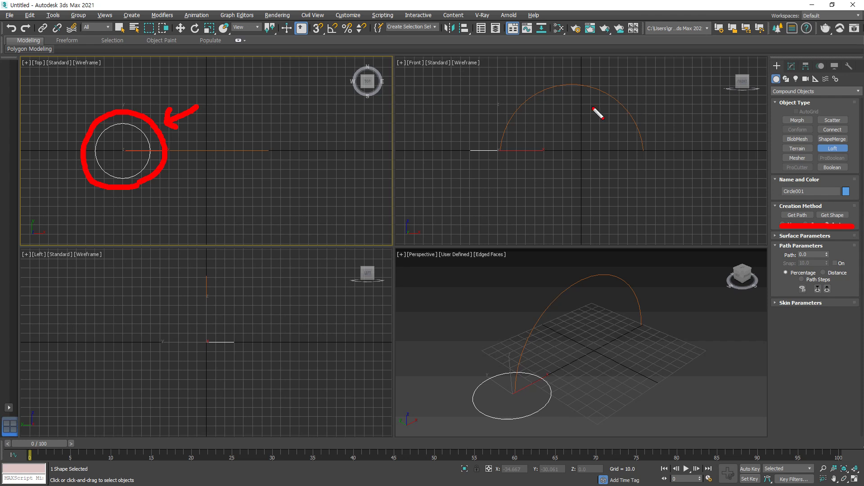
{"action": "mouse_move", "coordinate": [156, 94]}
{"action": "left_mouse_down"}
{"action": "mouse_move", "coordinate": [145, 112]}
{"action": "mouse_move", "coordinate": [134, 110]}
{"action": "left_mouse_up"}
{"action": "key", "text": "Escape"}
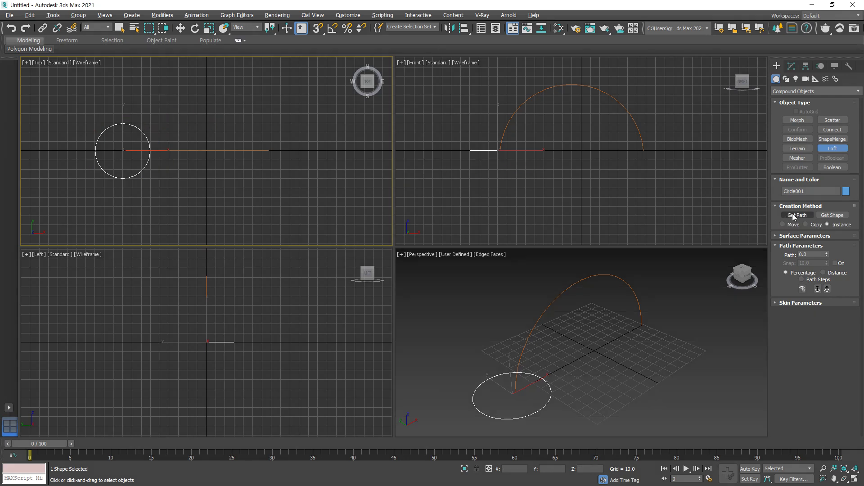
{"action": "key", "text": "ctrl+2"}
{"action": "mouse_move", "coordinate": [133, 199]}
{"action": "left_mouse_down"}
{"action": "mouse_move", "coordinate": [97, 188]}
{"action": "mouse_move", "coordinate": [130, 126]}
{"action": "mouse_move", "coordinate": [158, 187]}
{"action": "mouse_move", "coordinate": [120, 188]}
{"action": "left_mouse_up"}
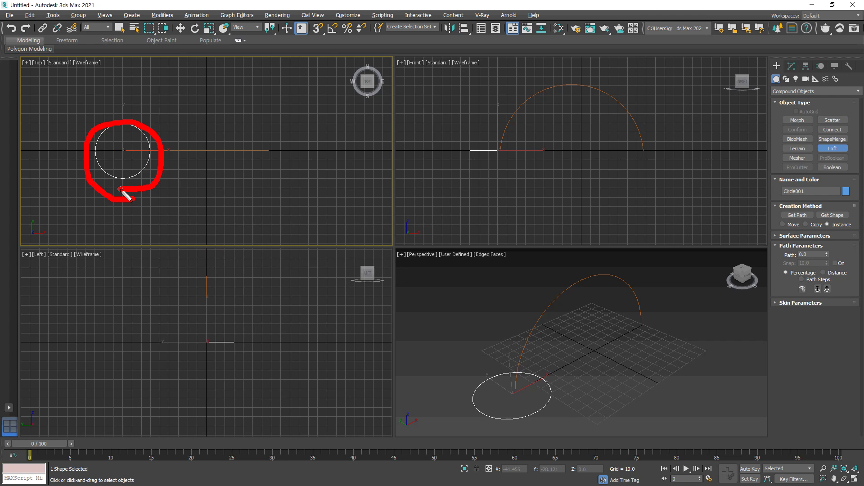
{"action": "key", "text": "Escape"}
{"action": "left_click", "coordinate": [801, 215]}
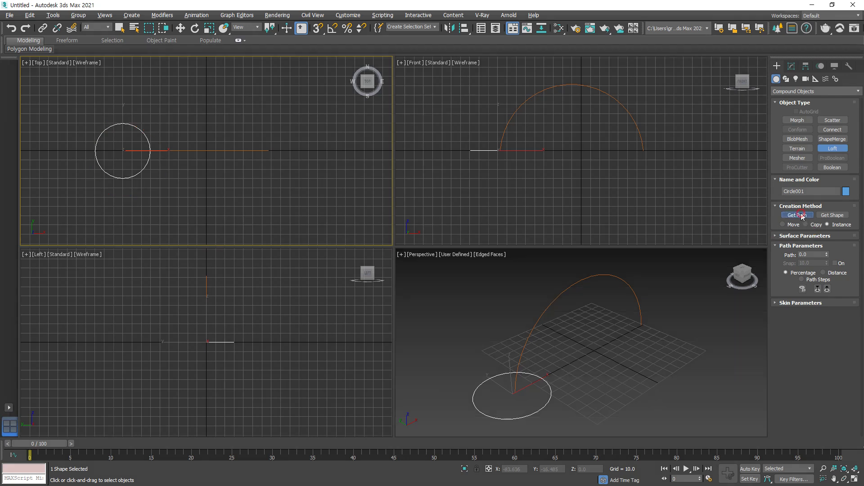
{"action": "left_click", "coordinate": [578, 282]}
{"action": "middle_click_drag", "start_coordinate": [633, 351], "coordinate": [606, 356]}
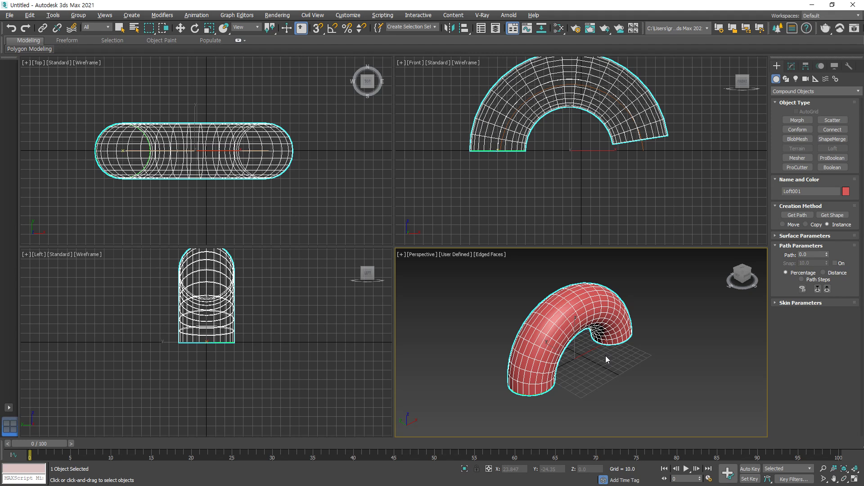
{"action": "key", "text": "w"}
{"action": "key", "text": "ctrl+z"}
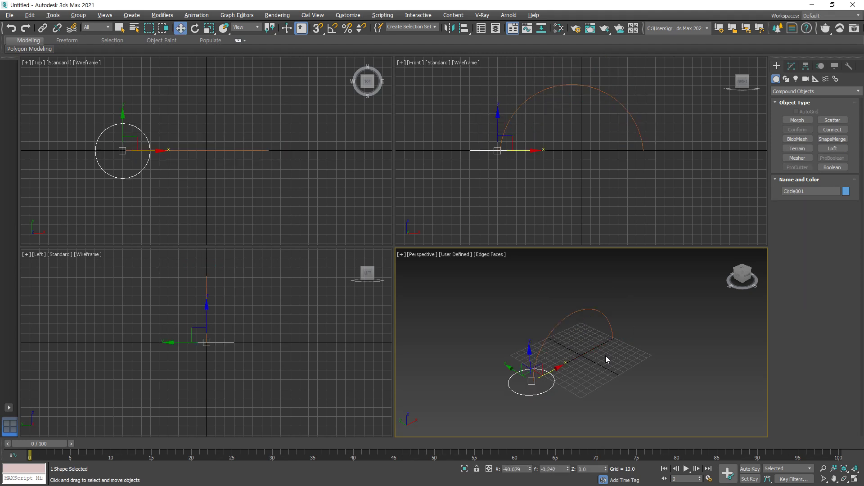
Step: Loft the arc into a curved tube using Get Shape, with the circle as the cross-section
{"action": "left_click", "coordinate": [604, 349]}
{"action": "left_click", "coordinate": [584, 309]}
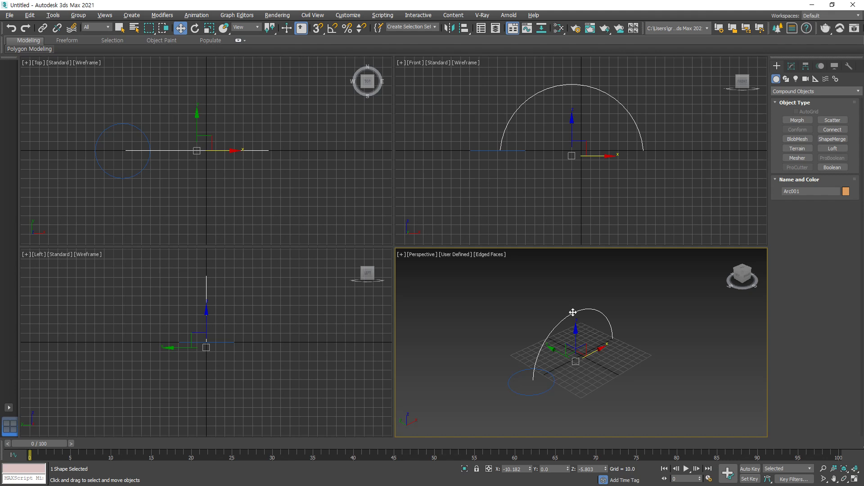
{"action": "left_click", "coordinate": [832, 149]}
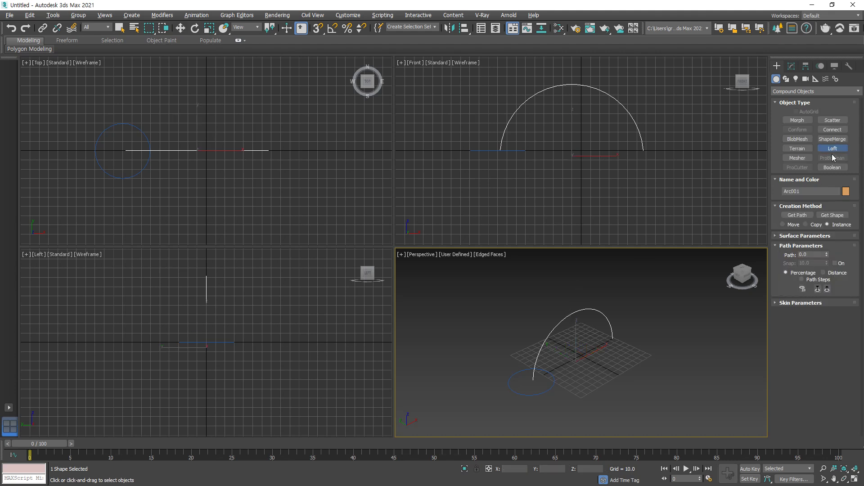
{"action": "left_click", "coordinate": [838, 216]}
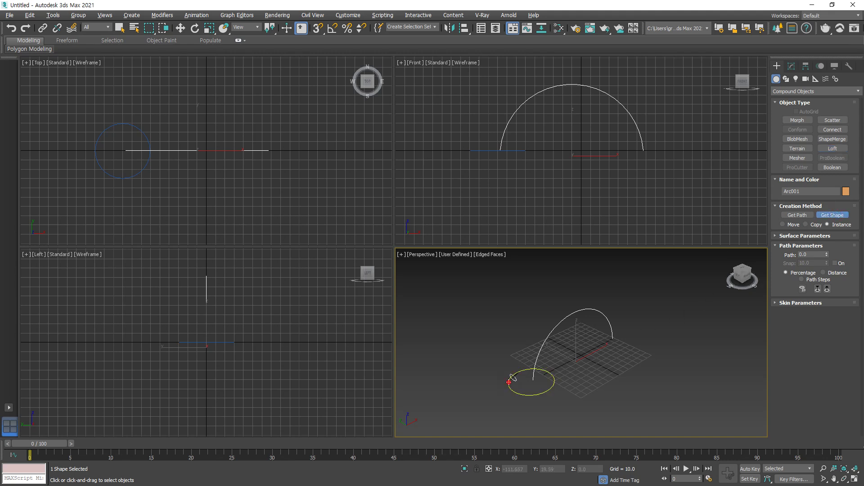
{"action": "left_click", "coordinate": [512, 378]}
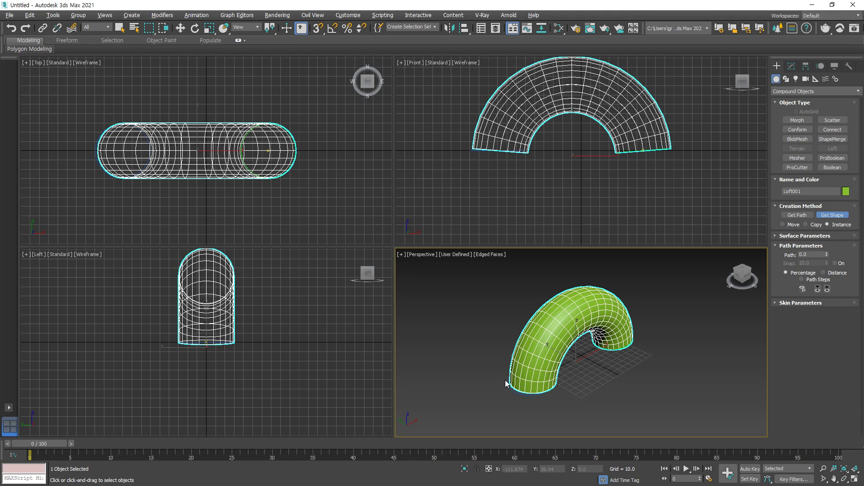
Step: Move the lofted tube to about Y 75 in the Top view, clear of its source splines, and display its modifiable parameters
{"action": "key", "text": "w"}
{"action": "left_click_drag", "start_coordinate": [255, 151], "coordinate": [251, 84]}
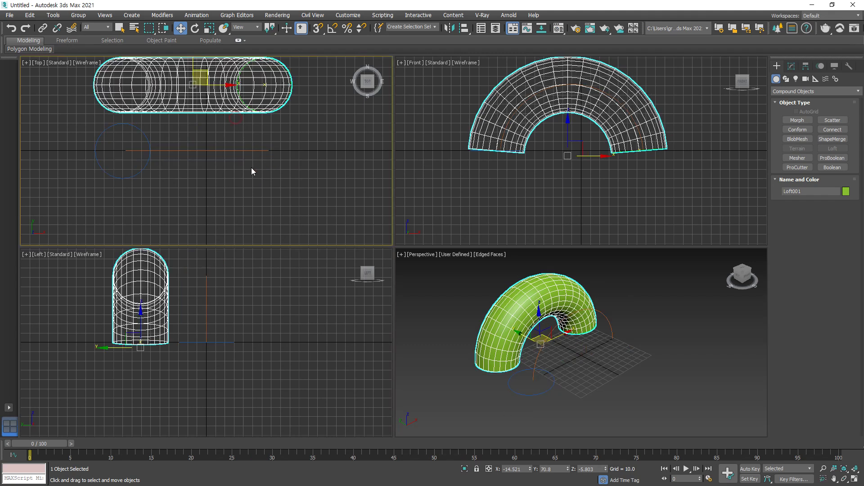
{"action": "key", "text": "ctrl+z"}
{"action": "left_click_drag", "start_coordinate": [210, 139], "coordinate": [211, 70]}
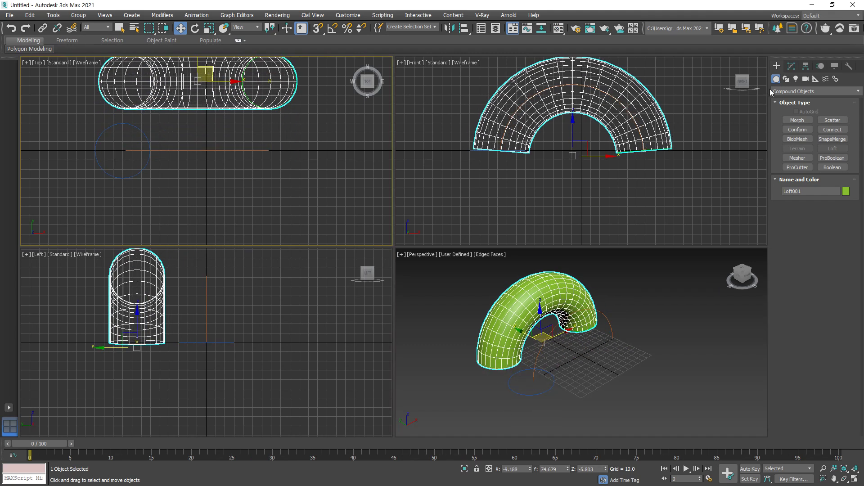
{"action": "left_click", "coordinate": [791, 66]}
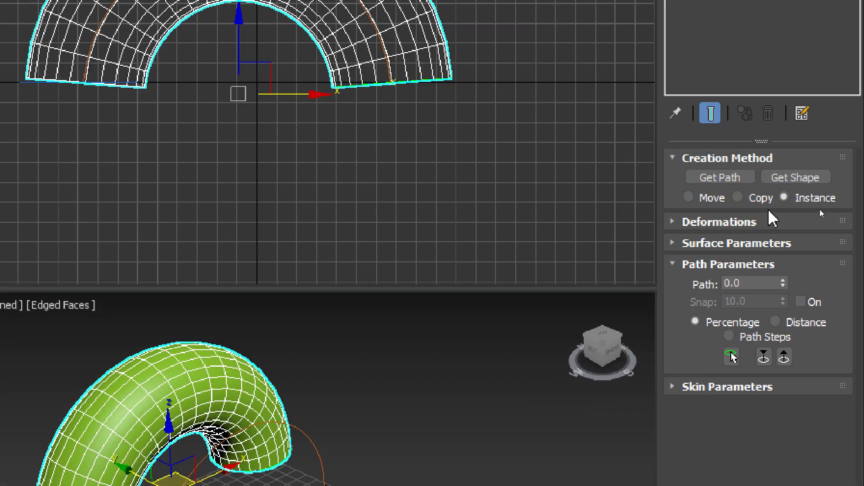
{"action": "left_click", "coordinate": [735, 180]}
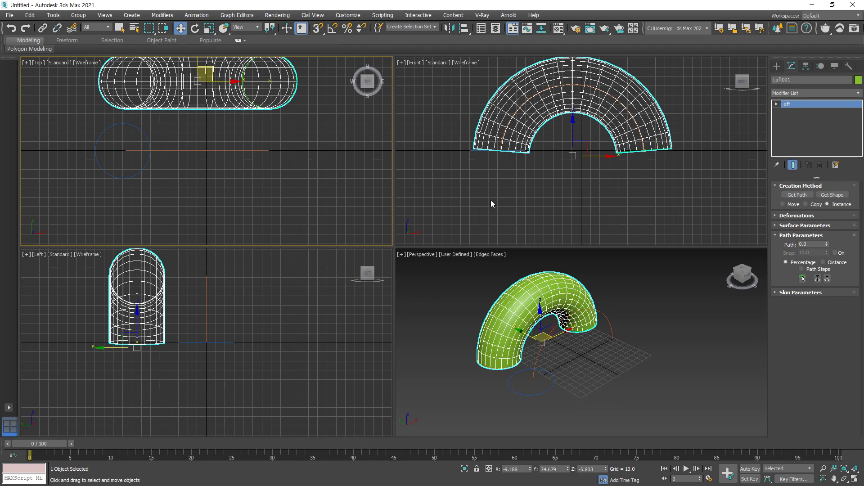
Step: Increase the source arc's radius to about 105 and maximize the Perspective view
{"action": "left_click", "coordinate": [521, 195]}
{"action": "left_click", "coordinate": [240, 150]}
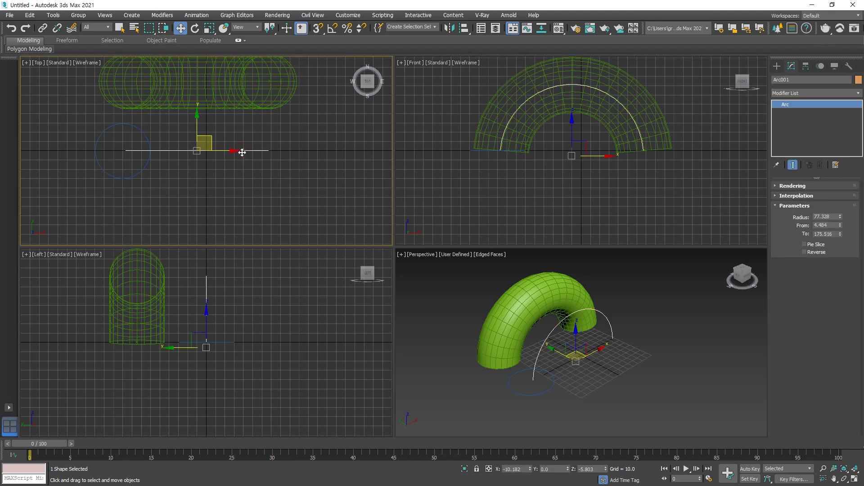
{"action": "middle_click_drag", "start_coordinate": [617, 174], "coordinate": [587, 181]}
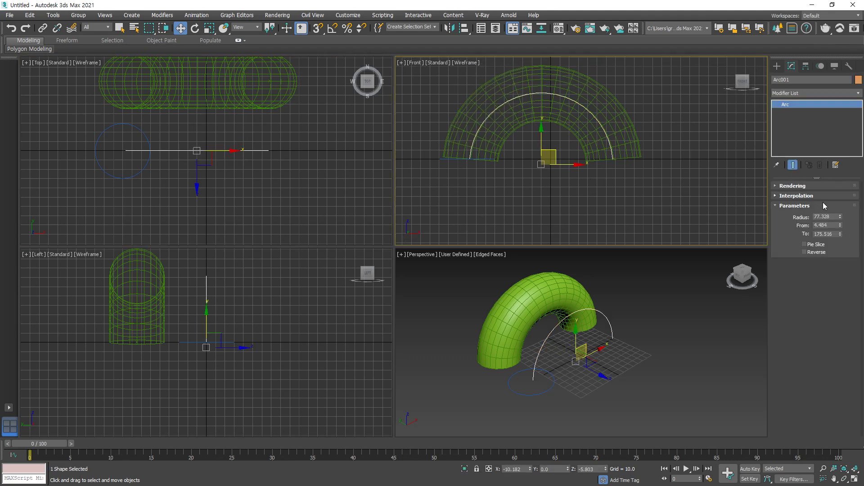
{"action": "left_click_drag", "start_coordinate": [841, 217], "coordinate": [829, 200]}
{"action": "right_click", "coordinate": [726, 365]}
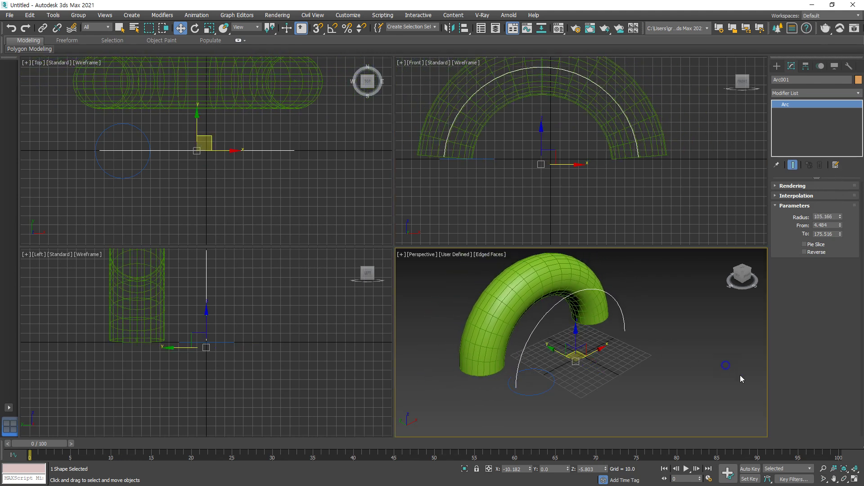
{"action": "left_click", "coordinate": [855, 478]}
{"action": "left_click", "coordinate": [315, 211]}
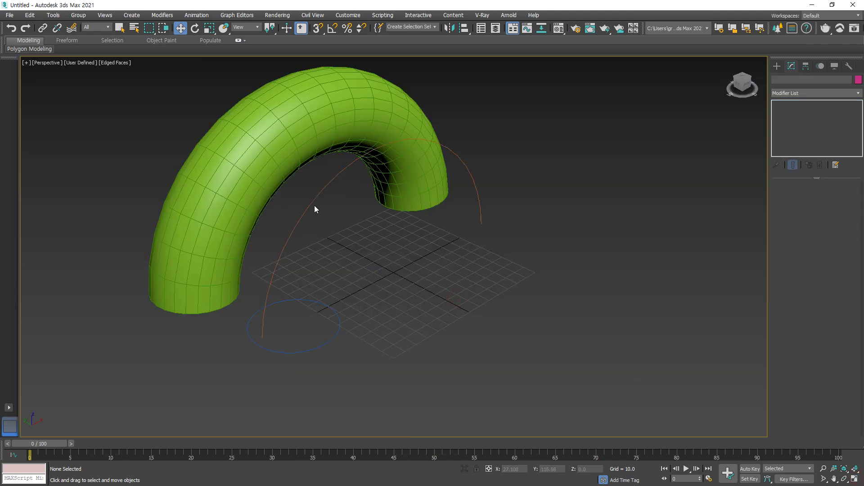
Step: Set the arc's radius to about 117, its From angle to 0 and its To angle to about 148
{"action": "left_click", "coordinate": [314, 203]}
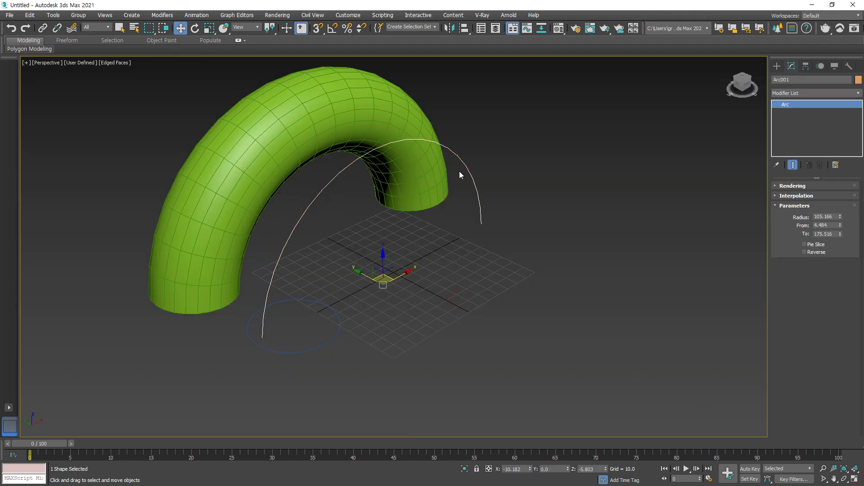
{"action": "mouse_move", "coordinate": [839, 220]}
{"action": "left_mouse_down"}
{"action": "mouse_move", "coordinate": [841, 202]}
{"action": "mouse_move", "coordinate": [840, 216]}
{"action": "left_mouse_up"}
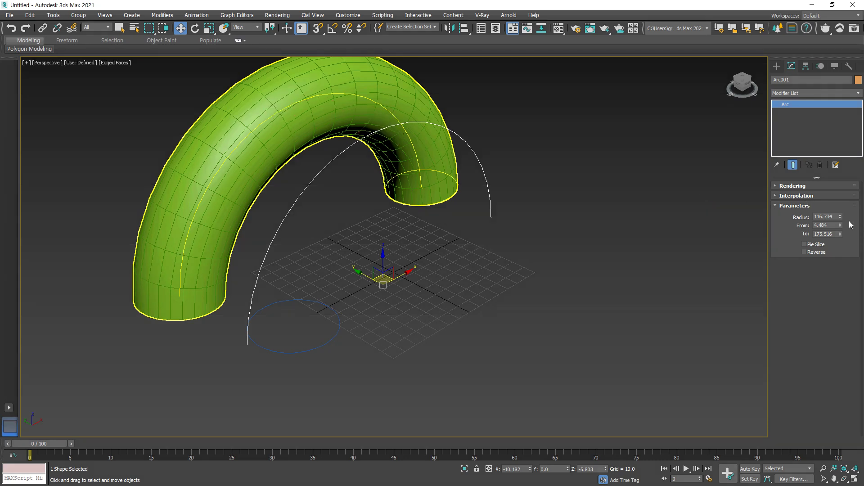
{"action": "left_click_drag", "start_coordinate": [839, 234], "coordinate": [827, 309]}
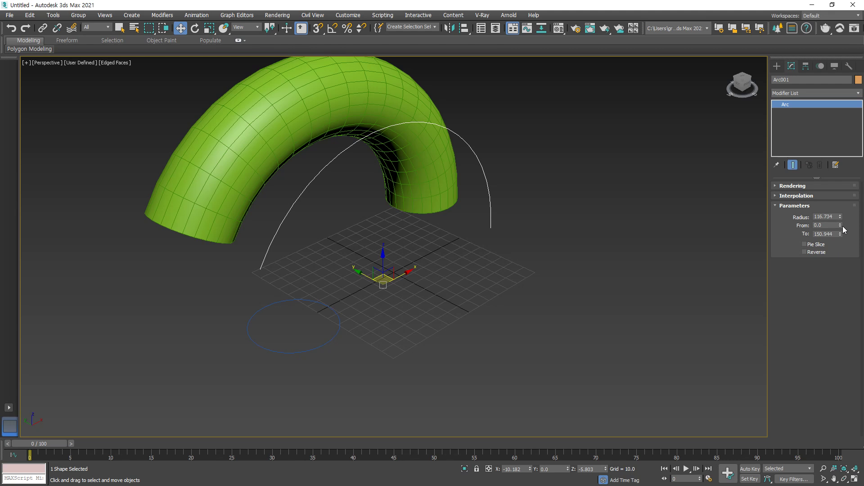
{"action": "left_click_drag", "start_coordinate": [840, 234], "coordinate": [813, 243]}
Step: Increase the source circle's radius to about 47.6 to thicken the lofted tube
{"action": "left_click", "coordinate": [355, 345]}
{"action": "left_click", "coordinate": [335, 335]}
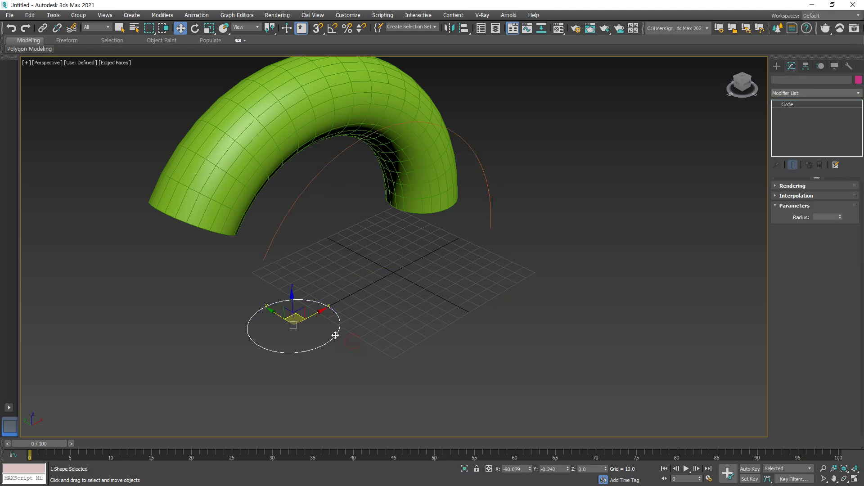
{"action": "mouse_move", "coordinate": [841, 217]}
{"action": "left_mouse_down"}
{"action": "mouse_move", "coordinate": [844, 153]}
{"action": "mouse_move", "coordinate": [847, 205]}
{"action": "mouse_move", "coordinate": [827, 168]}
{"action": "mouse_move", "coordinate": [829, 187]}
{"action": "left_mouse_up"}
{"action": "mouse_move", "coordinate": [235, 121]}
{"action": "left_mouse_down"}
{"action": "mouse_move", "coordinate": [191, 186]}
{"action": "mouse_move", "coordinate": [215, 292]}
{"action": "mouse_move", "coordinate": [181, 301]}
{"action": "left_mouse_up"}
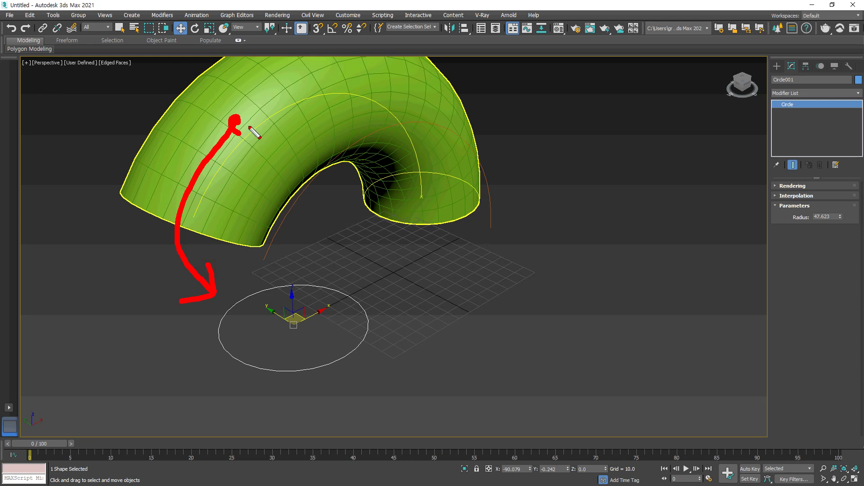
{"action": "mouse_move", "coordinate": [284, 106]}
{"action": "left_mouse_down"}
{"action": "mouse_move", "coordinate": [267, 97]}
{"action": "mouse_move", "coordinate": [375, 122]}
{"action": "mouse_move", "coordinate": [367, 130]}
{"action": "left_mouse_up"}
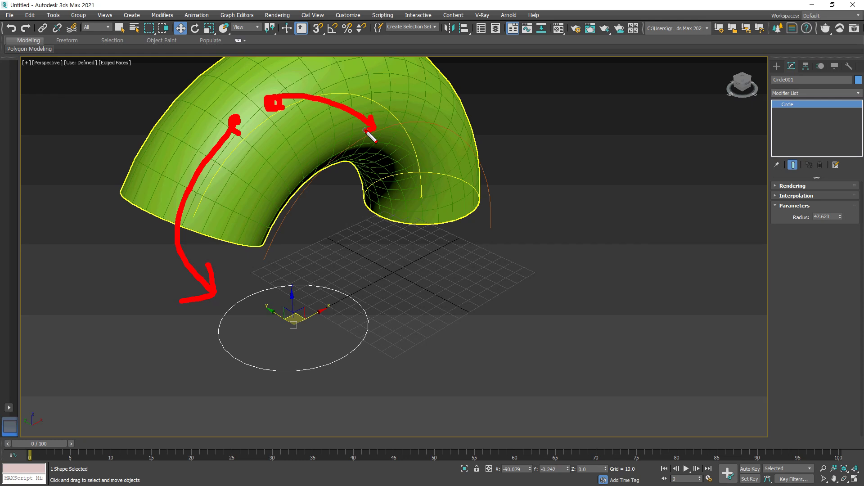
{"action": "mouse_move", "coordinate": [463, 345]}
{"action": "left_mouse_down"}
{"action": "mouse_move", "coordinate": [400, 339]}
{"action": "mouse_move", "coordinate": [387, 327]}
{"action": "mouse_move", "coordinate": [396, 320]}
{"action": "left_mouse_up"}
{"action": "left_click_drag", "start_coordinate": [466, 270], "coordinate": [486, 234]}
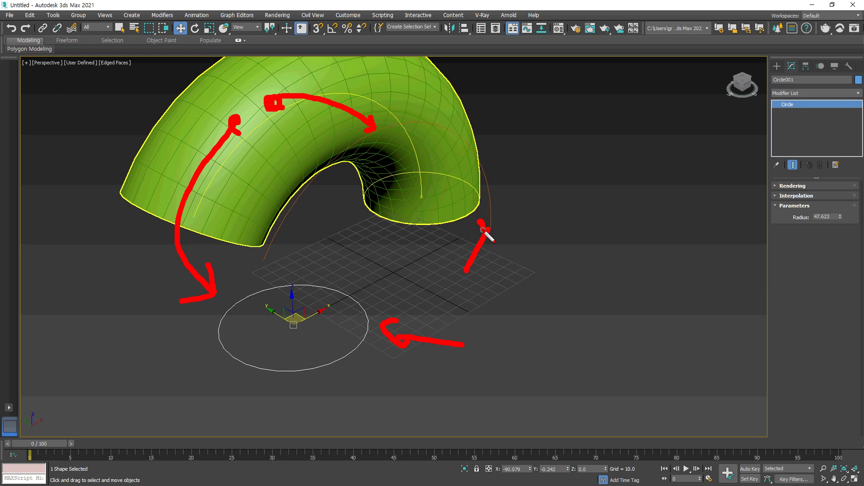
{"action": "mouse_move", "coordinate": [222, 322]}
{"action": "left_mouse_down"}
{"action": "mouse_move", "coordinate": [152, 221]}
{"action": "mouse_move", "coordinate": [161, 223]}
{"action": "left_mouse_up"}
{"action": "left_click_drag", "start_coordinate": [506, 182], "coordinate": [443, 119]}
{"action": "key", "text": "Escape"}
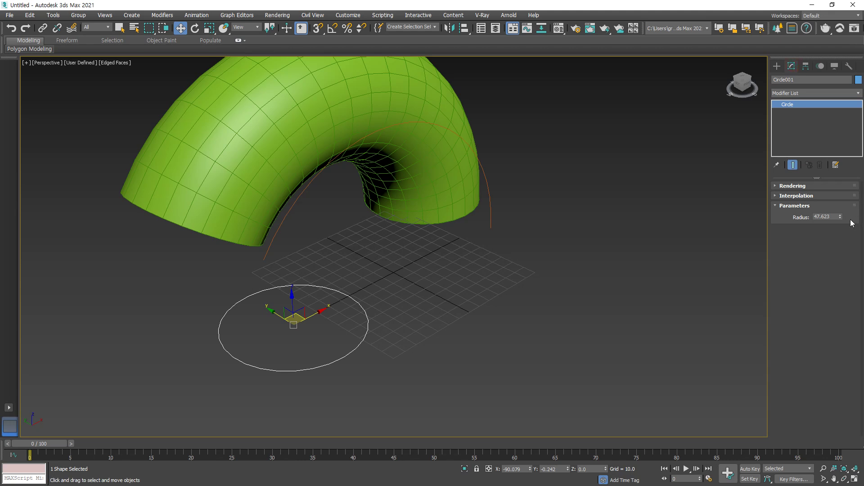
Step: Thin the lofted tube by reducing the source circle's radius, settling on about 22.6
{"action": "left_click_drag", "start_coordinate": [842, 218], "coordinate": [842, 256]}
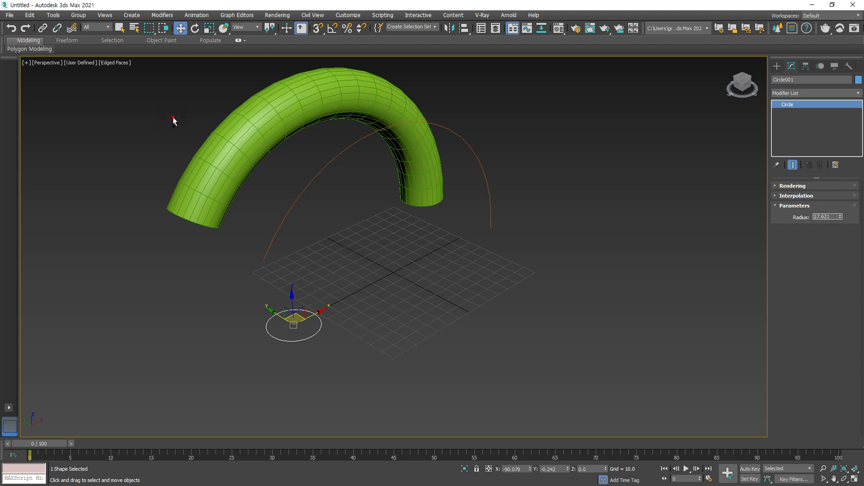
{"action": "left_click_drag", "start_coordinate": [173, 118], "coordinate": [209, 127]}
{"action": "left_click", "coordinate": [209, 126]}
{"action": "left_click", "coordinate": [223, 161]}
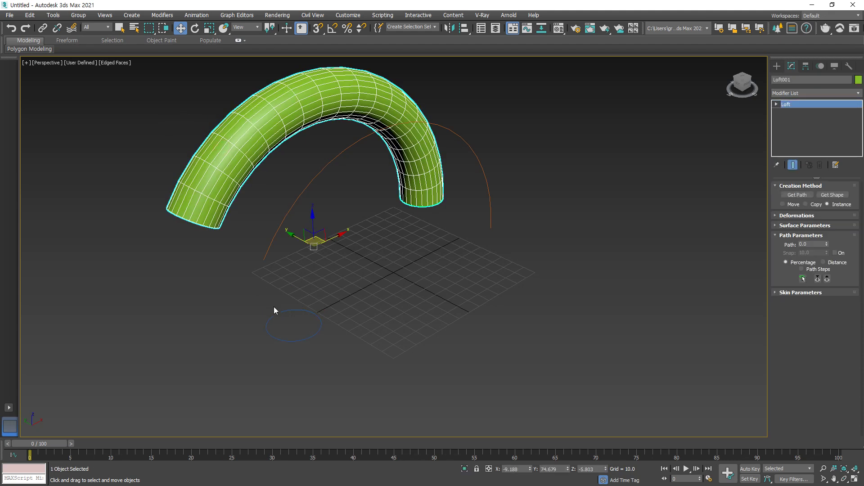
{"action": "left_click_drag", "start_coordinate": [345, 302], "coordinate": [289, 334]}
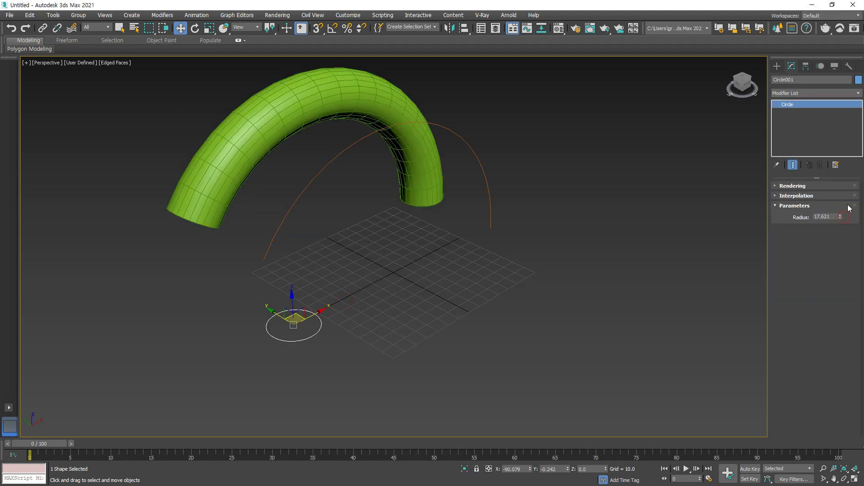
{"action": "left_click_drag", "start_coordinate": [841, 217], "coordinate": [840, 212]}
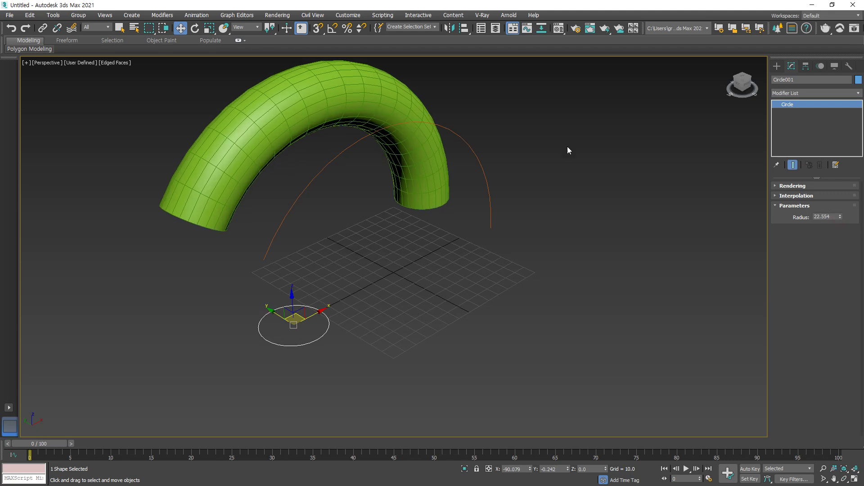
Step: Set the arc's radius to about 122.6 and its To angle to about 182, and select the lofted tube
{"action": "left_click", "coordinate": [480, 153]}
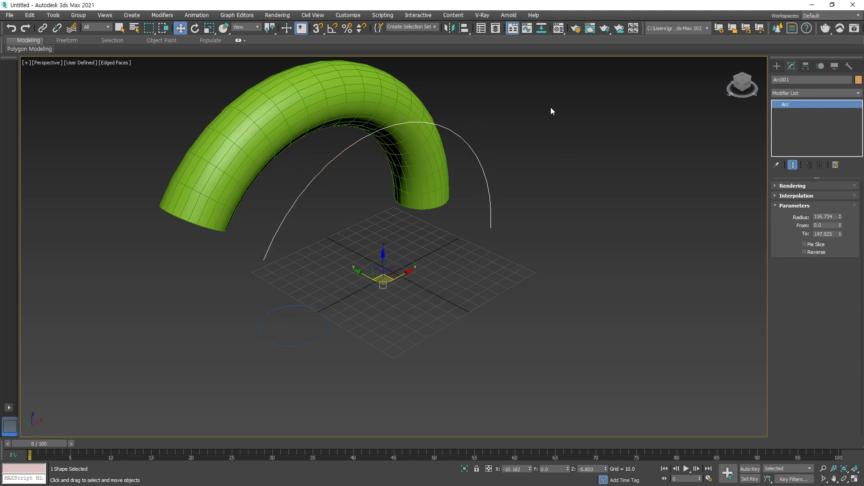
{"action": "mouse_move", "coordinate": [481, 233]}
{"action": "left_mouse_down"}
{"action": "mouse_move", "coordinate": [411, 131]}
{"action": "mouse_move", "coordinate": [270, 255]}
{"action": "mouse_move", "coordinate": [482, 164]}
{"action": "mouse_move", "coordinate": [374, 145]}
{"action": "mouse_move", "coordinate": [262, 232]}
{"action": "left_mouse_up"}
{"action": "key", "text": "Escape"}
{"action": "mouse_move", "coordinate": [839, 216]}
{"action": "left_mouse_down"}
{"action": "mouse_move", "coordinate": [841, 228]}
{"action": "mouse_move", "coordinate": [840, 216]}
{"action": "left_mouse_up"}
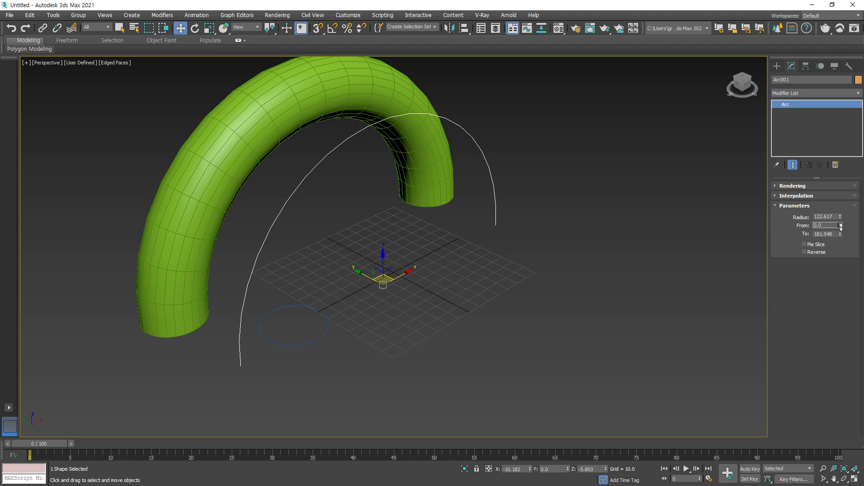
{"action": "left_click", "coordinate": [403, 197]}
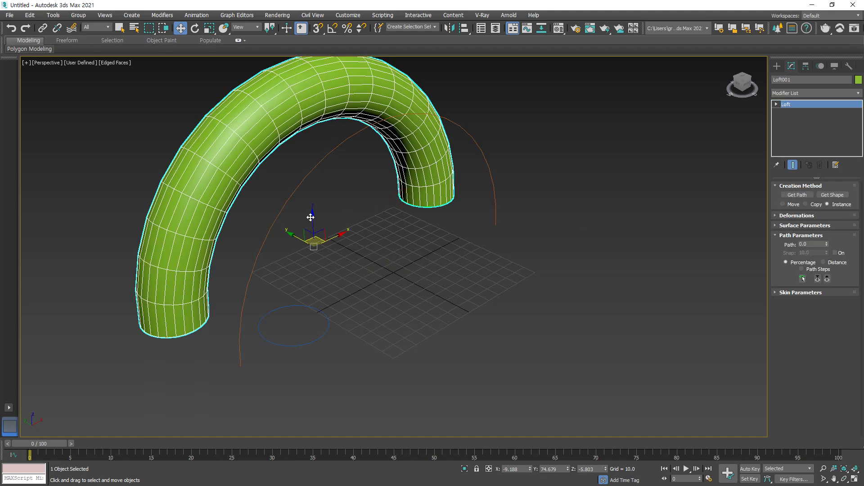
{"action": "left_click_drag", "start_coordinate": [247, 258], "coordinate": [248, 259]}
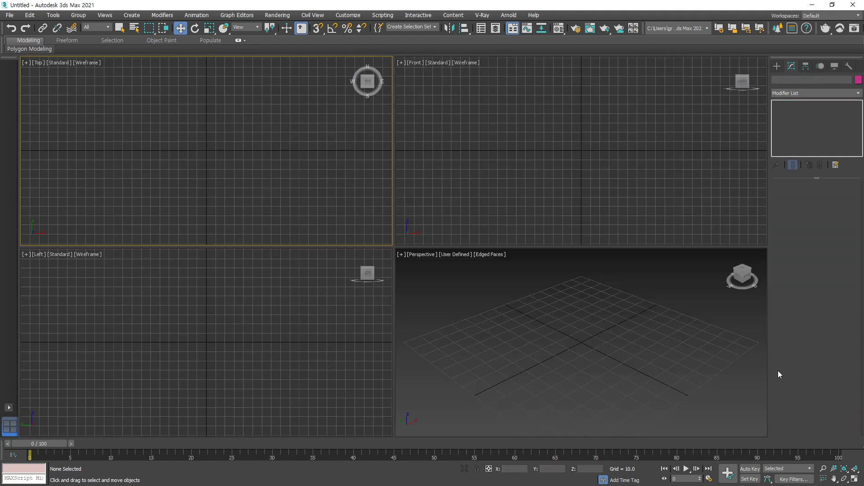
Step: Create ten standard-primitive spheres of varied sizes scattered across the Top view, the last with a radius of about 20, and deselect it
{"action": "left_click", "coordinate": [776, 66]}
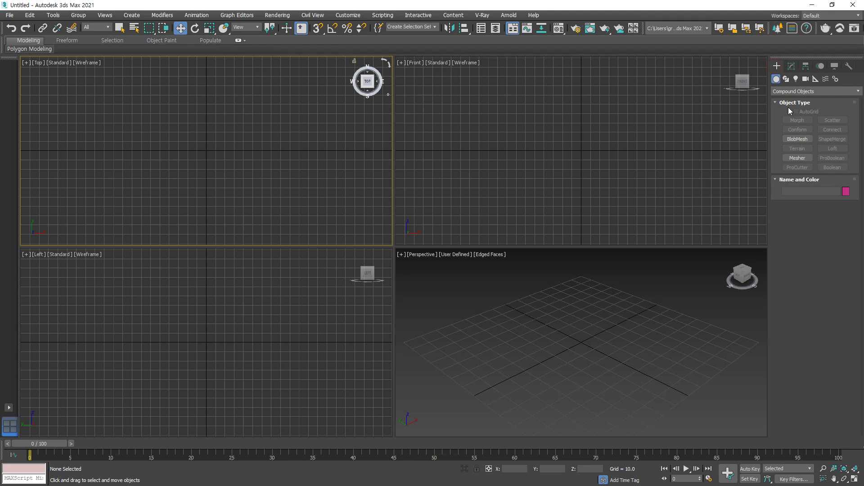
{"action": "left_click", "coordinate": [793, 92]}
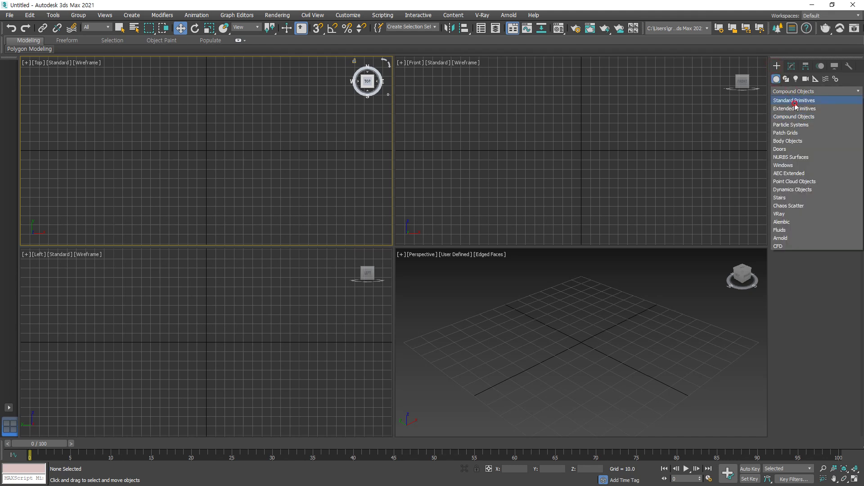
{"action": "left_click", "coordinate": [792, 96]}
{"action": "left_click", "coordinate": [797, 130]}
{"action": "left_click_drag", "start_coordinate": [130, 155], "coordinate": [156, 115]}
{"action": "left_click_drag", "start_coordinate": [232, 123], "coordinate": [242, 124]}
{"action": "left_click_drag", "start_coordinate": [226, 164], "coordinate": [239, 166]}
{"action": "left_click_drag", "start_coordinate": [165, 175], "coordinate": [170, 170]}
{"action": "left_click_drag", "start_coordinate": [214, 197], "coordinate": [214, 185]}
{"action": "left_click_drag", "start_coordinate": [188, 123], "coordinate": [197, 87]}
{"action": "left_click_drag", "start_coordinate": [281, 144], "coordinate": [285, 131]}
{"action": "left_click_drag", "start_coordinate": [279, 199], "coordinate": [297, 201]}
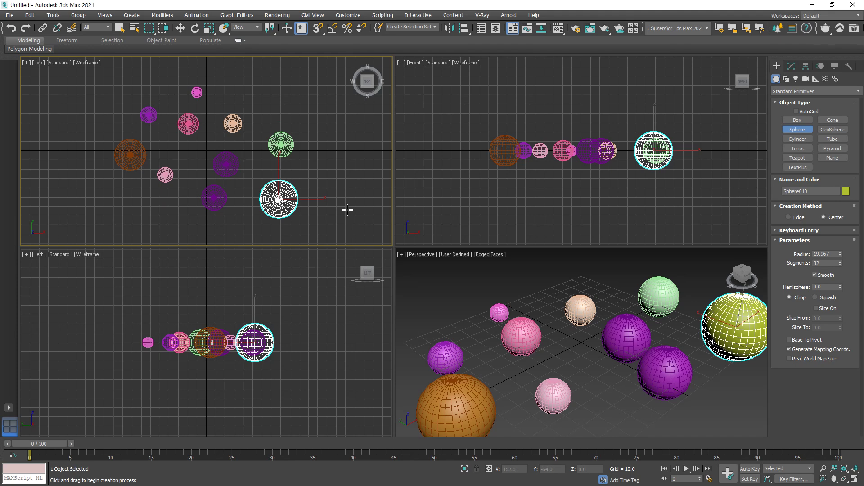
{"action": "key", "text": "w"}
{"action": "left_click", "coordinate": [353, 210]}
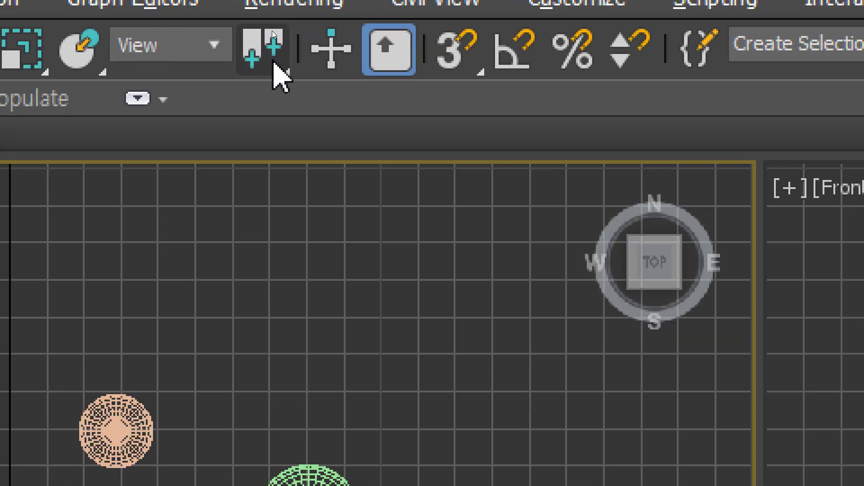
Step: Select all ten spheres in the Top view and set the transform center to Use Pivot Point Center
{"action": "left_click", "coordinate": [272, 31]}
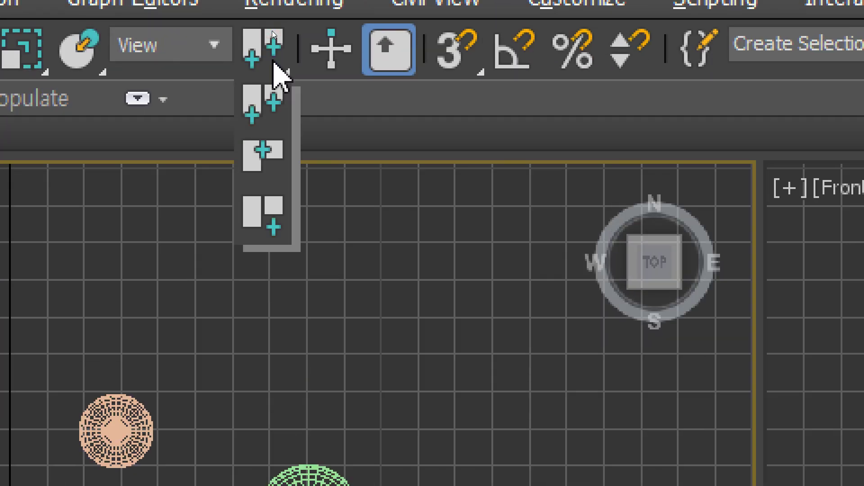
{"action": "left_click", "coordinate": [272, 32]}
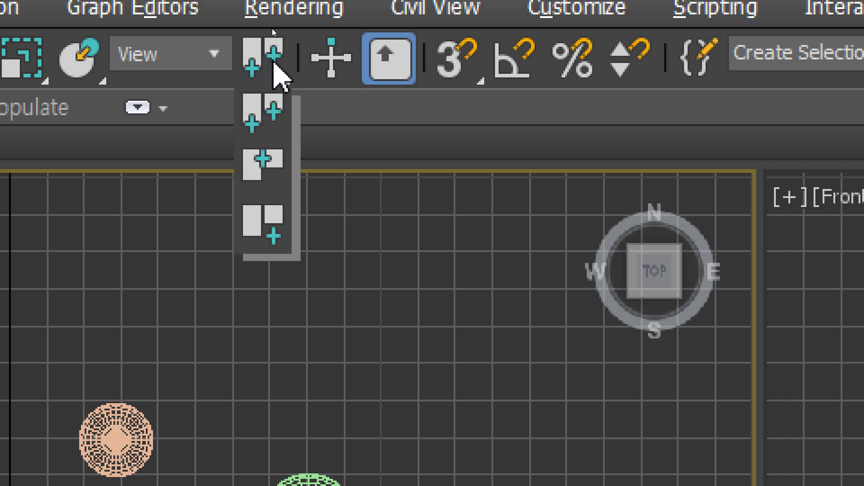
{"action": "left_click_drag", "start_coordinate": [274, 64], "coordinate": [268, 132]}
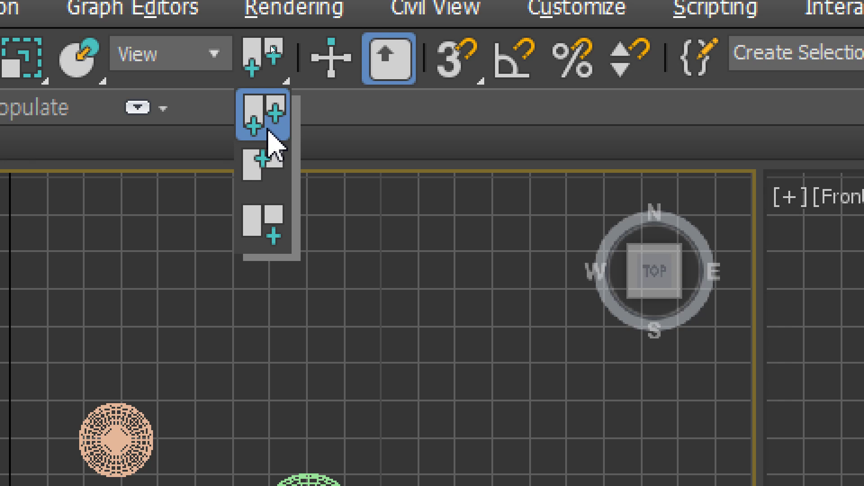
{"action": "mouse_move", "coordinate": [268, 131]}
{"action": "left_mouse_down"}
{"action": "mouse_move", "coordinate": [276, 150]}
{"action": "mouse_move", "coordinate": [270, 250]}
{"action": "mouse_move", "coordinate": [276, 115]}
{"action": "left_mouse_up"}
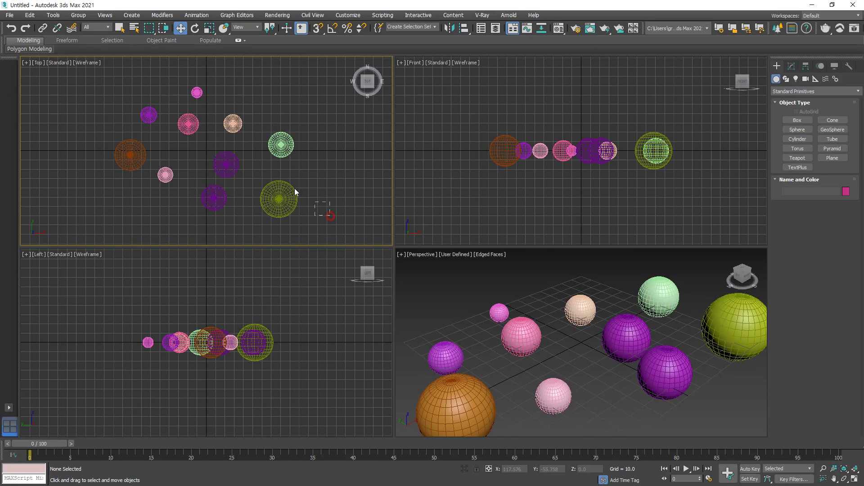
{"action": "left_click_drag", "start_coordinate": [294, 188], "coordinate": [87, 90]}
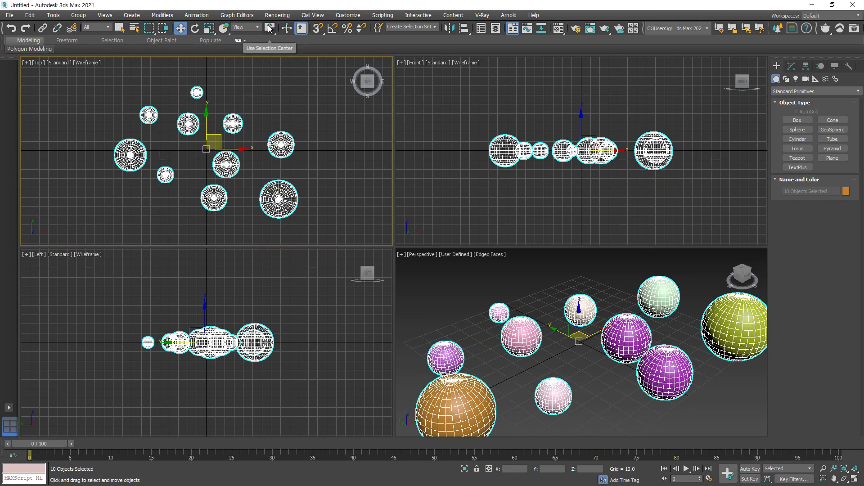
{"action": "left_click_drag", "start_coordinate": [272, 29], "coordinate": [265, 50]}
{"action": "left_click", "coordinate": [221, 153]}
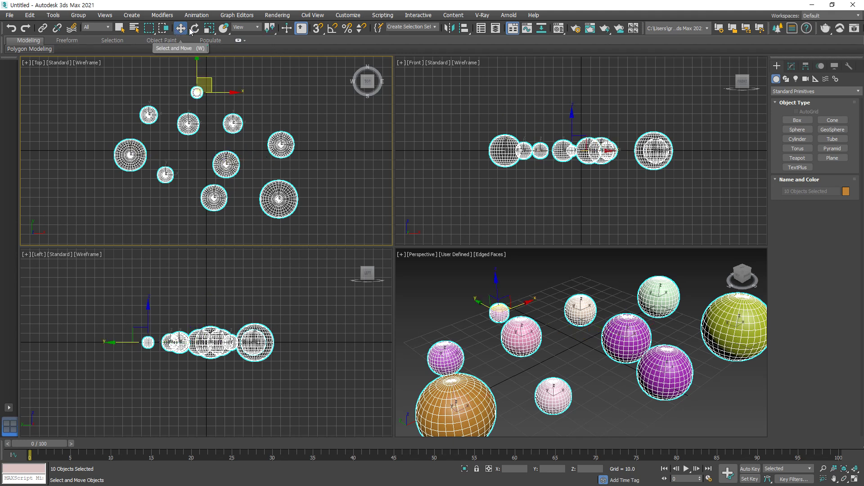
Step: Uniformly scale the ten selected spheres slightly, each about its own pivot point
{"action": "left_click", "coordinate": [209, 28]}
{"action": "left_click_drag", "start_coordinate": [274, 30], "coordinate": [271, 55]}
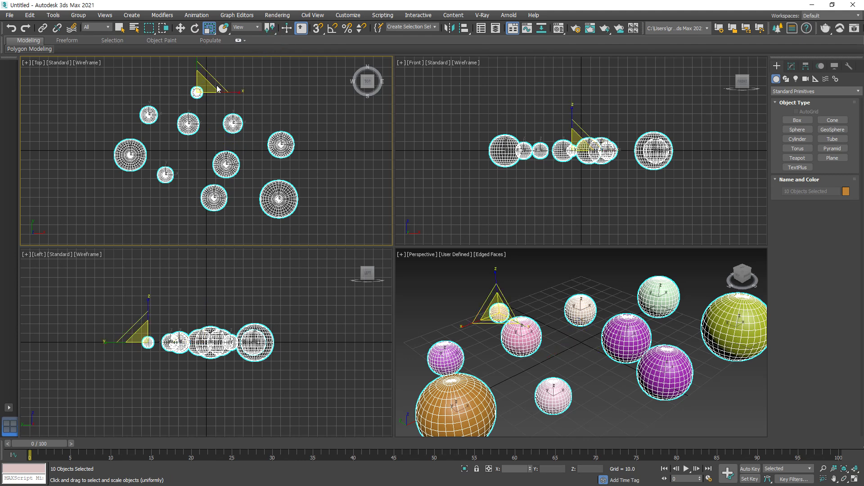
{"action": "mouse_move", "coordinate": [205, 83]}
{"action": "left_mouse_down"}
{"action": "mouse_move", "coordinate": [206, 92]}
{"action": "mouse_move", "coordinate": [206, 83]}
{"action": "left_mouse_up"}
Step: Set the transform center to Use Selection Center and scale the ten spheres up slightly about their common center
{"action": "left_click_drag", "start_coordinate": [268, 29], "coordinate": [270, 58]}
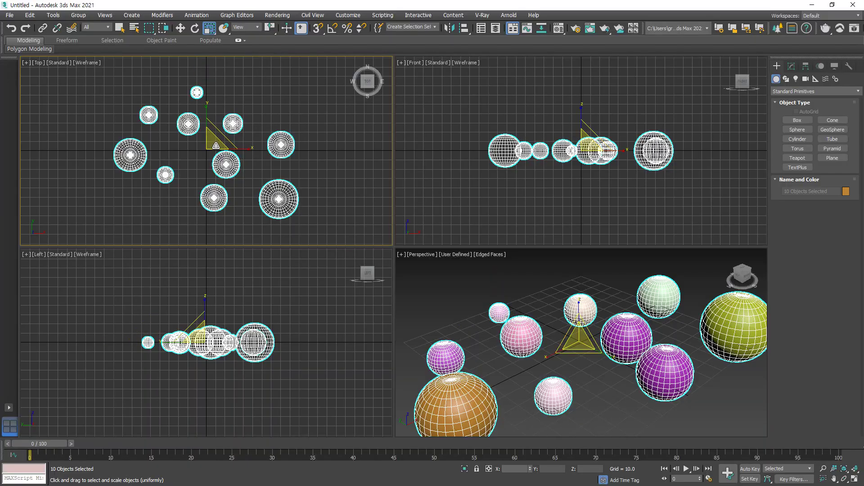
{"action": "mouse_move", "coordinate": [216, 144]}
{"action": "left_mouse_down"}
{"action": "mouse_move", "coordinate": [225, 114]}
{"action": "mouse_move", "coordinate": [210, 143]}
{"action": "left_mouse_up"}
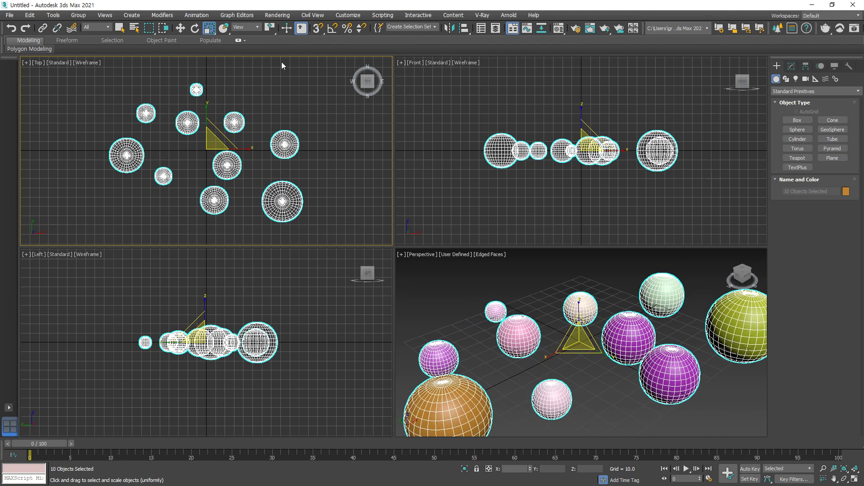
{"action": "left_click", "coordinate": [284, 88]}
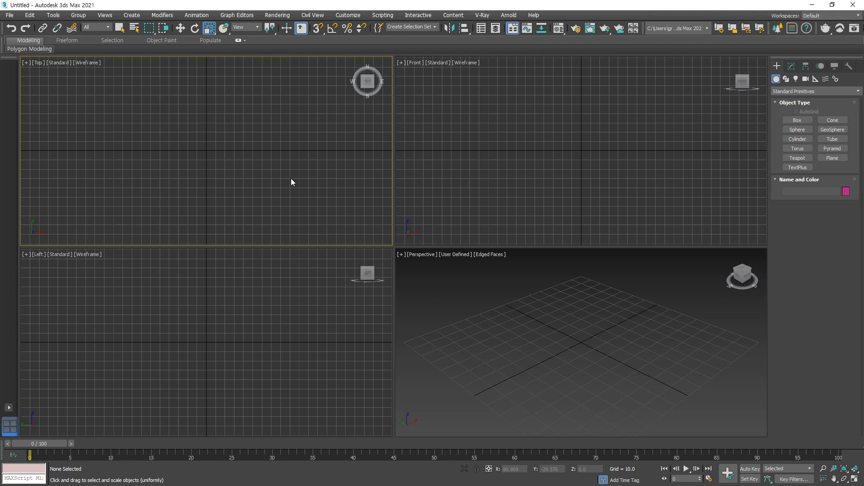
Step: Draw a six-sided NGon spline centered on the Top view's origin with a radius of about 56.3
{"action": "left_click", "coordinate": [786, 79]}
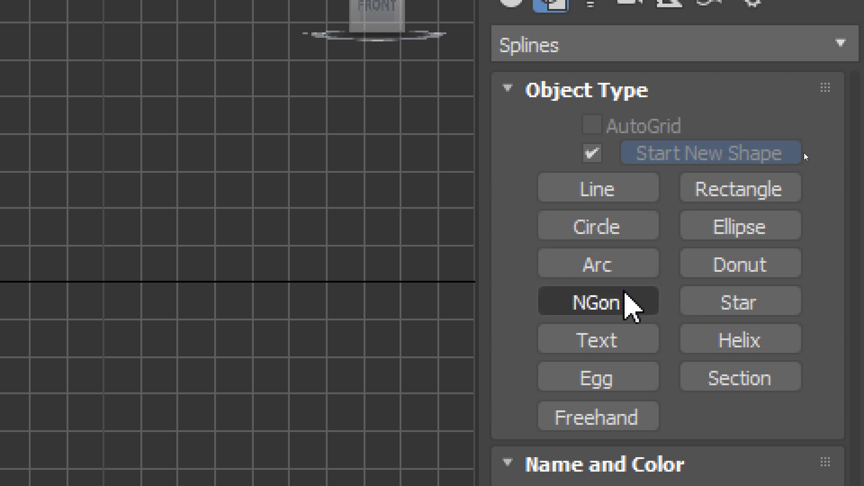
{"action": "left_click", "coordinate": [626, 297]}
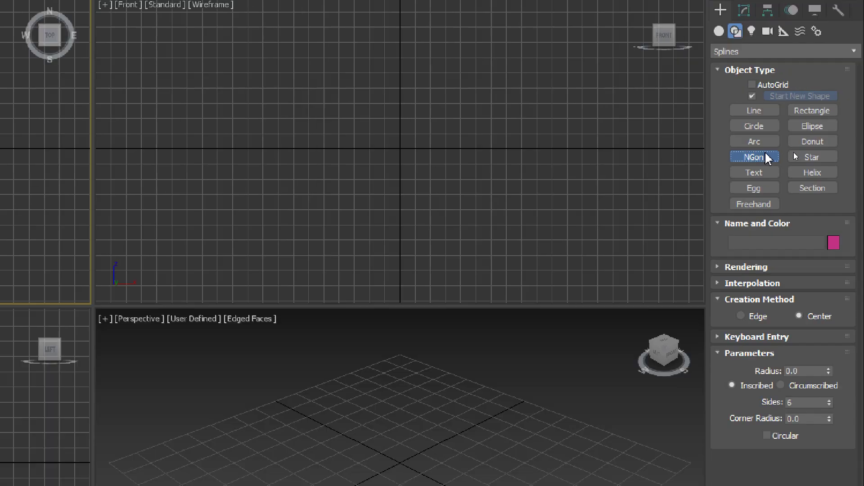
{"action": "left_click_drag", "start_coordinate": [206, 150], "coordinate": [216, 99]}
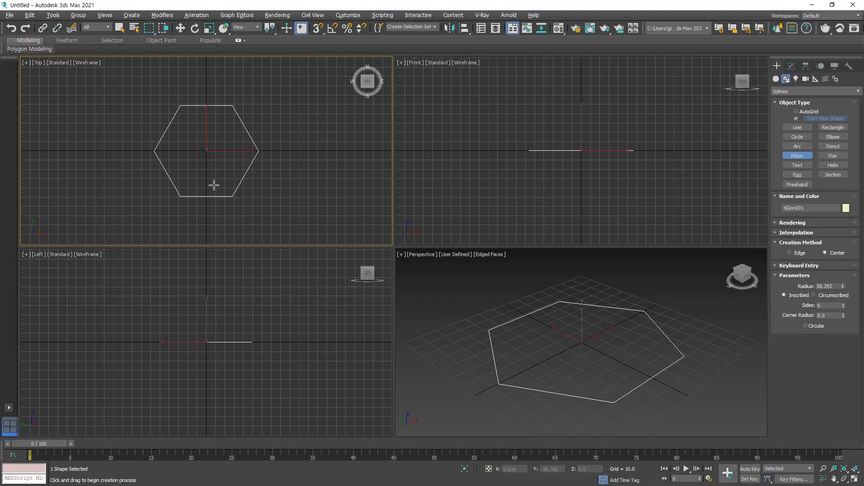
Step: Make the NGon circular with its number of sides set to 6
{"action": "left_click", "coordinate": [791, 67]}
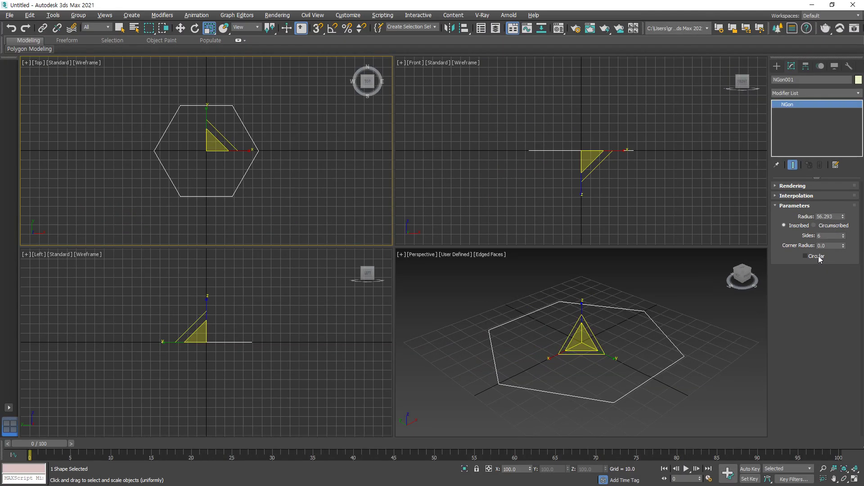
{"action": "left_click", "coordinate": [719, 254]}
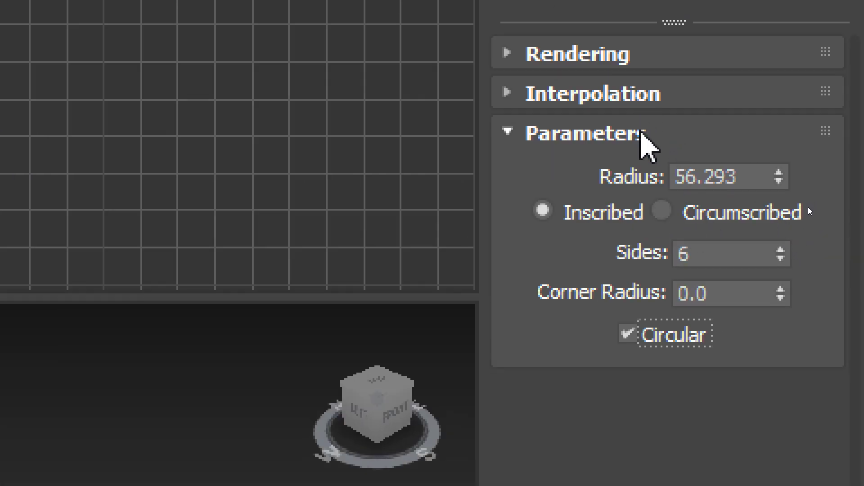
{"action": "left_click", "coordinate": [703, 254]}
{"action": "type", "text": "6"}
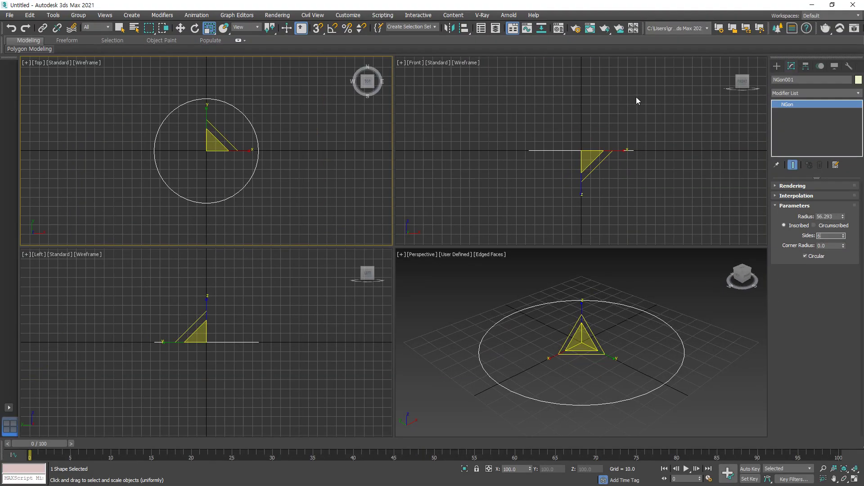
Step: Convert the circular NGon to an editable spline and select all six of its vertices
{"action": "right_click", "coordinate": [806, 104]}
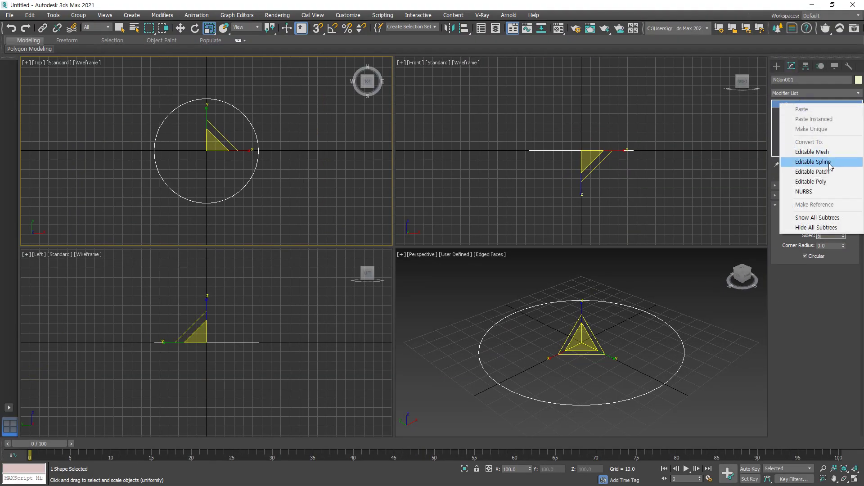
{"action": "left_click", "coordinate": [811, 162]}
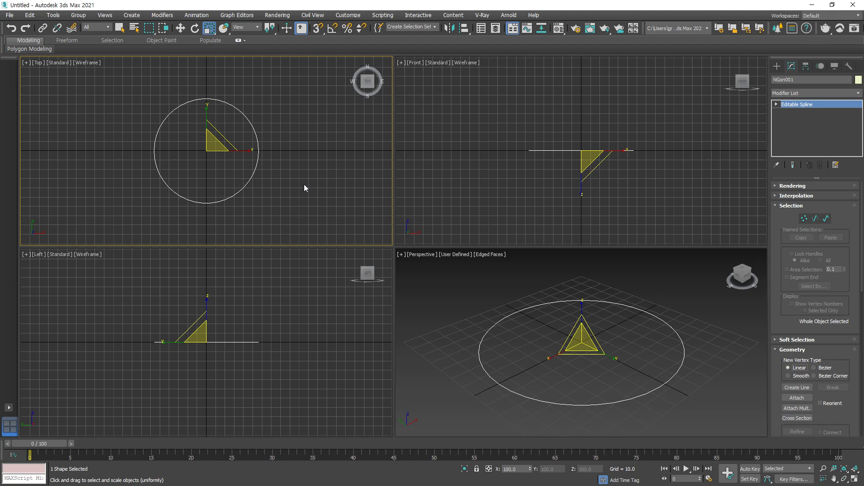
{"action": "key", "text": "Delete"}
{"action": "key", "text": "ctrl+z"}
{"action": "key", "text": "1"}
{"action": "left_click_drag", "start_coordinate": [275, 211], "coordinate": [103, 63]}
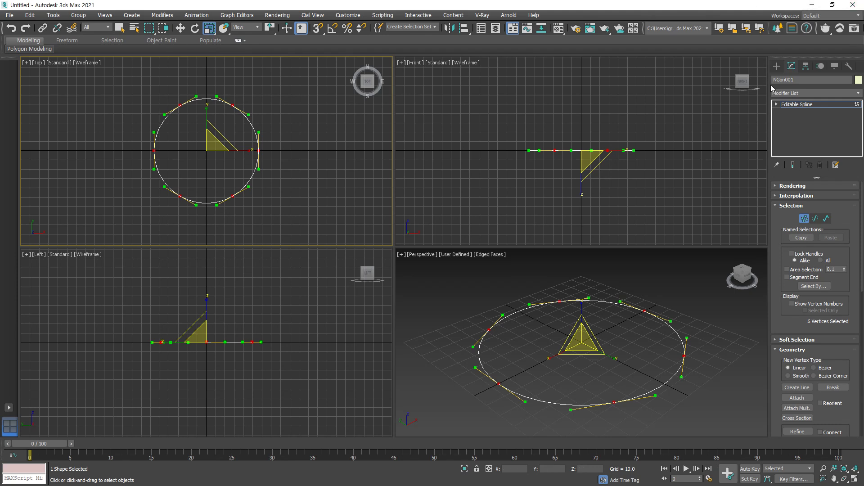
Step: Draw a slightly smaller circle spline beside the NGon in the Top view and convert it to an editable spline
{"action": "left_click", "coordinate": [777, 66]}
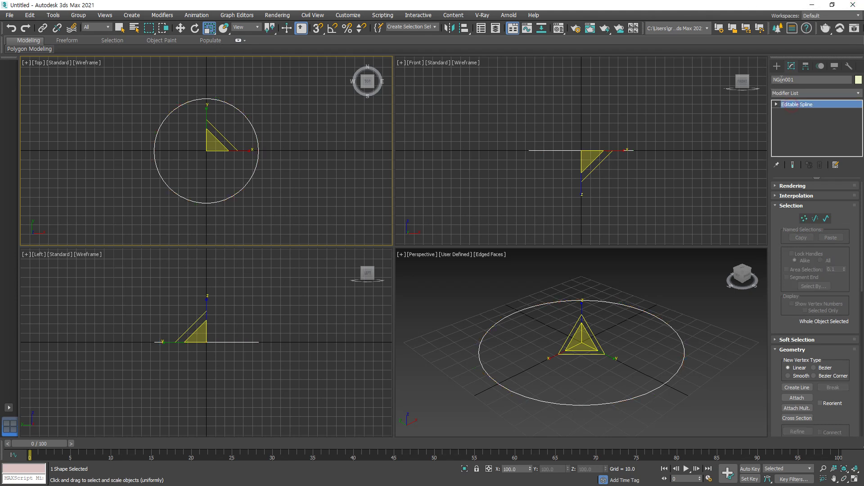
{"action": "left_click", "coordinate": [799, 138]}
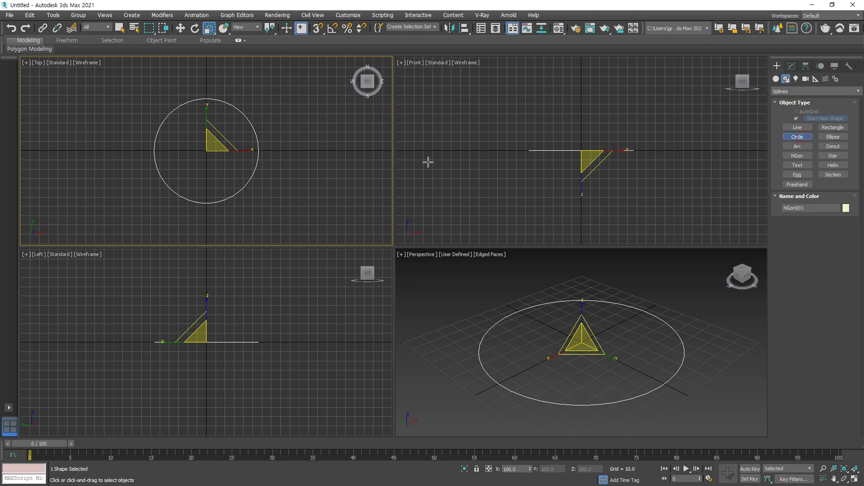
{"action": "left_click_drag", "start_coordinate": [323, 151], "coordinate": [347, 113]}
{"action": "key", "text": "r"}
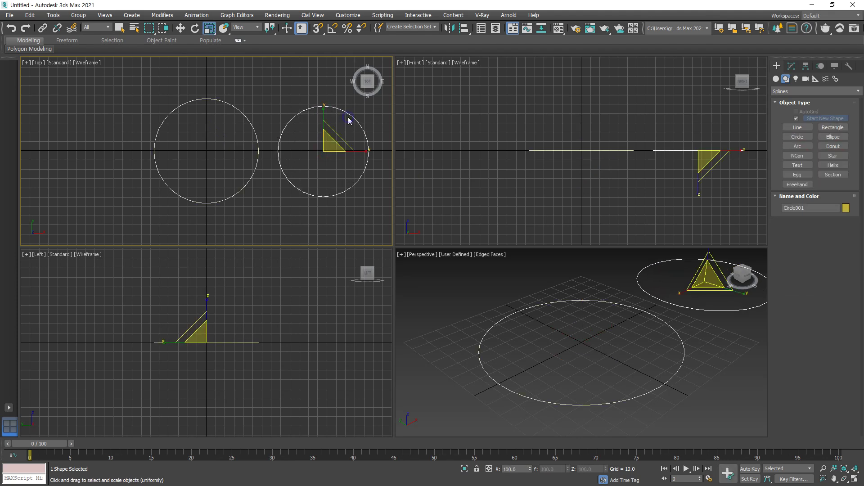
{"action": "right_click", "coordinate": [355, 119]}
{"action": "mouse_move", "coordinate": [384, 213]}
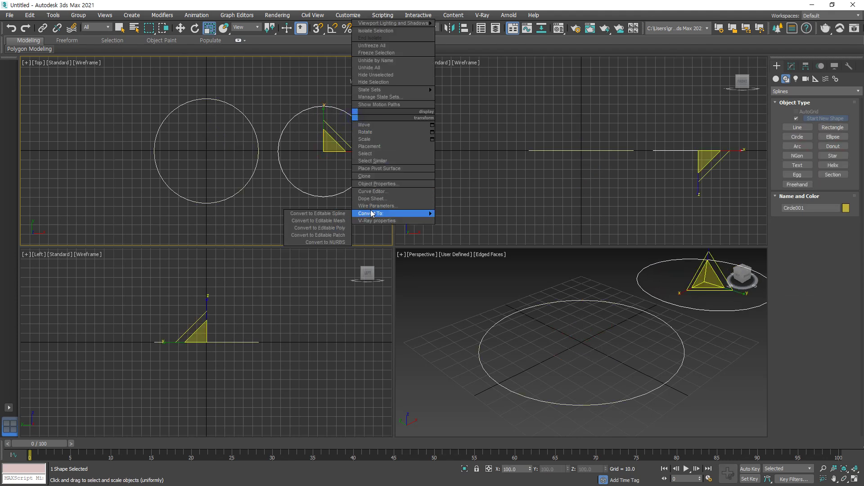
{"action": "left_click", "coordinate": [337, 214]}
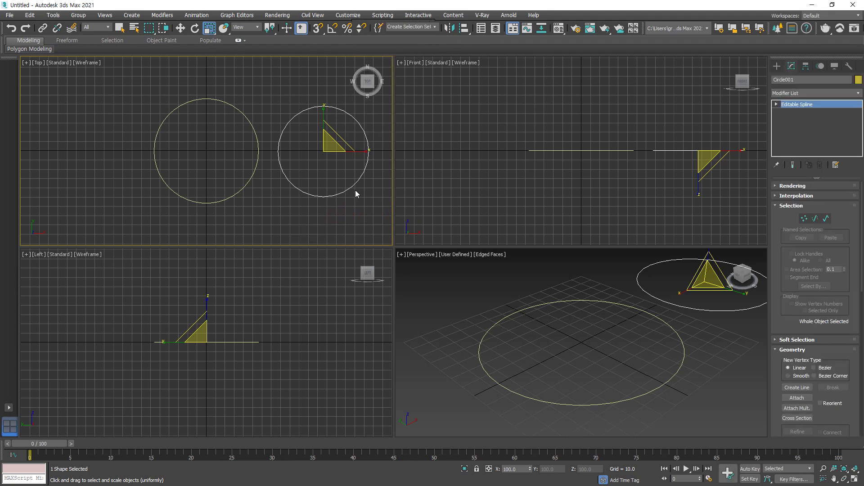
Step: Examine the converted circle's vertices and Bezier handles at vertex level, and return to object level
{"action": "key", "text": "1"}
{"action": "left_click_drag", "start_coordinate": [290, 97], "coordinate": [379, 213]}
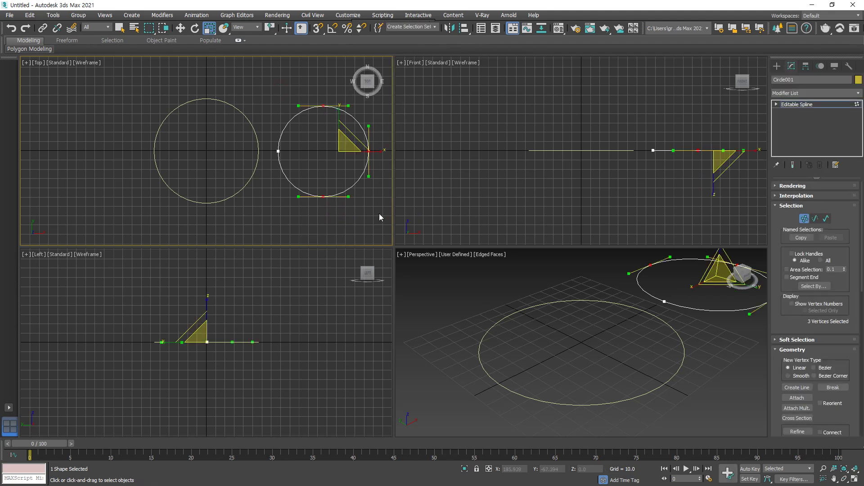
{"action": "left_click", "coordinate": [288, 194]}
{"action": "key", "text": "1"}
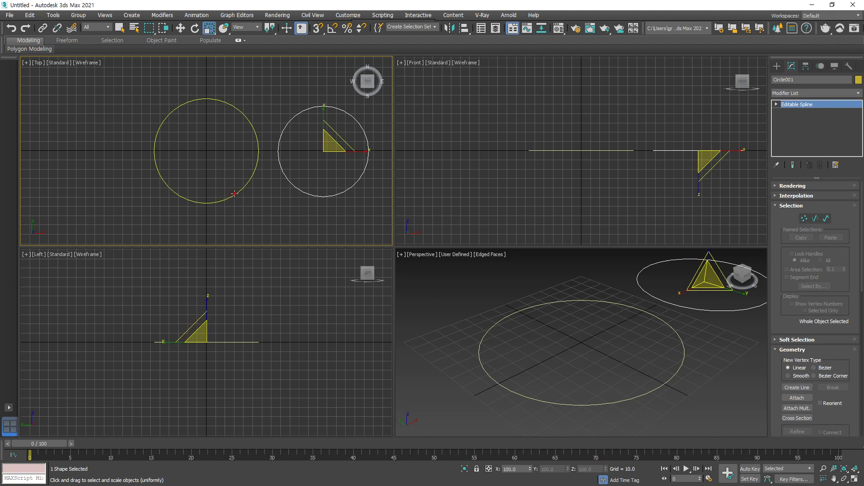
Step: Select all six vertices of the circular NGon spline and change their type to Bezier Corner
{"action": "left_click", "coordinate": [235, 194]}
{"action": "key", "text": "1"}
{"action": "left_click", "coordinate": [255, 220]}
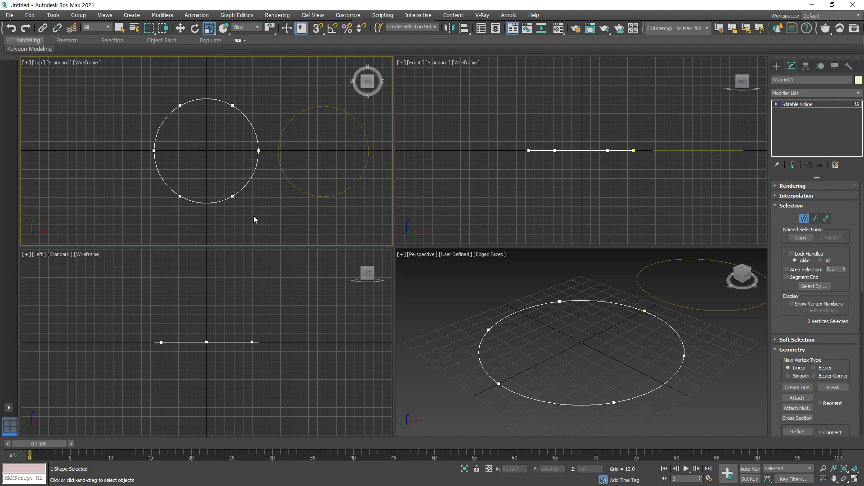
{"action": "left_click_drag", "start_coordinate": [262, 218], "coordinate": [128, 90]}
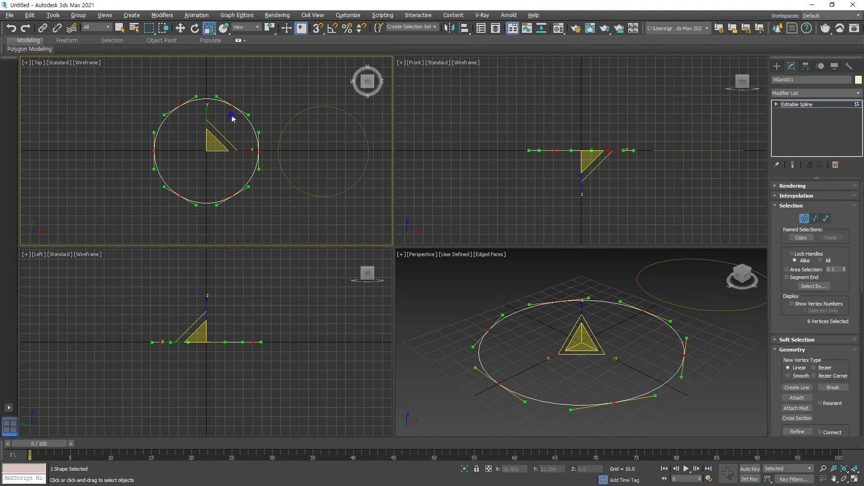
{"action": "right_click", "coordinate": [228, 112]}
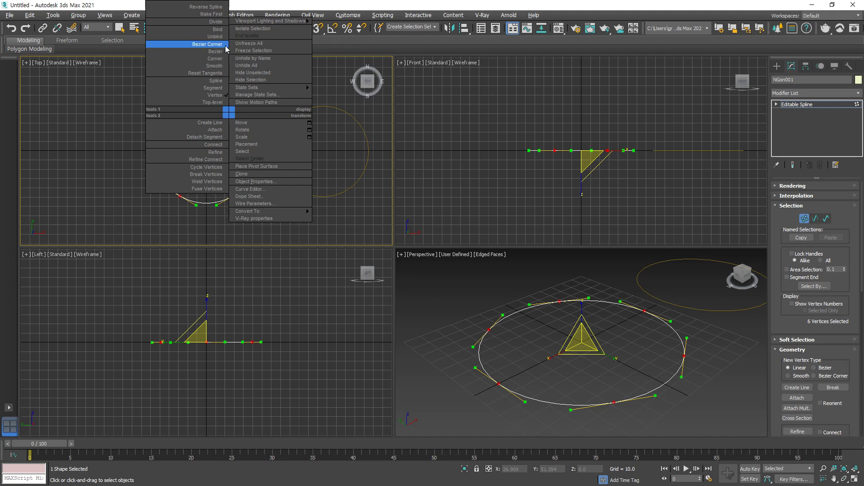
{"action": "left_click", "coordinate": [224, 45]}
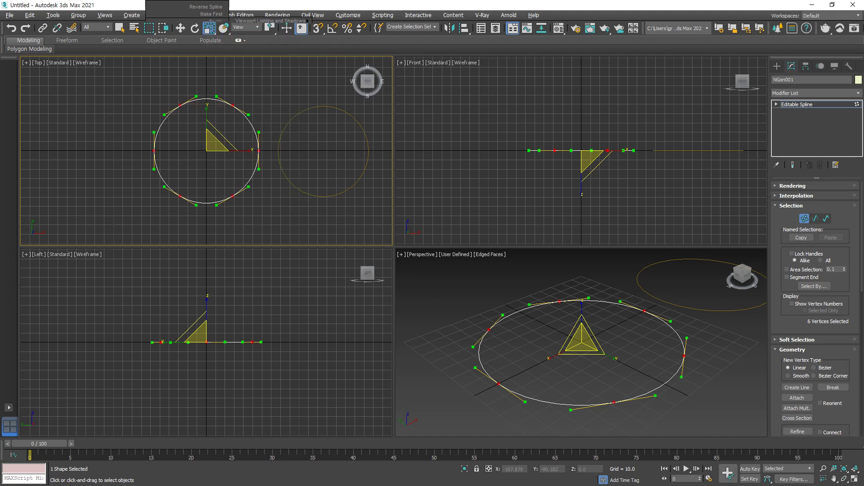
Step: Maximize the Top view, enable Lock Handles with Alike, and slightly move one handle of the NGon's upper-right vertex
{"action": "key", "text": "alt+w"}
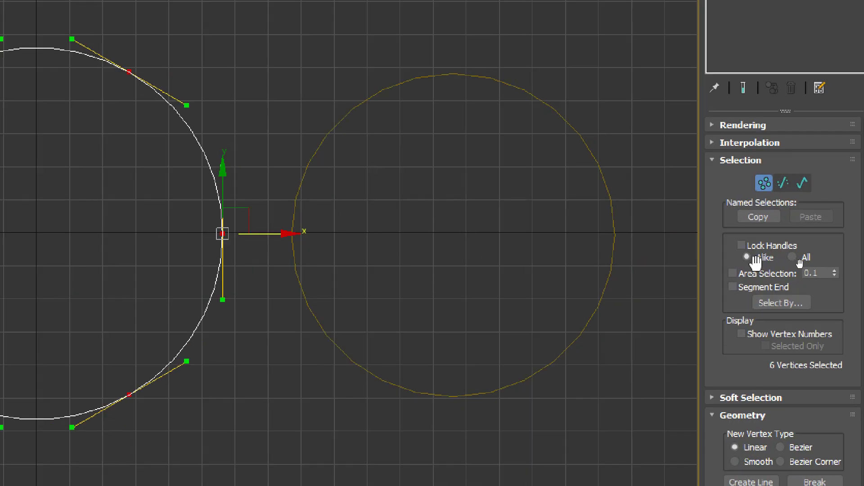
{"action": "left_click", "coordinate": [765, 249]}
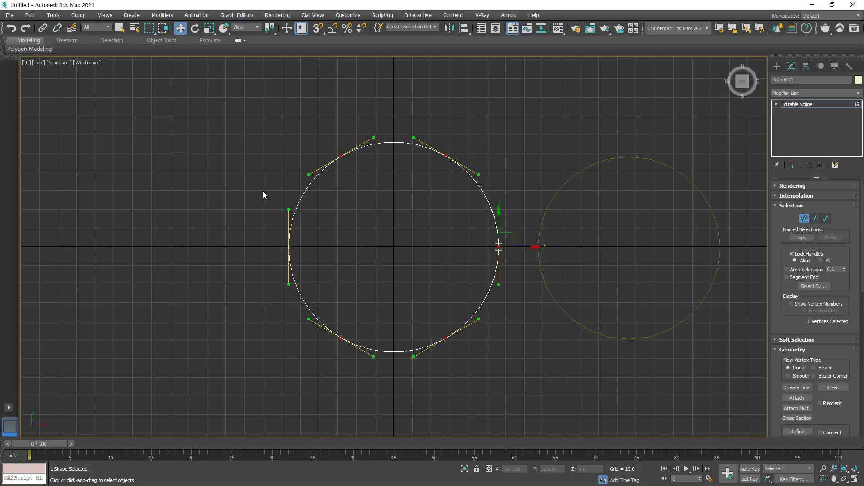
{"action": "mouse_move", "coordinate": [414, 137]}
{"action": "left_mouse_down"}
{"action": "mouse_move", "coordinate": [426, 122]}
{"action": "mouse_move", "coordinate": [406, 115]}
{"action": "mouse_move", "coordinate": [428, 99]}
{"action": "mouse_move", "coordinate": [411, 108]}
{"action": "mouse_move", "coordinate": [413, 137]}
{"action": "mouse_move", "coordinate": [432, 80]}
{"action": "mouse_move", "coordinate": [416, 79]}
{"action": "mouse_move", "coordinate": [409, 96]}
{"action": "mouse_move", "coordinate": [409, 137]}
{"action": "mouse_move", "coordinate": [423, 87]}
{"action": "mouse_move", "coordinate": [416, 137]}
{"action": "left_mouse_up"}
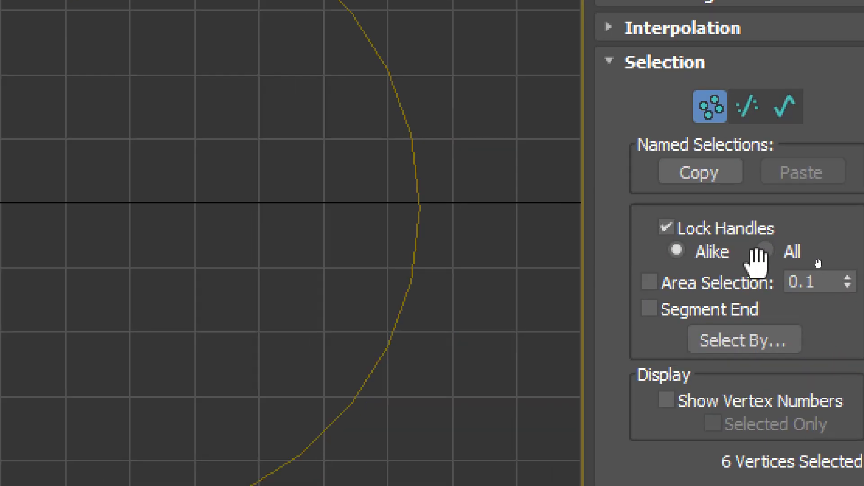
Step: Set Lock Handles to All and move the upper-right vertex's outer handle inward to shorten every handle of the NGon
{"action": "left_click", "coordinate": [820, 262]}
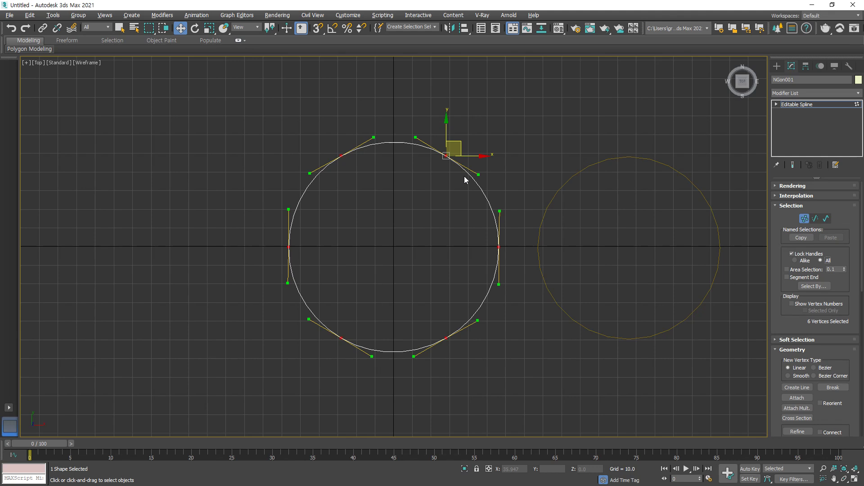
{"action": "mouse_move", "coordinate": [478, 175]}
{"action": "left_mouse_down"}
{"action": "mouse_move", "coordinate": [494, 149]}
{"action": "mouse_move", "coordinate": [481, 176]}
{"action": "mouse_move", "coordinate": [484, 187]}
{"action": "mouse_move", "coordinate": [492, 183]}
{"action": "mouse_move", "coordinate": [494, 144]}
{"action": "mouse_move", "coordinate": [480, 168]}
{"action": "mouse_move", "coordinate": [484, 159]}
{"action": "mouse_move", "coordinate": [476, 157]}
{"action": "mouse_move", "coordinate": [468, 179]}
{"action": "mouse_move", "coordinate": [482, 155]}
{"action": "mouse_move", "coordinate": [460, 174]}
{"action": "mouse_move", "coordinate": [471, 175]}
{"action": "left_mouse_up"}
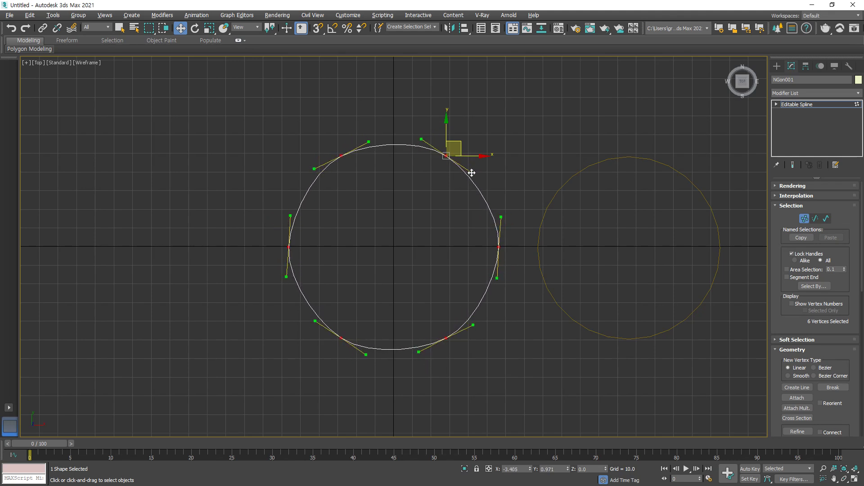
Step: Change the NGon's six selected vertices to Bezier and lengthen and tilt all their handles together with Lock Handles set to Alike
{"action": "right_click", "coordinate": [442, 153]}
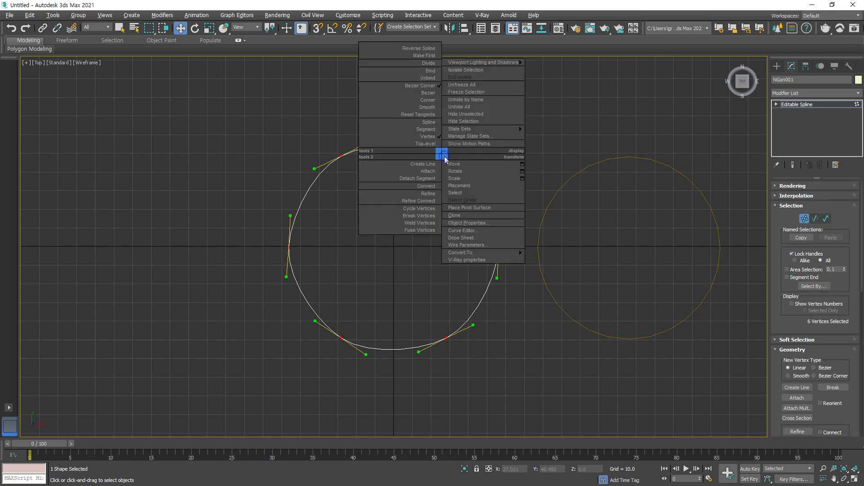
{"action": "left_click", "coordinate": [412, 93]}
{"action": "left_click_drag", "start_coordinate": [483, 157], "coordinate": [478, 175]}
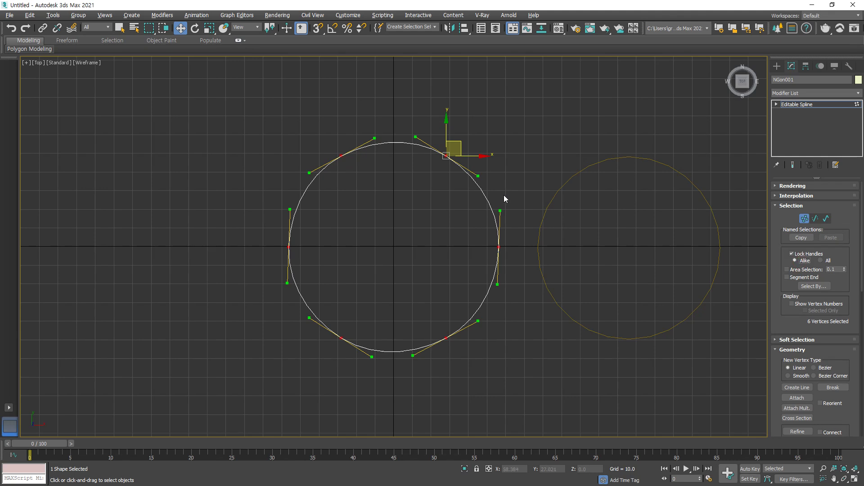
{"action": "mouse_move", "coordinate": [476, 174]}
{"action": "left_mouse_down"}
{"action": "mouse_move", "coordinate": [482, 166]}
{"action": "mouse_move", "coordinate": [467, 192]}
{"action": "mouse_move", "coordinate": [488, 158]}
{"action": "mouse_move", "coordinate": [478, 179]}
{"action": "mouse_move", "coordinate": [482, 158]}
{"action": "mouse_move", "coordinate": [469, 166]}
{"action": "mouse_move", "coordinate": [475, 161]}
{"action": "left_mouse_up"}
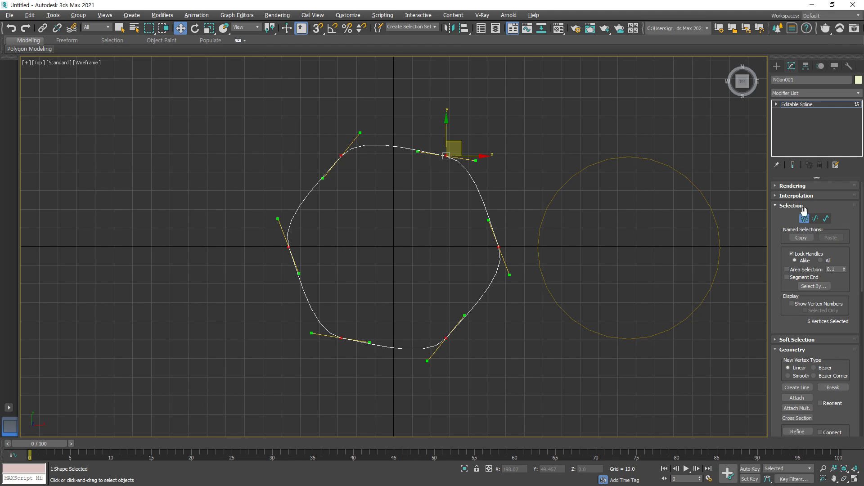
Step: Leave vertex level, delete both circular shapes, and return to the four-view layout
{"action": "left_click", "coordinate": [805, 220]}
{"action": "key", "text": "Delete"}
{"action": "left_click", "coordinate": [679, 321]}
{"action": "key", "text": "Delete"}
{"action": "left_click", "coordinate": [855, 479]}
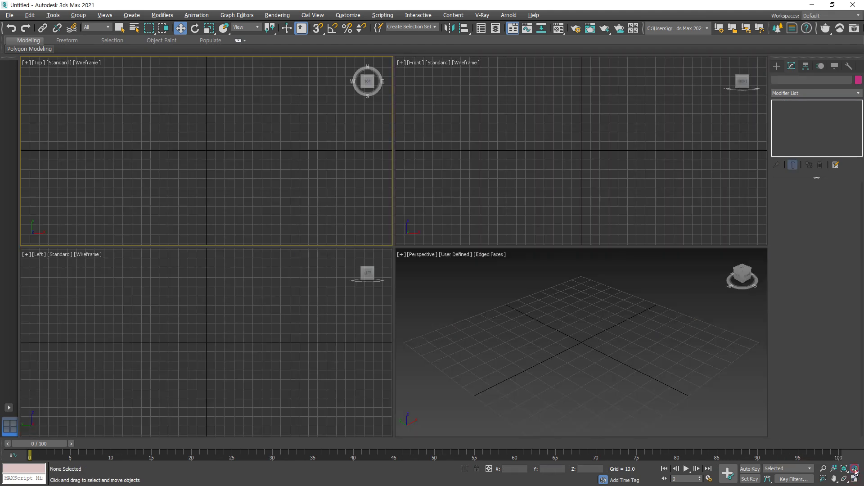
Step: Create a circular NGon left of the origin in the Top view with radius 100 and 12 sides
{"action": "left_click", "coordinate": [774, 64]}
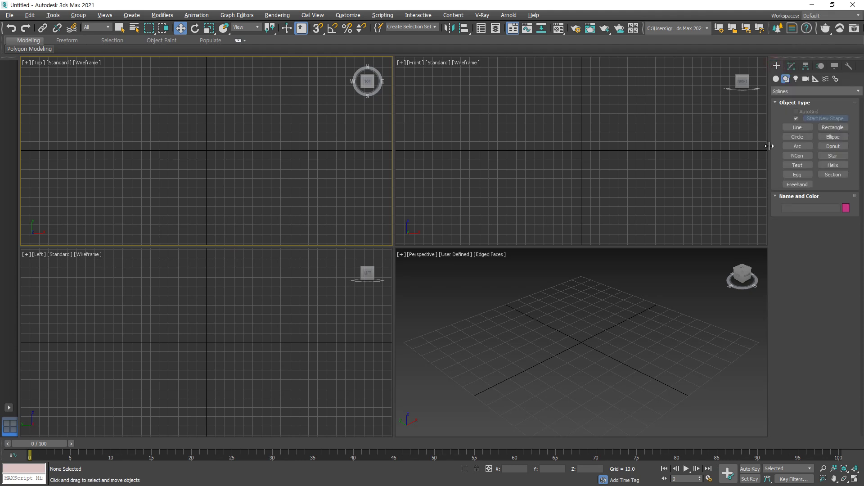
{"action": "left_click", "coordinate": [797, 155]}
{"action": "left_click_drag", "start_coordinate": [102, 151], "coordinate": [104, 118]}
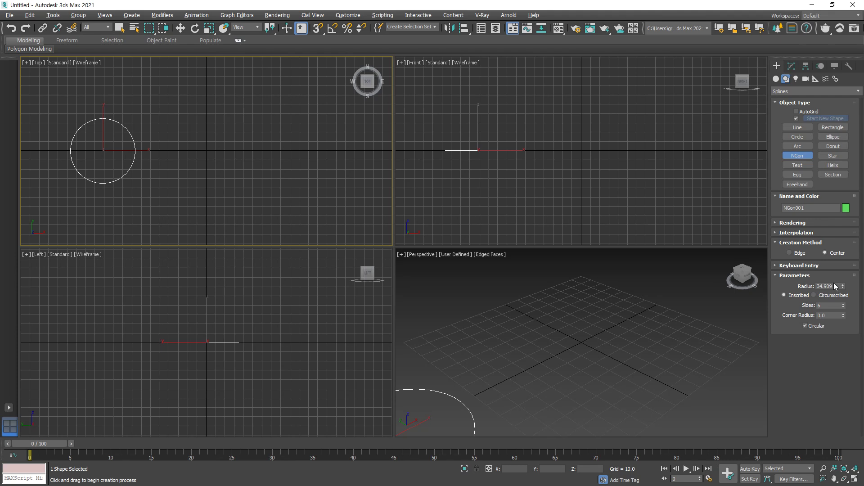
{"action": "left_click_drag", "start_coordinate": [836, 286], "coordinate": [788, 285]}
{"action": "type", "text": "100"}
{"action": "key", "text": "Return"}
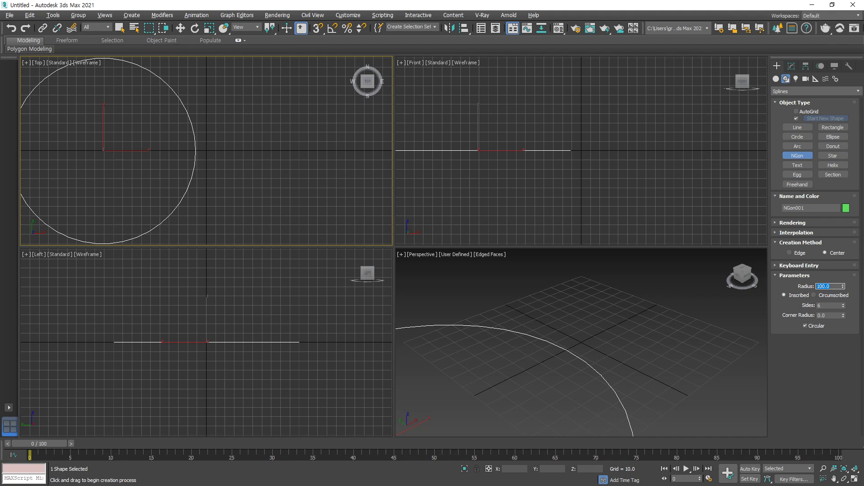
{"action": "key", "text": "Tab"}
{"action": "type", "text": "12"}
{"action": "key", "text": "Return"}
{"action": "scroll", "coordinate": [260, 146], "scroll_direction": "down", "scroll_amount": 2}
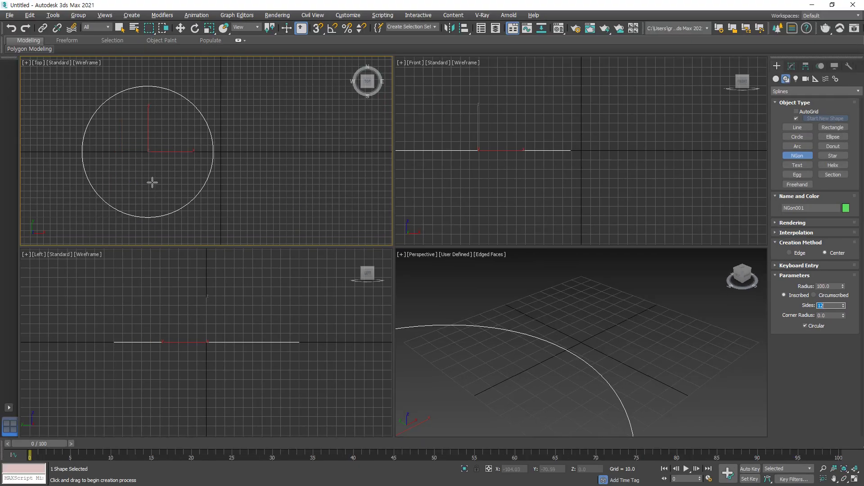
Step: Clone the NGon as two independent copies spaced about 216.8 units apart along X, and select all three shapes
{"action": "key", "text": "w"}
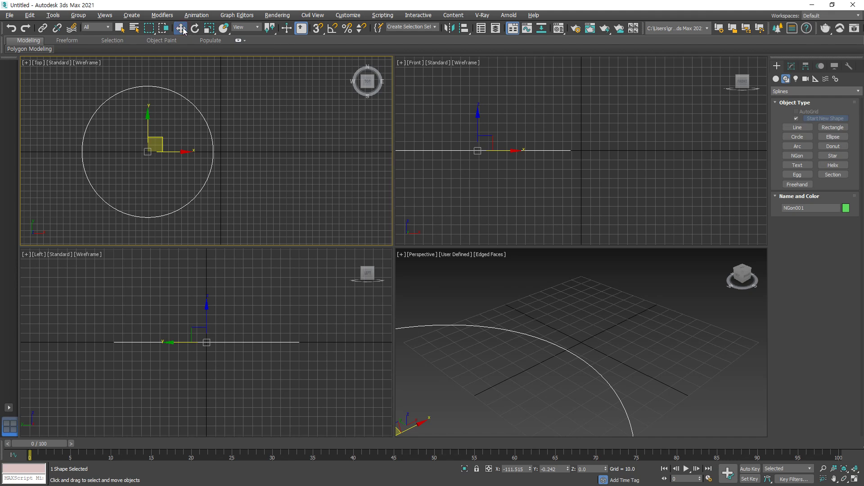
{"action": "left_click_drag", "start_coordinate": [182, 151], "coordinate": [314, 153], "text": "shift"}
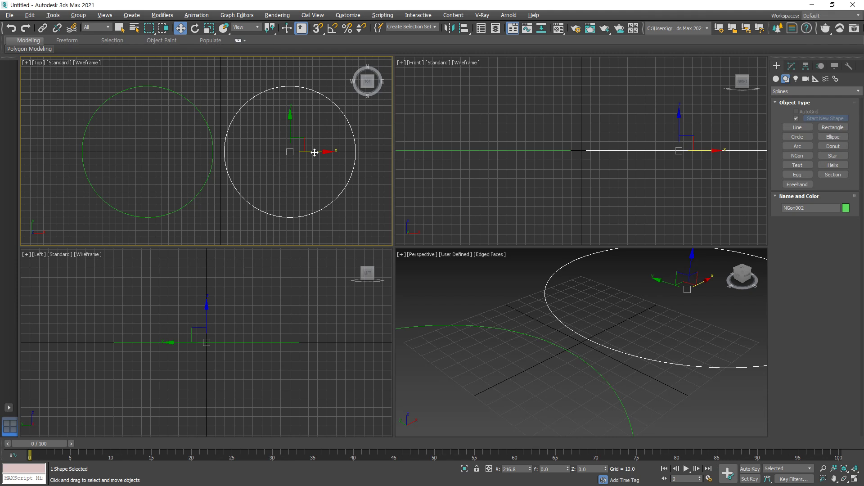
{"action": "left_click_drag", "start_coordinate": [314, 152], "coordinate": [314, 153], "text": "shift"}
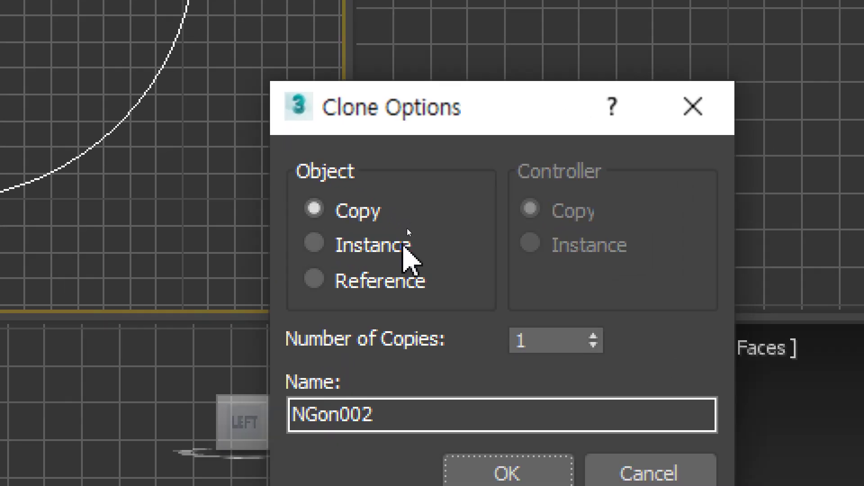
{"action": "left_click", "coordinate": [593, 337]}
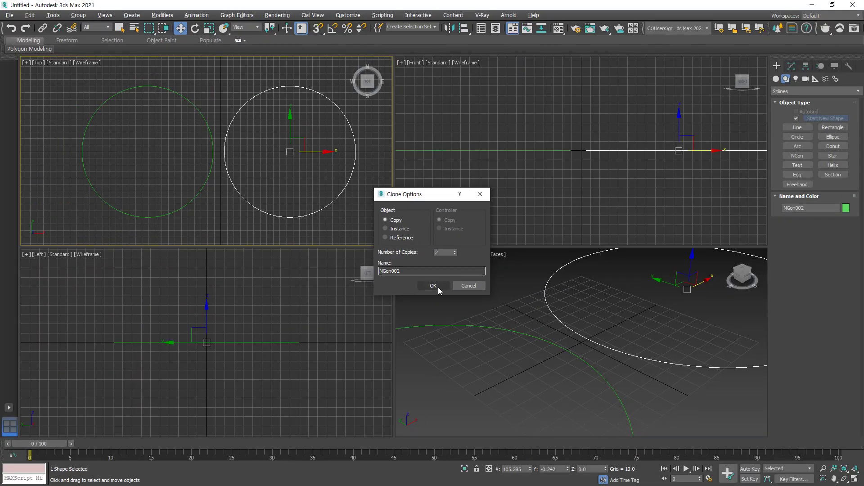
{"action": "left_click", "coordinate": [508, 473]}
{"action": "scroll", "coordinate": [299, 187], "scroll_direction": "down", "scroll_amount": 4}
{"action": "middle_click_drag", "start_coordinate": [298, 185], "coordinate": [184, 165]}
{"action": "left_click_drag", "start_coordinate": [286, 193], "coordinate": [74, 112]}
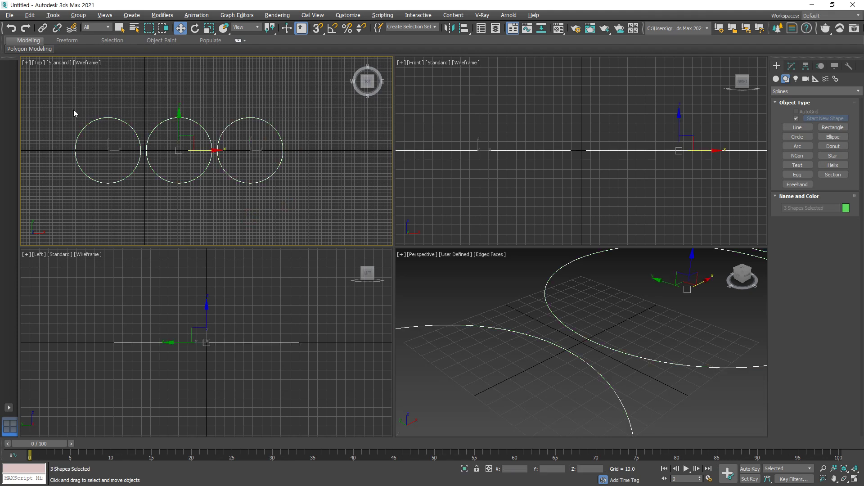
Step: Draw a straight vertical line in the Front view, starting at the origin and going upward above the circles
{"action": "left_click", "coordinate": [285, 207]}
{"action": "scroll", "coordinate": [569, 193], "scroll_direction": "down", "scroll_amount": 4}
{"action": "middle_click_drag", "start_coordinate": [586, 174], "coordinate": [560, 193]}
{"action": "left_click_drag", "start_coordinate": [551, 192], "coordinate": [545, 109]}
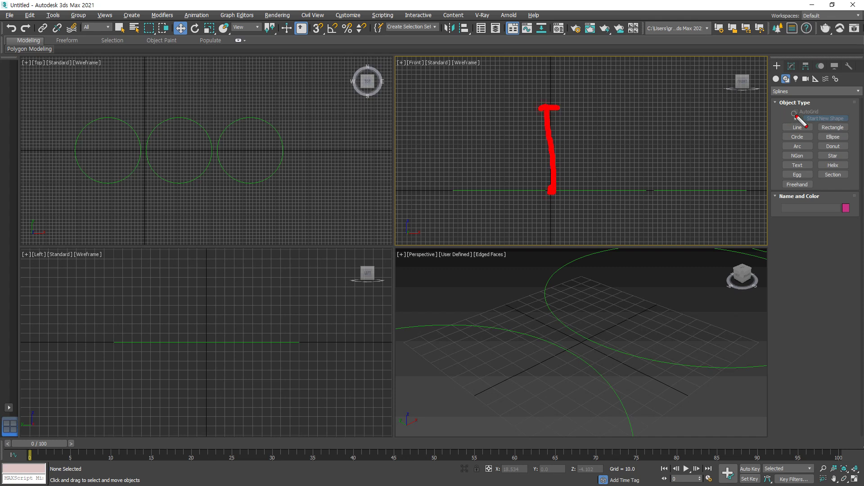
{"action": "left_click", "coordinate": [797, 128]}
{"action": "left_click", "coordinate": [551, 189]}
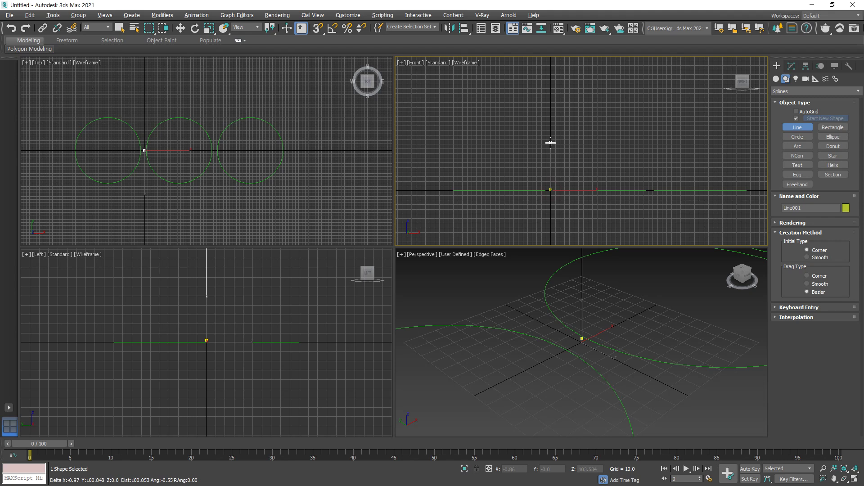
{"action": "left_click", "coordinate": [545, 75]}
{"action": "right_click", "coordinate": [619, 152]}
{"action": "scroll", "coordinate": [612, 150], "scroll_direction": "down", "scroll_amount": 1}
{"action": "scroll", "coordinate": [641, 281], "scroll_direction": "down", "scroll_amount": 3}
{"action": "scroll", "coordinate": [634, 307], "scroll_direction": "down", "scroll_amount": 2}
{"action": "middle_click_drag", "start_coordinate": [635, 307], "coordinate": [622, 359]}
{"action": "right_click", "coordinate": [669, 129]}
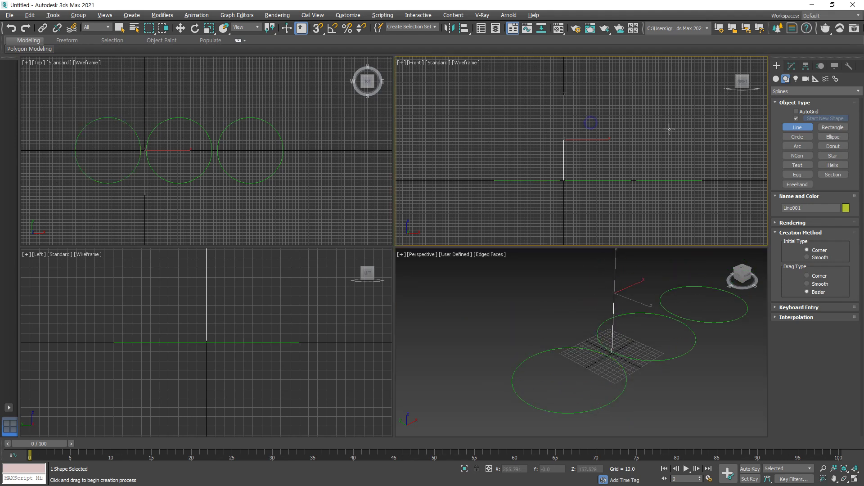
Step: Lower the line's top vertex slightly in the Front view, return to object level, and clear the selection
{"action": "left_click", "coordinate": [792, 67]}
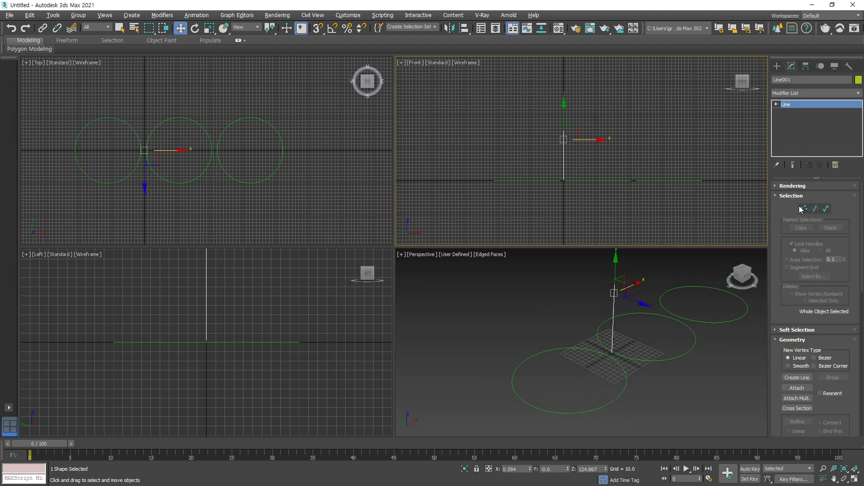
{"action": "left_click_drag", "start_coordinate": [612, 95], "coordinate": [512, 158]}
{"action": "key", "text": "1"}
{"action": "left_click_drag", "start_coordinate": [563, 75], "coordinate": [563, 82]}
{"action": "left_click", "coordinate": [622, 121]}
{"action": "left_click", "coordinate": [785, 103]}
{"action": "left_click", "coordinate": [648, 122]}
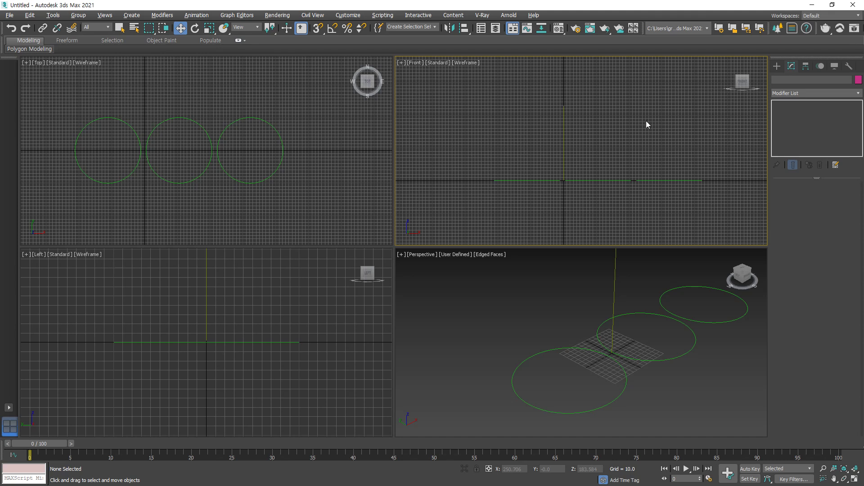
Step: Select the line's first vertex at its lower end in a maximized Front view
{"action": "left_click", "coordinate": [564, 130]}
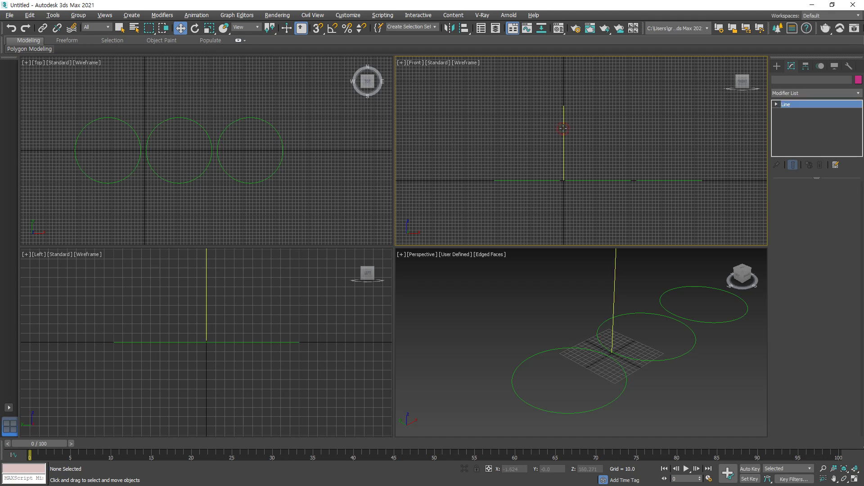
{"action": "key", "text": "1"}
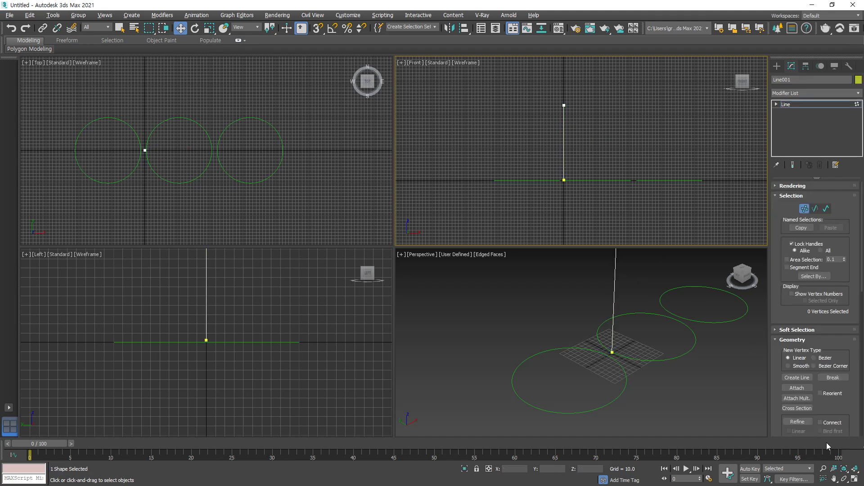
{"action": "left_click", "coordinate": [854, 479]}
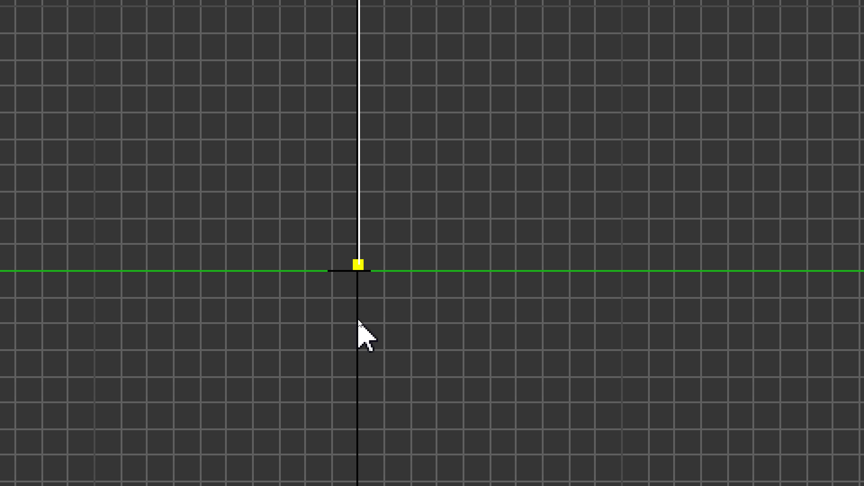
{"action": "left_click_drag", "start_coordinate": [423, 272], "coordinate": [299, 205]}
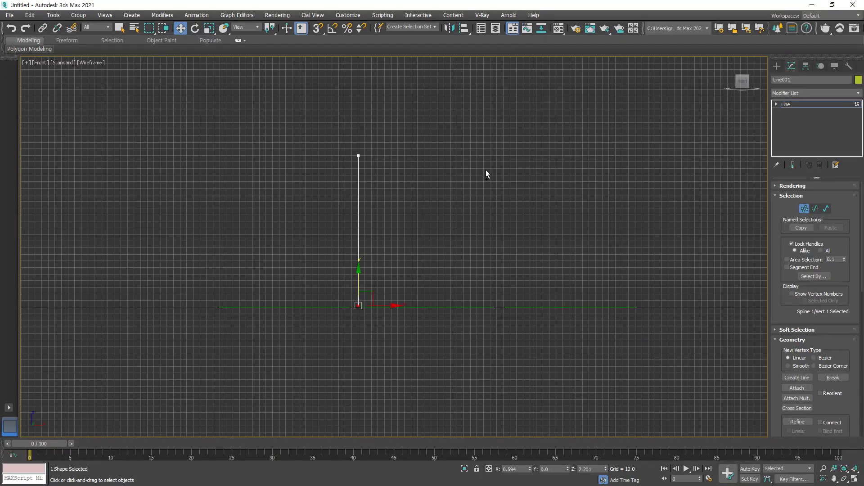
{"action": "key", "text": "ctrl+alt+d"}
{"action": "left_click_drag", "start_coordinate": [416, 158], "coordinate": [433, 288]}
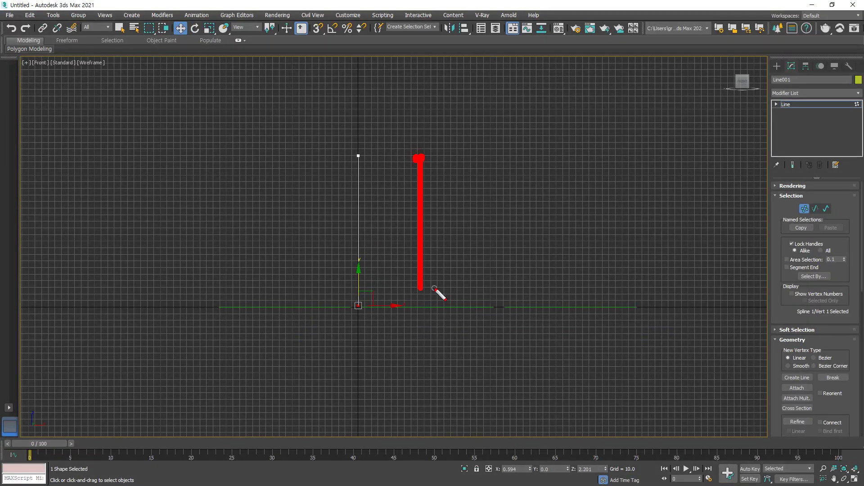
{"action": "mouse_move", "coordinate": [460, 145]}
{"action": "left_mouse_down"}
{"action": "mouse_move", "coordinate": [381, 149]}
{"action": "mouse_move", "coordinate": [398, 141]}
{"action": "left_mouse_up"}
{"action": "mouse_move", "coordinate": [451, 306]}
{"action": "left_mouse_down"}
{"action": "mouse_move", "coordinate": [465, 303]}
{"action": "mouse_move", "coordinate": [409, 297]}
{"action": "left_mouse_up"}
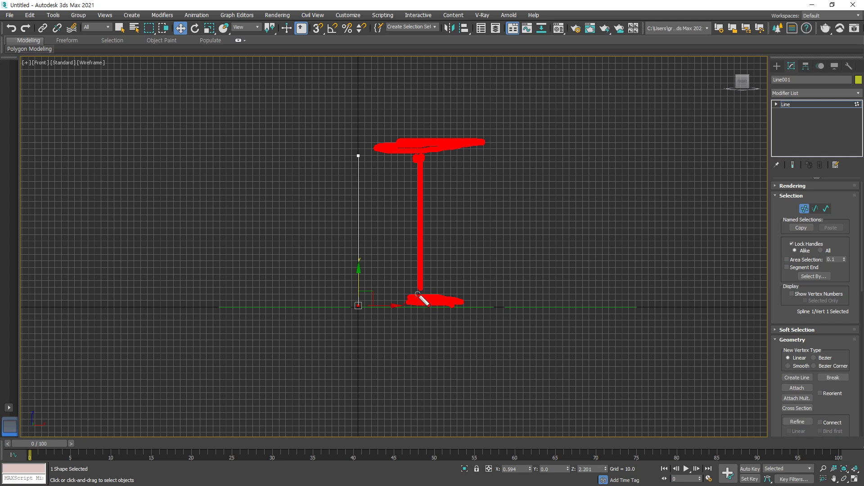
{"action": "key", "text": "Escape"}
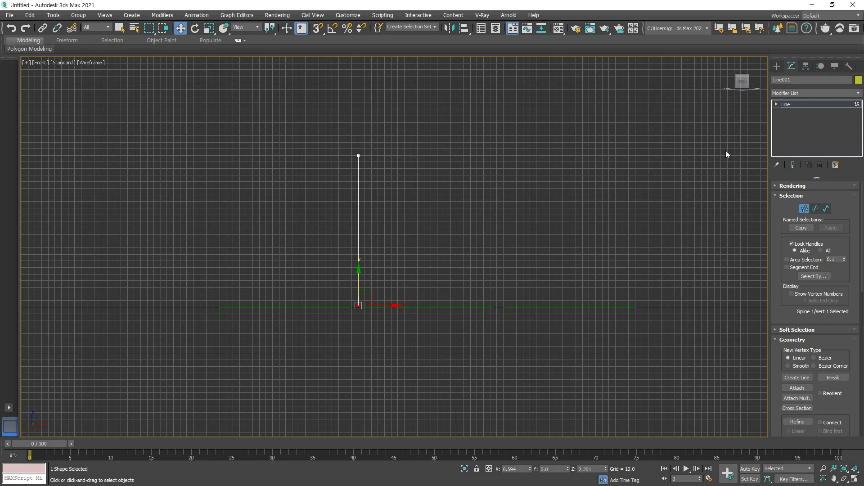
Step: Draw a second vertical line beside the first, from its top height down to the circles' level, and select both lines
{"action": "left_click", "coordinate": [800, 104]}
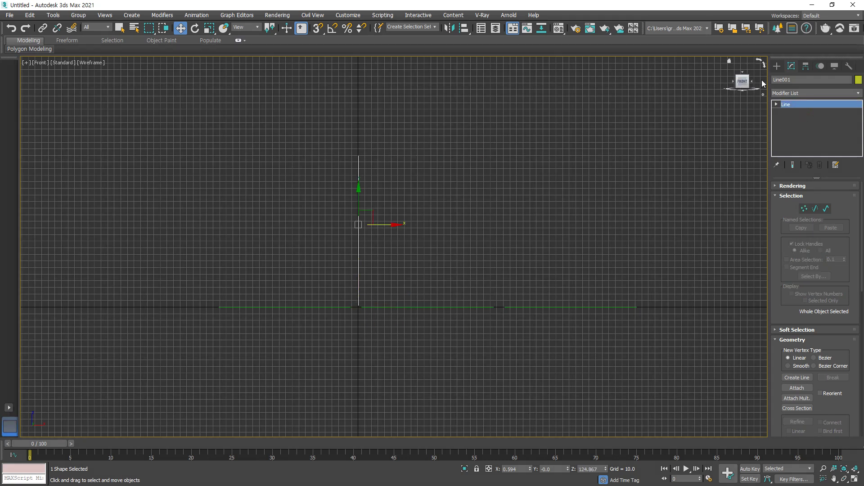
{"action": "left_click", "coordinate": [777, 66]}
{"action": "left_click", "coordinate": [792, 128]}
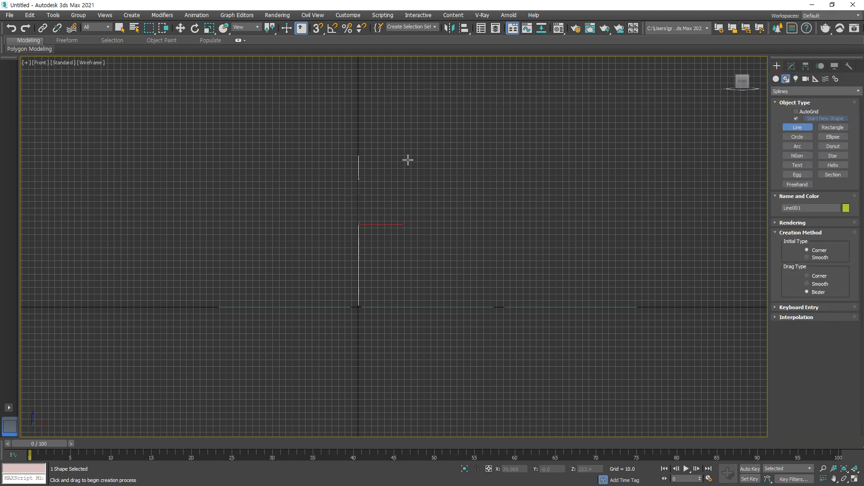
{"action": "left_click", "coordinate": [408, 157]}
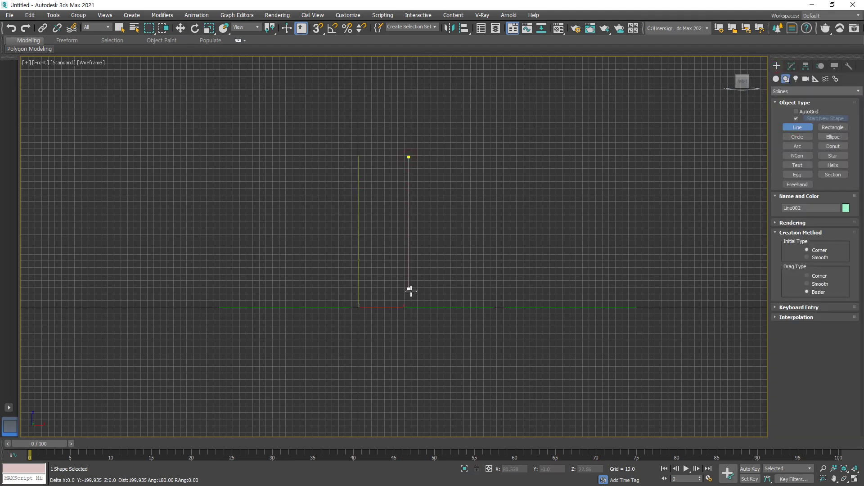
{"action": "left_click", "coordinate": [409, 305]}
{"action": "key", "text": "w"}
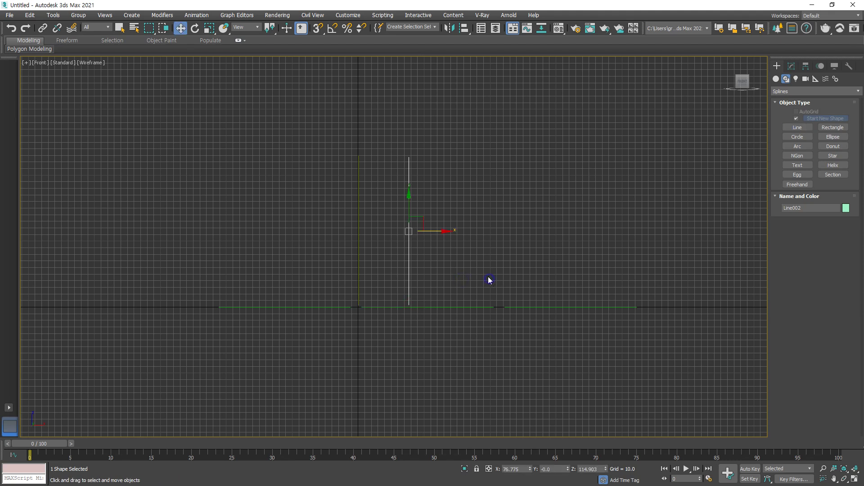
{"action": "left_click", "coordinate": [392, 221]}
{"action": "left_click_drag", "start_coordinate": [336, 207], "coordinate": [336, 207]}
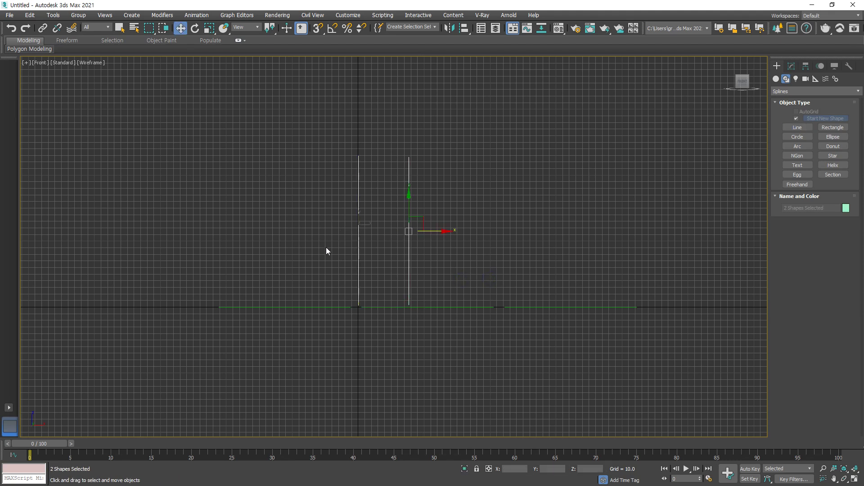
{"action": "key", "text": "ctrl+shift+3"}
{"action": "mouse_move", "coordinate": [365, 249]}
{"action": "left_mouse_down"}
{"action": "mouse_move", "coordinate": [370, 235]}
{"action": "mouse_move", "coordinate": [356, 247]}
{"action": "left_mouse_up"}
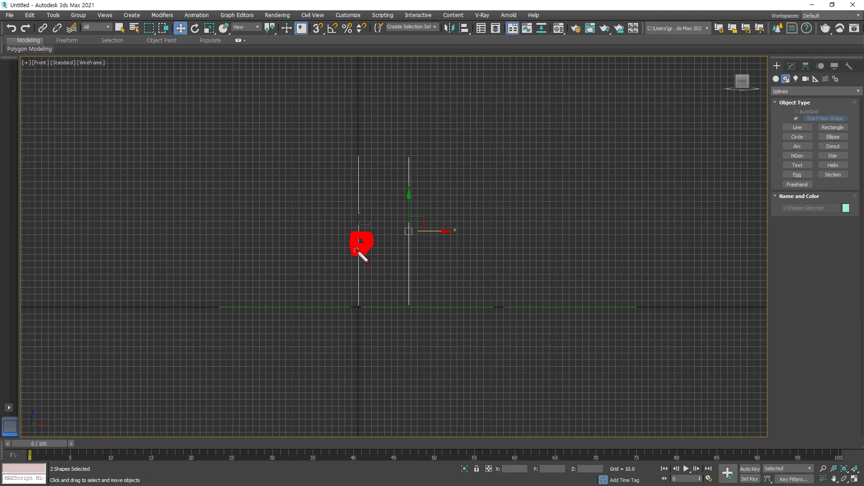
{"action": "mouse_move", "coordinate": [365, 303]}
{"action": "left_mouse_down"}
{"action": "mouse_move", "coordinate": [342, 184]}
{"action": "mouse_move", "coordinate": [357, 195]}
{"action": "left_mouse_up"}
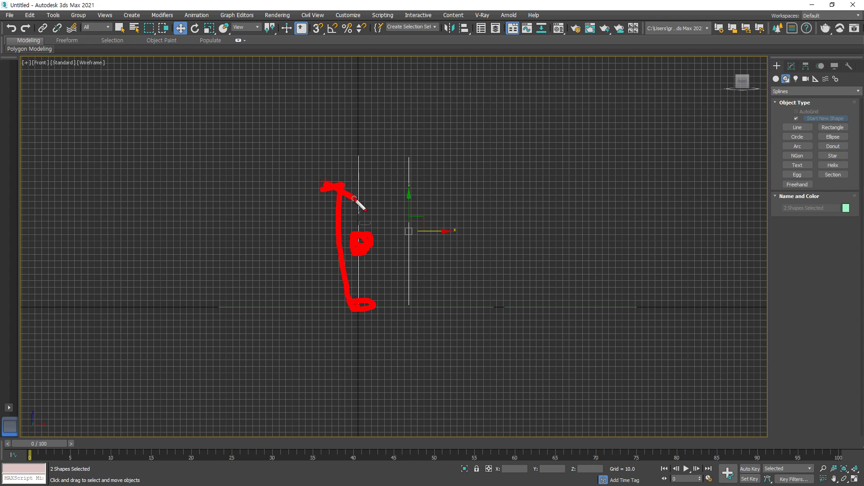
{"action": "left_click_drag", "start_coordinate": [413, 158], "coordinate": [445, 279]}
{"action": "key", "text": "Escape"}
Step: Move the first line left along X, away from the second line, and select both lines again
{"action": "left_click", "coordinate": [358, 245]}
{"action": "left_click_drag", "start_coordinate": [385, 225], "coordinate": [329, 225]}
{"action": "left_click_drag", "start_coordinate": [450, 242], "coordinate": [234, 250]}
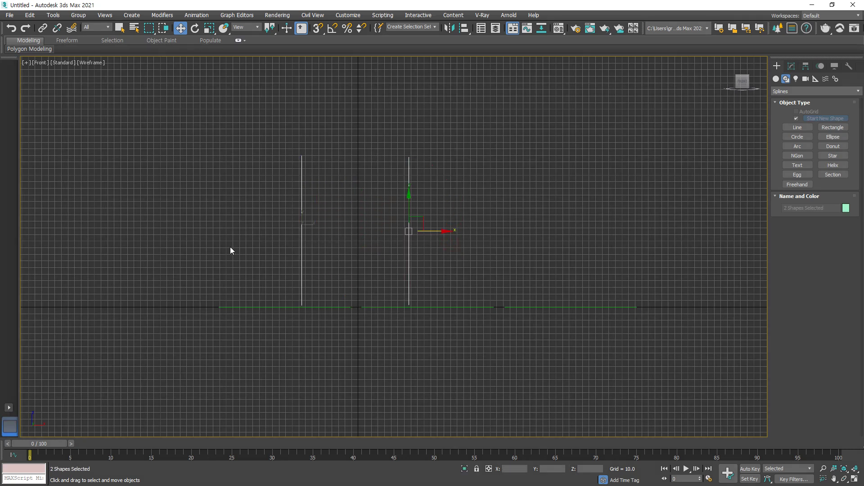
{"action": "key", "text": "ctrl+alt+d"}
{"action": "mouse_move", "coordinate": [303, 307]}
{"action": "left_mouse_down"}
{"action": "mouse_move", "coordinate": [259, 179]}
{"action": "mouse_move", "coordinate": [243, 187]}
{"action": "mouse_move", "coordinate": [286, 196]}
{"action": "left_mouse_up"}
{"action": "left_click_drag", "start_coordinate": [421, 159], "coordinate": [435, 267]}
{"action": "key", "text": "ctrl+alt+d"}
{"action": "left_click", "coordinate": [796, 128]}
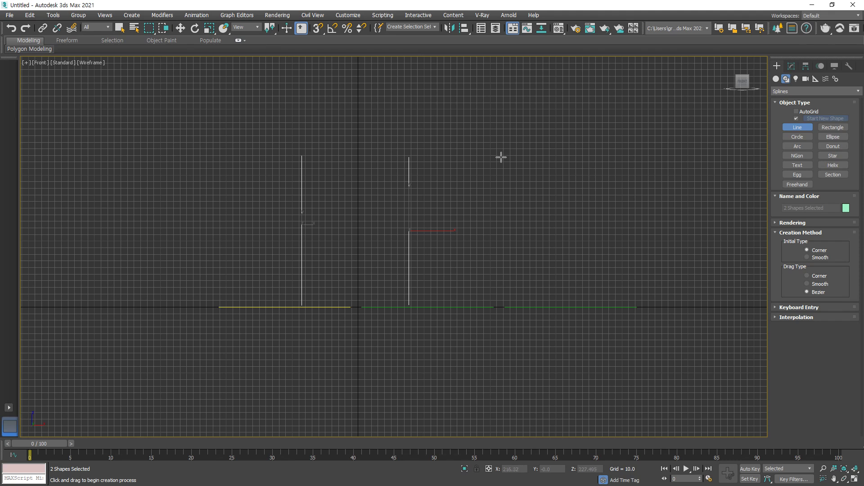
{"action": "left_click_drag", "start_coordinate": [501, 158], "coordinate": [500, 218]}
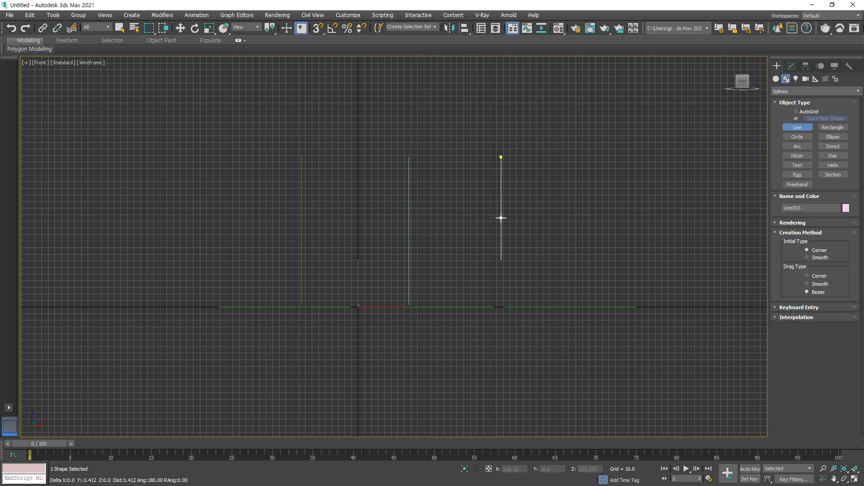
{"action": "right_click", "coordinate": [592, 179]}
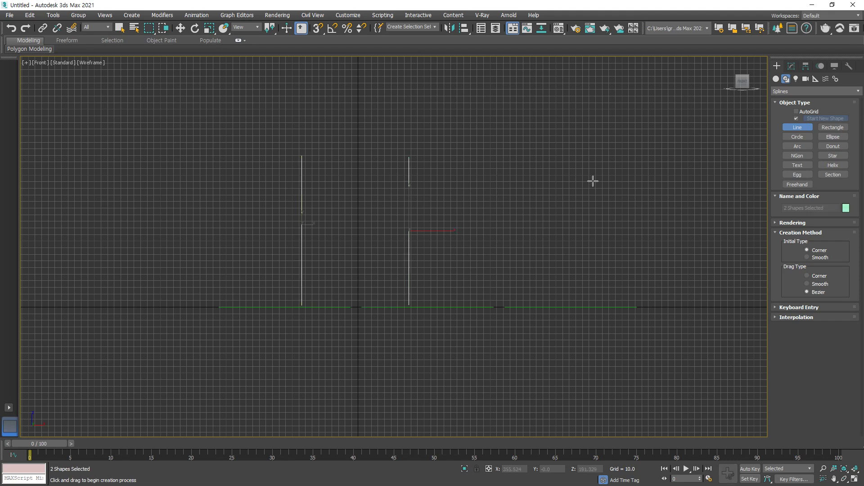
{"action": "left_click", "coordinate": [502, 161]}
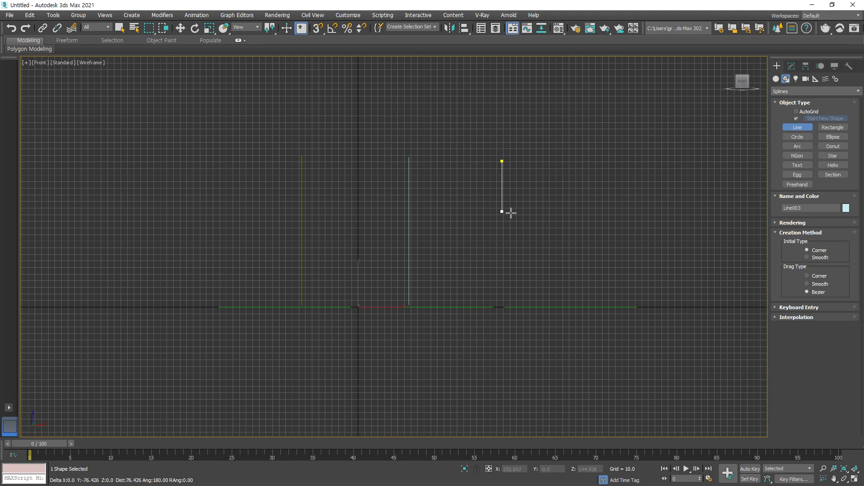
{"action": "left_click", "coordinate": [501, 292]}
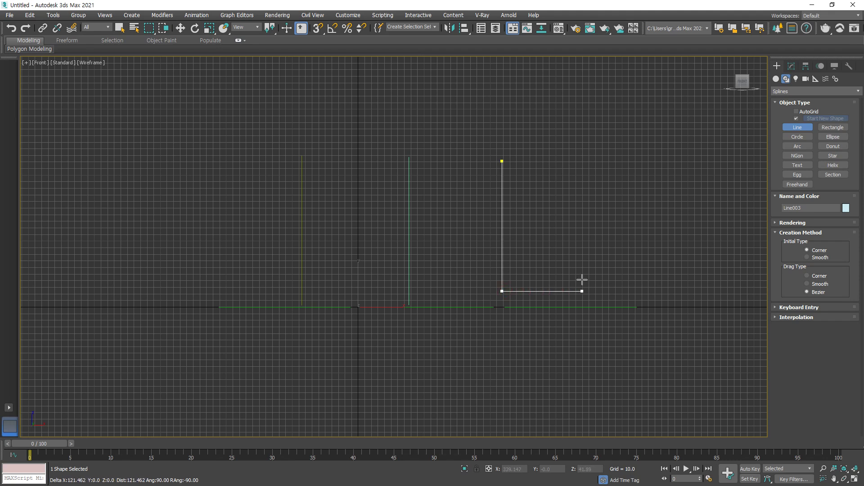
{"action": "right_click", "coordinate": [584, 273]}
{"action": "key", "text": "Delete"}
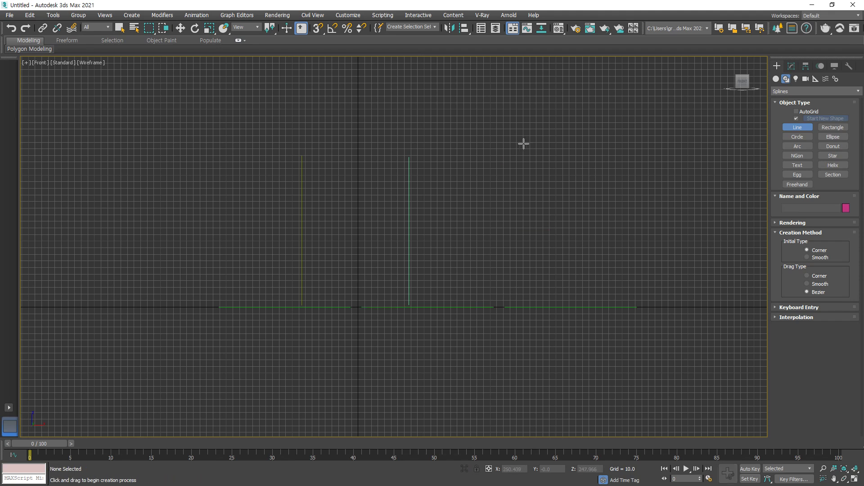
{"action": "left_click", "coordinate": [489, 160]}
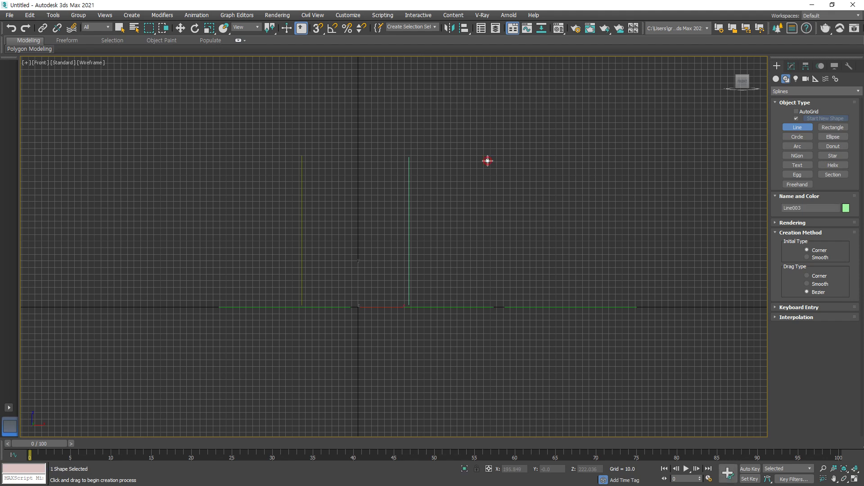
{"action": "right_click", "coordinate": [497, 175]}
Step: Draw a third, roughly vertical line with a Bezier start point beside the two existing lines in the Front view
{"action": "left_click", "coordinate": [491, 162]}
{"action": "left_click_drag", "start_coordinate": [424, 203], "coordinate": [425, 205]}
{"action": "left_click", "coordinate": [493, 294]}
{"action": "right_click", "coordinate": [563, 225]}
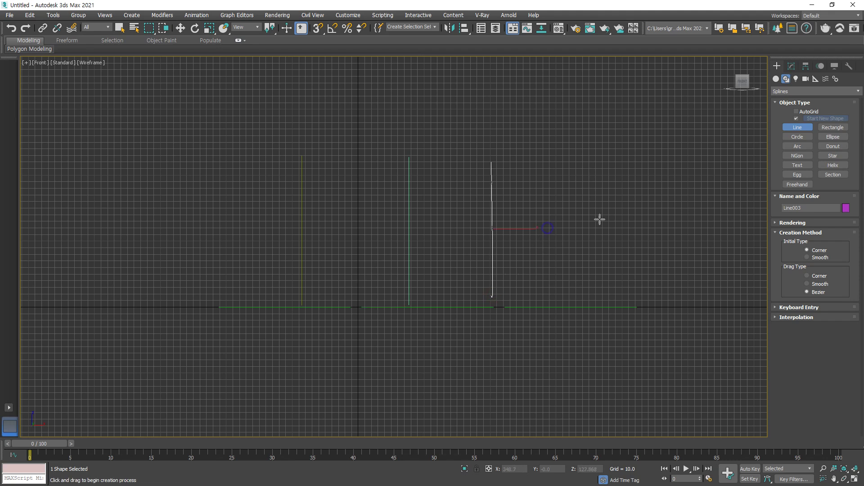
Step: Bend the third line into an outward curve with the Bezier handle of its upper vertex, and leave vertex editing
{"action": "key", "text": "1"}
{"action": "left_click_drag", "start_coordinate": [513, 143], "coordinate": [468, 220]}
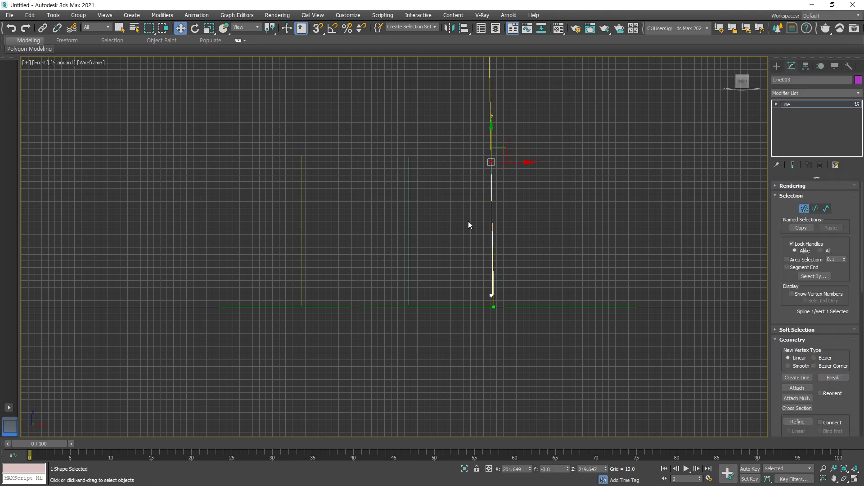
{"action": "left_click_drag", "start_coordinate": [498, 307], "coordinate": [599, 267]}
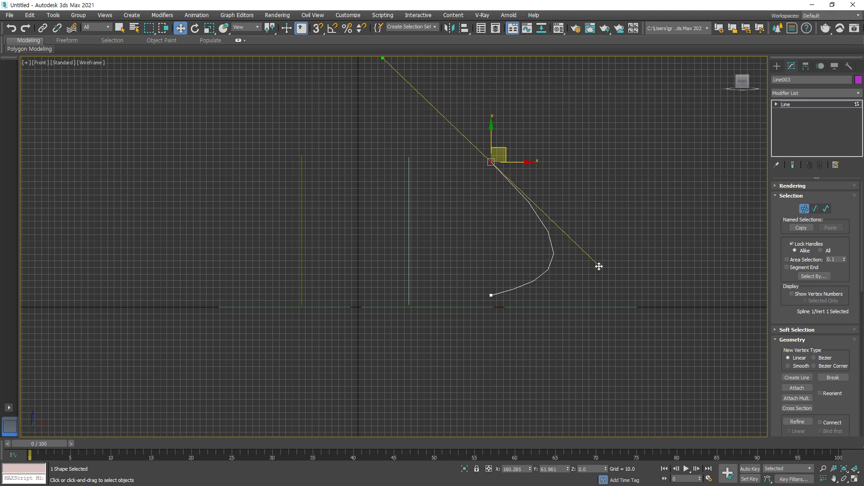
{"action": "left_click", "coordinate": [410, 186]}
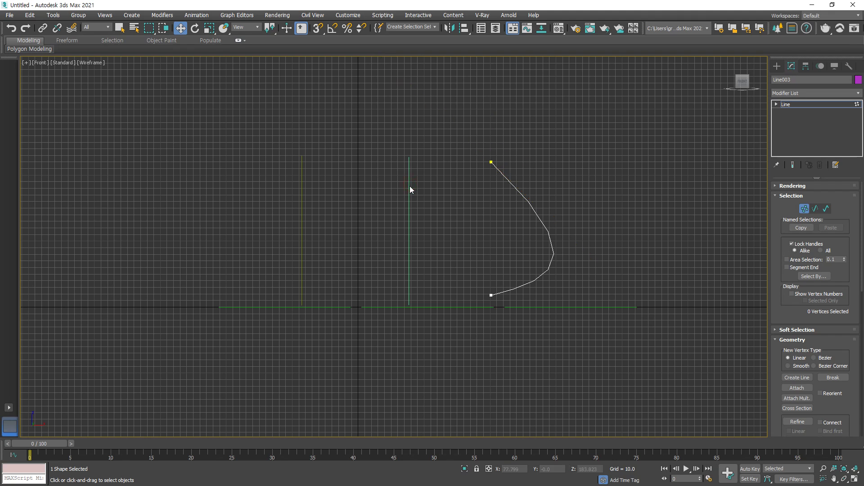
{"action": "key", "text": "1"}
Step: Examine the upper and lower end vertices of the pale green line to identify its first vertex
{"action": "left_click", "coordinate": [409, 185]}
{"action": "key", "text": "1"}
{"action": "left_click", "coordinate": [408, 157]}
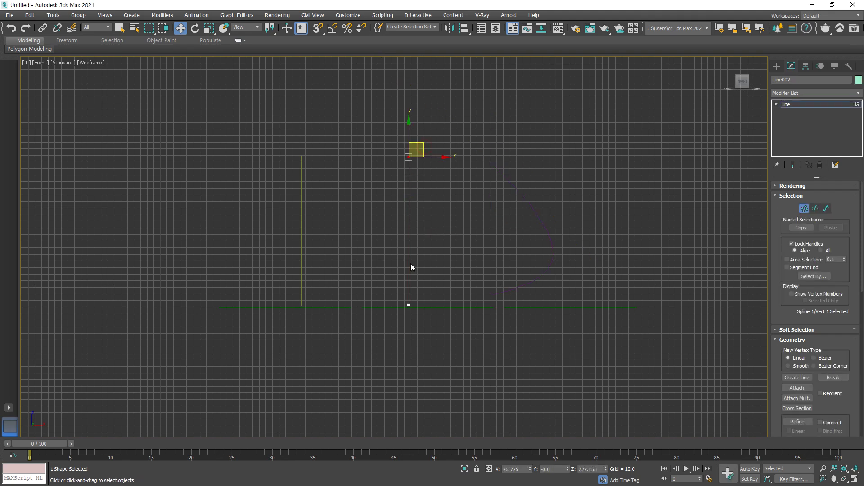
{"action": "left_click_drag", "start_coordinate": [400, 304], "coordinate": [377, 287]}
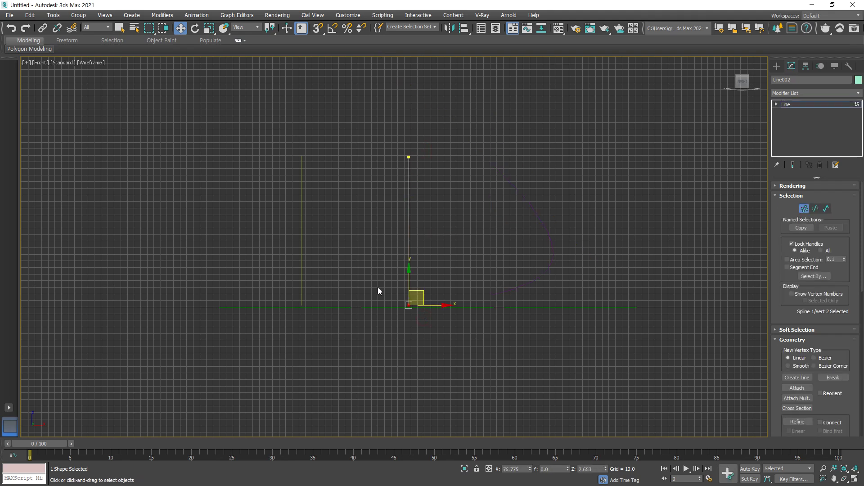
Step: Delete the curved third line as a whole object
{"action": "left_click", "coordinate": [483, 240]}
{"action": "key", "text": "1"}
{"action": "left_click_drag", "start_coordinate": [569, 213], "coordinate": [506, 228]}
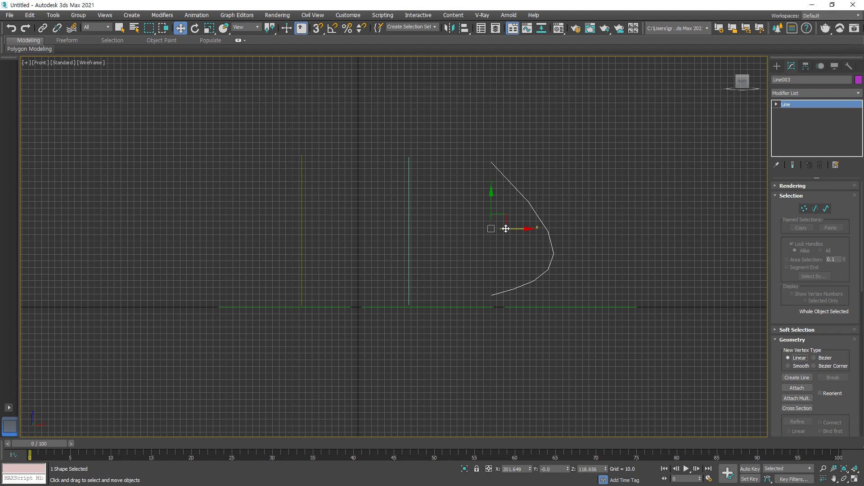
{"action": "key", "text": "Delete"}
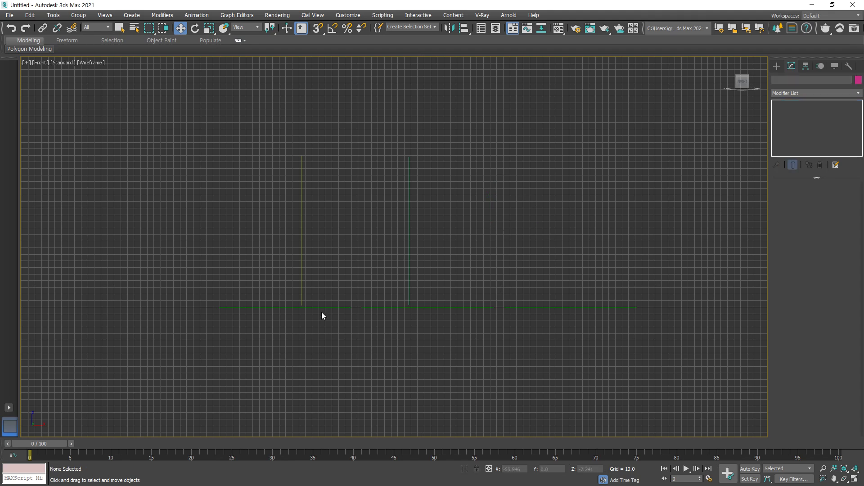
Step: Switch from the maximized Front view to a maximized Perspective view, zoomed to the scene's extents
{"action": "left_click", "coordinate": [854, 480]}
{"action": "left_click", "coordinate": [854, 469]}
{"action": "left_click", "coordinate": [673, 399]}
{"action": "left_click", "coordinate": [854, 479]}
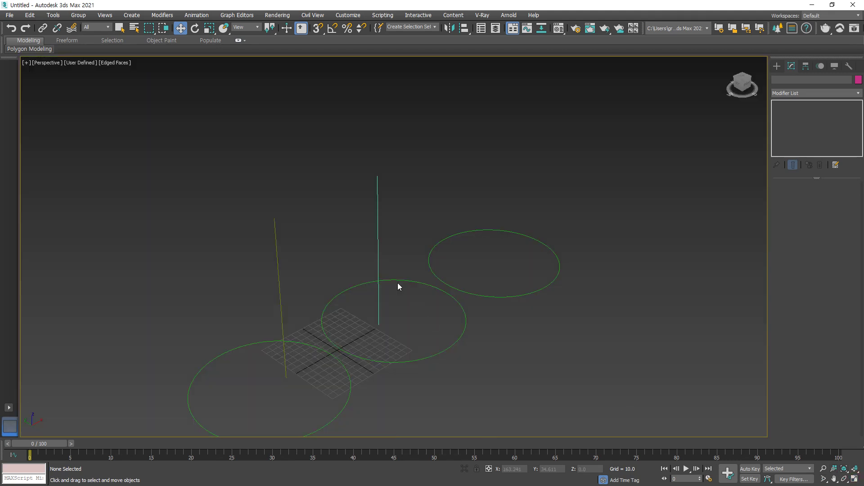
Step: Create a Loft compound object with the olive line as path and the nearest round shape as cross-section
{"action": "left_click", "coordinate": [310, 178]}
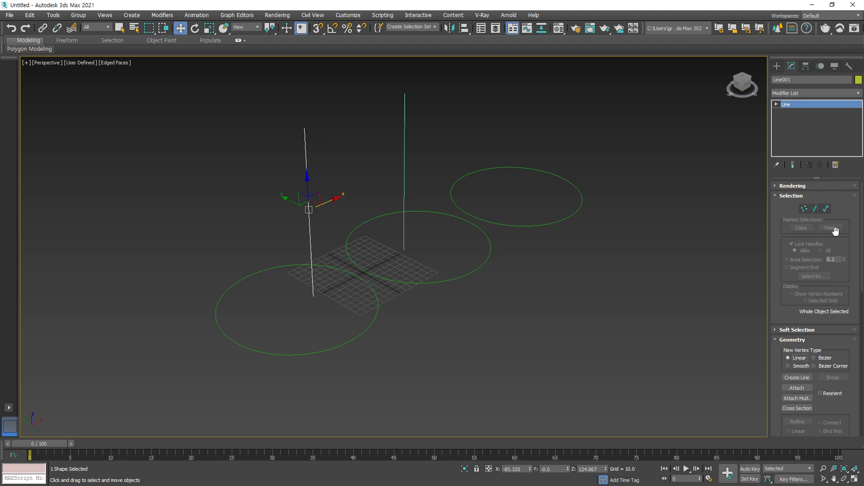
{"action": "left_click", "coordinate": [775, 68]}
{"action": "left_click", "coordinate": [776, 79]}
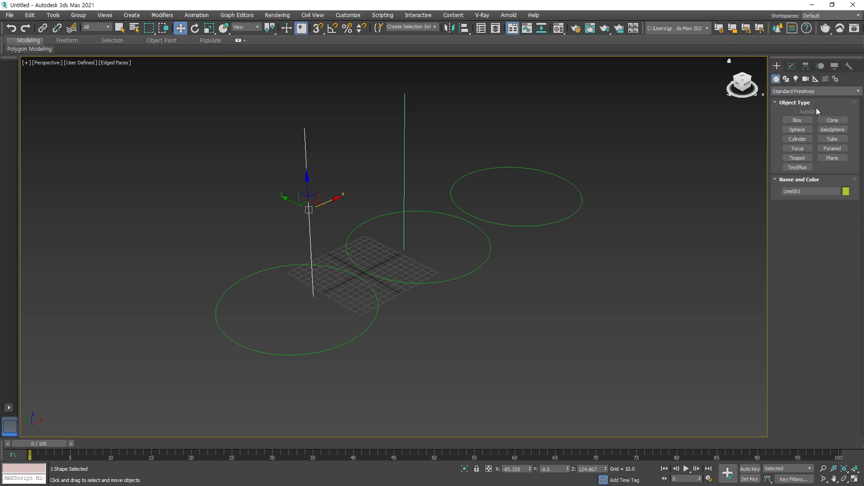
{"action": "left_click", "coordinate": [814, 91]}
{"action": "left_click", "coordinate": [807, 118]}
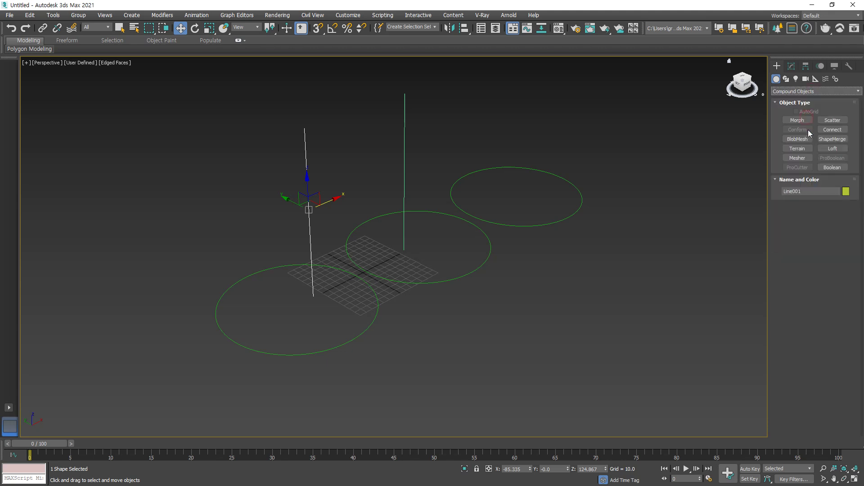
{"action": "left_click", "coordinate": [833, 148]}
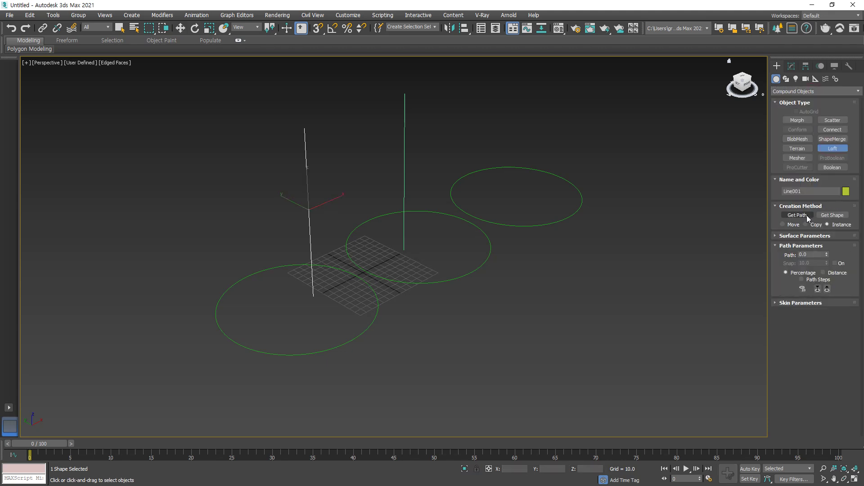
{"action": "left_click", "coordinate": [832, 215]}
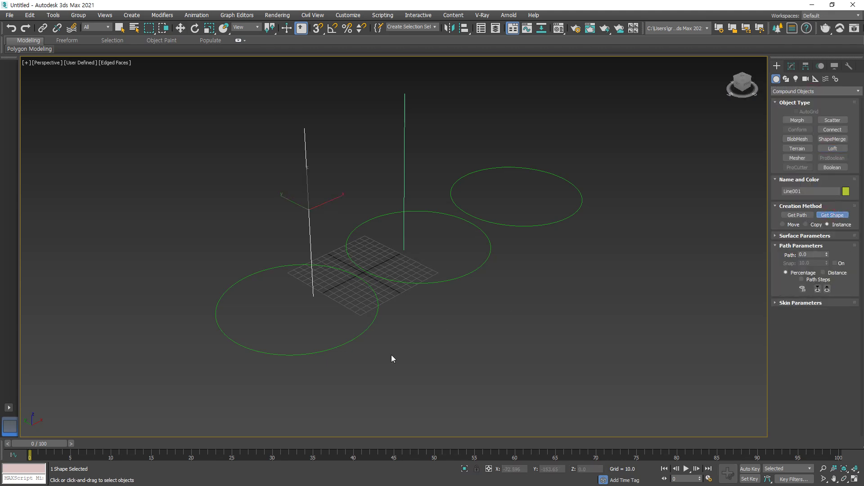
{"action": "left_click", "coordinate": [352, 342]}
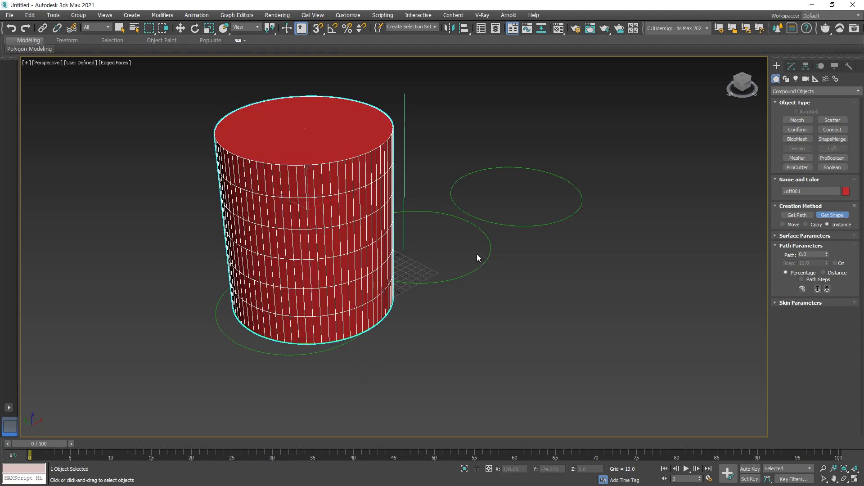
Step: Loft the same round shape along the pale green line
{"action": "middle_click_drag", "start_coordinate": [545, 276], "coordinate": [298, 197]}
{"action": "key", "text": "w"}
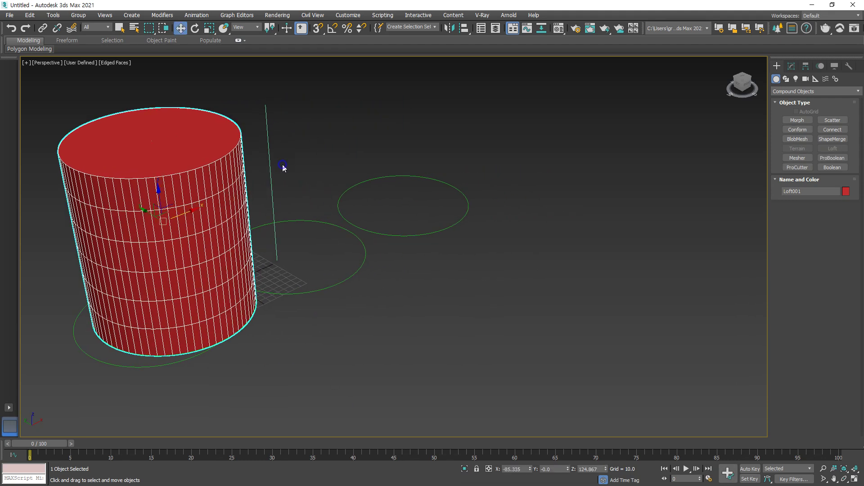
{"action": "left_click", "coordinate": [269, 165]}
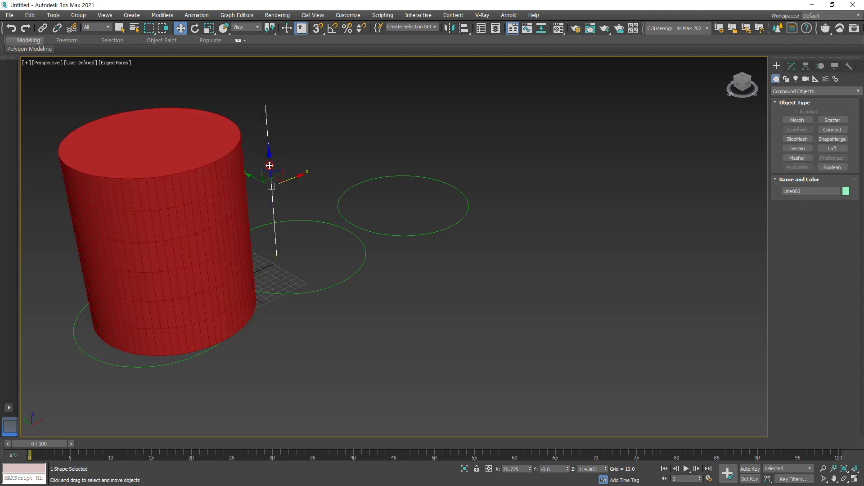
{"action": "left_click", "coordinate": [832, 148]}
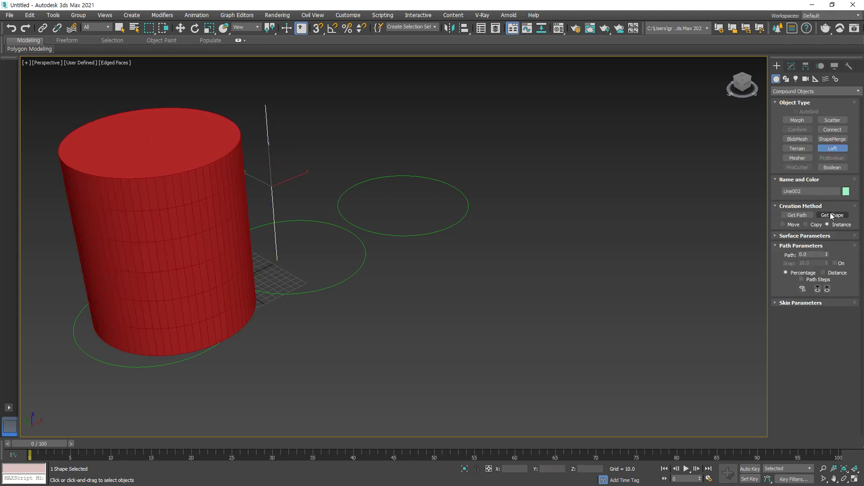
{"action": "left_click", "coordinate": [832, 216]}
{"action": "left_click", "coordinate": [108, 358]}
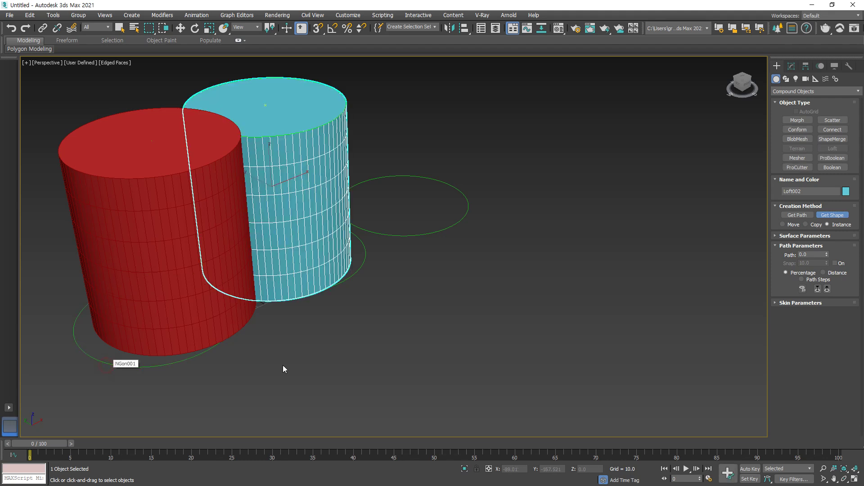
Step: Move the blue and red lofts apart in opposite directions along X, clear of their path lines
{"action": "key", "text": "w"}
{"action": "scroll", "coordinate": [316, 358], "scroll_direction": "down", "scroll_amount": 5}
{"action": "middle_click_drag", "start_coordinate": [284, 299], "coordinate": [230, 270]}
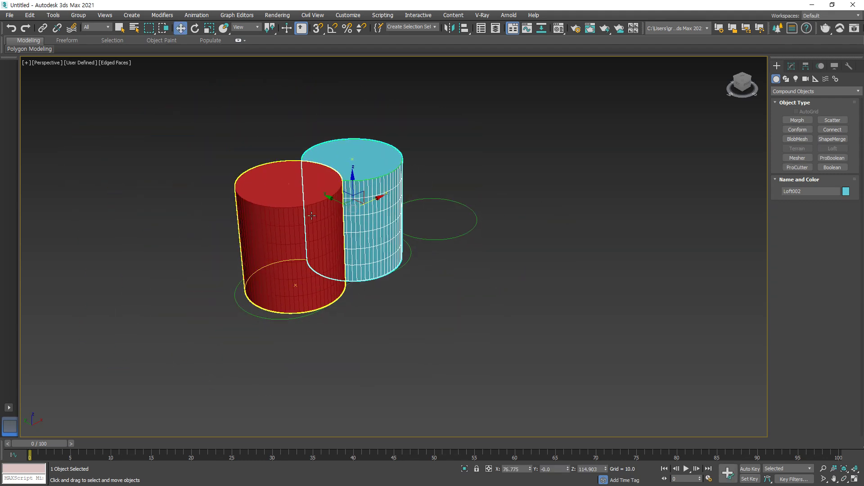
{"action": "left_click_drag", "start_coordinate": [386, 195], "coordinate": [442, 173]}
{"action": "left_click", "coordinate": [243, 241]}
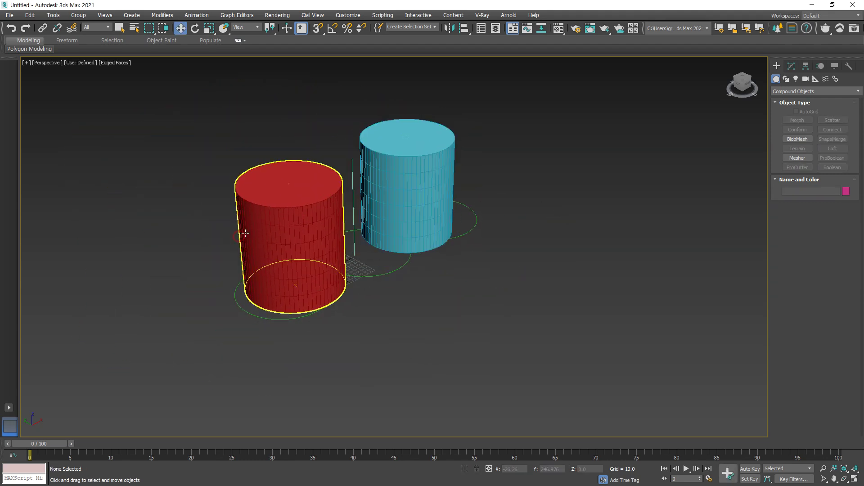
{"action": "left_click_drag", "start_coordinate": [318, 222], "coordinate": [182, 253]}
{"action": "left_click", "coordinate": [334, 338]}
{"action": "key", "text": "ctrl+2"}
{"action": "mouse_move", "coordinate": [306, 219]}
{"action": "left_mouse_down"}
{"action": "mouse_move", "coordinate": [286, 209]}
{"action": "mouse_move", "coordinate": [297, 224]}
{"action": "left_mouse_up"}
{"action": "mouse_move", "coordinate": [258, 283]}
{"action": "left_mouse_down"}
{"action": "mouse_move", "coordinate": [250, 276]}
{"action": "mouse_move", "coordinate": [259, 275]}
{"action": "left_mouse_up"}
{"action": "mouse_move", "coordinate": [292, 215]}
{"action": "left_mouse_down"}
{"action": "mouse_move", "coordinate": [230, 221]}
{"action": "mouse_move", "coordinate": [239, 238]}
{"action": "left_mouse_up"}
{"action": "mouse_move", "coordinate": [355, 183]}
{"action": "left_mouse_down"}
{"action": "mouse_move", "coordinate": [349, 191]}
{"action": "mouse_move", "coordinate": [376, 175]}
{"action": "mouse_move", "coordinate": [378, 189]}
{"action": "left_mouse_up"}
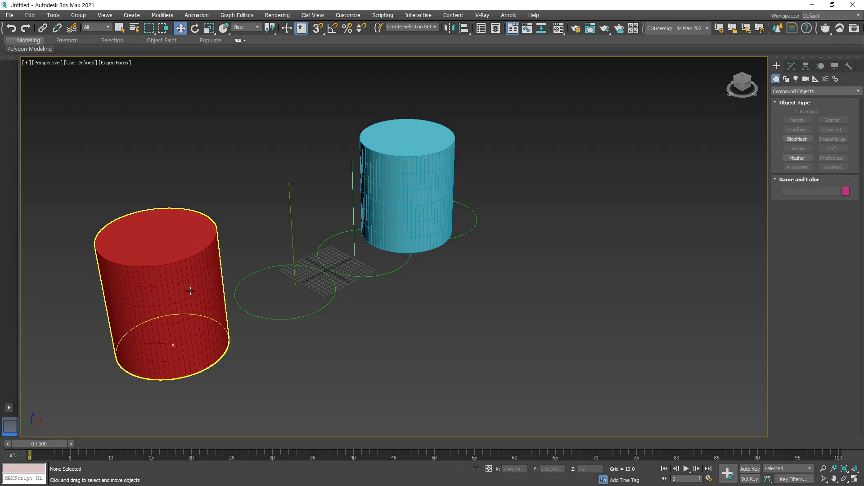
Step: Examine the red loft's path parameters and the lower, first vertex of the olive path line
{"action": "left_click", "coordinate": [206, 291]}
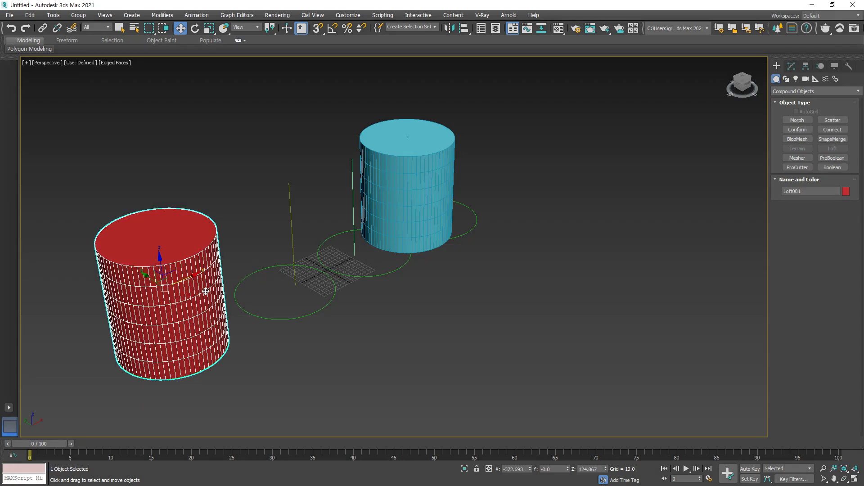
{"action": "left_click", "coordinate": [791, 67]}
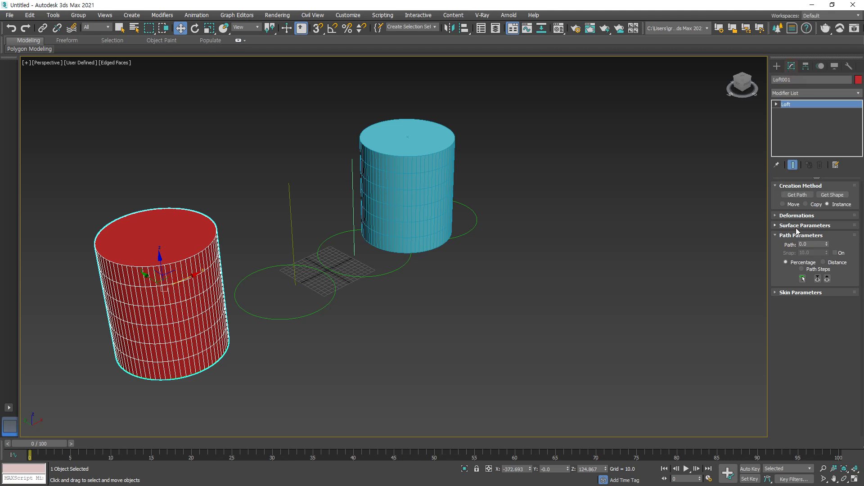
{"action": "left_click", "coordinate": [290, 212]}
{"action": "key", "text": "1"}
{"action": "left_click", "coordinate": [296, 285]}
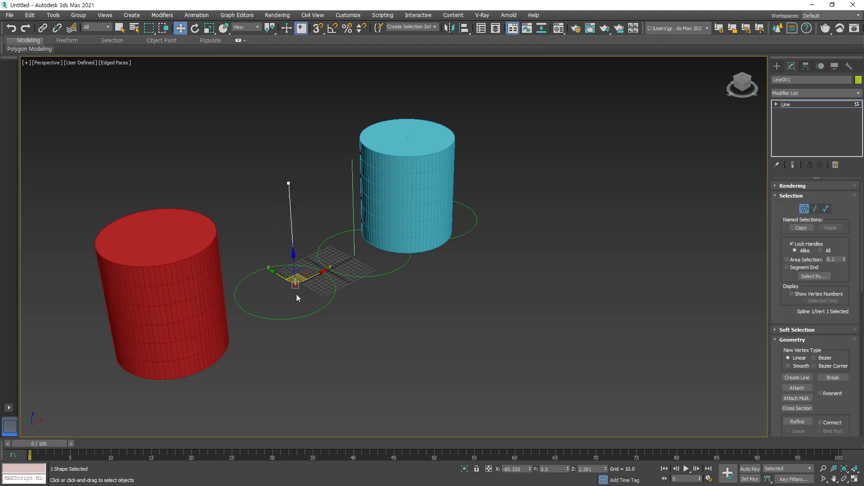
{"action": "left_click_drag", "start_coordinate": [315, 272], "coordinate": [295, 284]}
{"action": "left_click", "coordinate": [800, 106]}
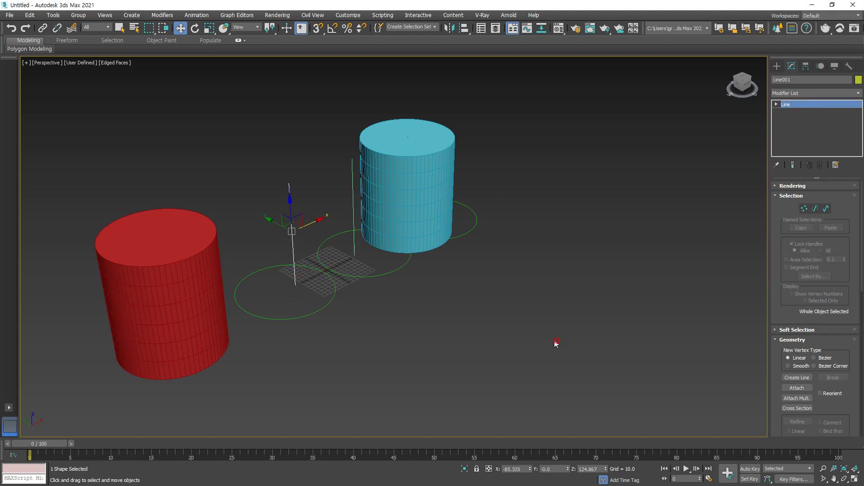
Step: Try shifting the pale green line's upper vertex along the X axis to about 55.9
{"action": "left_click", "coordinate": [557, 345]}
{"action": "left_click", "coordinate": [353, 191]}
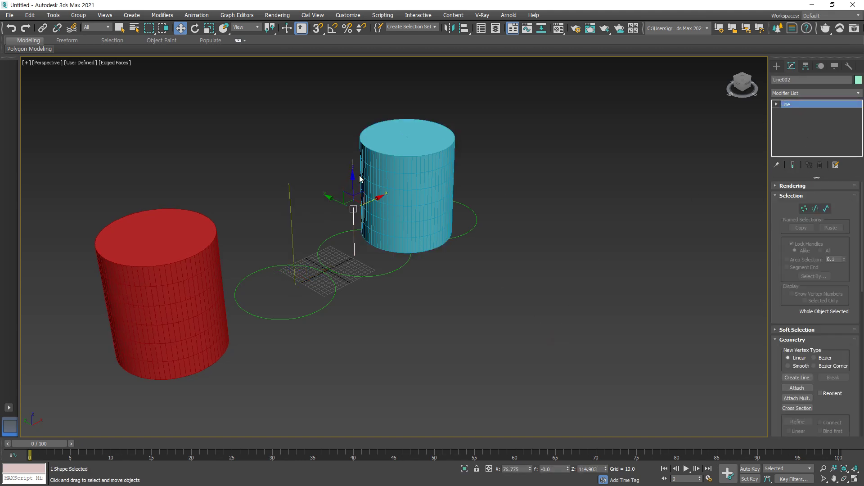
{"action": "key", "text": "1"}
{"action": "left_click", "coordinate": [352, 159]}
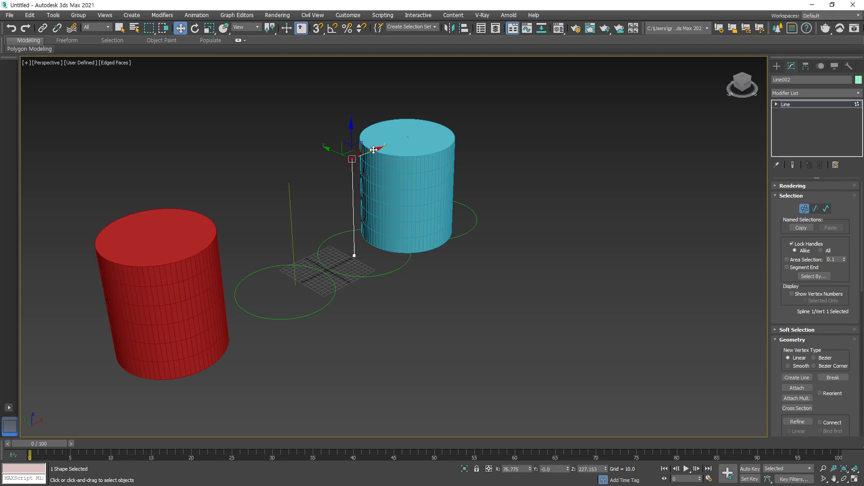
{"action": "left_click_drag", "start_coordinate": [373, 150], "coordinate": [384, 175]}
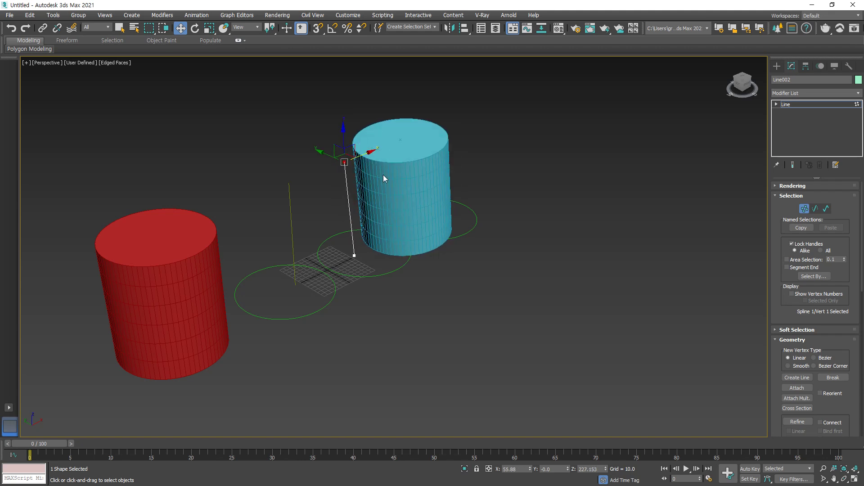
{"action": "left_click", "coordinate": [804, 209]}
{"action": "left_click", "coordinate": [441, 300]}
Step: Check the red loft's Path value, and delete the blue loft
{"action": "left_click", "coordinate": [190, 256]}
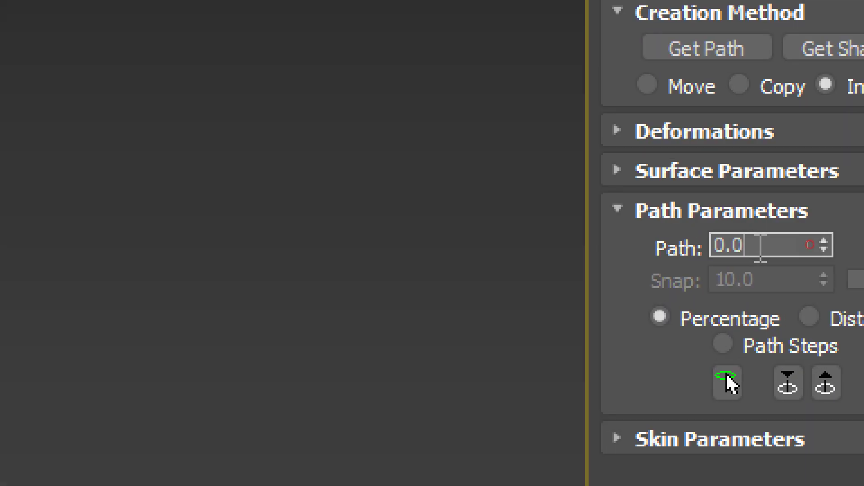
{"action": "left_click_drag", "start_coordinate": [761, 246], "coordinate": [670, 252]}
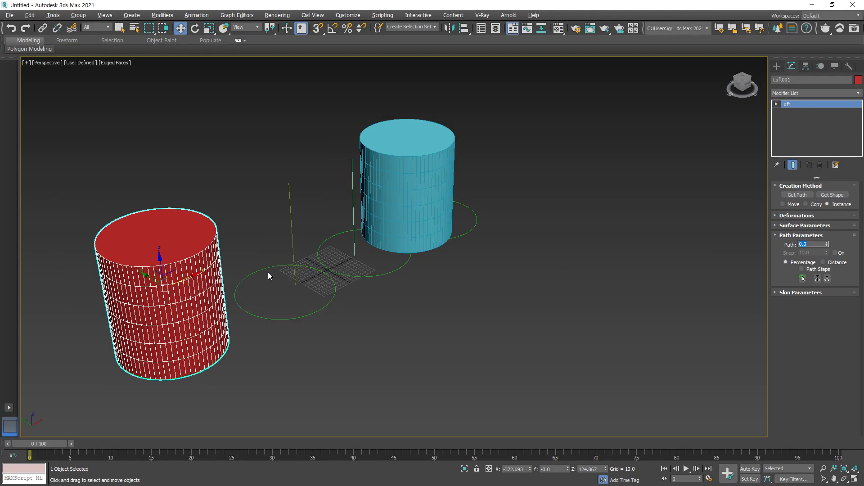
{"action": "left_click", "coordinate": [414, 178]}
{"action": "key", "text": "Delete"}
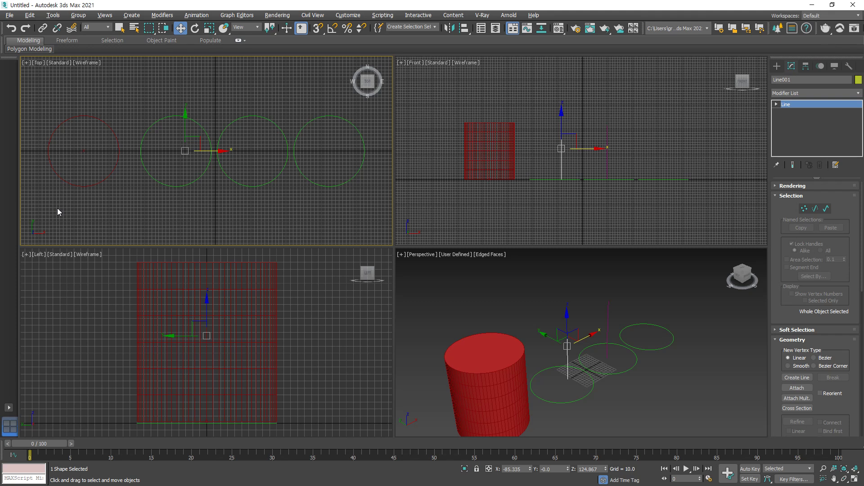
Step: Draw a circle of radius about 87.8 and a circular 12-sided NGon of radius about 81.5 side by side in the Top view
{"action": "left_click", "coordinate": [674, 189]}
{"action": "middle_click_drag", "start_coordinate": [580, 186], "coordinate": [350, 191]}
{"action": "middle_click_drag", "start_coordinate": [248, 186], "coordinate": [3, 180]}
{"action": "left_click", "coordinate": [776, 67]}
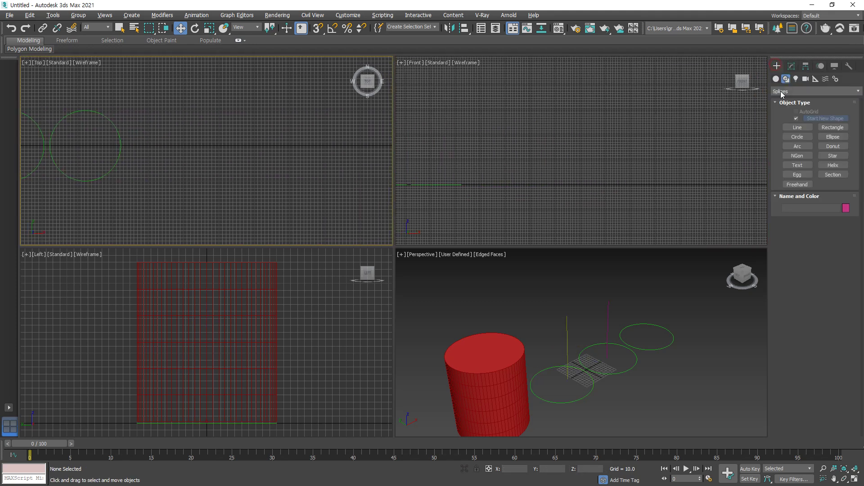
{"action": "left_click", "coordinate": [798, 135]}
{"action": "left_click_drag", "start_coordinate": [230, 144], "coordinate": [262, 144]}
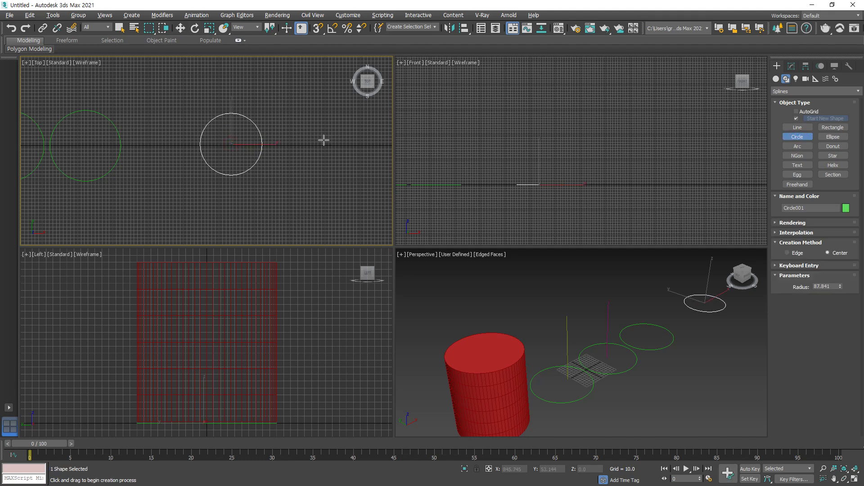
{"action": "left_click", "coordinate": [797, 156]}
{"action": "left_click_drag", "start_coordinate": [310, 146], "coordinate": [311, 118]}
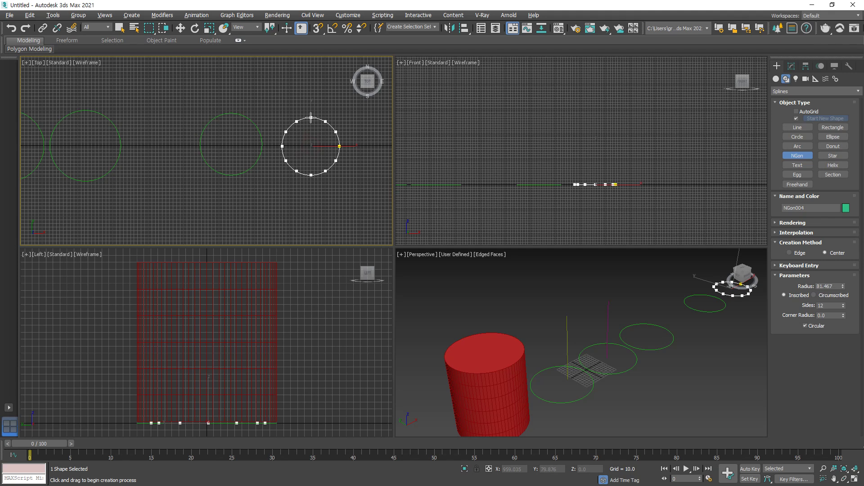
Step: Draw a straight vertical line upward from the ground in the Front view, between the new circle and NGon
{"action": "left_click", "coordinate": [797, 128]}
{"action": "left_click", "coordinate": [572, 184]}
{"action": "left_click", "coordinate": [575, 118]}
{"action": "right_click", "coordinate": [636, 170]}
{"action": "right_click", "coordinate": [639, 173]}
Step: Isolate the new circle, NGon and vertical line, and fit them in all views
{"action": "middle_click_drag", "start_coordinate": [706, 302], "coordinate": [631, 363]}
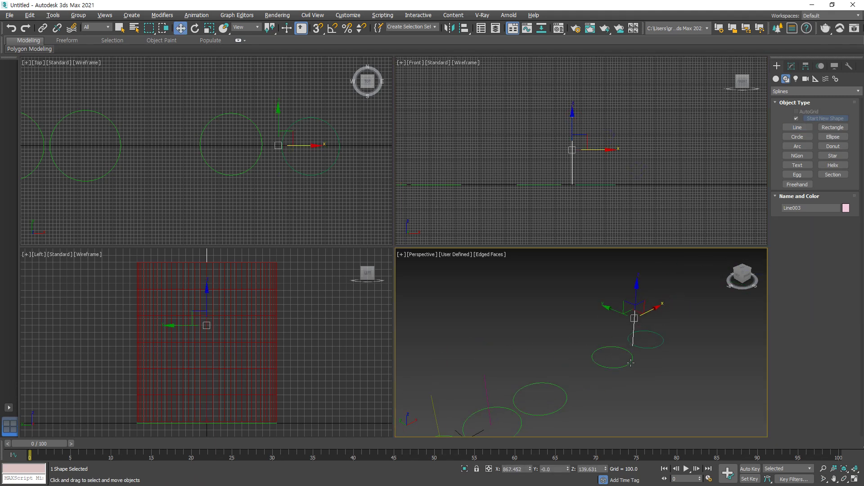
{"action": "left_click_drag", "start_coordinate": [663, 352], "coordinate": [588, 302]}
{"action": "key", "text": "alt+q"}
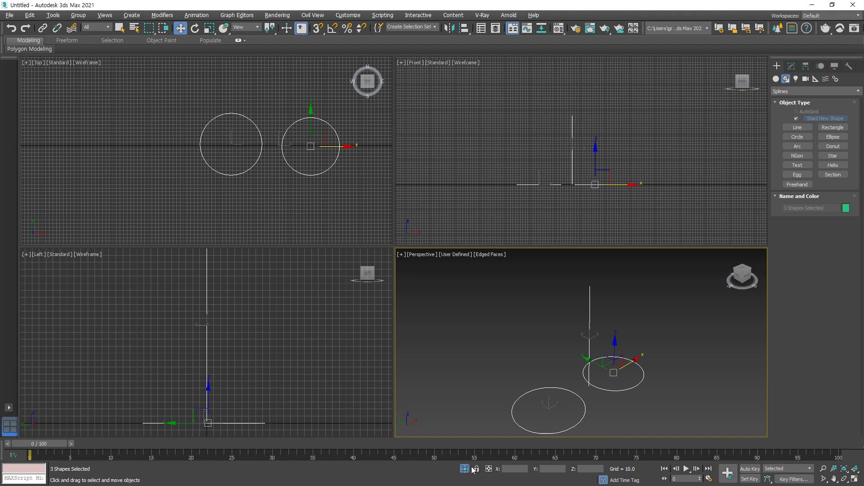
{"action": "left_click", "coordinate": [855, 469]}
{"action": "left_click", "coordinate": [735, 401]}
{"action": "key", "text": "ctrl+2"}
{"action": "mouse_move", "coordinate": [576, 378]}
{"action": "left_mouse_down"}
{"action": "mouse_move", "coordinate": [584, 393]}
{"action": "mouse_move", "coordinate": [579, 317]}
{"action": "mouse_move", "coordinate": [566, 293]}
{"action": "mouse_move", "coordinate": [616, 238]}
{"action": "mouse_move", "coordinate": [600, 109]}
{"action": "left_mouse_up"}
{"action": "key", "text": "e"}
{"action": "left_click_drag", "start_coordinate": [591, 231], "coordinate": [603, 230]}
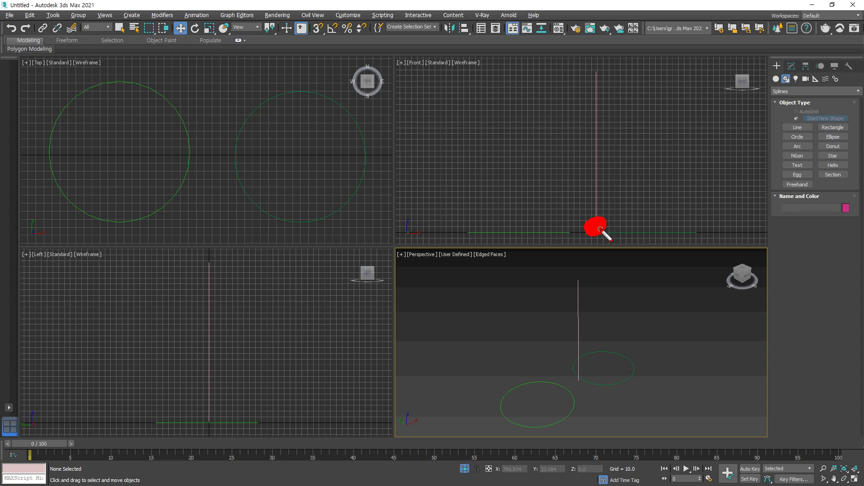
{"action": "key", "text": "Escape"}
Step: Loft the new circle as an instanced shape along the isolated vertical line
{"action": "left_click", "coordinate": [596, 165]}
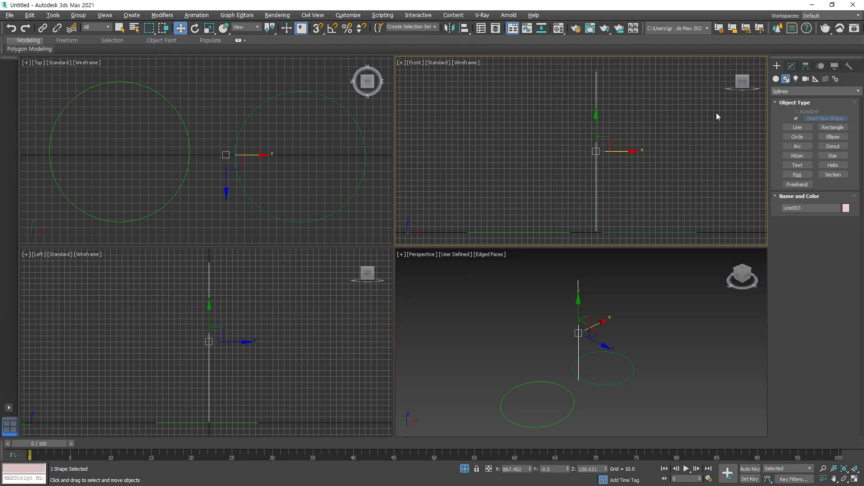
{"action": "left_click", "coordinate": [777, 79]}
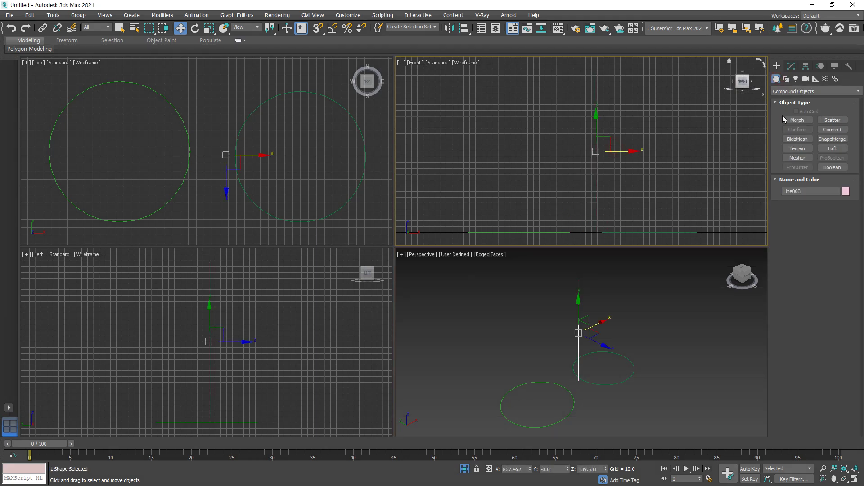
{"action": "left_click", "coordinate": [843, 149]}
{"action": "left_click", "coordinate": [833, 215]}
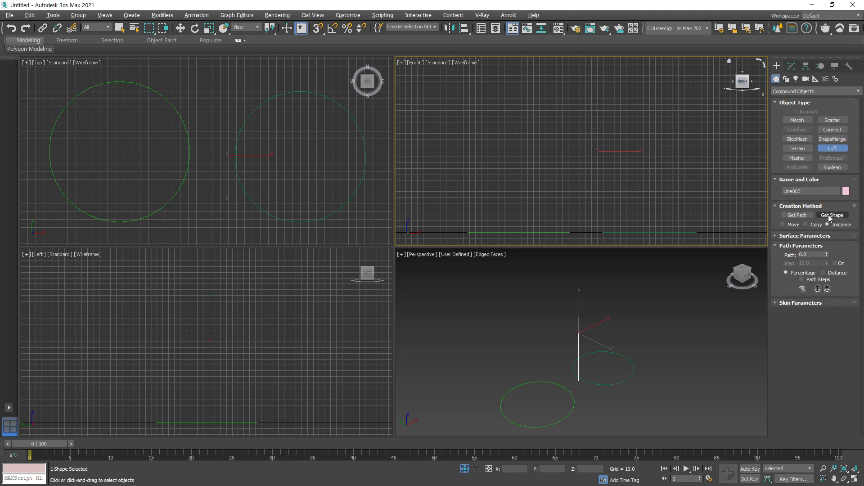
{"action": "left_click", "coordinate": [538, 231]}
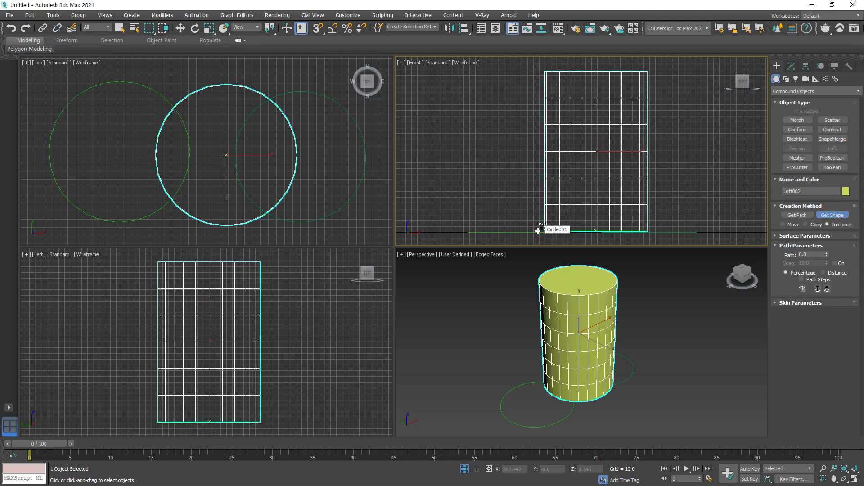
Step: Set the new loft's Path position to 100, measured as a percentage
{"action": "left_click", "coordinate": [792, 67]}
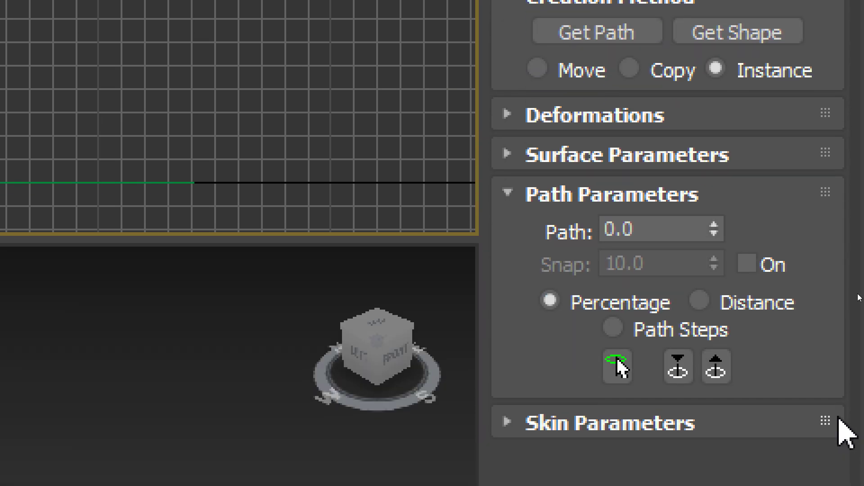
{"action": "left_click", "coordinate": [658, 230]}
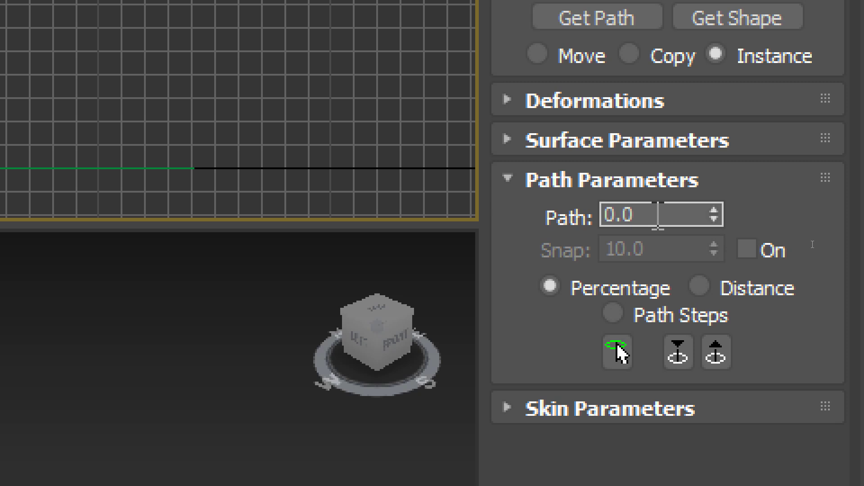
{"action": "left_click", "coordinate": [605, 292]}
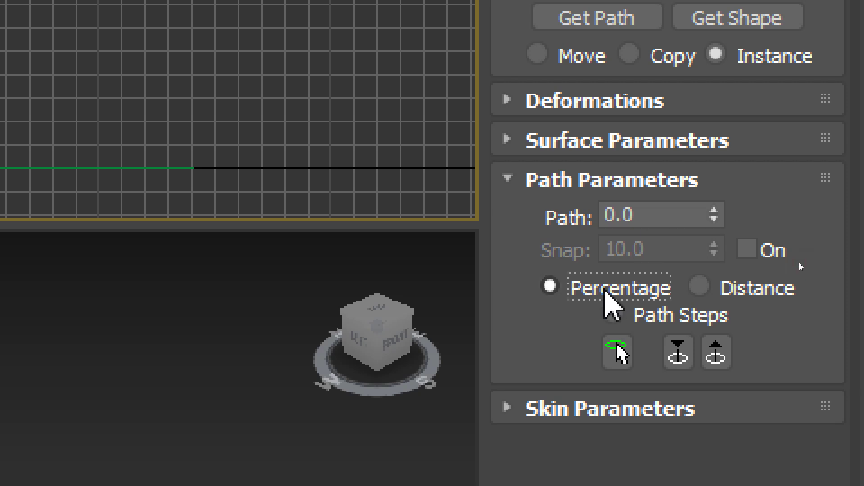
{"action": "left_click_drag", "start_coordinate": [676, 221], "coordinate": [560, 216]}
{"action": "type", "text": "100"}
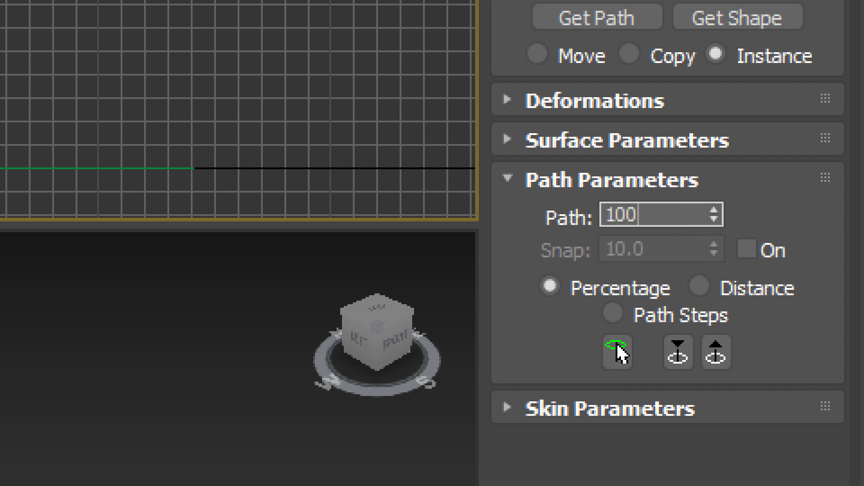
{"action": "key", "text": "Return"}
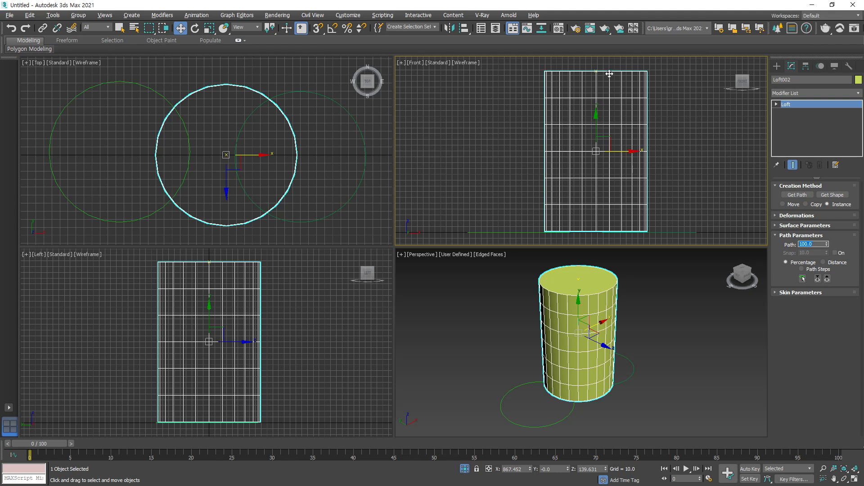
{"action": "key", "text": "ctrl+2"}
{"action": "mouse_move", "coordinate": [612, 75]}
{"action": "left_mouse_down"}
{"action": "mouse_move", "coordinate": [602, 73]}
{"action": "mouse_move", "coordinate": [613, 70]}
{"action": "left_mouse_up"}
{"action": "key", "text": "Escape"}
Step: Move the loft along the X axis to about 567.4, clear of its path line
{"action": "left_click_drag", "start_coordinate": [620, 149], "coordinate": [453, 147]}
{"action": "middle_click_drag", "start_coordinate": [522, 424], "coordinate": [512, 357]}
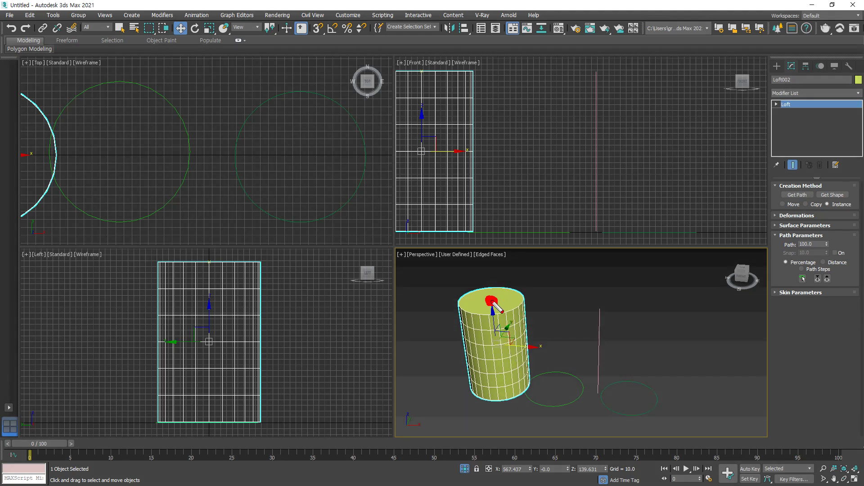
Step: Assign the NGon as the loft's cross-section at Path 100
{"action": "left_click", "coordinate": [831, 194]}
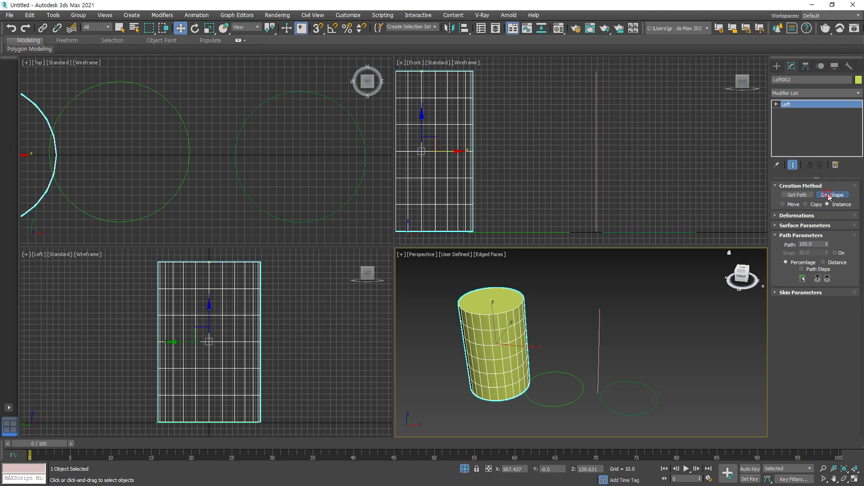
{"action": "left_click", "coordinate": [648, 385]}
{"action": "key", "text": "w"}
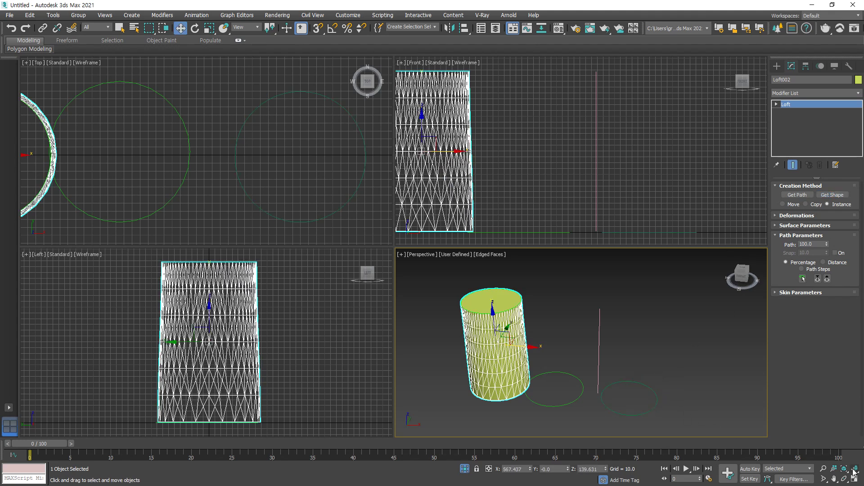
Step: Examine the loft's mesh between the circle at its base and the NGon at its top
{"action": "key", "text": "alt+w"}
{"action": "scroll", "coordinate": [185, 241], "scroll_direction": "up", "scroll_amount": 5}
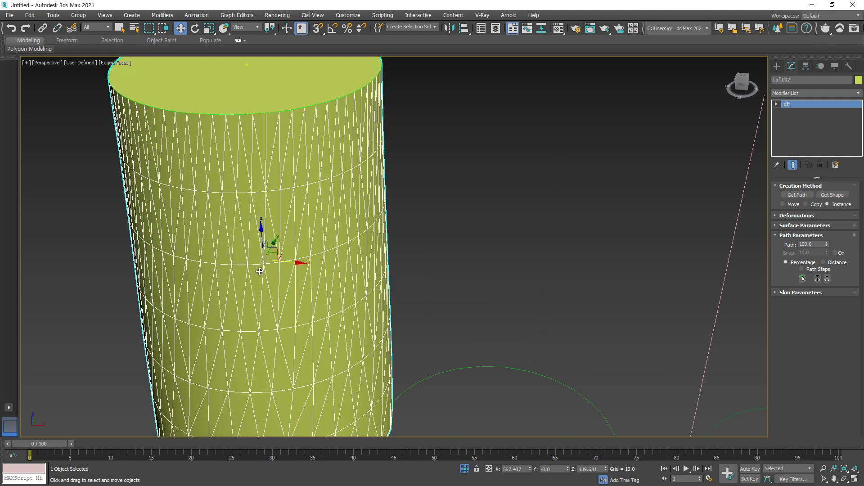
{"action": "scroll", "coordinate": [301, 360], "scroll_direction": "down", "scroll_amount": 5}
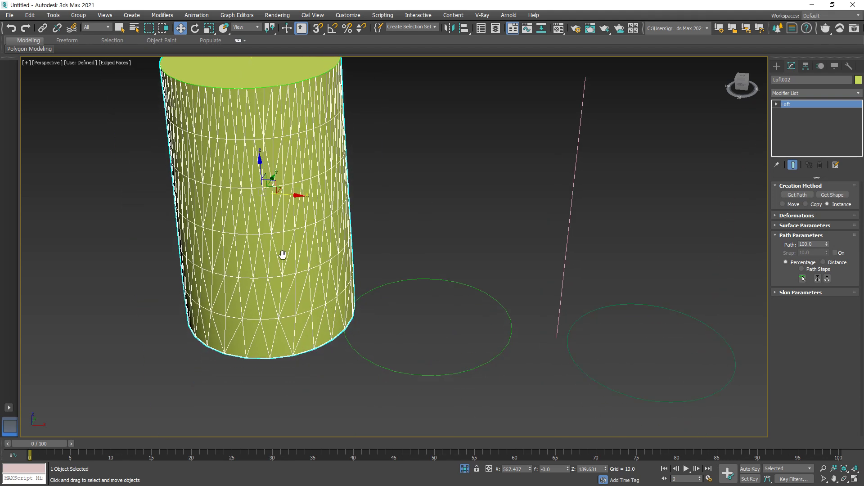
{"action": "left_click_drag", "start_coordinate": [314, 411], "coordinate": [217, 408]}
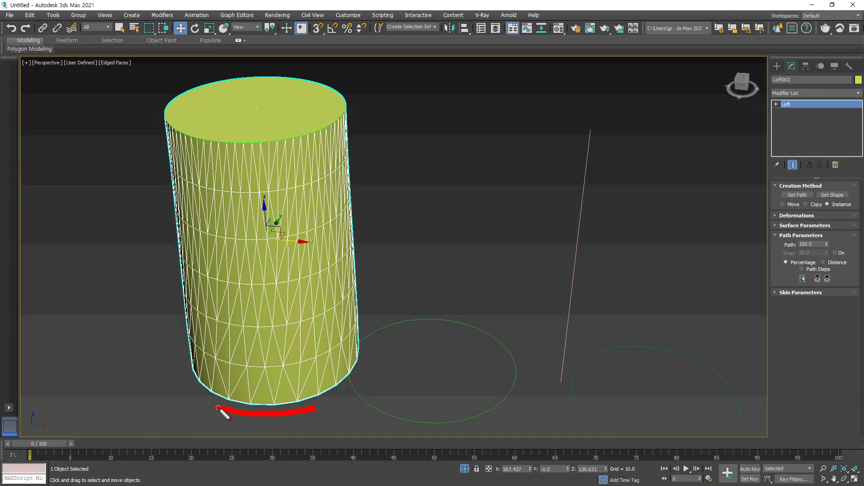
{"action": "left_click_drag", "start_coordinate": [320, 114], "coordinate": [228, 117]}
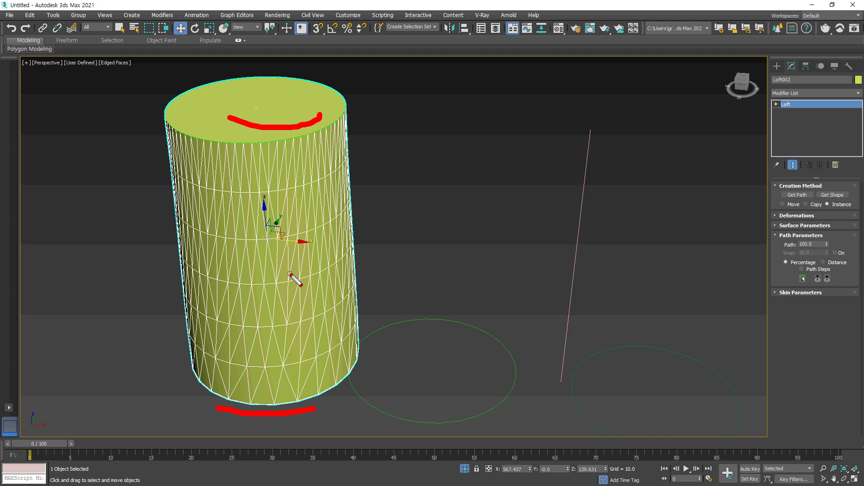
{"action": "mouse_move", "coordinate": [320, 357]}
{"action": "left_mouse_down"}
{"action": "mouse_move", "coordinate": [307, 362]}
{"action": "mouse_move", "coordinate": [306, 313]}
{"action": "mouse_move", "coordinate": [323, 315]}
{"action": "left_mouse_up"}
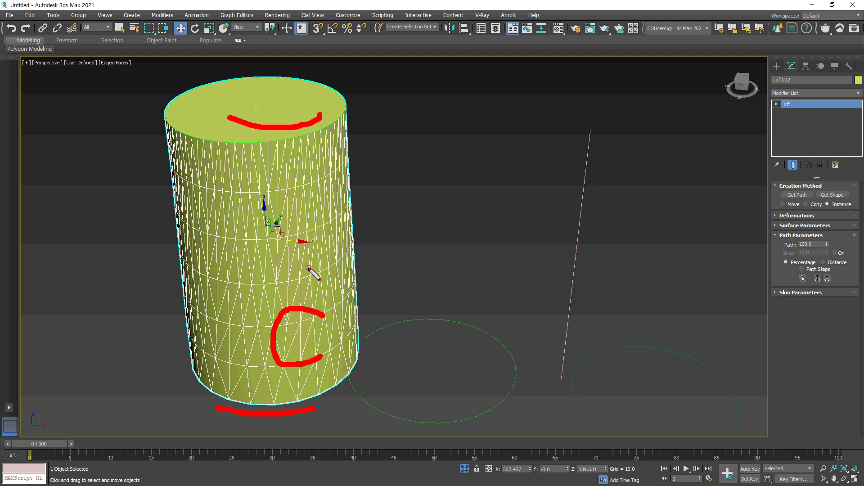
{"action": "key", "text": "Escape"}
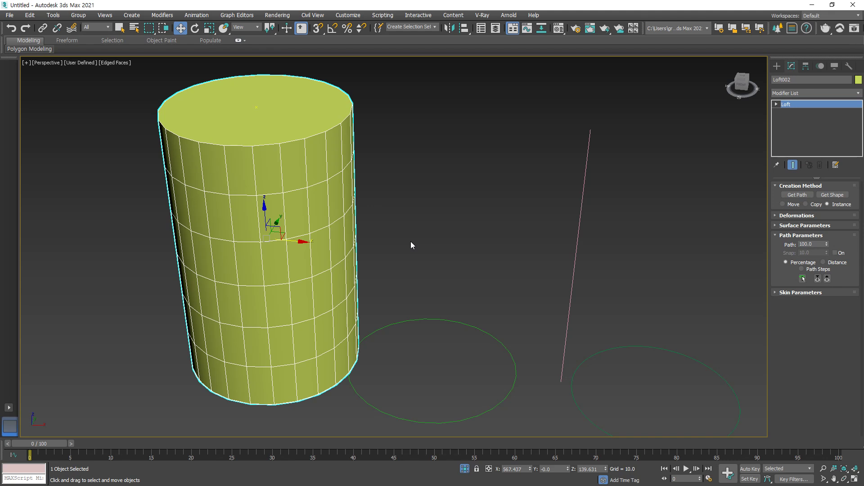
{"action": "key", "text": "ctrl+2"}
{"action": "mouse_move", "coordinate": [305, 117]}
{"action": "left_mouse_down"}
{"action": "mouse_move", "coordinate": [288, 104]}
{"action": "mouse_move", "coordinate": [276, 133]}
{"action": "left_mouse_up"}
{"action": "key", "text": "Escape"}
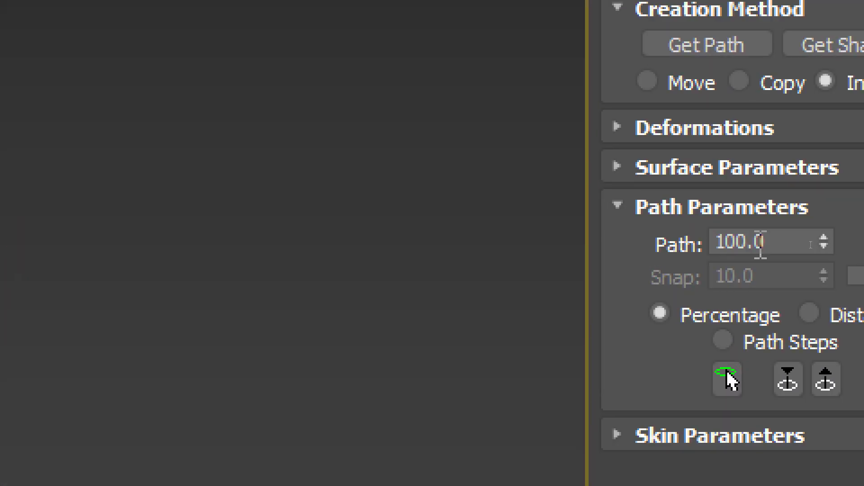
Step: Try the circle as the loft's cross-section at Path 100
{"action": "left_click_drag", "start_coordinate": [812, 245], "coordinate": [797, 244]}
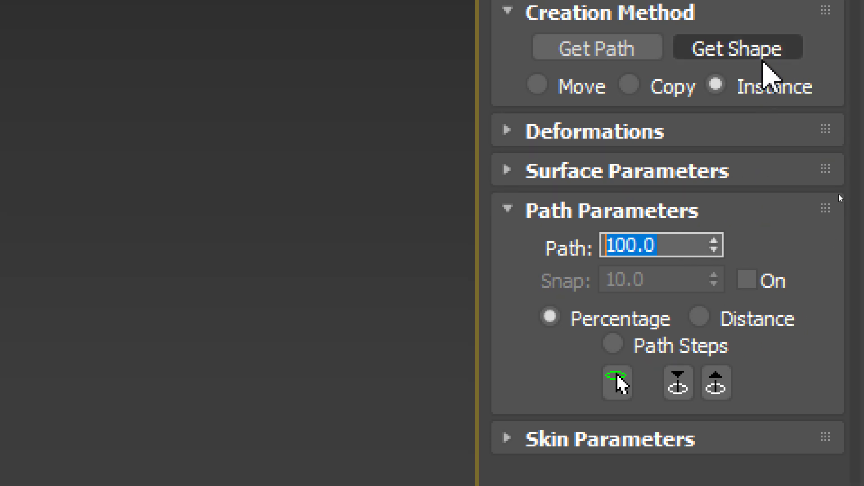
{"action": "left_click", "coordinate": [857, 46]}
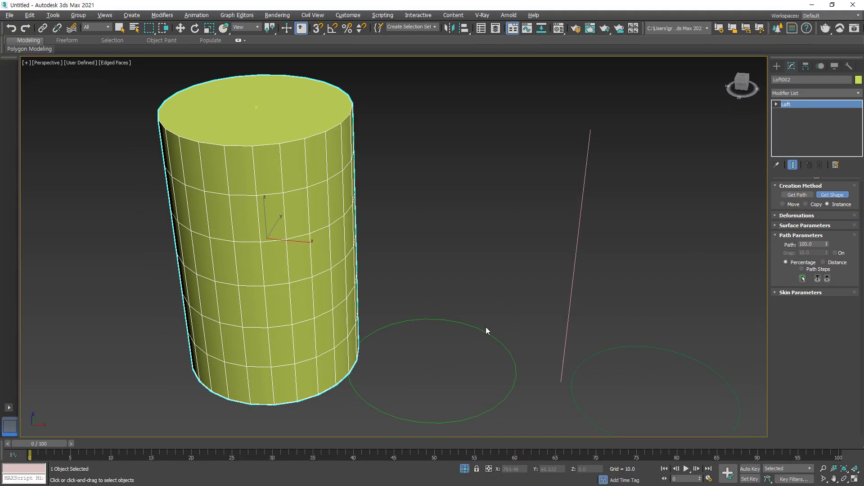
{"action": "left_click", "coordinate": [482, 329]}
{"action": "mouse_move", "coordinate": [274, 405]}
{"action": "left_mouse_down"}
{"action": "mouse_move", "coordinate": [274, 257]}
{"action": "mouse_move", "coordinate": [255, 171]}
{"action": "mouse_move", "coordinate": [263, 176]}
{"action": "left_mouse_up"}
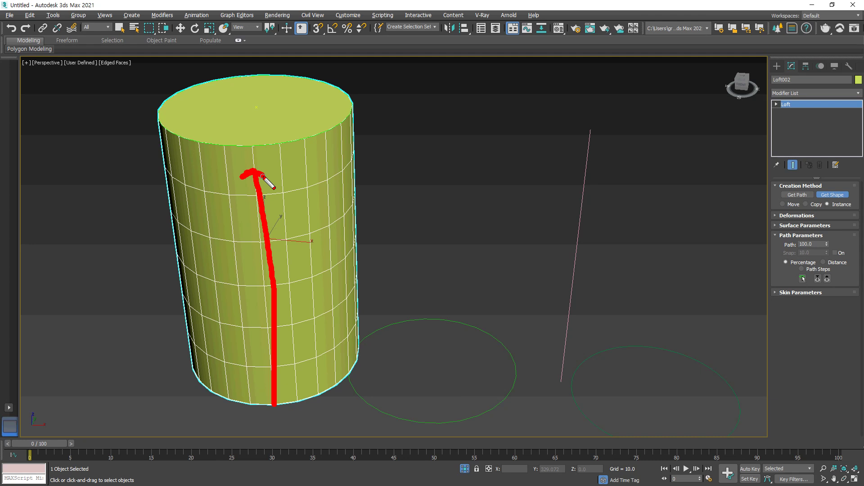
{"action": "key", "text": "Escape"}
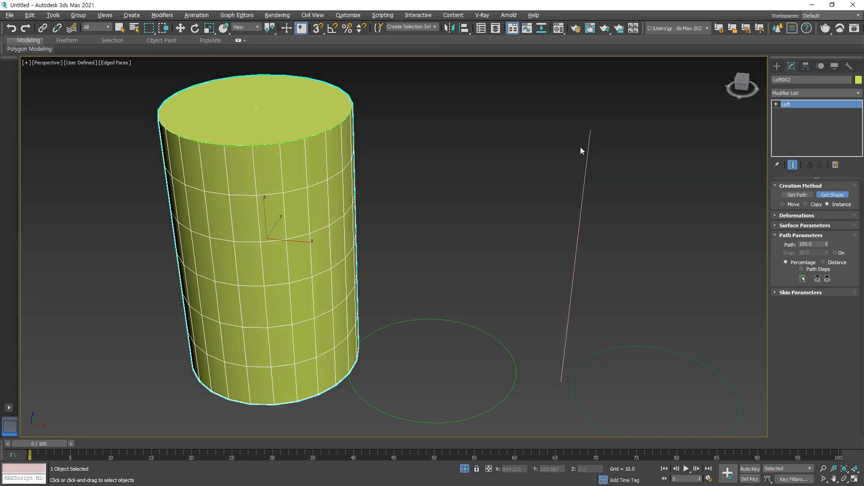
Step: Pick the NGon as the loft's shape at Path 100, and change the loft's object color to dark blue
{"action": "left_click", "coordinate": [648, 346]}
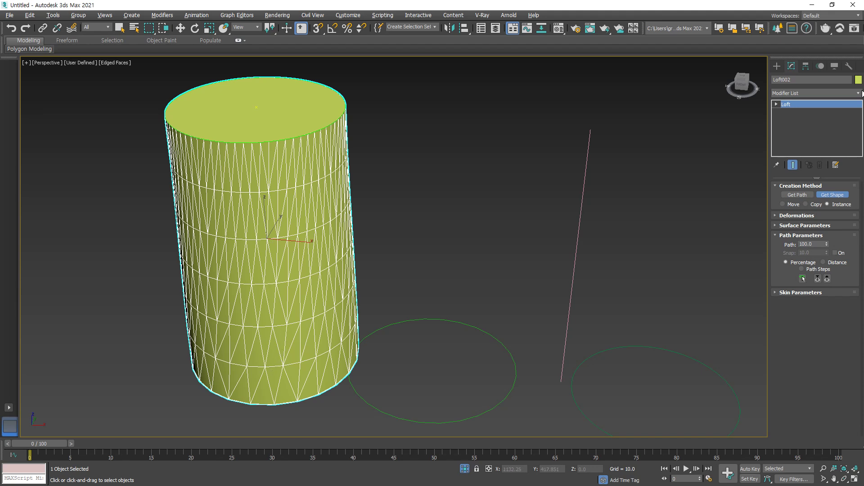
{"action": "left_click", "coordinate": [858, 80]}
{"action": "left_click", "coordinate": [322, 192]}
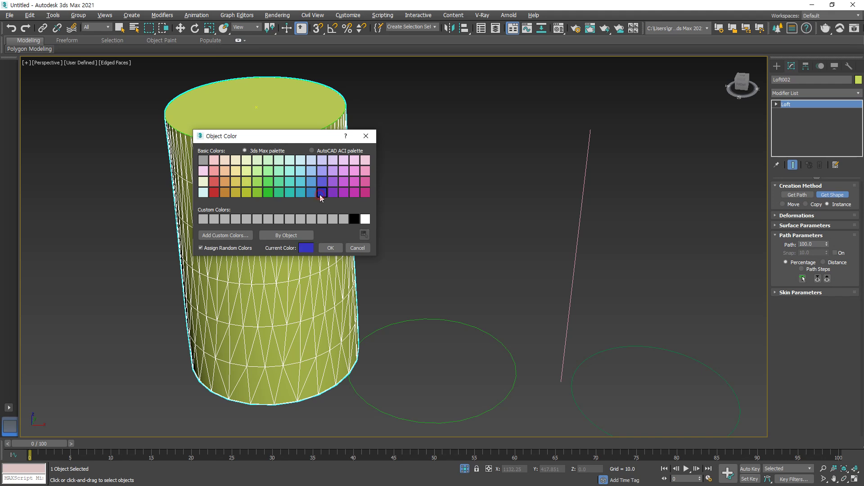
{"action": "left_click", "coordinate": [327, 248]}
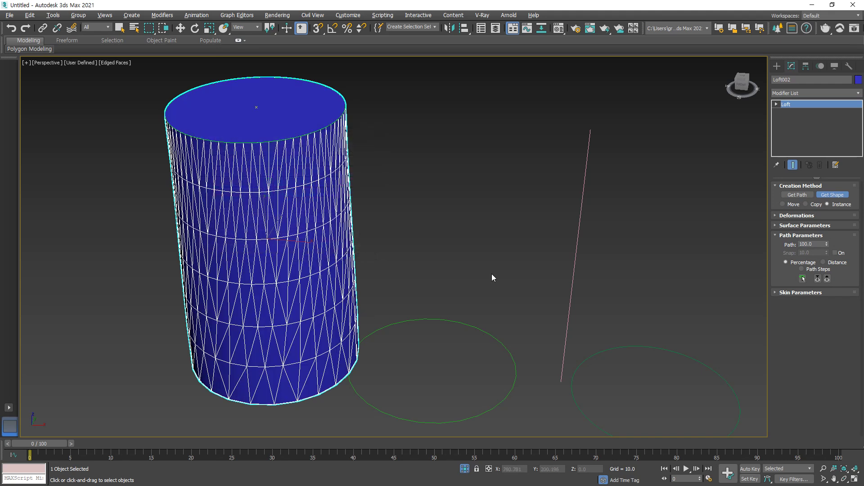
Step: Set the NGon's number of sides to 4 and check the mesh of the loft
{"action": "scroll", "coordinate": [342, 189], "scroll_direction": "up", "scroll_amount": 8}
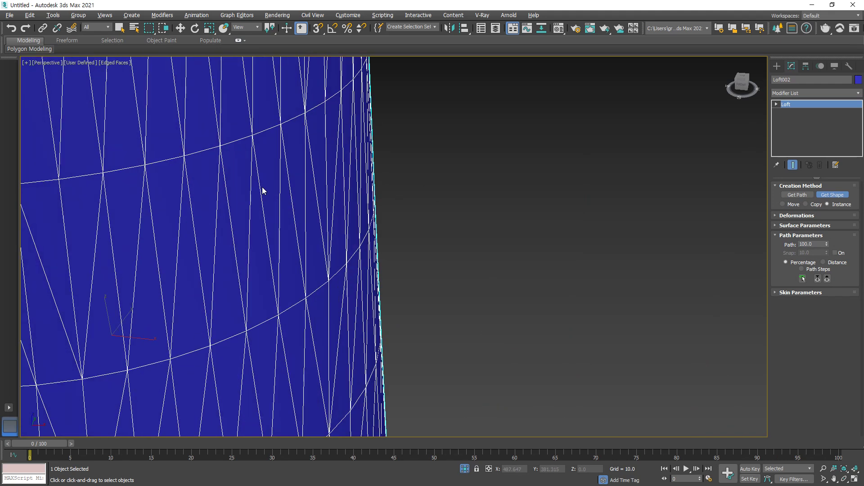
{"action": "scroll", "coordinate": [262, 190], "scroll_direction": "down", "scroll_amount": 3}
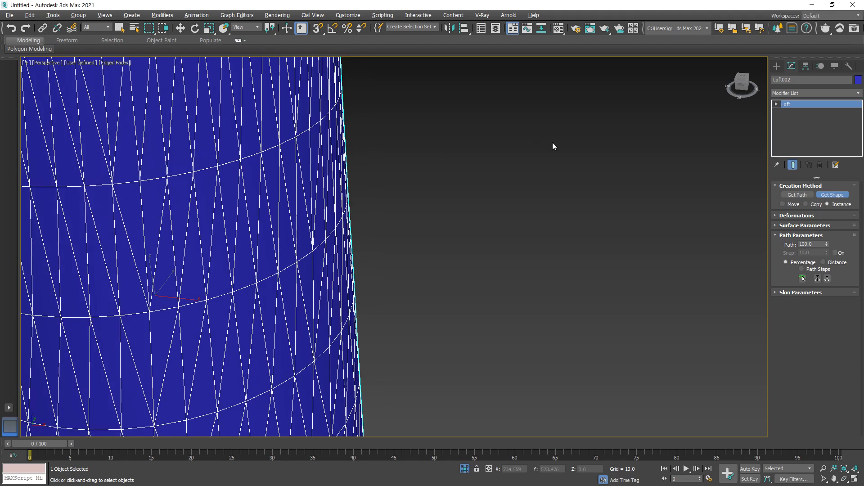
{"action": "key", "text": "w"}
{"action": "scroll", "coordinate": [558, 202], "scroll_direction": "down", "scroll_amount": 8}
{"action": "scroll", "coordinate": [550, 211], "scroll_direction": "up", "scroll_amount": 4}
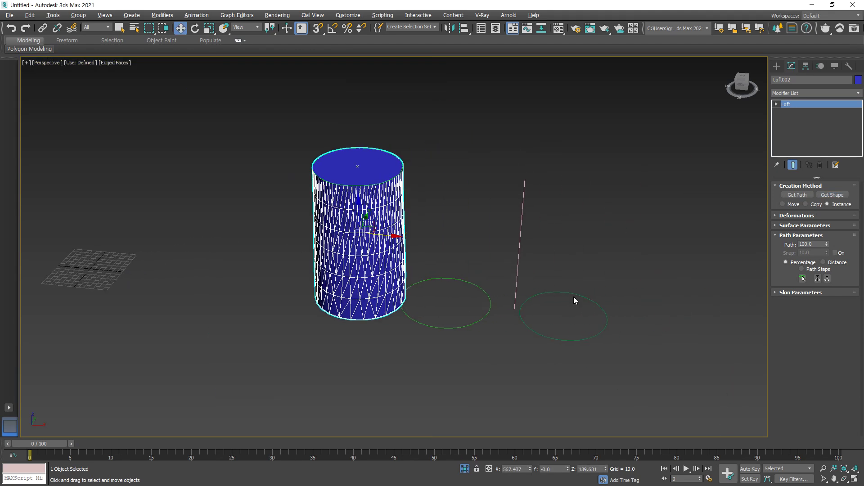
{"action": "left_click", "coordinate": [573, 292]}
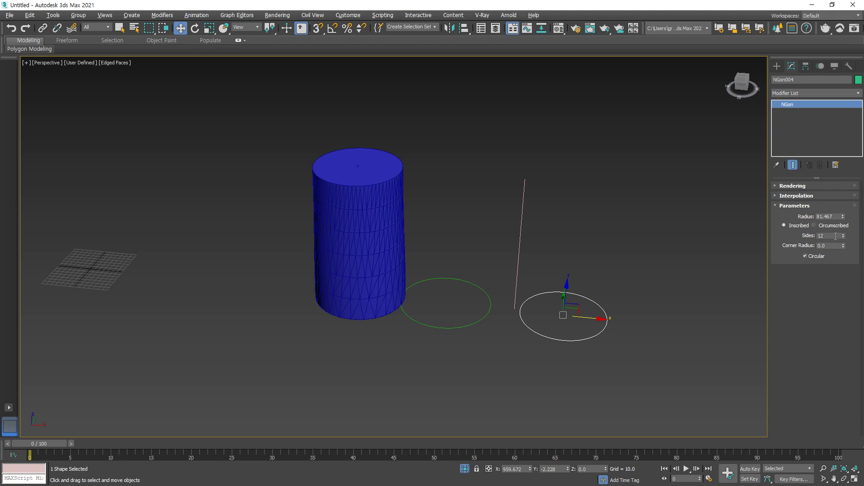
{"action": "left_click_drag", "start_coordinate": [835, 236], "coordinate": [769, 233]}
{"action": "type", "text": "4"}
{"action": "key", "text": "Return"}
{"action": "scroll", "coordinate": [390, 274], "scroll_direction": "up", "scroll_amount": 3}
{"action": "scroll", "coordinate": [389, 271], "scroll_direction": "up", "scroll_amount": 2}
{"action": "left_click", "coordinate": [316, 233]}
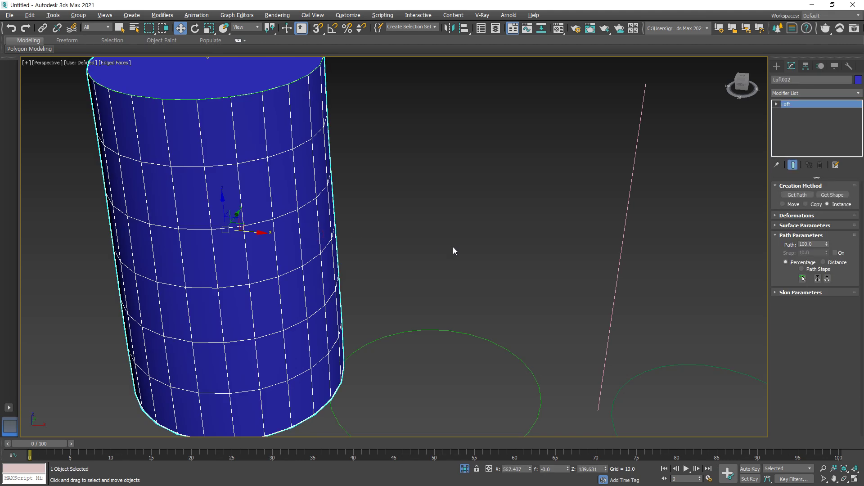
Step: Set the NGon's number of sides to 6 and compare the loft's mesh with its circle and NGon source shapes
{"action": "left_click", "coordinate": [647, 368]}
{"action": "double_click", "coordinate": [830, 235]}
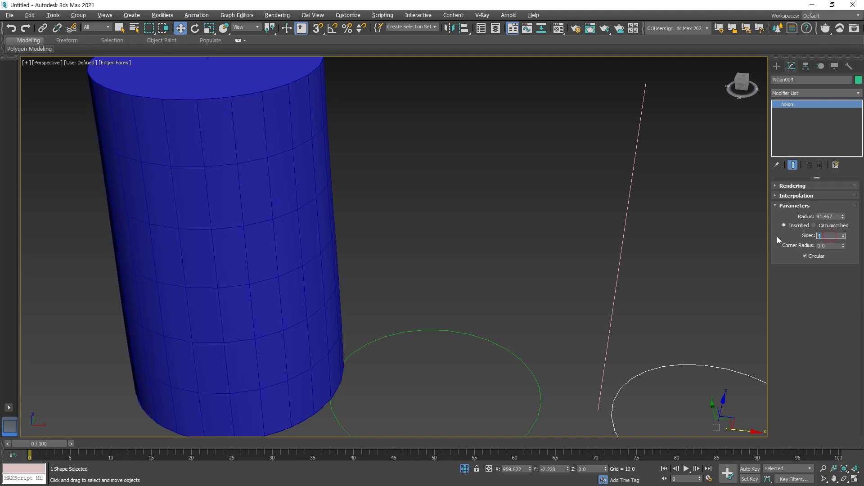
{"action": "type", "text": "6"}
{"action": "key", "text": "Return"}
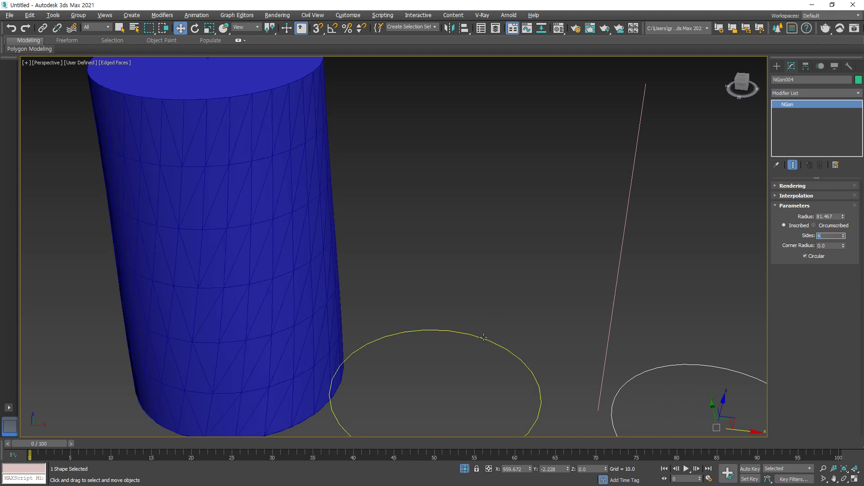
{"action": "left_click", "coordinate": [315, 288]}
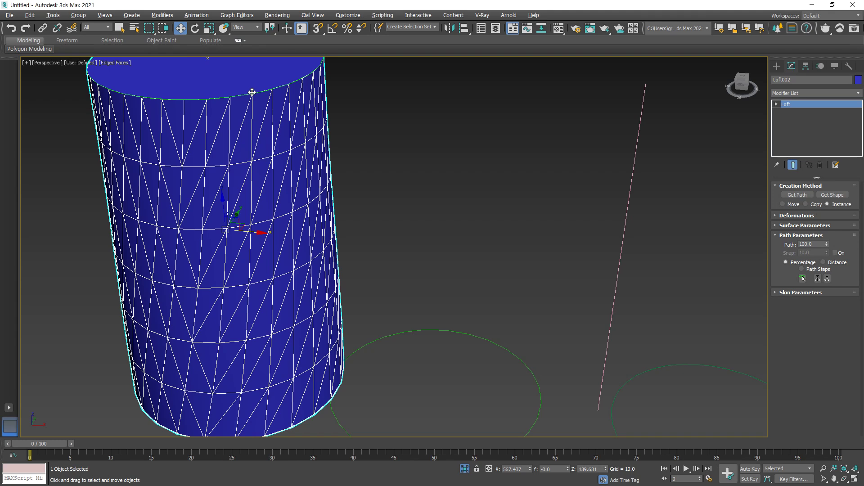
{"action": "scroll", "coordinate": [265, 113], "scroll_direction": "down", "scroll_amount": 2}
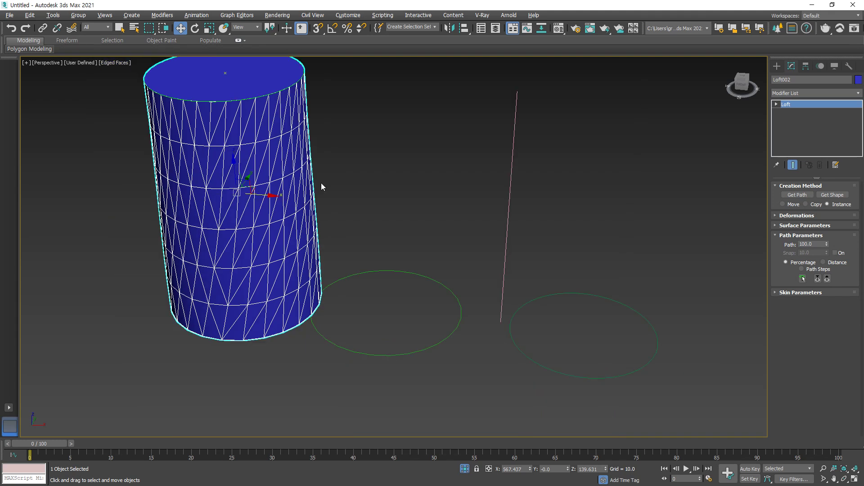
{"action": "left_click", "coordinate": [382, 270]}
{"action": "left_click", "coordinate": [583, 293]}
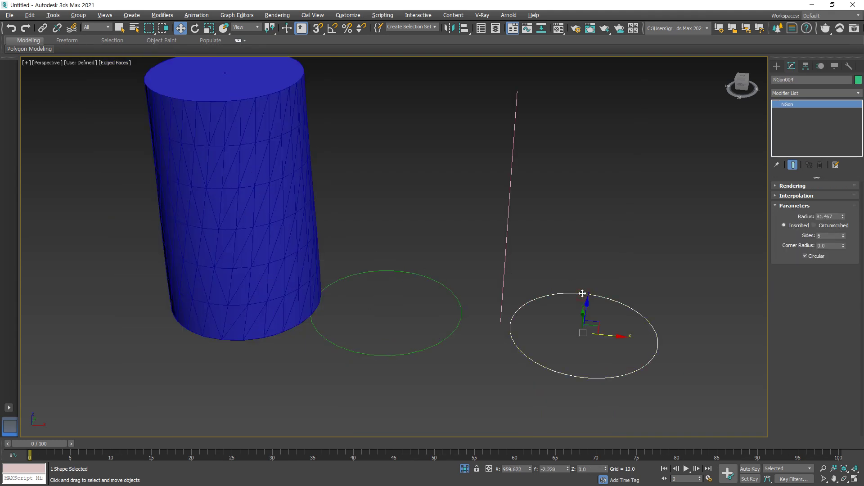
{"action": "left_click", "coordinate": [826, 236]}
{"action": "left_click", "coordinate": [224, 159]}
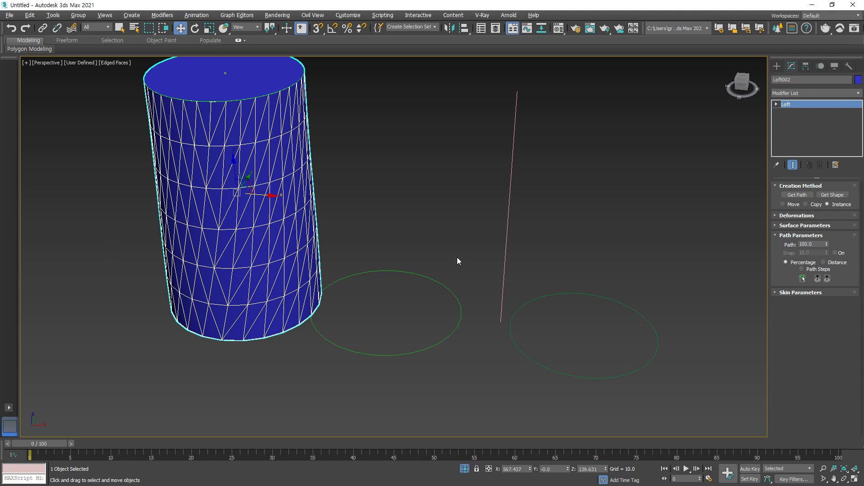
Step: Delete the NGon cross-section from the loft's upper end at the Shape sub-object level and return to the Loft level
{"action": "left_click", "coordinate": [777, 104]}
{"action": "left_click", "coordinate": [792, 112]}
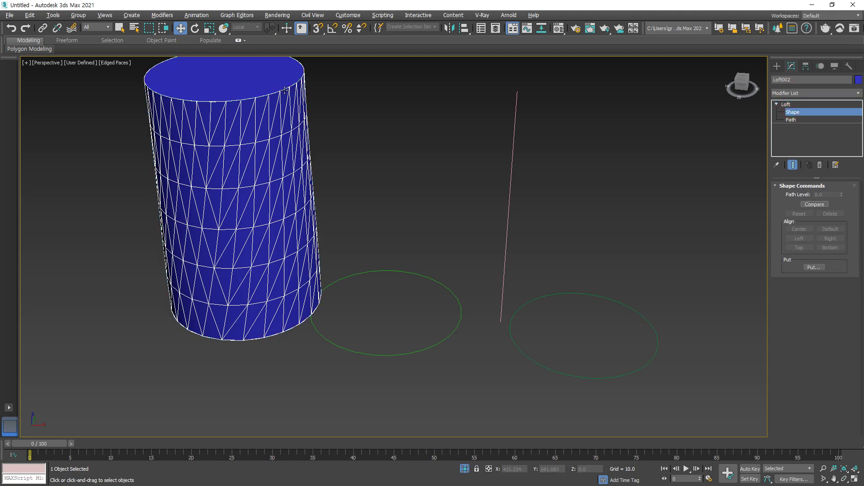
{"action": "left_click", "coordinate": [795, 112]}
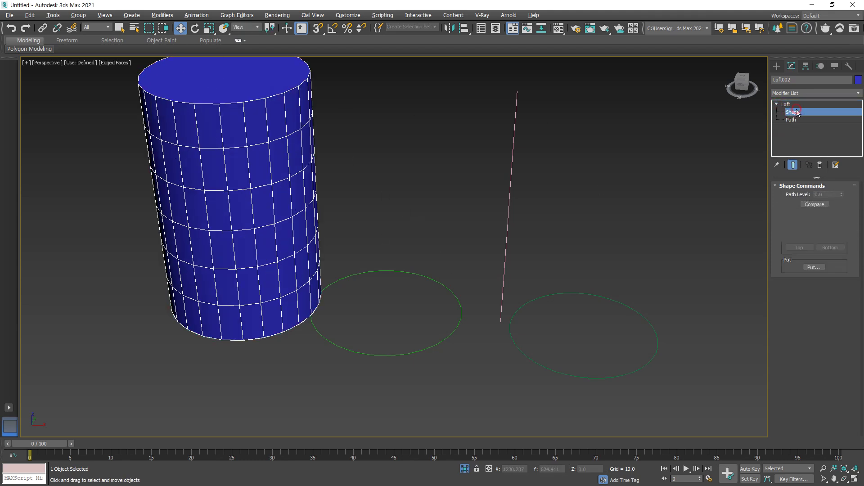
{"action": "left_click", "coordinate": [795, 112]}
{"action": "left_click", "coordinate": [145, 258]}
{"action": "left_click", "coordinate": [167, 230]}
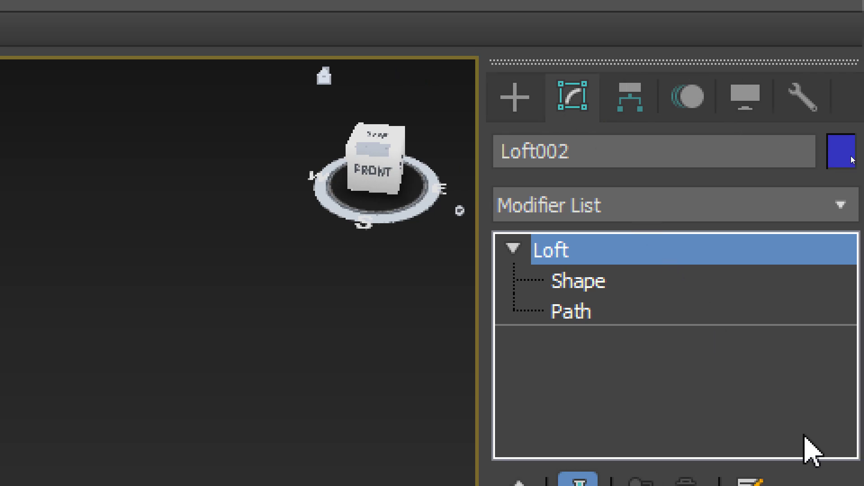
Step: Set the loft's Path percentage to 0 and back to 100
{"action": "scroll", "coordinate": [822, 421], "scroll_direction": "down", "scroll_amount": 4}
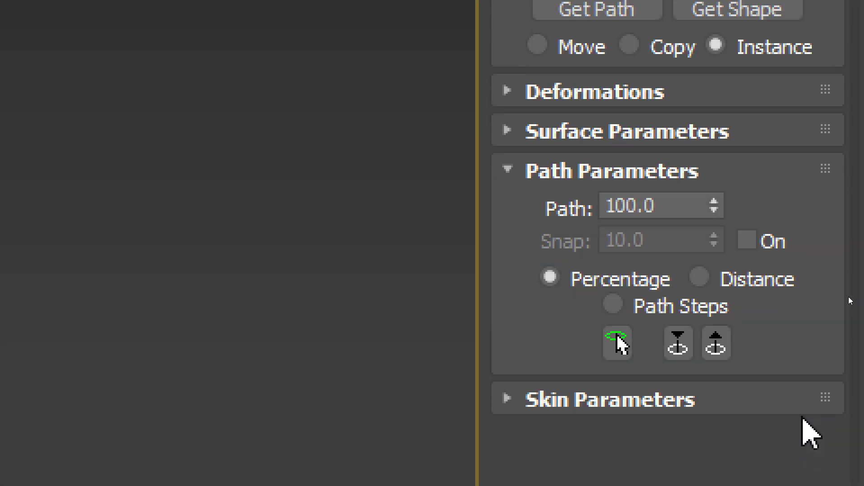
{"action": "double_click", "coordinate": [655, 205]}
{"action": "key", "text": "BackSpace"}
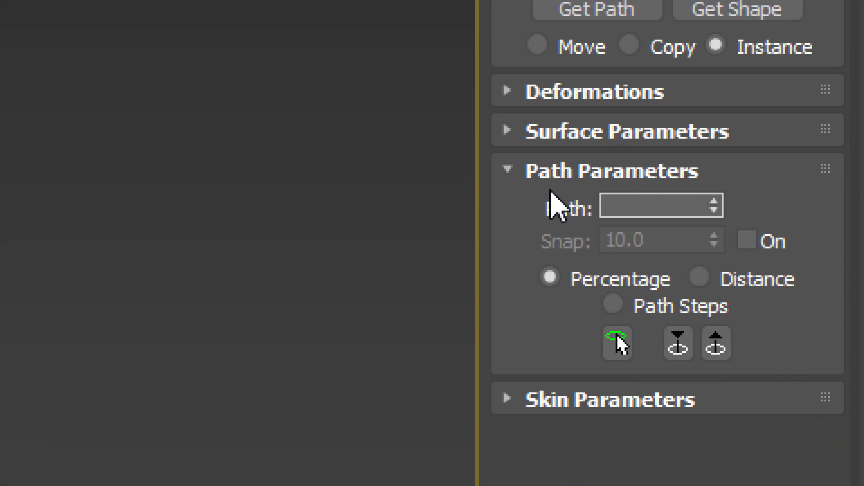
{"action": "key", "text": "Return"}
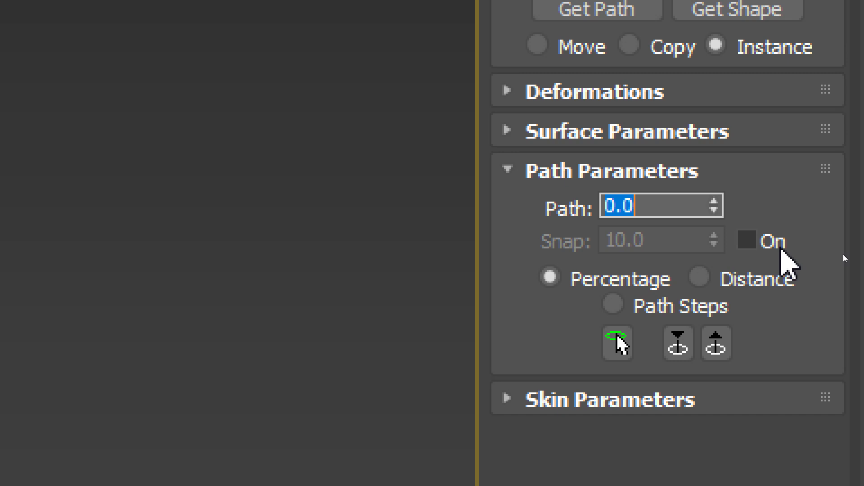
{"action": "type", "text": "100"}
{"action": "key", "text": "Return"}
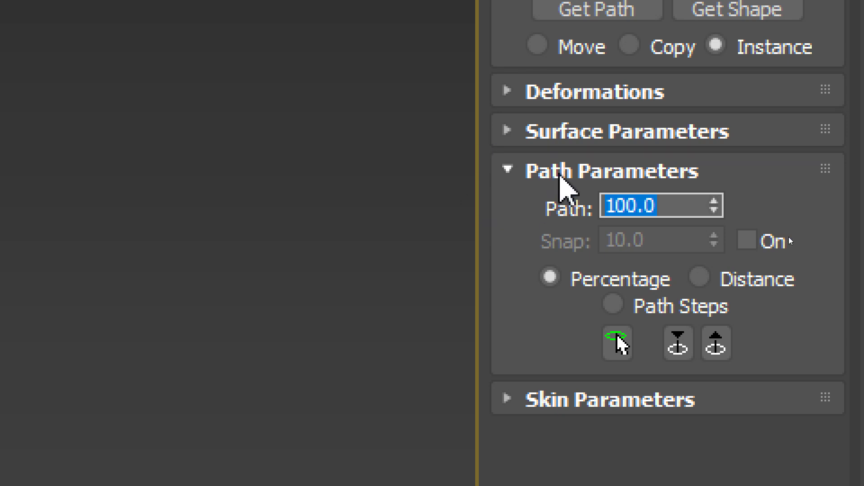
{"action": "left_click", "coordinate": [672, 205]}
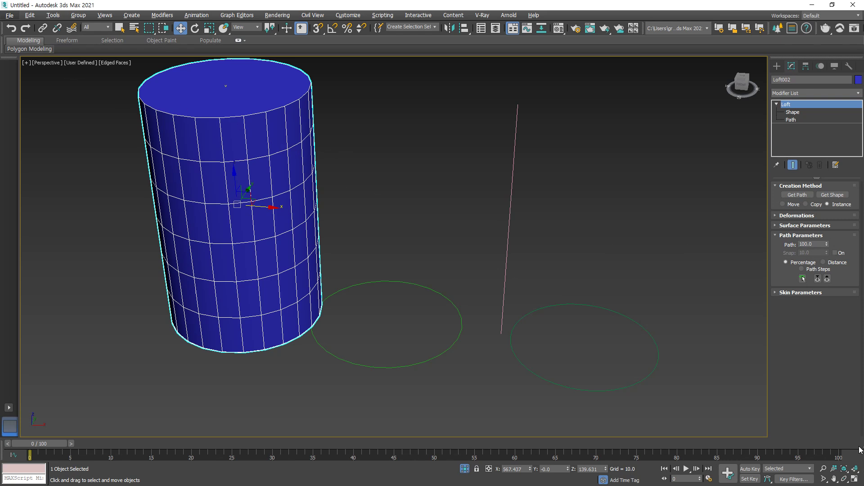
Step: Examine in the front view where Path 100 lies at the upper end of the loft
{"action": "left_click", "coordinate": [855, 478]}
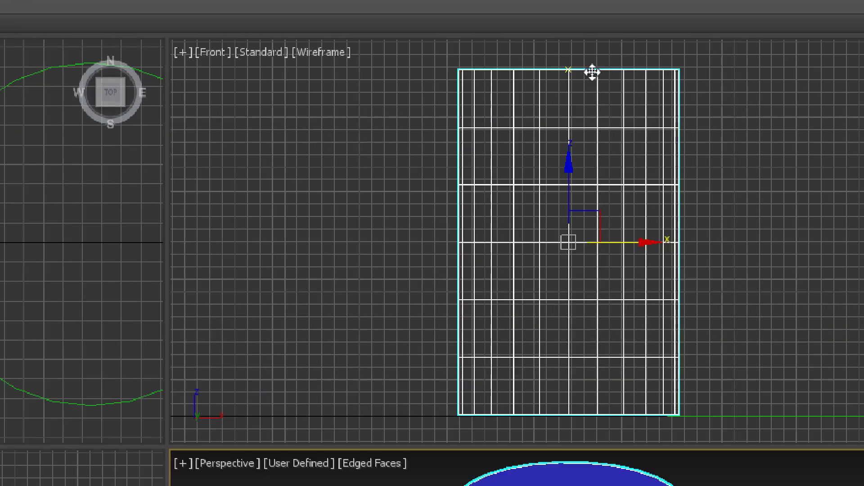
{"action": "middle_click_drag", "start_coordinate": [592, 71], "coordinate": [640, 173]}
{"action": "middle_click_drag", "start_coordinate": [309, 250], "coordinate": [484, 262]}
{"action": "middle_click_drag", "start_coordinate": [218, 285], "coordinate": [254, 373]}
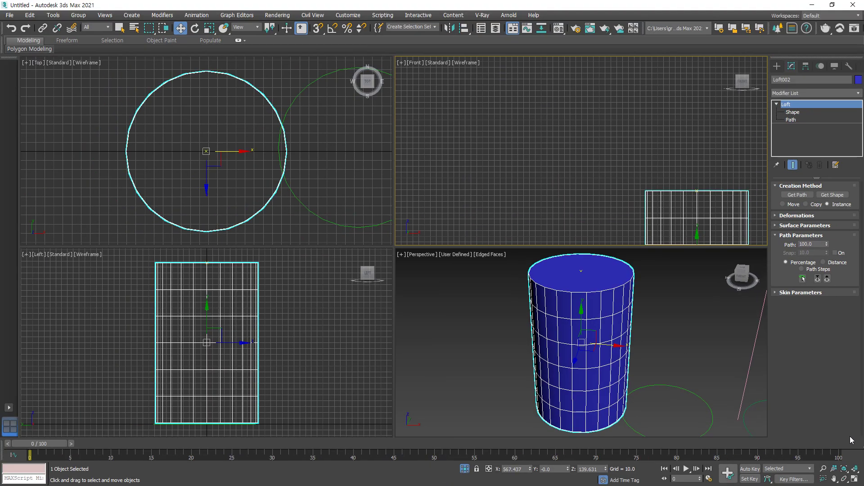
{"action": "left_click", "coordinate": [855, 480]}
{"action": "middle_click_drag", "start_coordinate": [671, 330], "coordinate": [709, 223]}
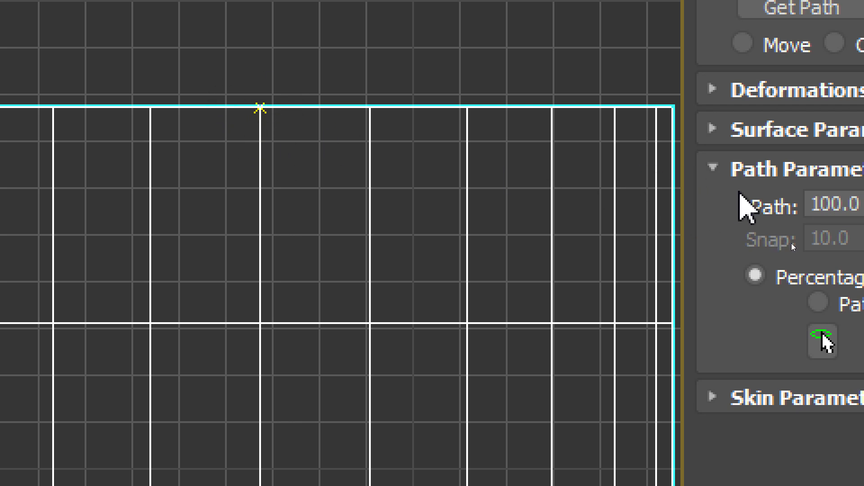
{"action": "mouse_move", "coordinate": [786, 203]}
{"action": "left_mouse_down"}
{"action": "mouse_move", "coordinate": [789, 215]}
{"action": "mouse_move", "coordinate": [759, 208]}
{"action": "mouse_move", "coordinate": [759, 217]}
{"action": "mouse_move", "coordinate": [754, 202]}
{"action": "mouse_move", "coordinate": [756, 219]}
{"action": "mouse_move", "coordinate": [757, 187]}
{"action": "mouse_move", "coordinate": [741, 216]}
{"action": "mouse_move", "coordinate": [735, 171]}
{"action": "mouse_move", "coordinate": [744, 228]}
{"action": "mouse_move", "coordinate": [744, 187]}
{"action": "mouse_move", "coordinate": [744, 203]}
{"action": "left_mouse_up"}
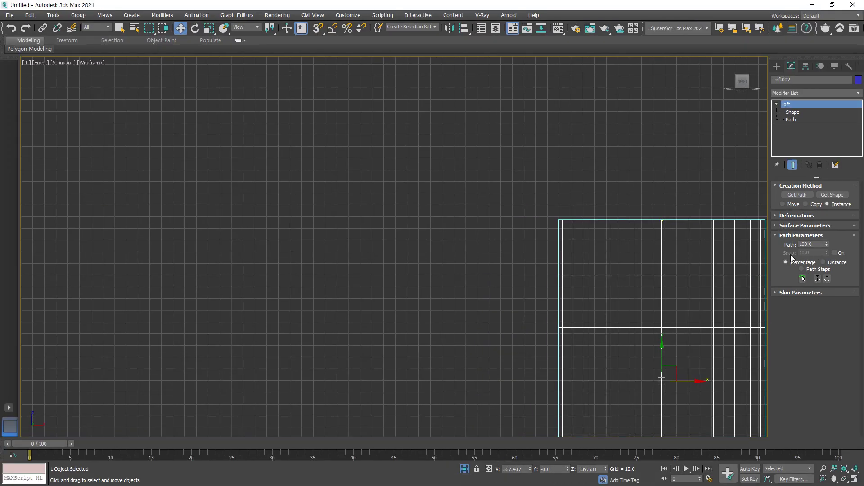
{"action": "left_click", "coordinate": [854, 469]}
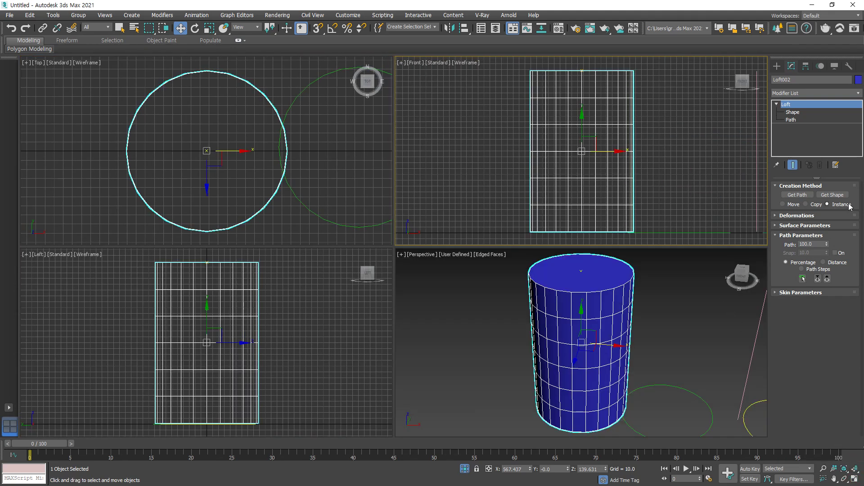
Step: Assign the six-sided NGon as the loft's cross-section at Path 100
{"action": "left_click", "coordinate": [833, 194]}
{"action": "middle_click_drag", "start_coordinate": [717, 280], "coordinate": [608, 276]}
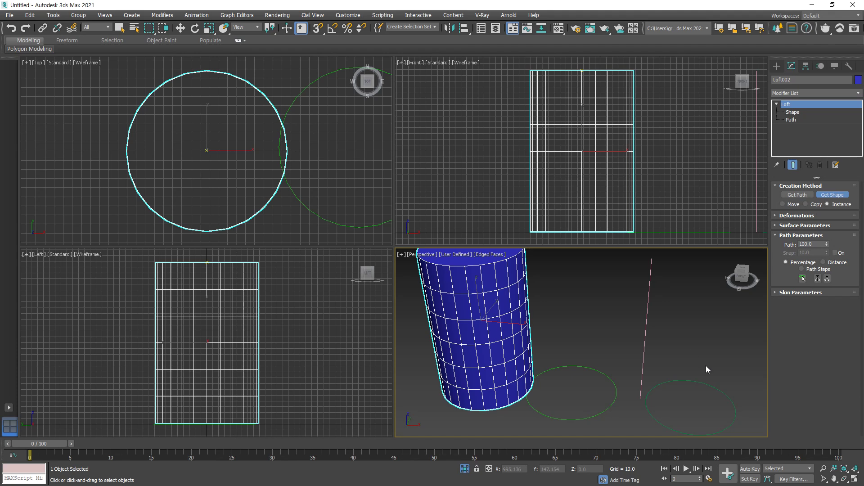
{"action": "left_click", "coordinate": [705, 384]}
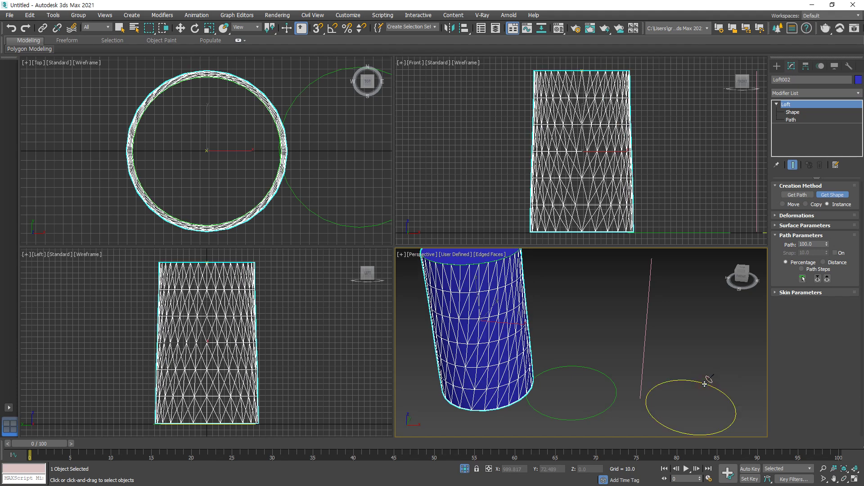
{"action": "key", "text": "w"}
Step: Select the NGon in the maximized perspective view and turn off its Circular option
{"action": "left_click", "coordinate": [714, 381]}
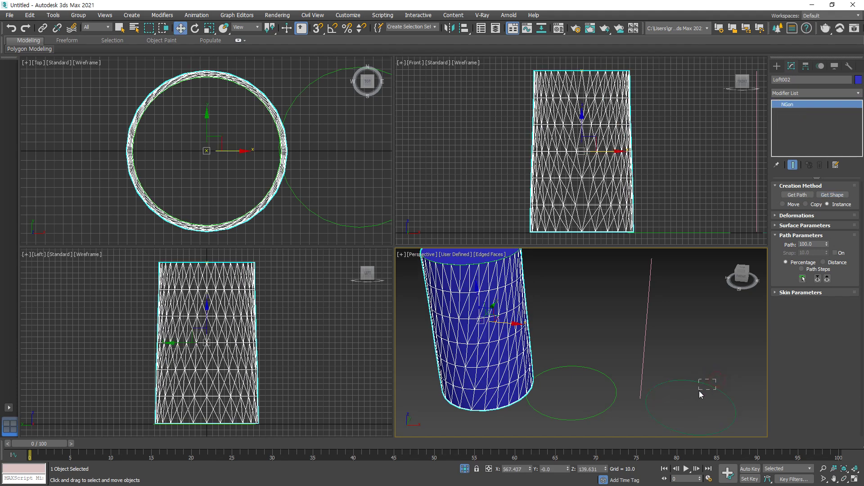
{"action": "left_click", "coordinate": [494, 288]}
{"action": "key", "text": "alt+w"}
{"action": "left_click", "coordinate": [624, 316]}
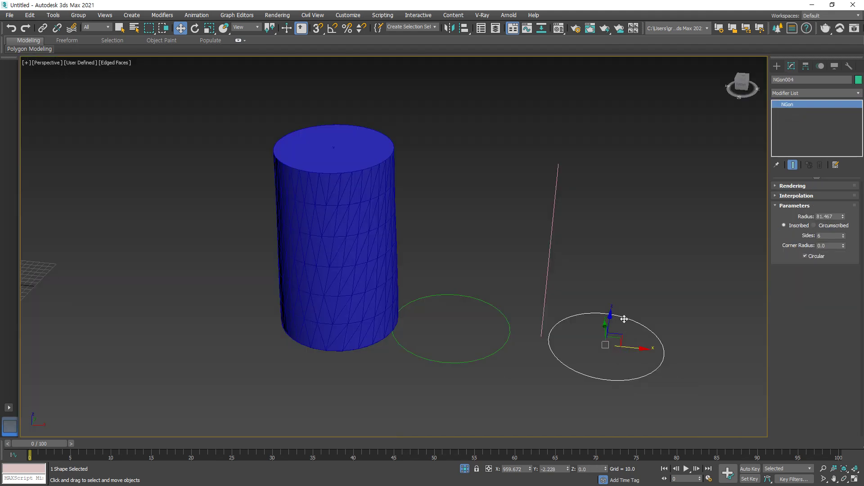
{"action": "left_click", "coordinate": [809, 255]}
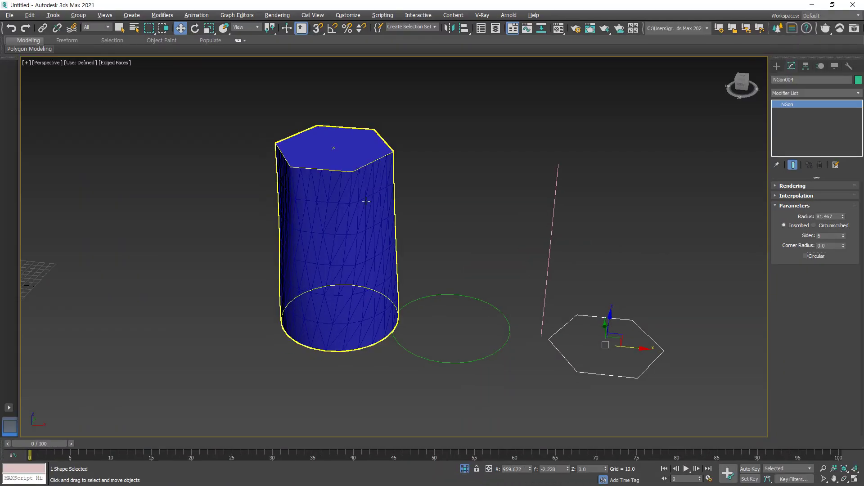
Step: Select the loft and examine how its mesh runs from the hexagon's corners at its upper end to the circle at its base
{"action": "left_click", "coordinate": [366, 201]}
{"action": "scroll", "coordinate": [356, 181], "scroll_direction": "up", "scroll_amount": 4}
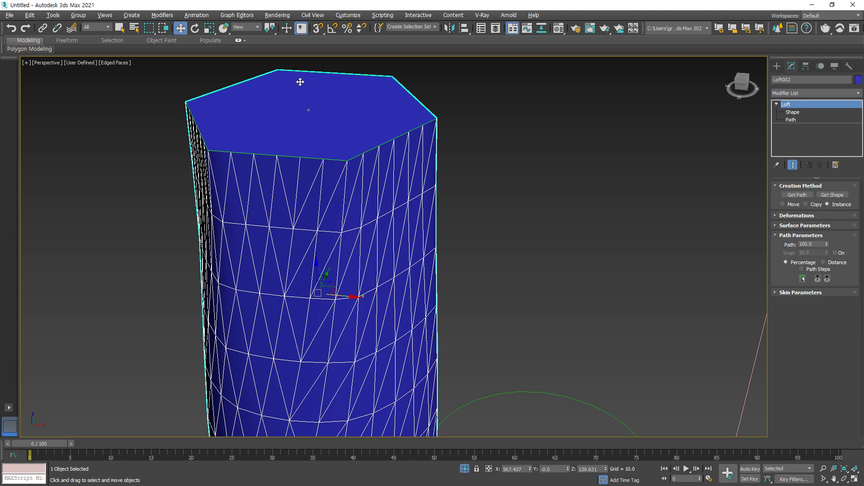
{"action": "left_click_drag", "start_coordinate": [211, 146], "coordinate": [206, 152]}
{"action": "left_click_drag", "start_coordinate": [349, 156], "coordinate": [345, 163]}
{"action": "left_click", "coordinate": [253, 160]}
{"action": "left_click", "coordinate": [325, 171]}
{"action": "key", "text": "Escape"}
{"action": "left_click", "coordinate": [343, 131]}
{"action": "left_click_drag", "start_coordinate": [215, 147], "coordinate": [207, 154]}
{"action": "left_click_drag", "start_coordinate": [347, 159], "coordinate": [346, 166]}
{"action": "left_click_drag", "start_coordinate": [434, 117], "coordinate": [438, 121]}
{"action": "mouse_move", "coordinate": [293, 121]}
{"action": "left_mouse_down"}
{"action": "mouse_move", "coordinate": [288, 143]}
{"action": "mouse_move", "coordinate": [275, 133]}
{"action": "left_mouse_up"}
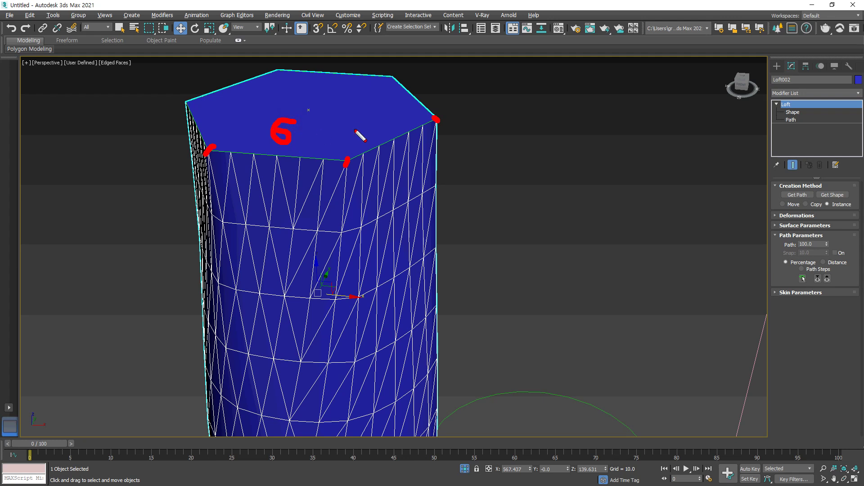
{"action": "mouse_move", "coordinate": [367, 116]}
{"action": "left_mouse_down"}
{"action": "mouse_move", "coordinate": [387, 139]}
{"action": "mouse_move", "coordinate": [363, 130]}
{"action": "left_mouse_up"}
{"action": "key", "text": "Escape"}
{"action": "middle_click_drag", "start_coordinate": [336, 293], "coordinate": [338, 155]}
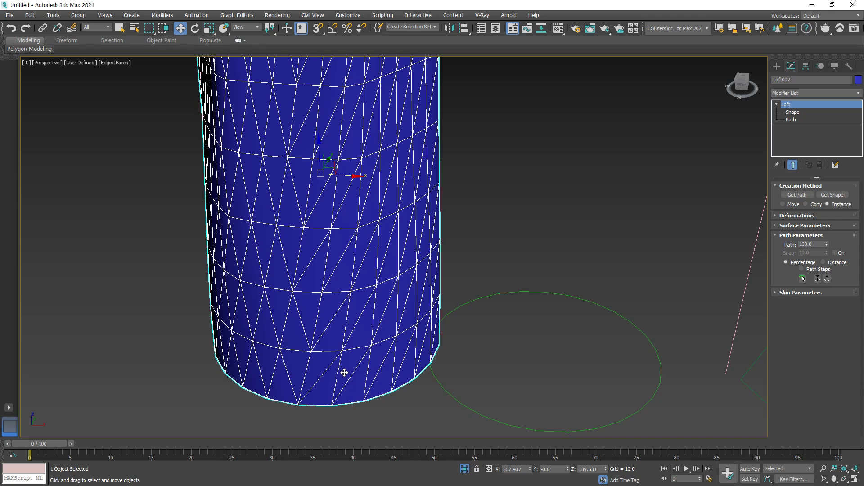
{"action": "scroll", "coordinate": [329, 248], "scroll_direction": "down", "scroll_amount": 2}
{"action": "middle_click_drag", "start_coordinate": [328, 248], "coordinate": [279, 280]}
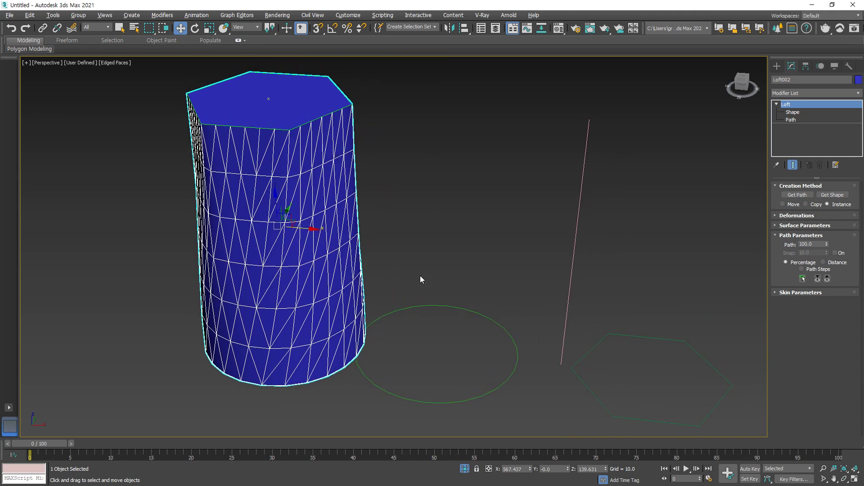
Step: Increase the NGon's radius to 97.761
{"action": "left_click", "coordinate": [642, 337]}
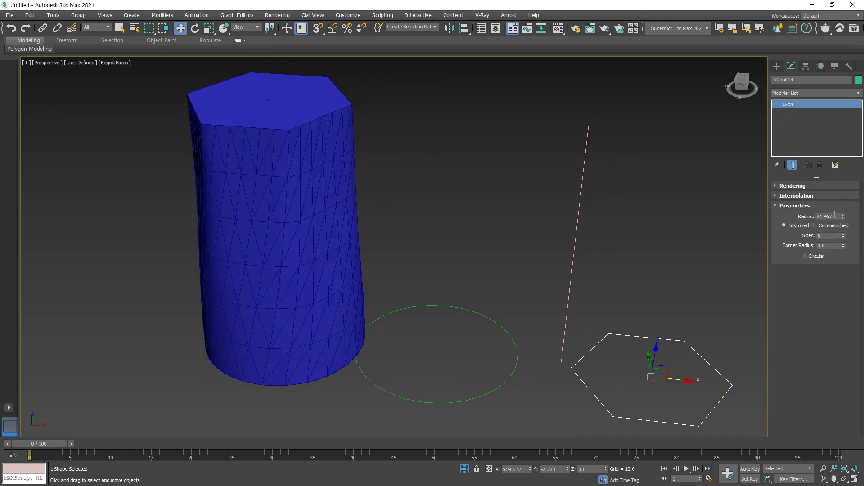
{"action": "left_click_drag", "start_coordinate": [843, 219], "coordinate": [822, 205]}
{"action": "left_click_drag", "start_coordinate": [585, 120], "coordinate": [606, 121]}
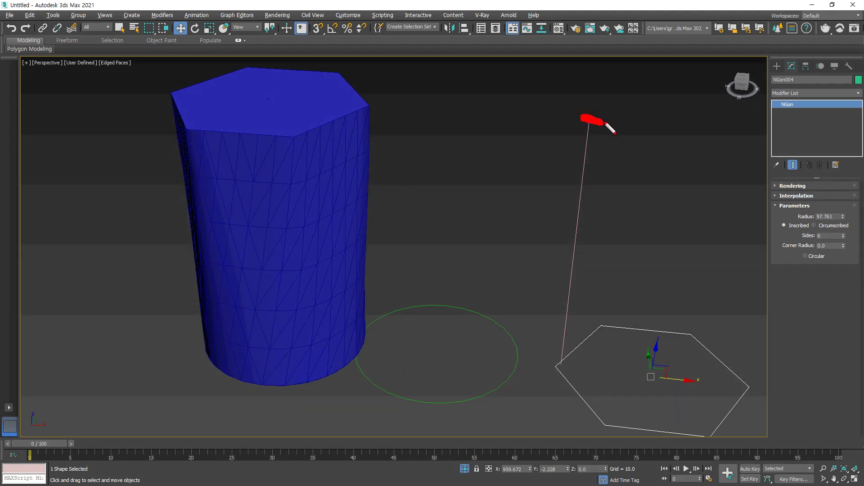
{"action": "mouse_move", "coordinate": [670, 347]}
{"action": "left_mouse_down"}
{"action": "mouse_move", "coordinate": [644, 323]}
{"action": "mouse_move", "coordinate": [671, 335]}
{"action": "mouse_move", "coordinate": [646, 334]}
{"action": "left_mouse_up"}
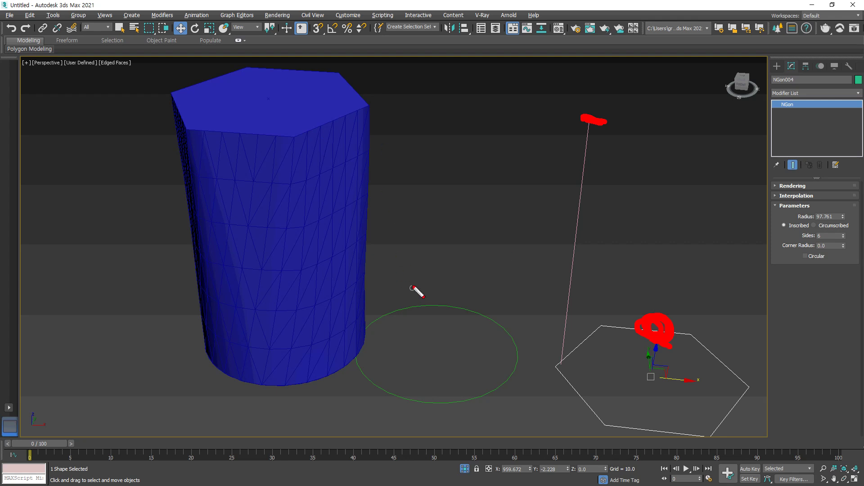
{"action": "mouse_move", "coordinate": [407, 309]}
{"action": "left_mouse_down"}
{"action": "mouse_move", "coordinate": [427, 320]}
{"action": "mouse_move", "coordinate": [409, 346]}
{"action": "mouse_move", "coordinate": [338, 384]}
{"action": "mouse_move", "coordinate": [365, 365]}
{"action": "left_mouse_up"}
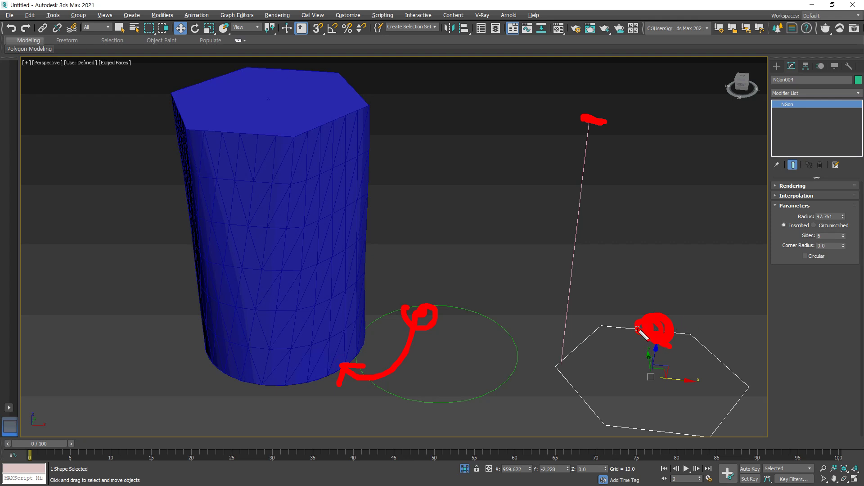
{"action": "key", "text": "Escape"}
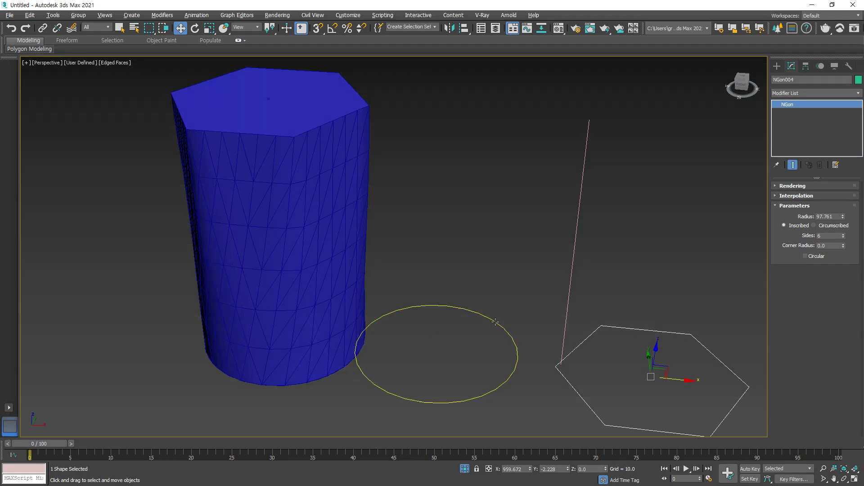
Step: Enlarge the base circle slightly, reduce the hexagonal NGon's radius to 94.828, and select the blue loft
{"action": "left_click", "coordinate": [495, 320]}
{"action": "left_click_drag", "start_coordinate": [841, 219], "coordinate": [802, 220]}
{"action": "left_click", "coordinate": [698, 349]}
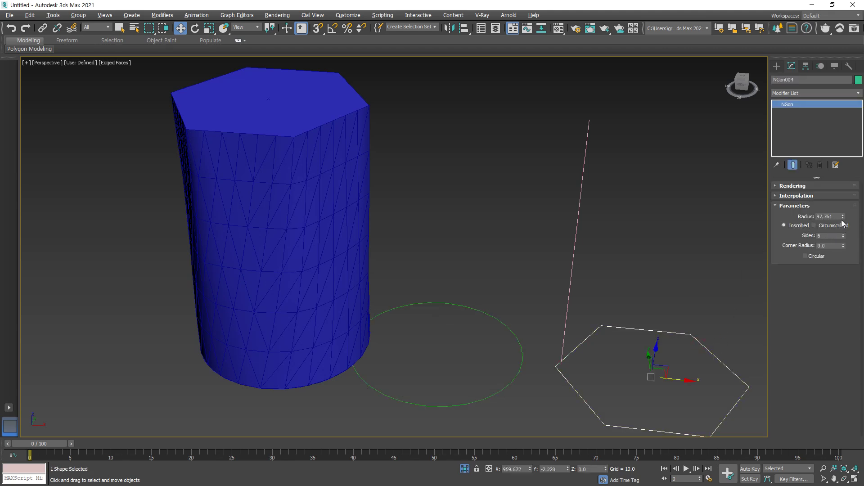
{"action": "mouse_move", "coordinate": [843, 220]}
{"action": "left_mouse_down"}
{"action": "mouse_move", "coordinate": [841, 211]}
{"action": "mouse_move", "coordinate": [832, 226]}
{"action": "mouse_move", "coordinate": [832, 213]}
{"action": "left_mouse_up"}
{"action": "left_click", "coordinate": [346, 185]}
{"action": "left_click_drag", "start_coordinate": [484, 296], "coordinate": [466, 310]}
{"action": "left_click_drag", "start_coordinate": [634, 318], "coordinate": [619, 331]}
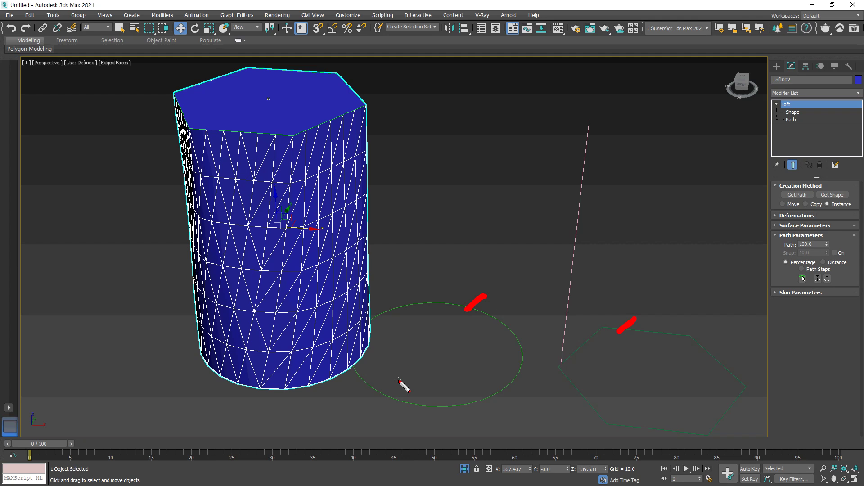
{"action": "key", "text": "Escape"}
Step: Set the hexagonal NGon's sides to 4 and select the blue loft built from it
{"action": "left_click", "coordinate": [671, 332]}
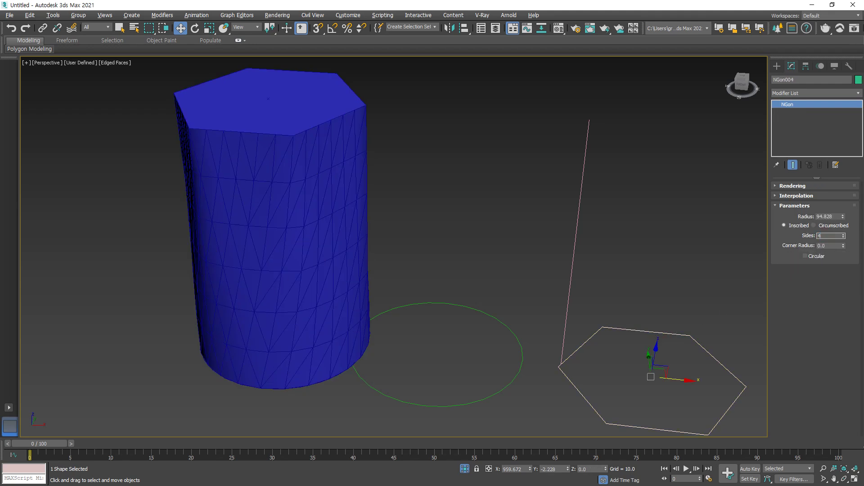
{"action": "type", "text": "4"}
{"action": "key", "text": "Return"}
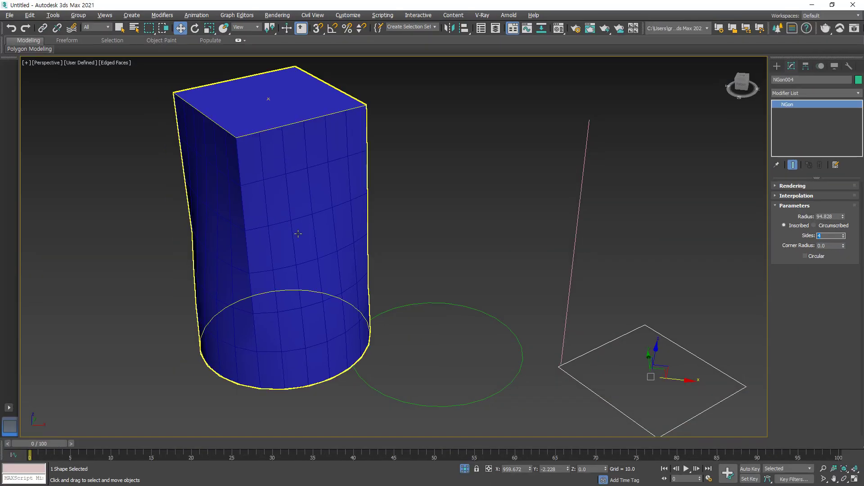
{"action": "left_click", "coordinate": [299, 212]}
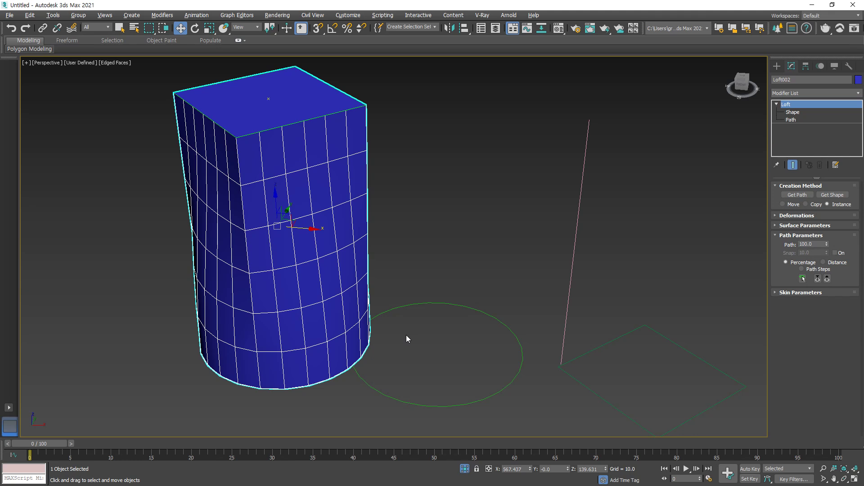
{"action": "left_click_drag", "start_coordinate": [357, 108], "coordinate": [246, 135]}
{"action": "mouse_move", "coordinate": [373, 343]}
{"action": "left_mouse_down"}
{"action": "mouse_move", "coordinate": [355, 369]}
{"action": "mouse_move", "coordinate": [264, 390]}
{"action": "left_mouse_up"}
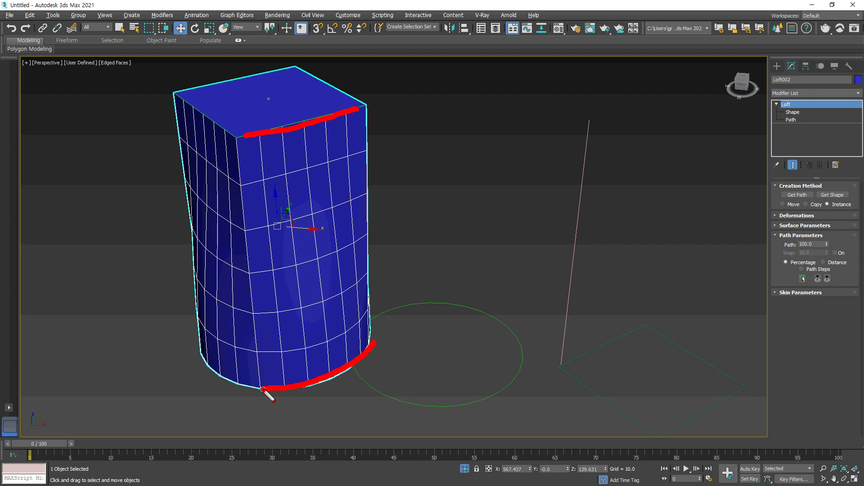
{"action": "key", "text": "Escape"}
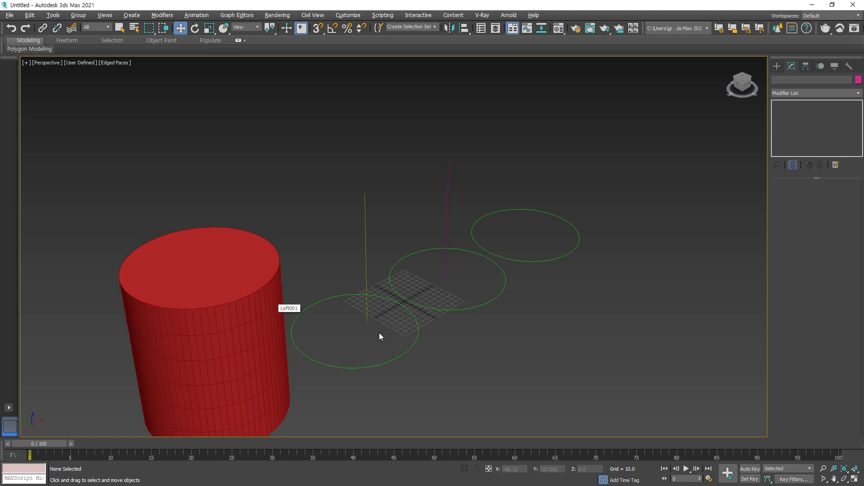
{"action": "mouse_move", "coordinate": [444, 381]}
{"action": "left_mouse_down"}
{"action": "mouse_move", "coordinate": [405, 358]}
{"action": "mouse_move", "coordinate": [438, 360]}
{"action": "mouse_move", "coordinate": [393, 384]}
{"action": "left_mouse_up"}
{"action": "left_click_drag", "start_coordinate": [472, 389], "coordinate": [485, 422]}
{"action": "left_click", "coordinate": [495, 388]}
{"action": "left_click", "coordinate": [510, 416]}
{"action": "mouse_move", "coordinate": [574, 260]}
{"action": "left_mouse_down"}
{"action": "mouse_move", "coordinate": [624, 278]}
{"action": "mouse_move", "coordinate": [575, 280]}
{"action": "left_mouse_up"}
{"action": "mouse_move", "coordinate": [644, 273]}
{"action": "left_mouse_down"}
{"action": "mouse_move", "coordinate": [645, 290]}
{"action": "mouse_move", "coordinate": [674, 287]}
{"action": "mouse_move", "coordinate": [670, 277]}
{"action": "left_mouse_up"}
{"action": "left_click_drag", "start_coordinate": [688, 277], "coordinate": [711, 300]}
{"action": "left_click", "coordinate": [714, 281]}
{"action": "left_click", "coordinate": [728, 301]}
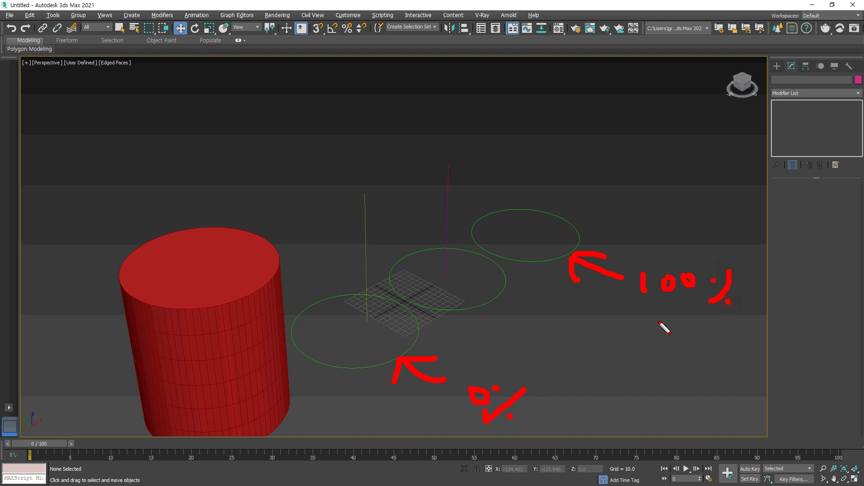
{"action": "mouse_move", "coordinate": [495, 309]}
{"action": "left_mouse_down"}
{"action": "mouse_move", "coordinate": [522, 332]}
{"action": "mouse_move", "coordinate": [495, 325]}
{"action": "left_mouse_up"}
{"action": "left_click_drag", "start_coordinate": [551, 333], "coordinate": [558, 353]}
{"action": "mouse_move", "coordinate": [584, 326]}
{"action": "left_mouse_down"}
{"action": "mouse_move", "coordinate": [586, 358]}
{"action": "mouse_move", "coordinate": [612, 338]}
{"action": "mouse_move", "coordinate": [616, 370]}
{"action": "left_mouse_up"}
{"action": "left_click", "coordinate": [620, 341]}
{"action": "left_click", "coordinate": [645, 372]}
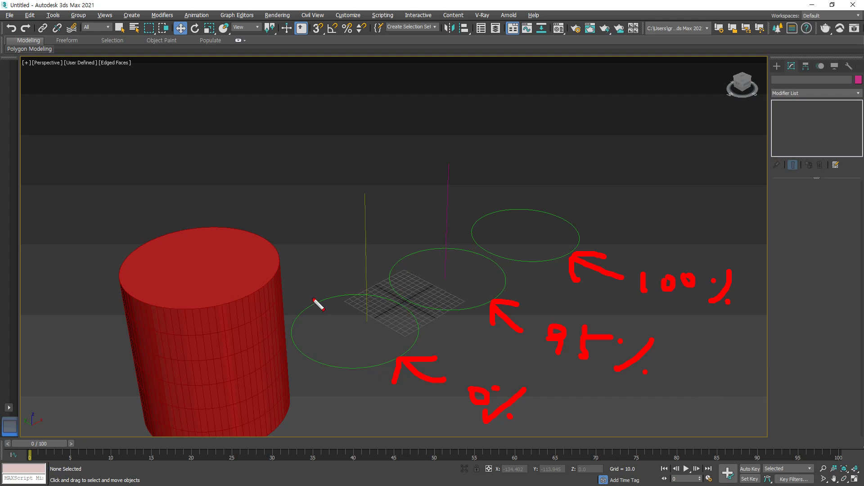
{"action": "left_click_drag", "start_coordinate": [312, 307], "coordinate": [308, 301]}
{"action": "left_click_drag", "start_coordinate": [308, 306], "coordinate": [318, 303]}
{"action": "left_click", "coordinate": [446, 417]}
{"action": "mouse_move", "coordinate": [451, 426]}
{"action": "left_mouse_down"}
{"action": "mouse_move", "coordinate": [476, 445]}
{"action": "mouse_move", "coordinate": [462, 439]}
{"action": "left_mouse_up"}
{"action": "mouse_move", "coordinate": [576, 369]}
{"action": "left_mouse_down"}
{"action": "mouse_move", "coordinate": [604, 378]}
{"action": "mouse_move", "coordinate": [603, 386]}
{"action": "left_mouse_up"}
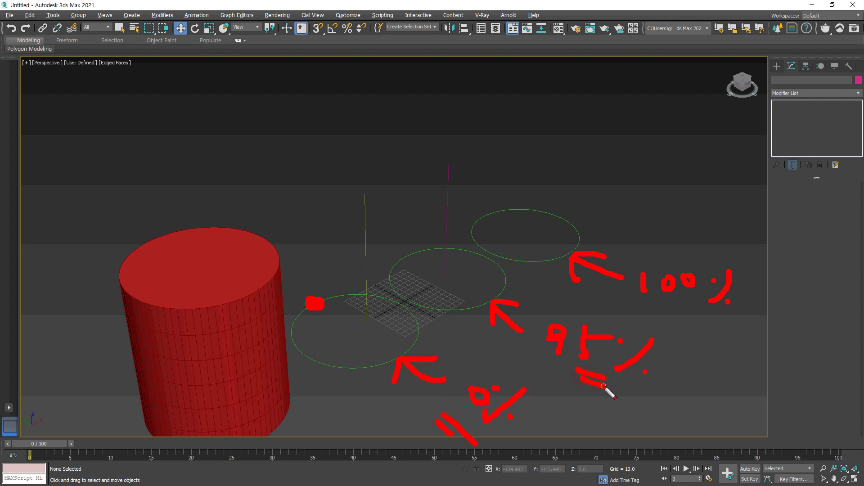
{"action": "left_click_drag", "start_coordinate": [678, 303], "coordinate": [712, 308]}
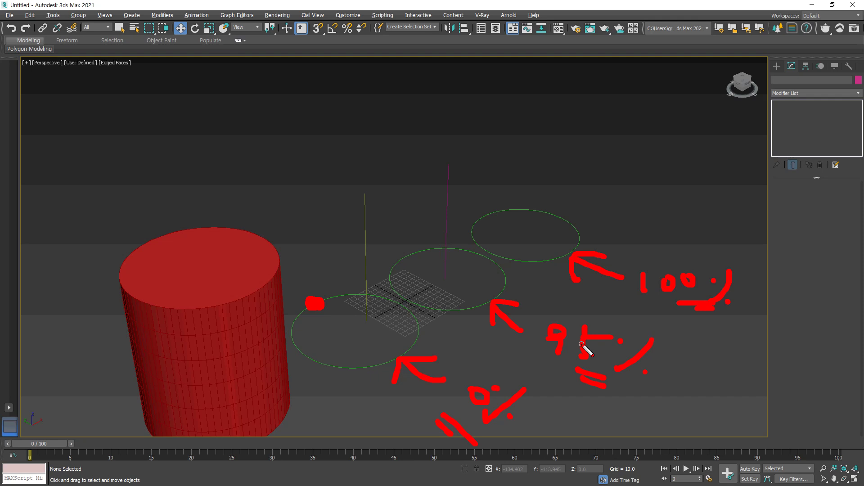
Step: Select the red loft and assign the middle circular NGon, NGon002, as its cross-section at Path 95
{"action": "left_click", "coordinate": [239, 279]}
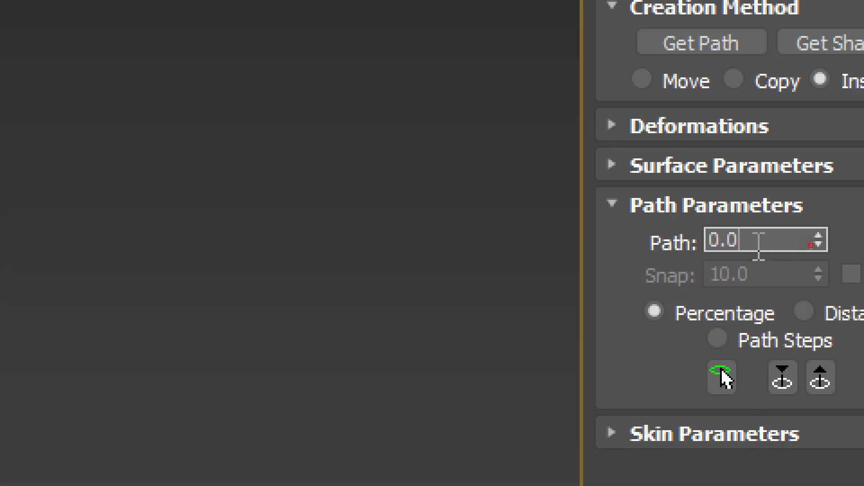
{"action": "left_click", "coordinate": [813, 246]}
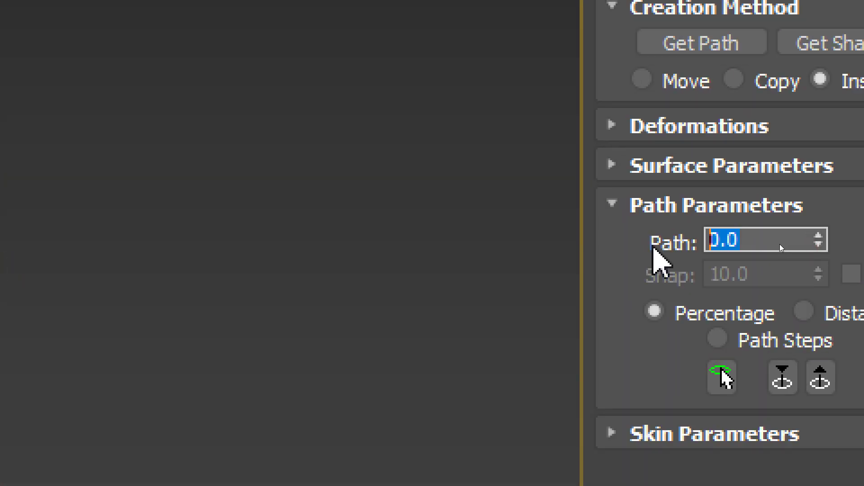
{"action": "type", "text": "95"}
{"action": "key", "text": "Return"}
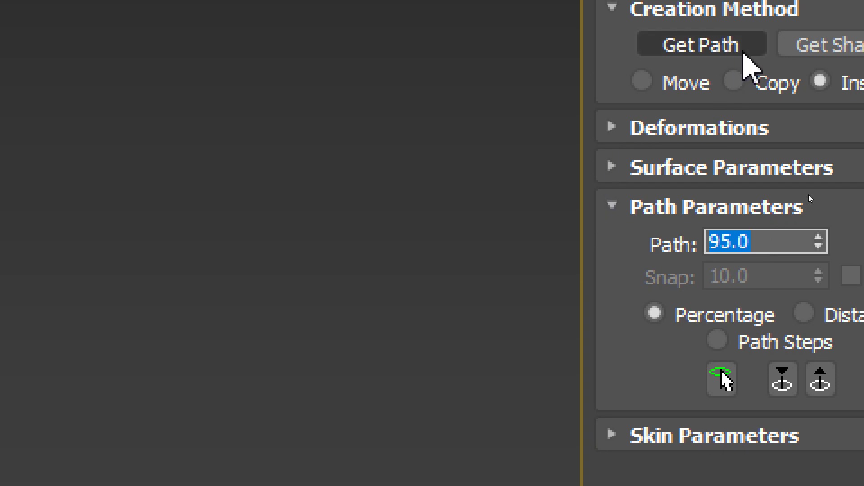
{"action": "left_click", "coordinate": [760, 68]}
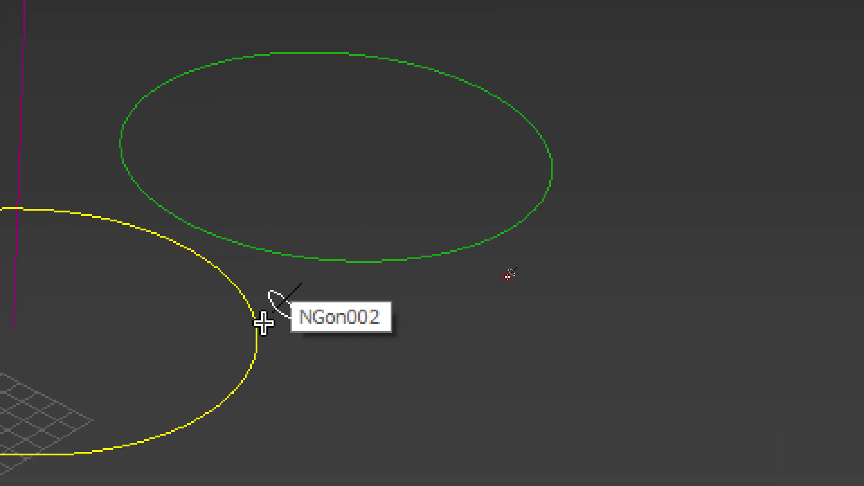
{"action": "left_click", "coordinate": [264, 323]}
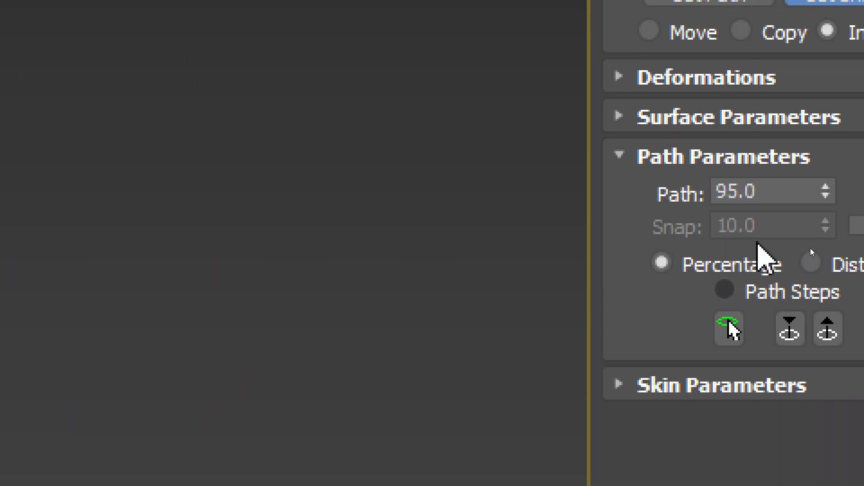
Step: Set the loft's Path to 100 and assign the farthest circular NGon as the cross-section there
{"action": "left_click", "coordinate": [764, 167]}
{"action": "left_click", "coordinate": [770, 193]}
{"action": "type", "text": "100"}
{"action": "key", "text": "Return"}
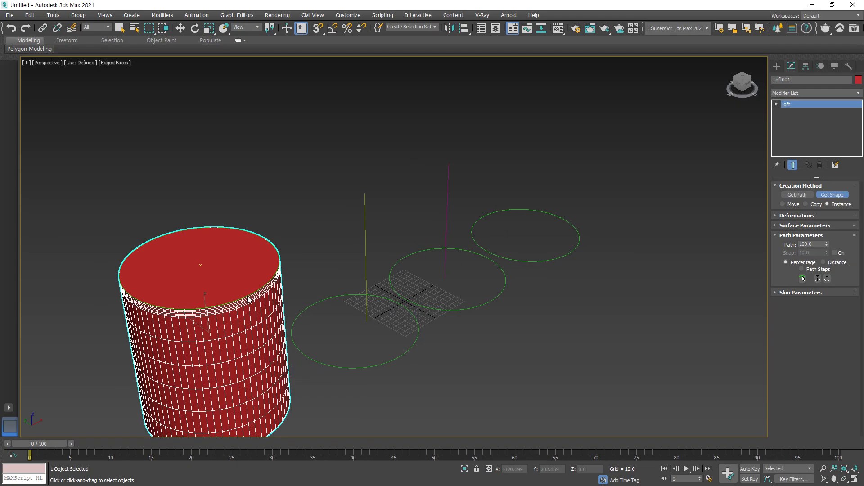
{"action": "middle_click_drag", "start_coordinate": [269, 323], "coordinate": [273, 215], "text": "alt"}
{"action": "scroll", "coordinate": [273, 215], "scroll_direction": "up", "scroll_amount": 3}
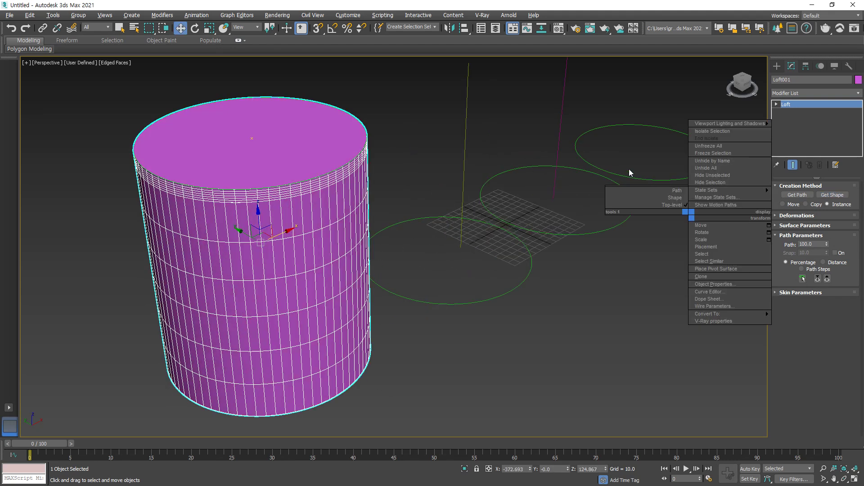
{"action": "left_click", "coordinate": [648, 295]}
{"action": "key", "text": "ctrl+2"}
{"action": "left_click_drag", "start_coordinate": [686, 184], "coordinate": [672, 183]}
{"action": "left_click", "coordinate": [615, 222]}
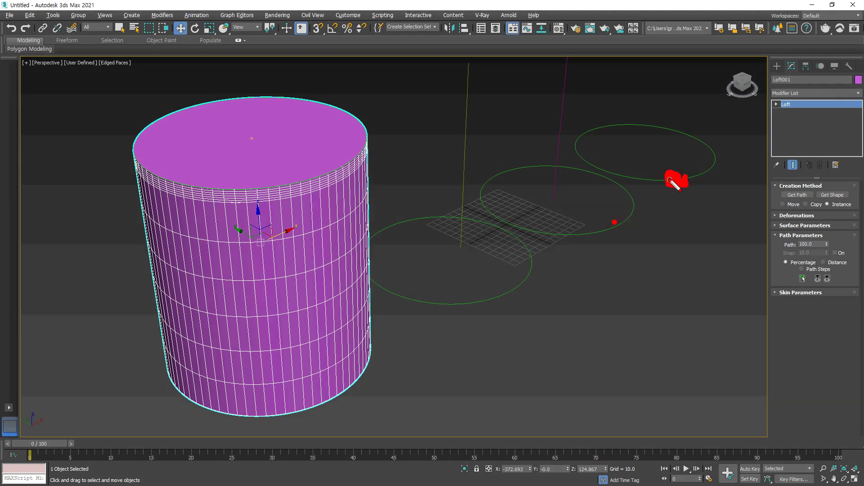
{"action": "key", "text": "Escape"}
Step: Select the farthest circular NGon, NGon003, and set its radius to 95
{"action": "right_click", "coordinate": [710, 180]}
{"action": "left_click", "coordinate": [671, 194]}
{"action": "left_click", "coordinate": [665, 180]}
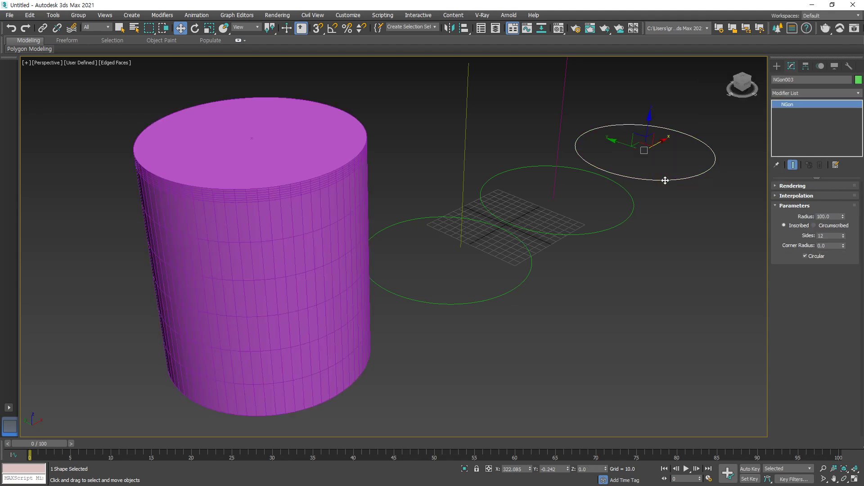
{"action": "left_click", "coordinate": [833, 216]}
{"action": "type", "text": "95"}
{"action": "key", "text": "Return"}
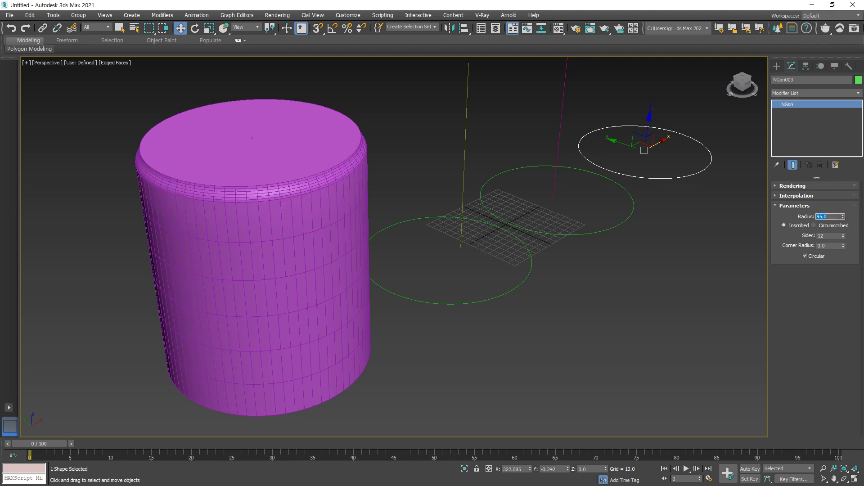
Step: Select the loft, restore the four-viewport layout and examine its upper edge profile up close in the Left and Front views
{"action": "left_click", "coordinate": [350, 203]}
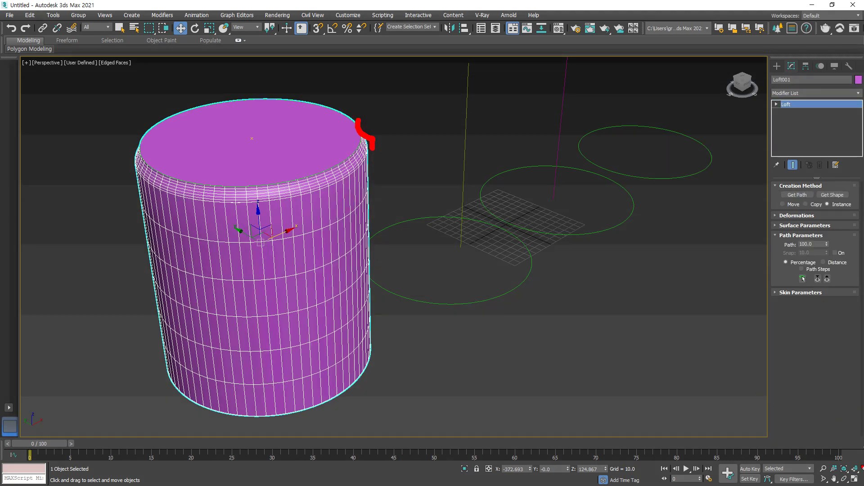
{"action": "left_click", "coordinate": [857, 476]}
{"action": "left_click", "coordinate": [857, 471]}
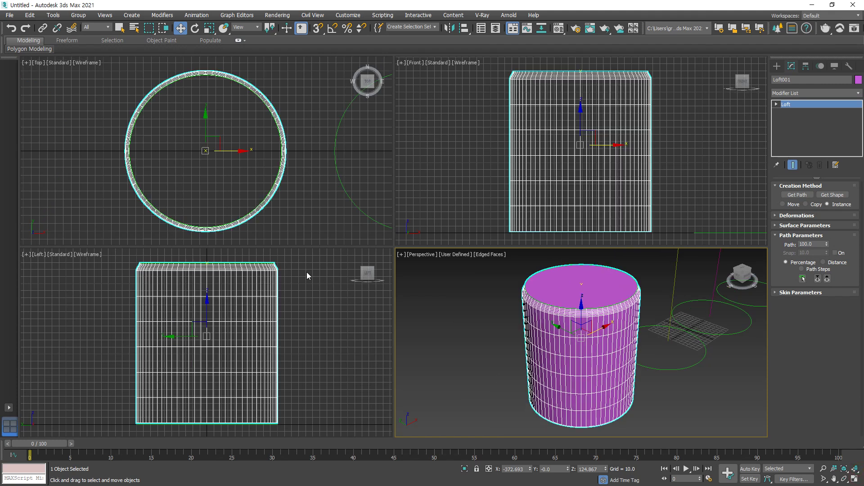
{"action": "scroll", "coordinate": [271, 259], "scroll_direction": "up", "scroll_amount": 6}
{"action": "left_click_drag", "start_coordinate": [247, 249], "coordinate": [274, 321]}
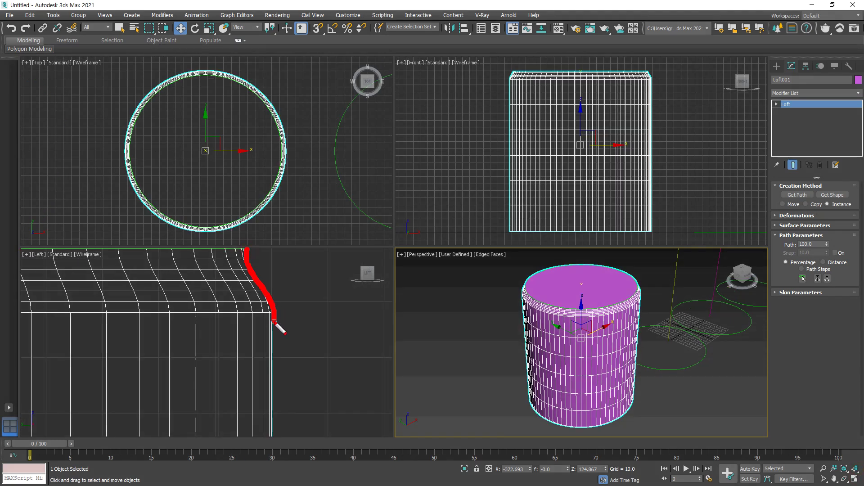
{"action": "scroll", "coordinate": [607, 128], "scroll_direction": "up", "scroll_amount": 10}
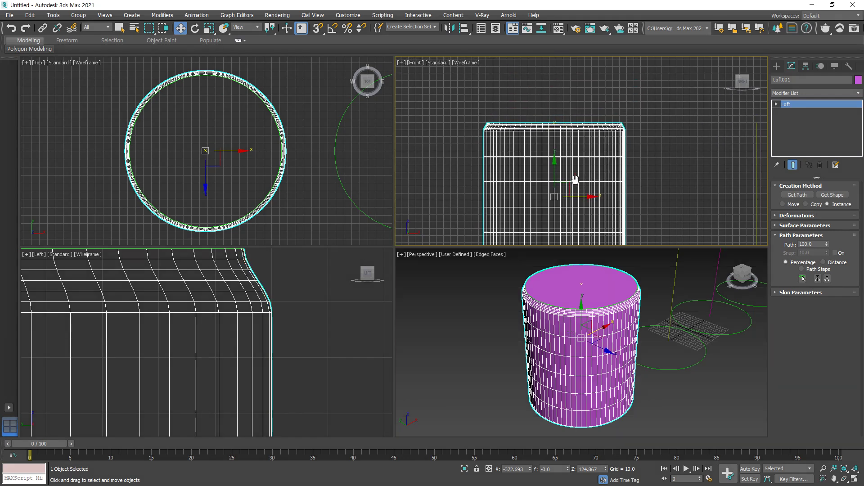
{"action": "scroll", "coordinate": [660, 159], "scroll_direction": "up", "scroll_amount": 1}
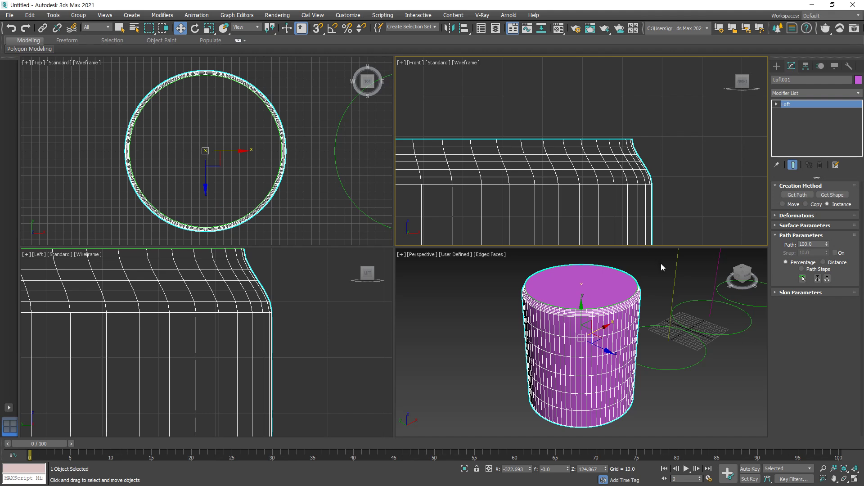
Step: Reduce the farthest circular NGon's radius to 88.35 and select the loft to check its upper edge
{"action": "middle_click_drag", "start_coordinate": [661, 264], "coordinate": [613, 244]}
{"action": "mouse_move", "coordinate": [701, 337]}
{"action": "left_mouse_down"}
{"action": "mouse_move", "coordinate": [715, 367]}
{"action": "mouse_move", "coordinate": [703, 341]}
{"action": "mouse_move", "coordinate": [751, 341]}
{"action": "left_mouse_up"}
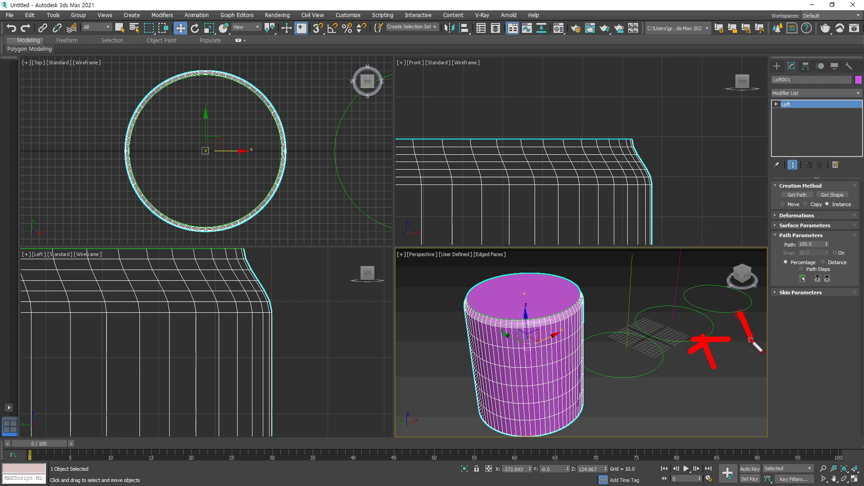
{"action": "key", "text": "Escape"}
{"action": "left_click", "coordinate": [740, 311]}
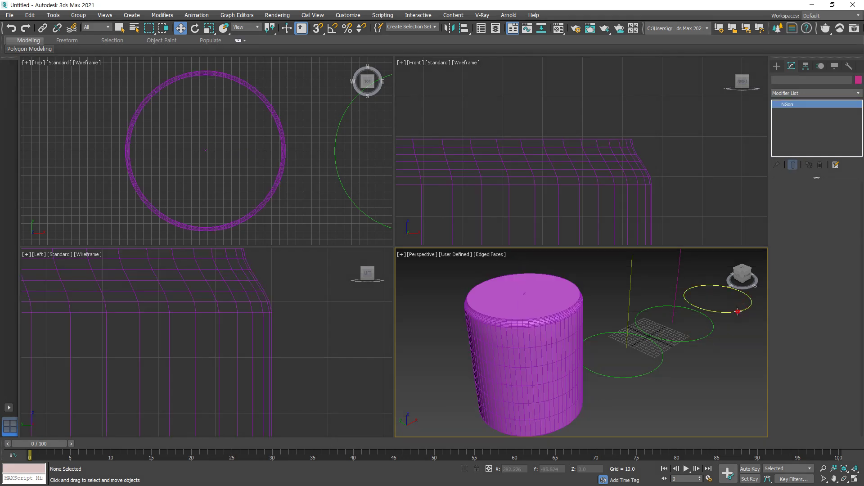
{"action": "left_click_drag", "start_coordinate": [844, 215], "coordinate": [844, 219]}
{"action": "left_click", "coordinate": [631, 177]}
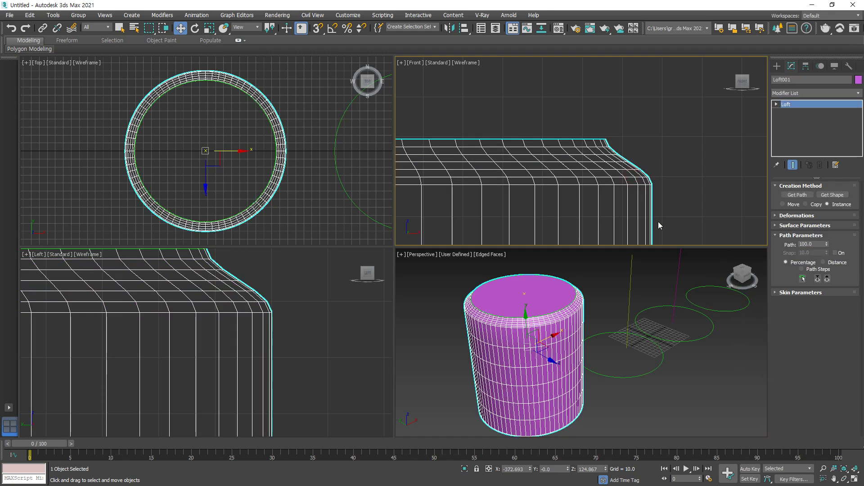
Step: Set the farthest circular NGon's radius to 80 and select the loft to compare its edge profile
{"action": "left_click", "coordinate": [708, 286]}
{"action": "left_click", "coordinate": [708, 286]}
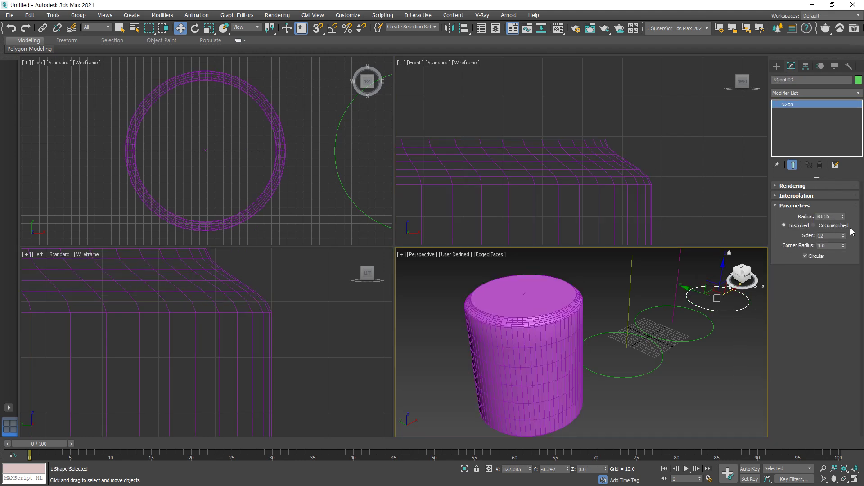
{"action": "left_click_drag", "start_coordinate": [843, 216], "coordinate": [843, 219]}
{"action": "type", "text": "80"}
{"action": "key", "text": "Return"}
{"action": "left_click", "coordinate": [648, 181]}
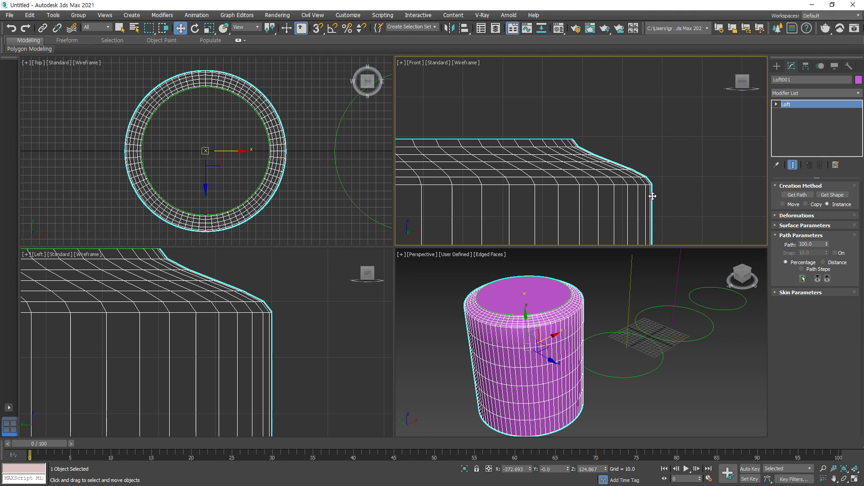
Step: Set the farthest circular NGon's radius to 90 and check the loft's upper edge profile
{"action": "left_click", "coordinate": [714, 308]}
{"action": "left_click", "coordinate": [833, 218]}
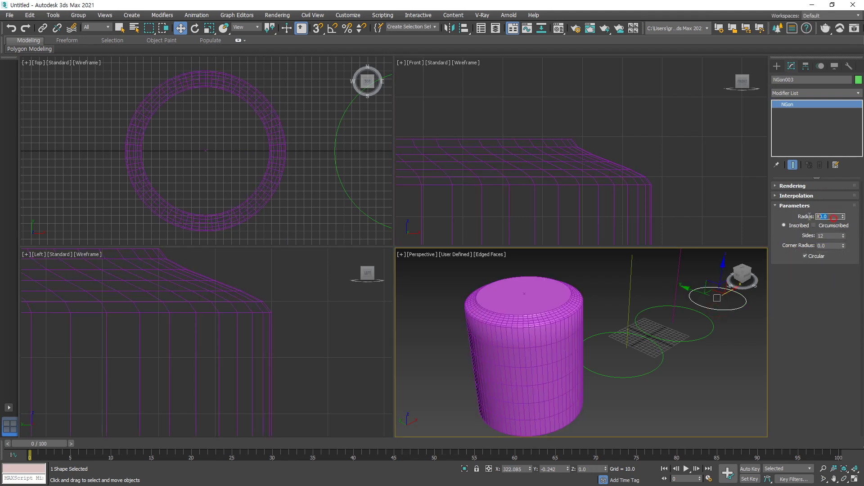
{"action": "type", "text": "90"}
{"action": "key", "text": "Return"}
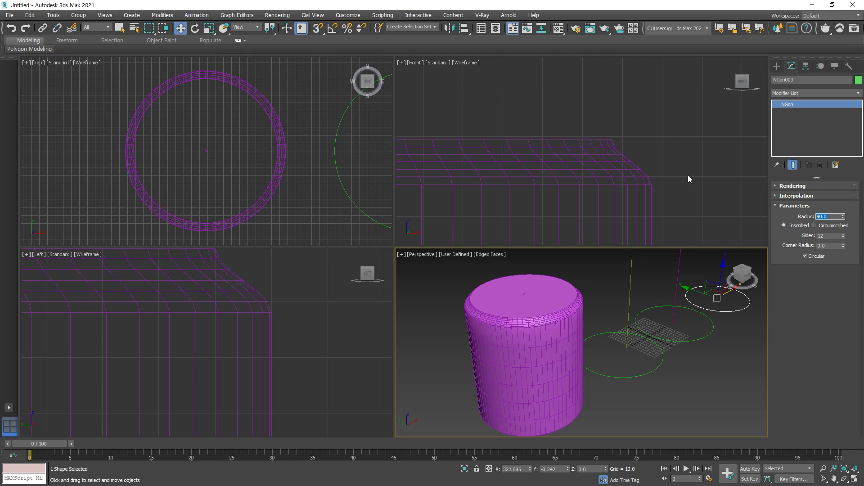
{"action": "left_click", "coordinate": [610, 171]}
{"action": "left_click", "coordinate": [623, 181]}
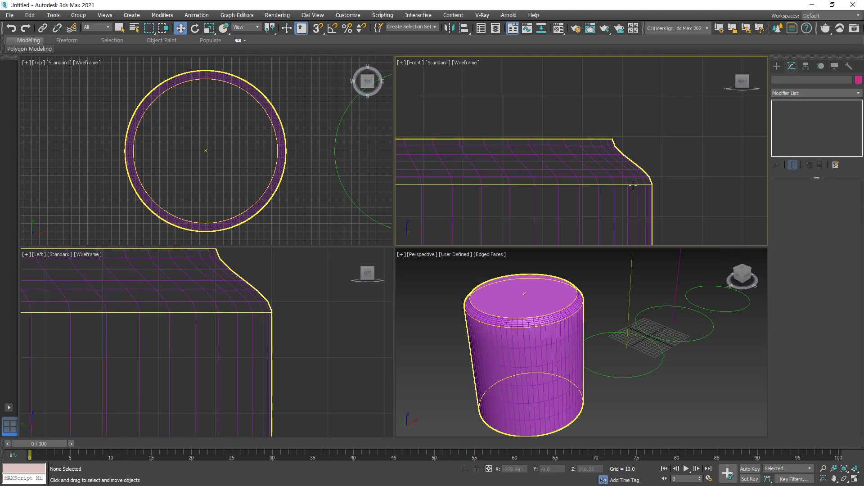
Step: Set the farthest circular NGon's radius to 95 and select the loft to examine its upper edge profile
{"action": "left_click", "coordinate": [715, 311]}
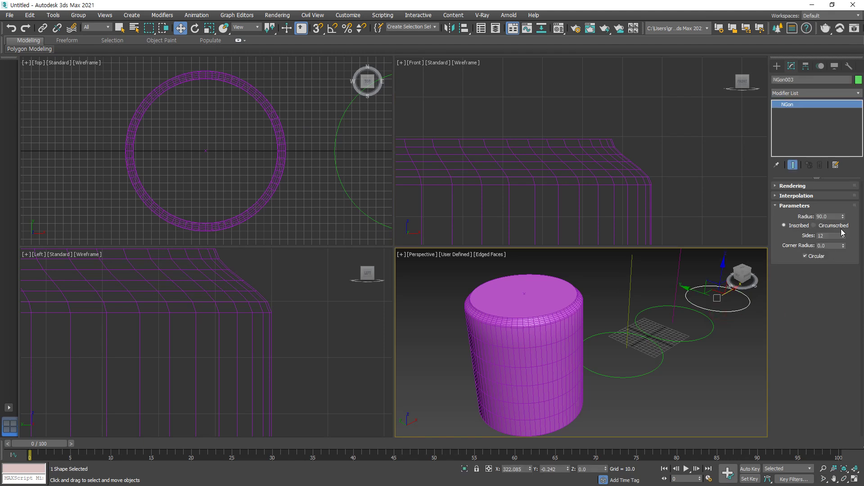
{"action": "double_click", "coordinate": [832, 217]}
{"action": "type", "text": "95"}
{"action": "key", "text": "Return"}
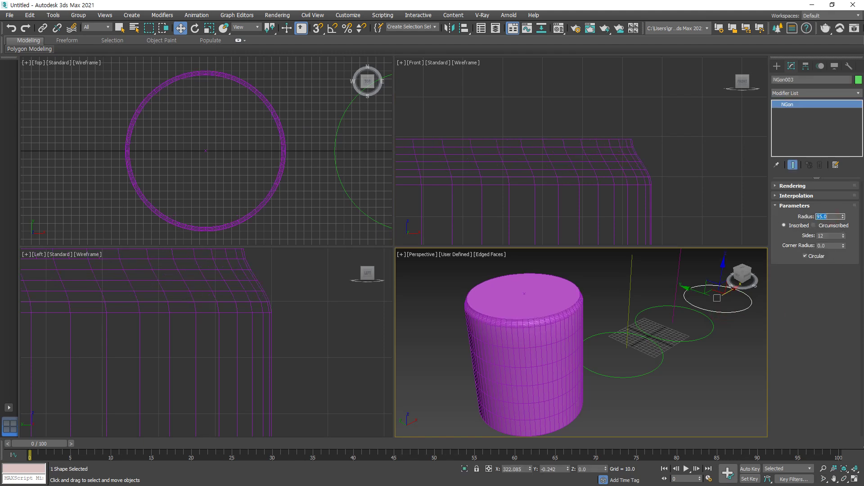
{"action": "left_click", "coordinate": [585, 299]}
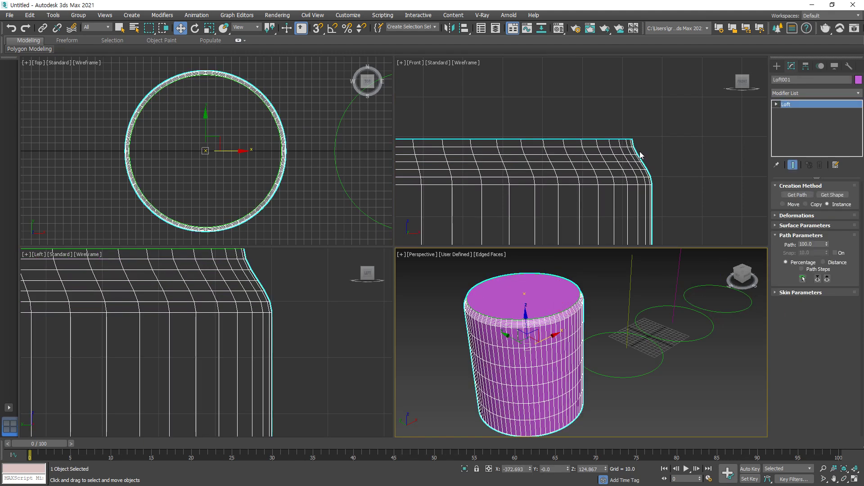
{"action": "left_click_drag", "start_coordinate": [634, 137], "coordinate": [653, 186]}
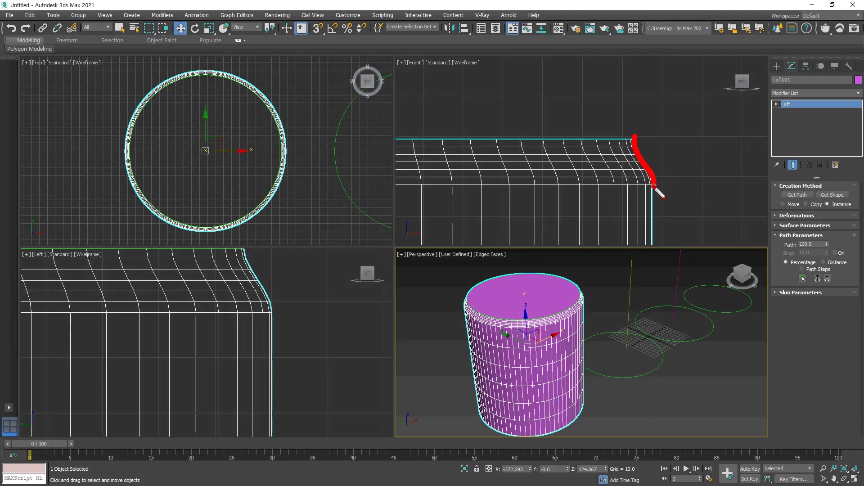
{"action": "key", "text": "Escape"}
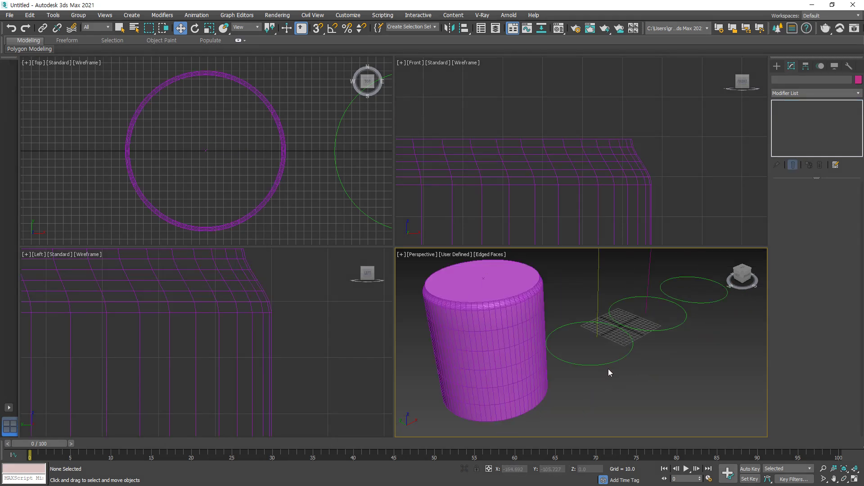
Step: Select the circular NGon nearest the cylinder, NGon001, and add an Edit Spline modifier to it
{"action": "left_click", "coordinate": [611, 362]}
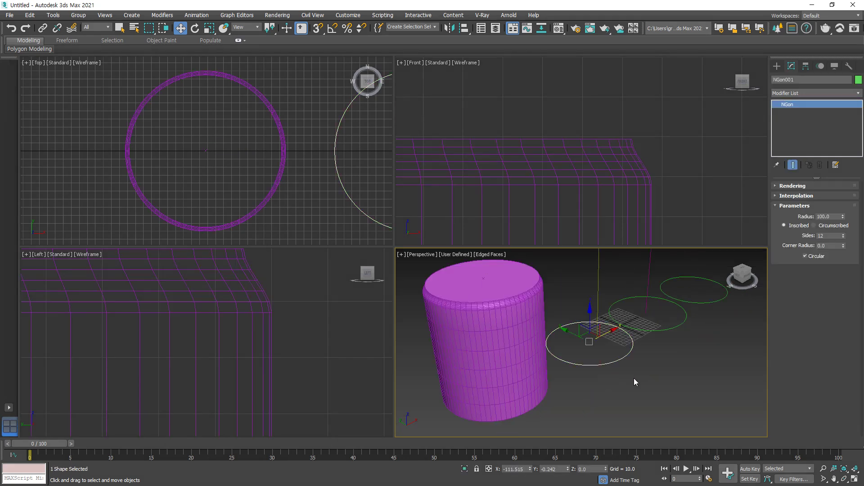
{"action": "mouse_move", "coordinate": [622, 366]}
{"action": "left_mouse_down"}
{"action": "mouse_move", "coordinate": [610, 362]}
{"action": "mouse_move", "coordinate": [626, 405]}
{"action": "mouse_move", "coordinate": [636, 378]}
{"action": "left_mouse_up"}
{"action": "key", "text": "Escape"}
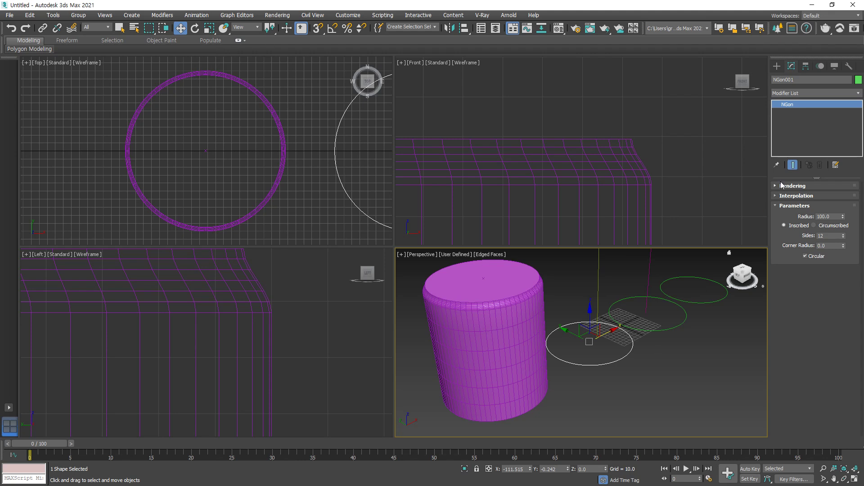
{"action": "left_click", "coordinate": [815, 95]}
{"action": "key", "text": "e"}
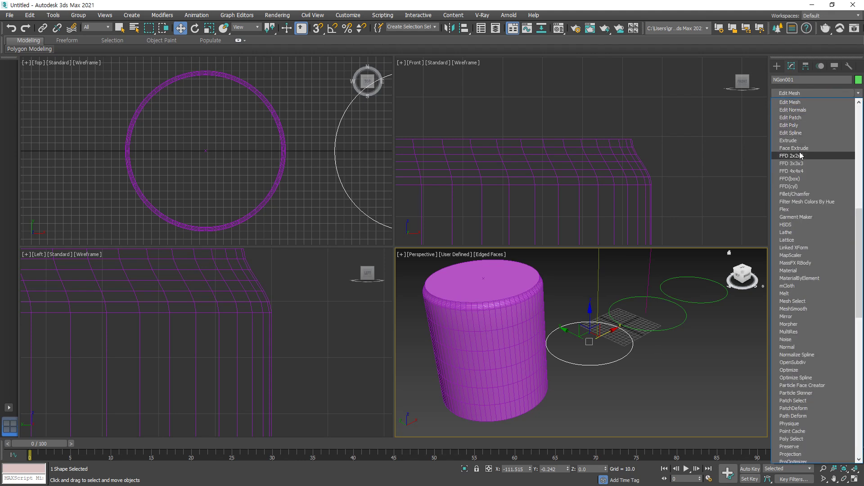
{"action": "left_click", "coordinate": [805, 133]}
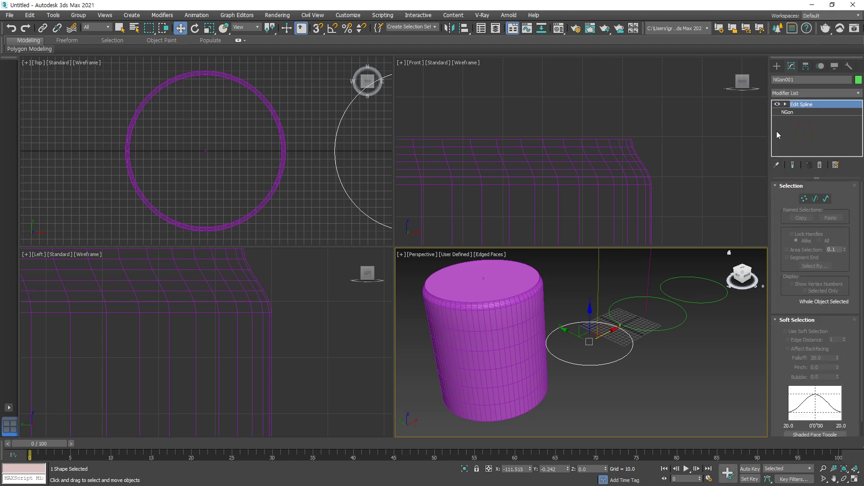
Step: Frame the selected NGon in all four viewports and enter the Vertex level of its Edit Spline modifier
{"action": "scroll", "coordinate": [607, 145], "scroll_direction": "down", "scroll_amount": 2}
{"action": "scroll", "coordinate": [342, 154], "scroll_direction": "down", "scroll_amount": 2}
{"action": "scroll", "coordinate": [268, 146], "scroll_direction": "down", "scroll_amount": 2}
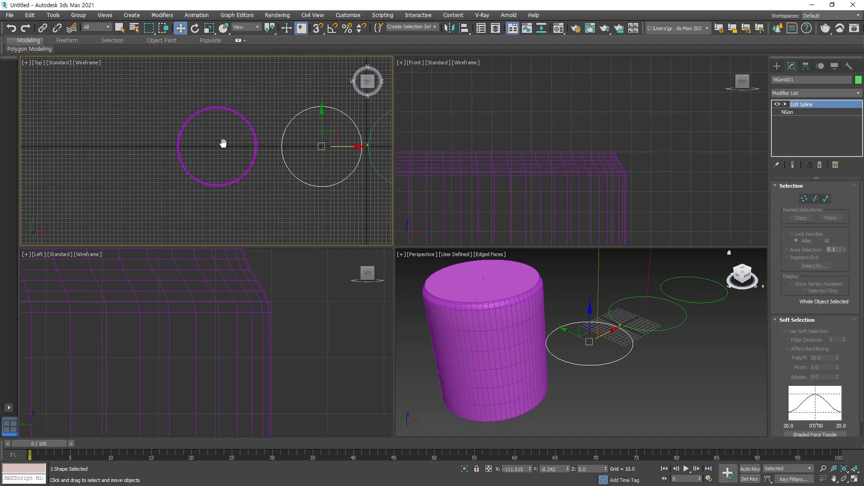
{"action": "middle_click_drag", "start_coordinate": [270, 147], "coordinate": [147, 141]}
{"action": "left_click", "coordinate": [854, 468]}
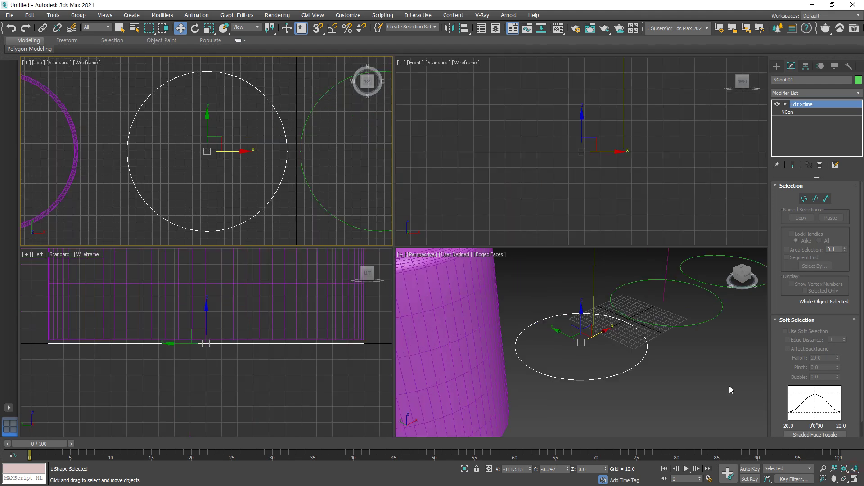
{"action": "left_click", "coordinate": [803, 200]}
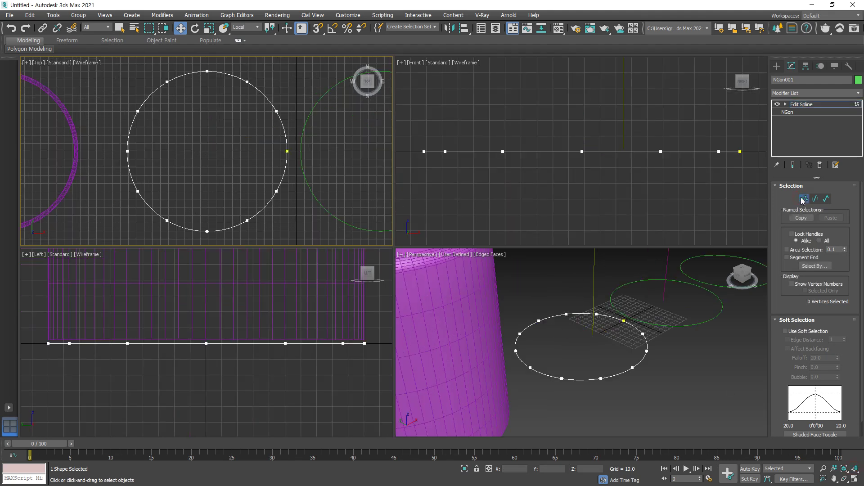
{"action": "left_click_drag", "start_coordinate": [296, 161], "coordinate": [275, 147]}
{"action": "left_click", "coordinate": [247, 82], "text": "ctrl"}
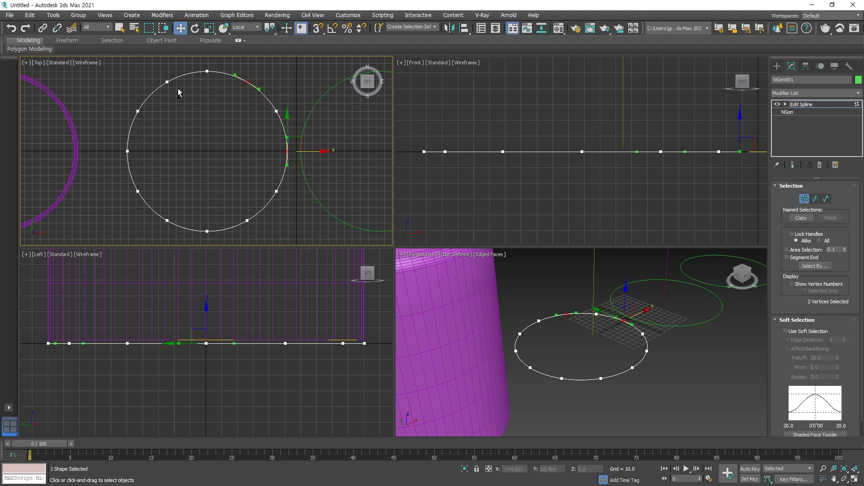
{"action": "left_click", "coordinate": [165, 82], "text": "ctrl"}
{"action": "left_click", "coordinate": [167, 220], "text": "ctrl"}
{"action": "left_click", "coordinate": [247, 221], "text": "ctrl"}
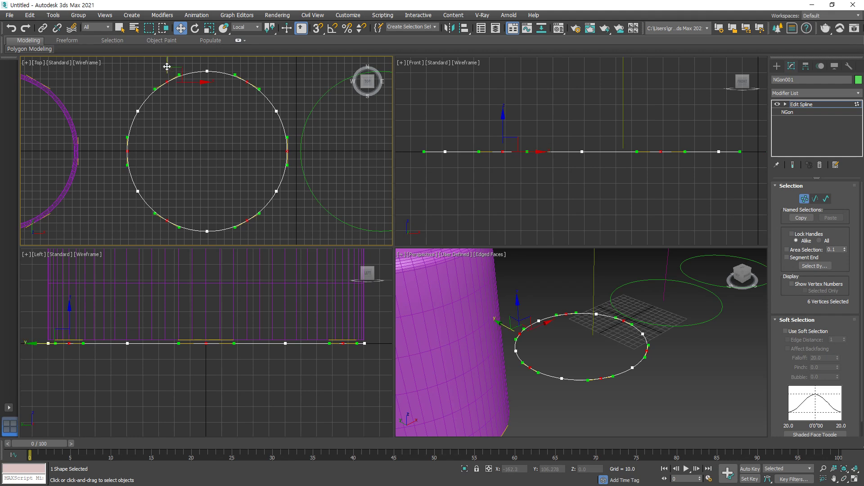
{"action": "left_click", "coordinate": [115, 74]}
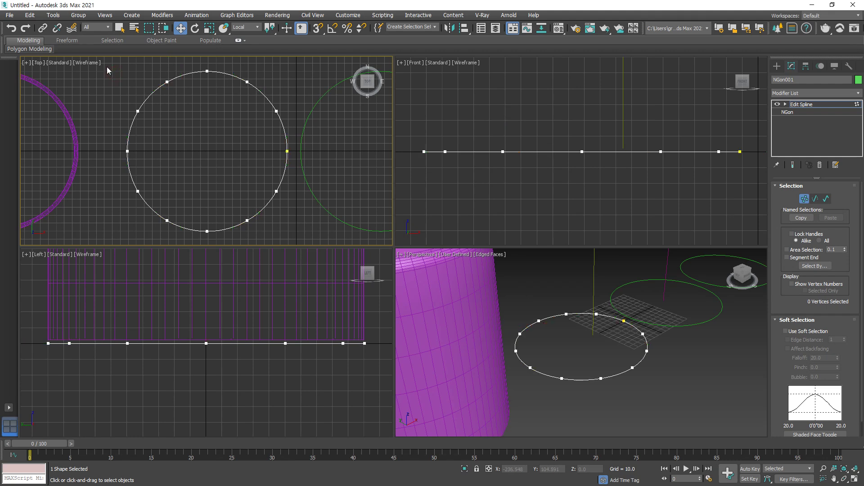
Step: Select all the NGon's vertices, enable Lock Handles with Alike, and twist one Bezier handle to turn the circle into a wavy outline
{"action": "key", "text": "ctrl+a"}
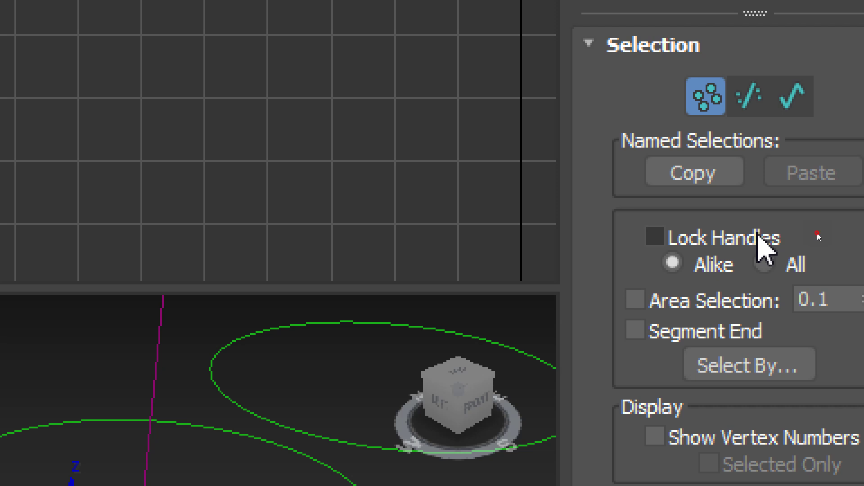
{"action": "left_click", "coordinate": [759, 238]}
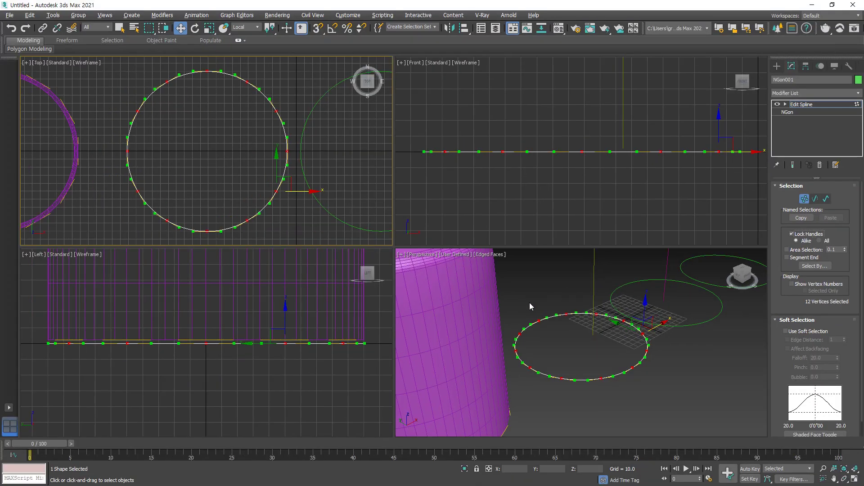
{"action": "middle_click_drag", "start_coordinate": [529, 302], "coordinate": [609, 269]}
{"action": "scroll", "coordinate": [579, 329], "scroll_direction": "down", "scroll_amount": 3}
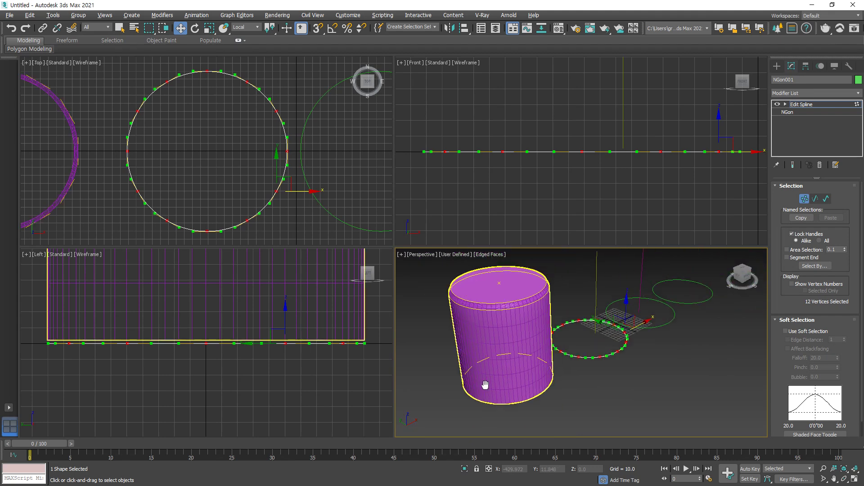
{"action": "scroll", "coordinate": [450, 379], "scroll_direction": "up", "scroll_amount": 3}
{"action": "mouse_move", "coordinate": [259, 213]}
{"action": "left_mouse_down"}
{"action": "mouse_move", "coordinate": [264, 219]}
{"action": "mouse_move", "coordinate": [255, 230]}
{"action": "mouse_move", "coordinate": [277, 230]}
{"action": "left_mouse_up"}
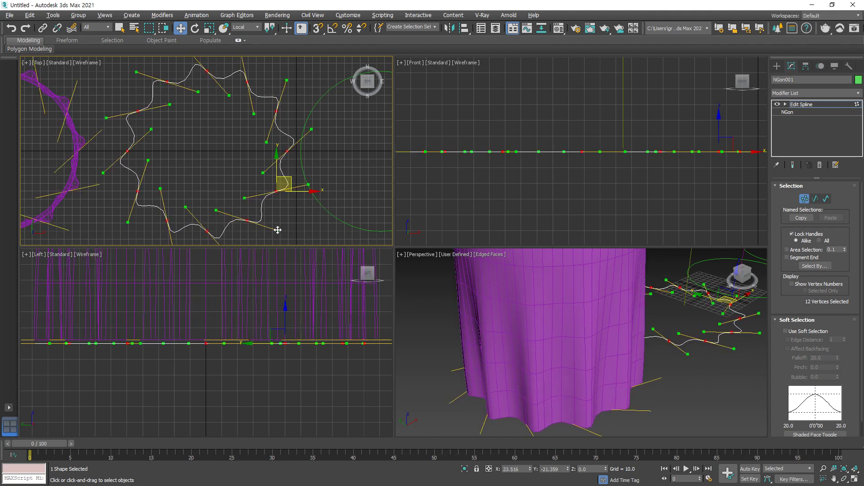
{"action": "left_click", "coordinate": [670, 413]}
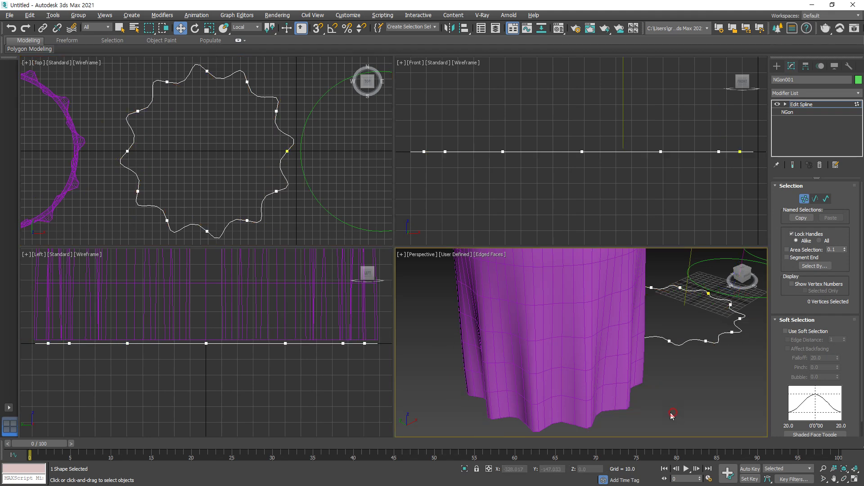
Step: Examine how the wavy NGon shapes the folds along the loft's lower edge in the Perspective view
{"action": "middle_click_drag", "start_coordinate": [530, 386], "coordinate": [574, 358], "text": "alt"}
{"action": "scroll", "coordinate": [598, 372], "scroll_direction": "down", "scroll_amount": 4}
{"action": "middle_click_drag", "start_coordinate": [621, 388], "coordinate": [623, 349]}
{"action": "key", "text": "ctrl+2"}
{"action": "left_click_drag", "start_coordinate": [651, 397], "coordinate": [650, 383]}
{"action": "mouse_move", "coordinate": [629, 411]}
{"action": "left_mouse_down"}
{"action": "mouse_move", "coordinate": [589, 407]}
{"action": "mouse_move", "coordinate": [598, 394]}
{"action": "mouse_move", "coordinate": [553, 404]}
{"action": "left_mouse_up"}
{"action": "mouse_move", "coordinate": [629, 389]}
{"action": "left_mouse_down"}
{"action": "mouse_move", "coordinate": [676, 330]}
{"action": "mouse_move", "coordinate": [639, 405]}
{"action": "mouse_move", "coordinate": [577, 410]}
{"action": "mouse_move", "coordinate": [592, 395]}
{"action": "left_mouse_up"}
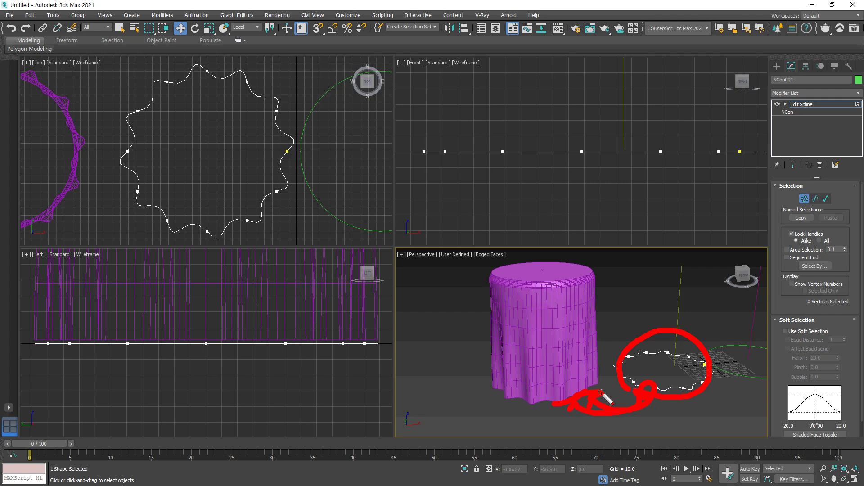
{"action": "key", "text": "Escape"}
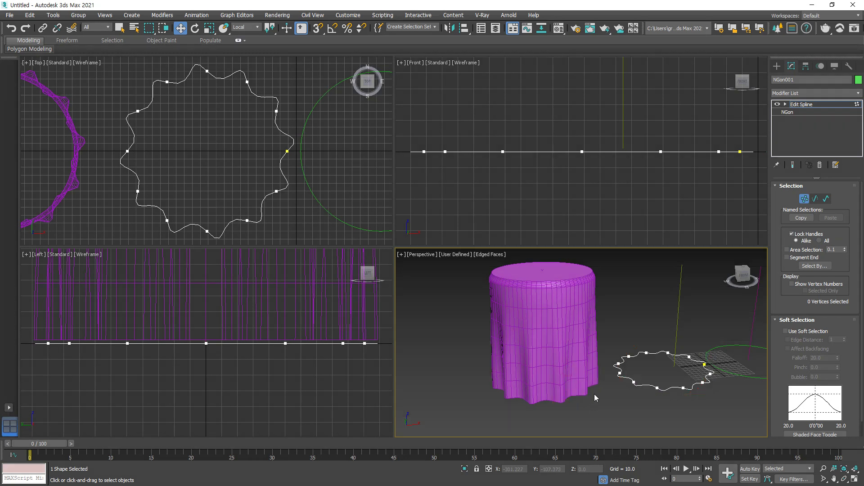
{"action": "left_click_drag", "start_coordinate": [307, 157], "coordinate": [115, 146]}
{"action": "left_click_drag", "start_coordinate": [269, 89], "coordinate": [150, 84]}
{"action": "left_click_drag", "start_coordinate": [232, 218], "coordinate": [152, 214]}
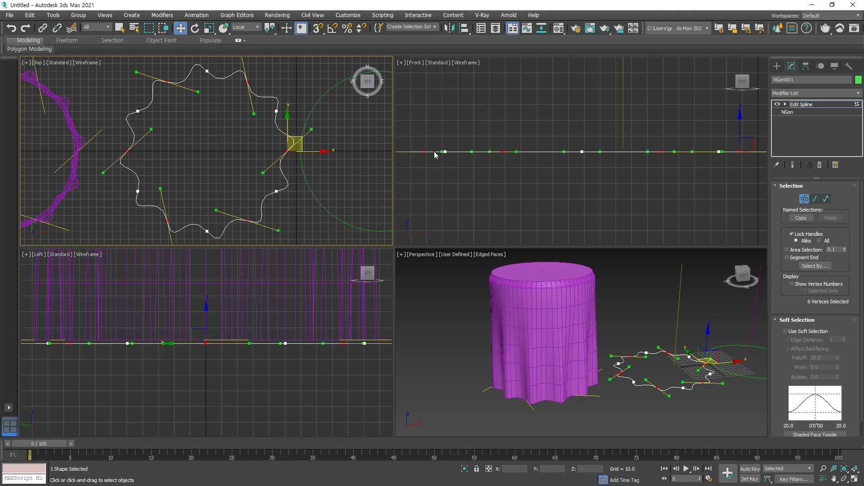
{"action": "left_click", "coordinate": [339, 151]}
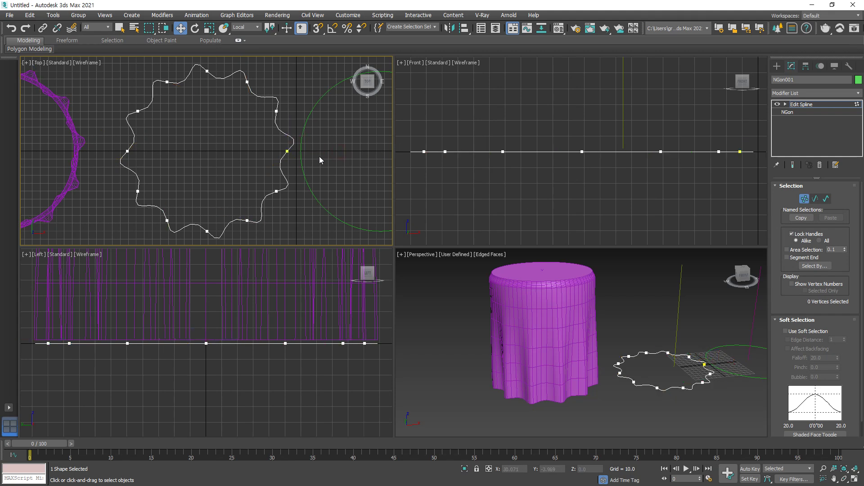
Step: Select the NGon's four quadrant vertices and raise them about 32 units along Z in the Front view
{"action": "left_click_drag", "start_coordinate": [78, 134], "coordinate": [78, 134]}
{"action": "left_click_drag", "start_coordinate": [191, 254], "coordinate": [191, 252], "text": "ctrl"}
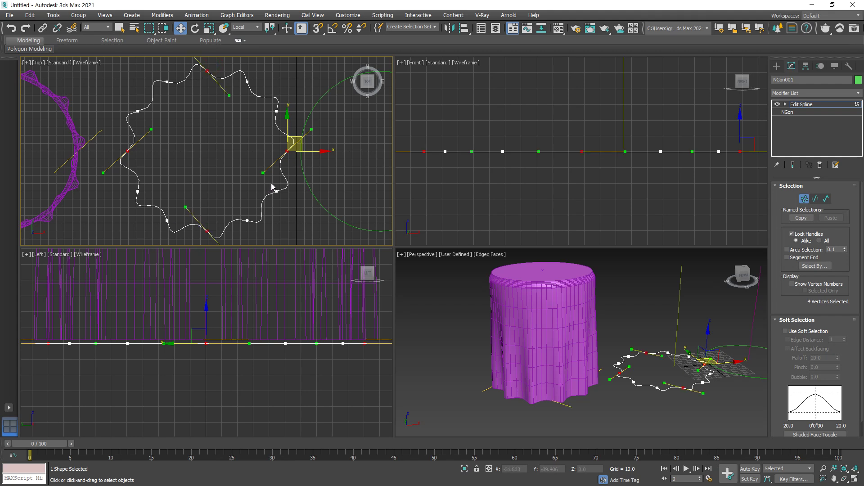
{"action": "right_click", "coordinate": [638, 144]}
{"action": "right_click", "coordinate": [630, 151]}
{"action": "left_click", "coordinate": [644, 167]}
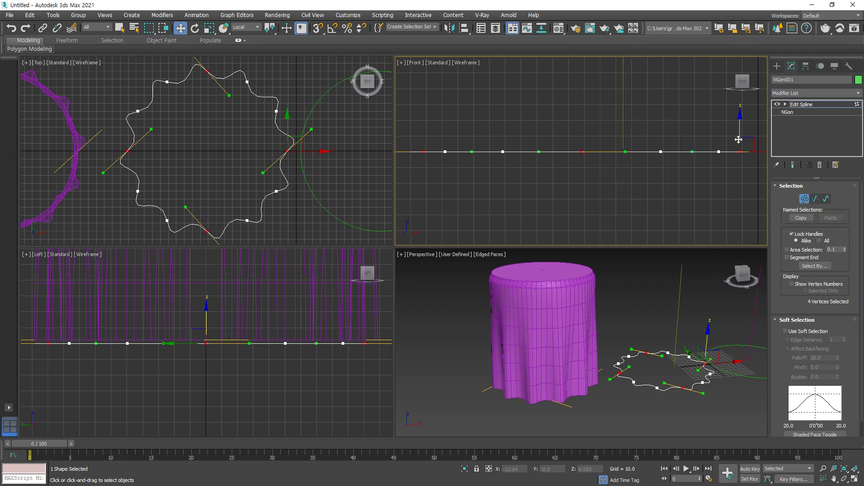
{"action": "left_click_drag", "start_coordinate": [738, 140], "coordinate": [734, 89]}
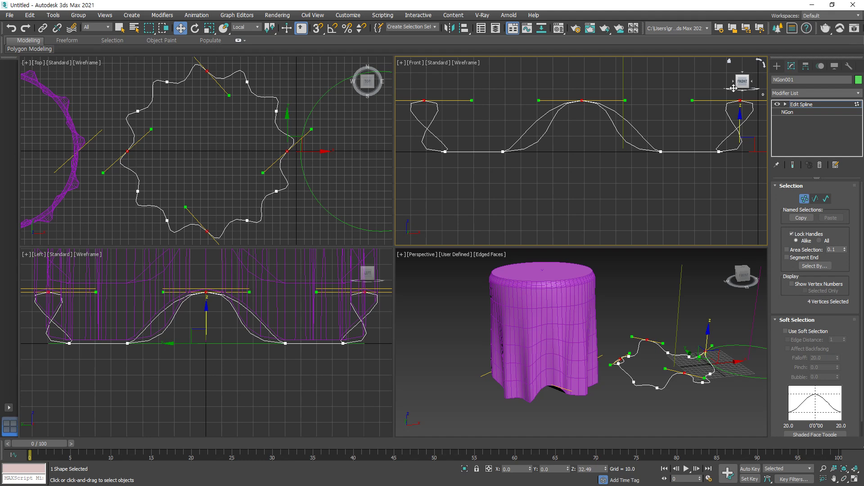
{"action": "left_click_drag", "start_coordinate": [734, 88], "coordinate": [734, 90]}
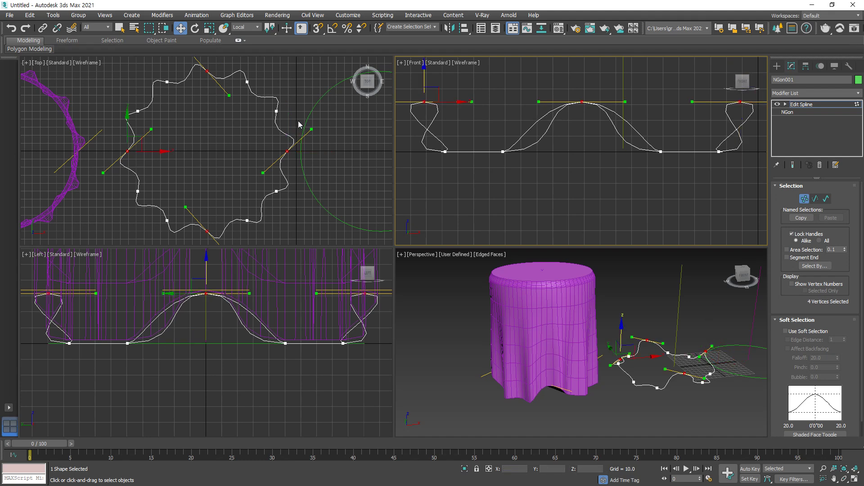
Step: Select the four vertices just above and below the NGon's left and right quadrant points and raise them higher in the Front view
{"action": "left_click", "coordinate": [276, 111]}
{"action": "left_click_drag", "start_coordinate": [143, 117], "coordinate": [102, 93]}
{"action": "left_click", "coordinate": [137, 192], "text": "ctrl"}
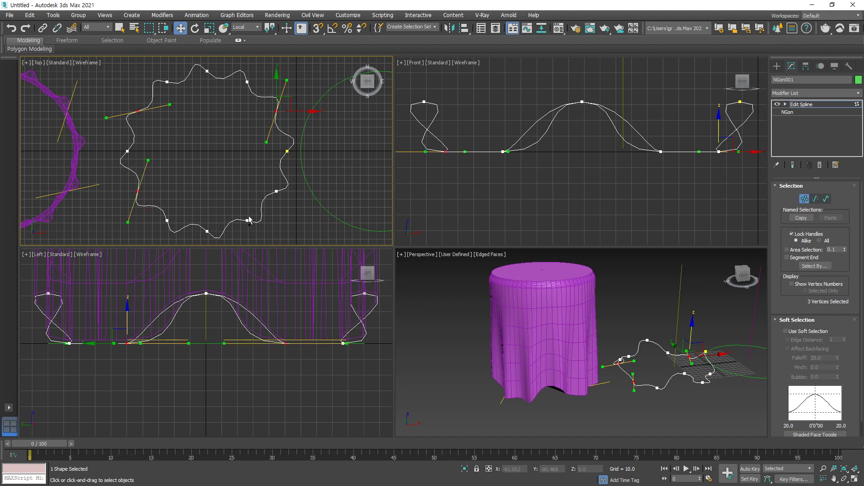
{"action": "left_click_drag", "start_coordinate": [286, 203], "coordinate": [233, 179], "text": "ctrl"}
{"action": "middle_click", "coordinate": [622, 173]}
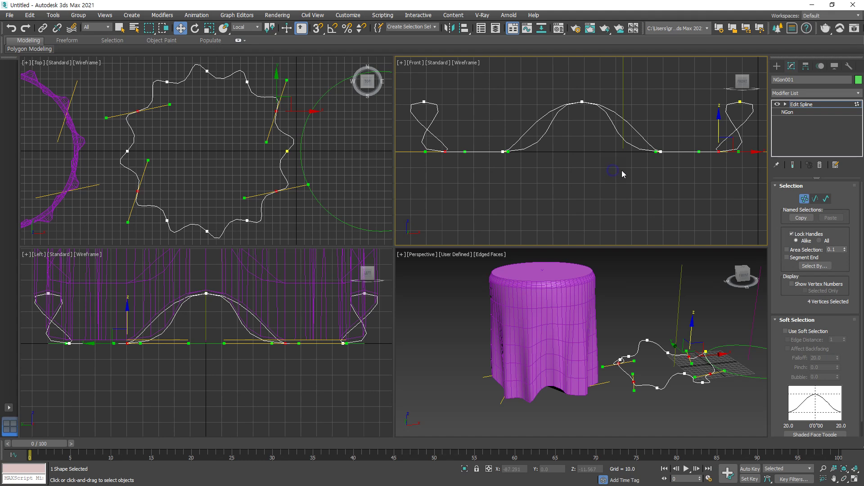
{"action": "scroll", "coordinate": [612, 118], "scroll_direction": "down", "scroll_amount": 3}
{"action": "middle_click_drag", "start_coordinate": [612, 118], "coordinate": [593, 186]}
{"action": "left_click_drag", "start_coordinate": [666, 184], "coordinate": [675, 113]}
{"action": "middle_click_drag", "start_coordinate": [656, 319], "coordinate": [626, 359], "text": "alt"}
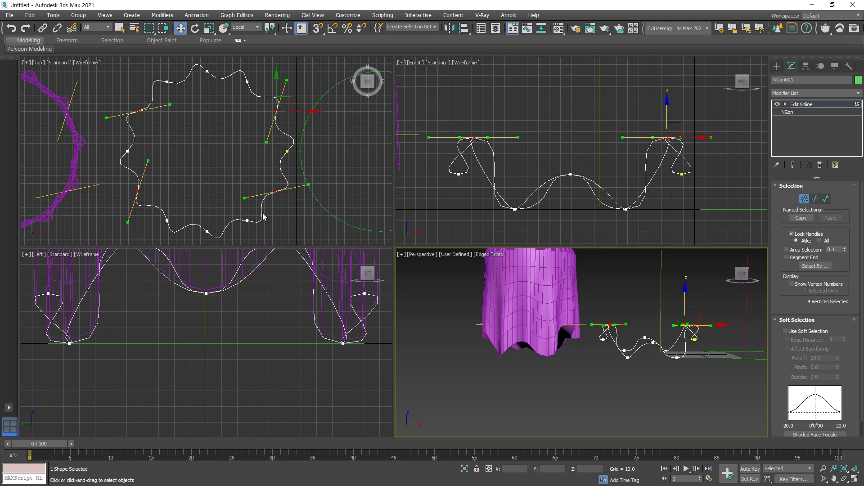
Step: Select the four vertices flanking the NGon's upper and lower quadrant points and raise them slightly along Z in the Front view
{"action": "left_click_drag", "start_coordinate": [264, 76], "coordinate": [236, 95]}
{"action": "left_click_drag", "start_coordinate": [175, 76], "coordinate": [159, 100], "text": "ctrl"}
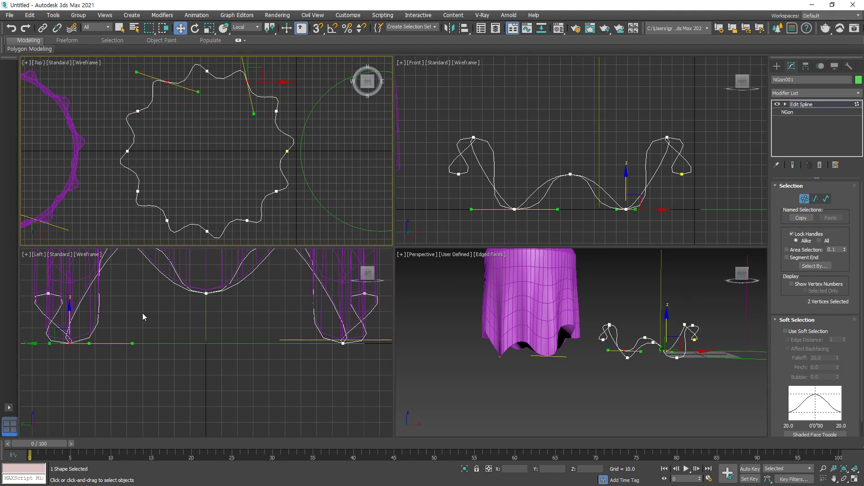
{"action": "left_click_drag", "start_coordinate": [635, 232], "coordinate": [455, 209]}
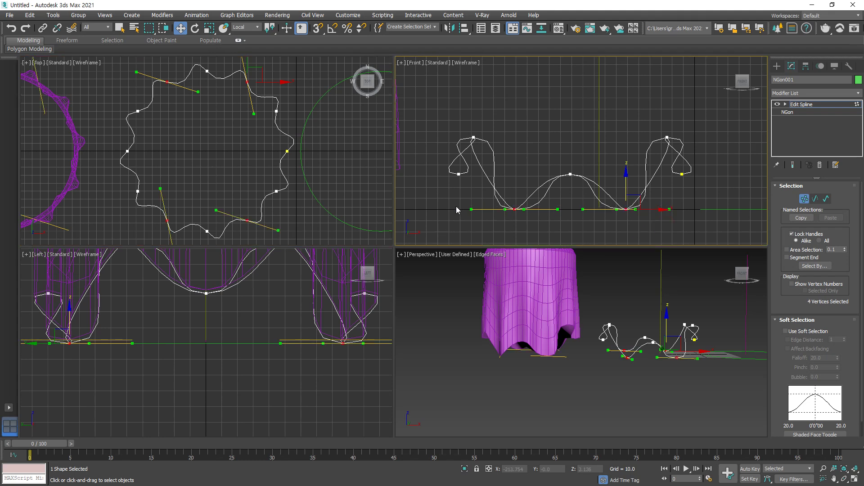
{"action": "right_click", "coordinate": [614, 167]}
{"action": "left_click", "coordinate": [620, 174]}
{"action": "left_click_drag", "start_coordinate": [626, 181], "coordinate": [618, 161]}
{"action": "left_click", "coordinate": [682, 205]}
{"action": "left_click", "coordinate": [803, 204]}
{"action": "left_click", "coordinate": [669, 212]}
Step: Examine the cloth's folds and uneven hem from several angles in an enlarged Perspective view
{"action": "middle_click_drag", "start_coordinate": [547, 340], "coordinate": [579, 352], "text": "alt"}
{"action": "scroll", "coordinate": [580, 352], "scroll_direction": "up", "scroll_amount": 2}
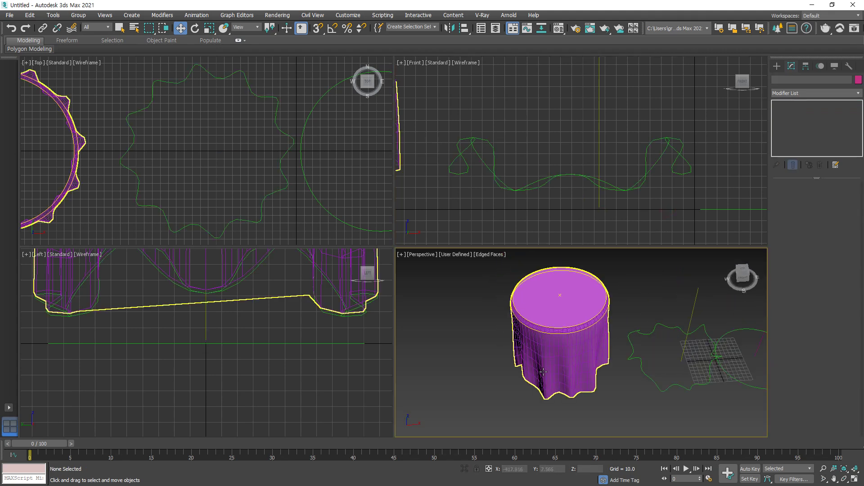
{"action": "scroll", "coordinate": [544, 374], "scroll_direction": "up", "scroll_amount": 2}
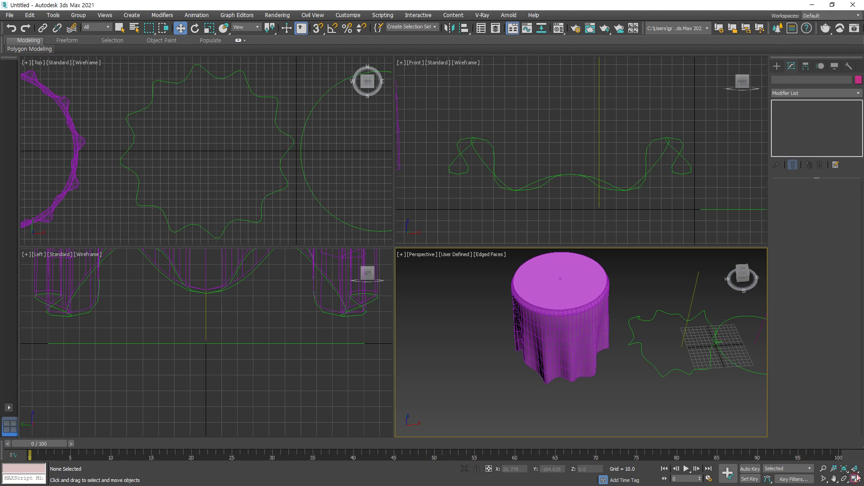
{"action": "left_click", "coordinate": [855, 479]}
{"action": "left_click", "coordinate": [845, 479]}
{"action": "left_click_drag", "start_coordinate": [277, 279], "coordinate": [344, 266]}
{"action": "middle_click_drag", "start_coordinate": [325, 211], "coordinate": [370, 275]}
{"action": "scroll", "coordinate": [331, 257], "scroll_direction": "up", "scroll_amount": 2}
{"action": "key", "text": "w"}
Step: Turn off Cap Start in the loft's skin parameters to open the underside of the cloth
{"action": "left_click", "coordinate": [335, 262]}
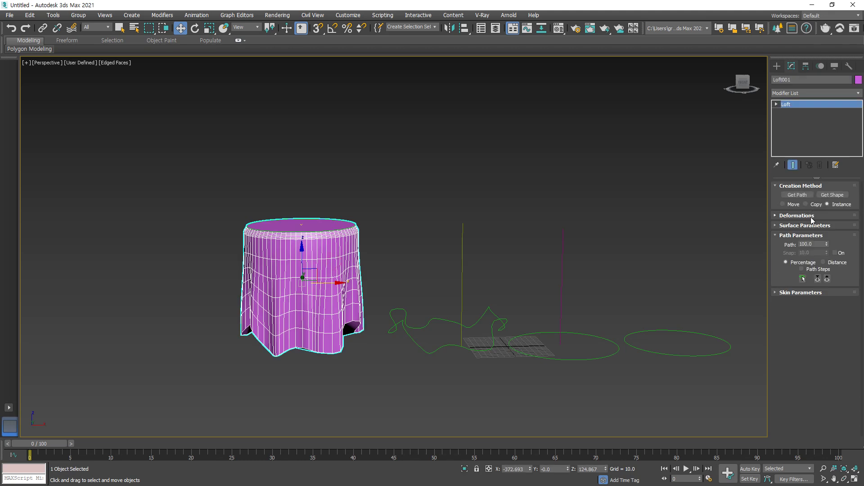
{"action": "left_click", "coordinate": [811, 216]}
{"action": "left_click", "coordinate": [811, 216]}
{"action": "left_click", "coordinate": [810, 226]}
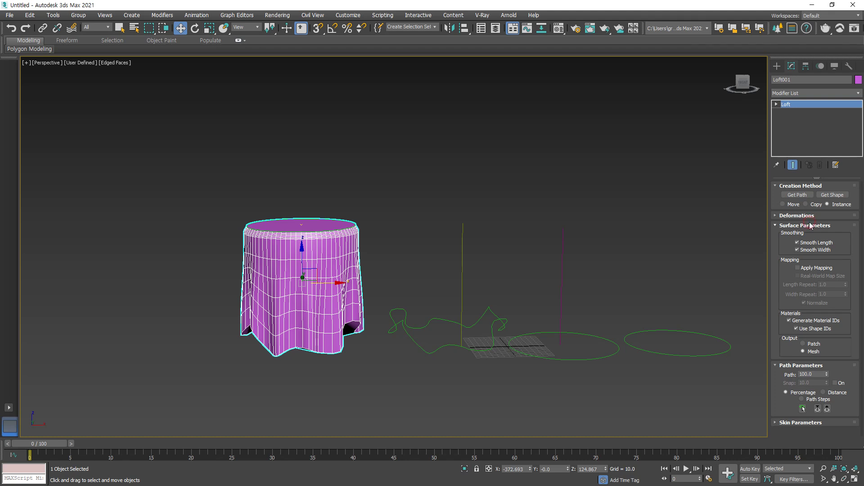
{"action": "left_click", "coordinate": [811, 226]}
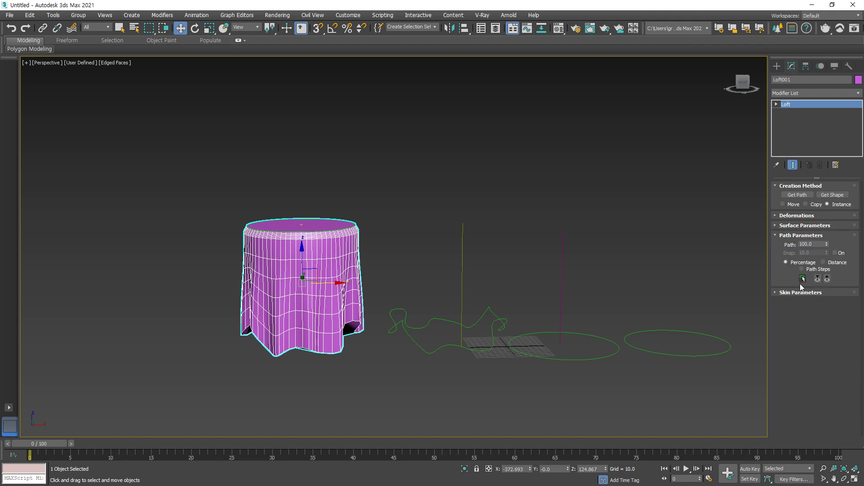
{"action": "left_click", "coordinate": [793, 294]}
{"action": "left_click", "coordinate": [787, 310]}
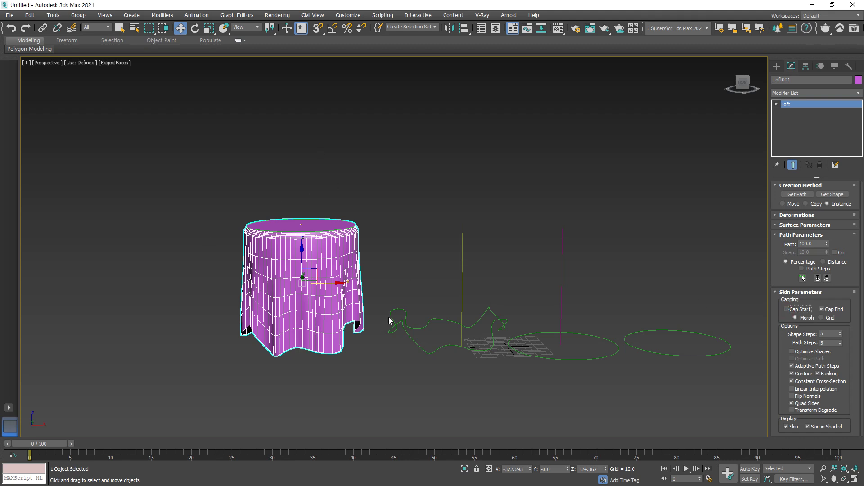
{"action": "middle_click_drag", "start_coordinate": [264, 248], "coordinate": [385, 278], "text": "alt"}
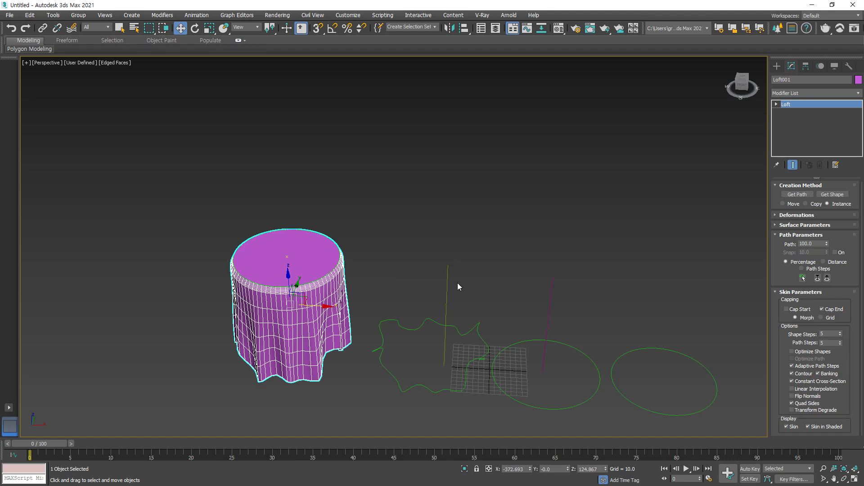
{"action": "middle_click_drag", "start_coordinate": [458, 283], "coordinate": [490, 265]}
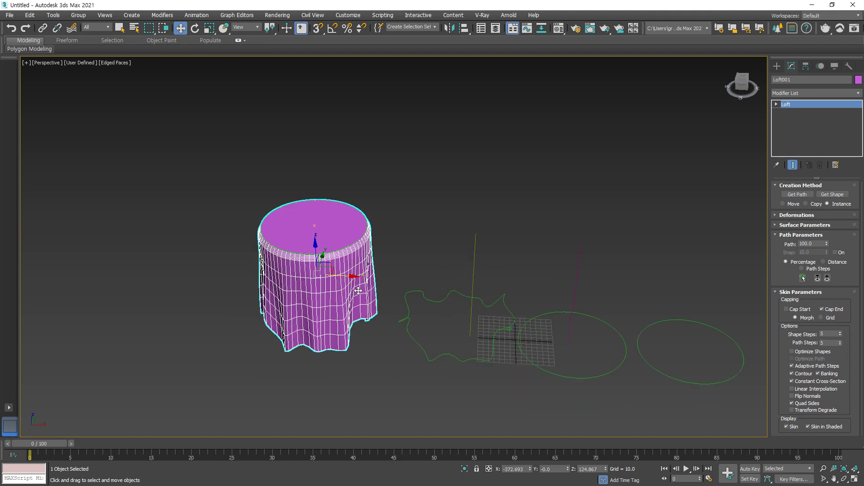
{"action": "left_click", "coordinate": [855, 479]}
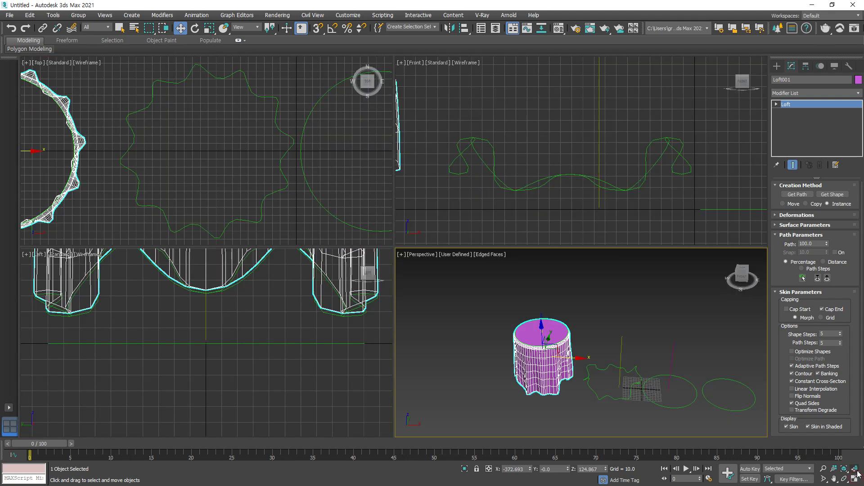
Step: Shorten the loft by lowering the path line's upper vertex to about 155 units in Z in the Front view
{"action": "middle_click_drag", "start_coordinate": [611, 155], "coordinate": [485, 148]}
{"action": "left_click", "coordinate": [658, 154]}
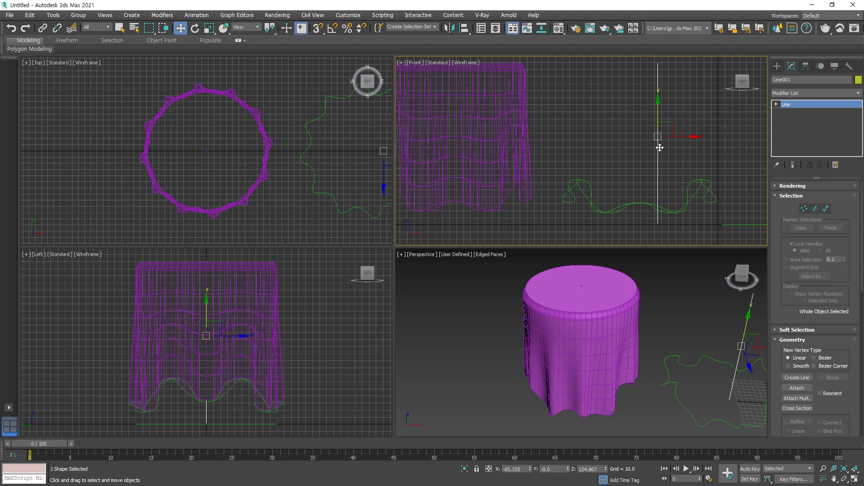
{"action": "left_click", "coordinate": [658, 62]}
{"action": "scroll", "coordinate": [675, 108], "scroll_direction": "down", "scroll_amount": 3}
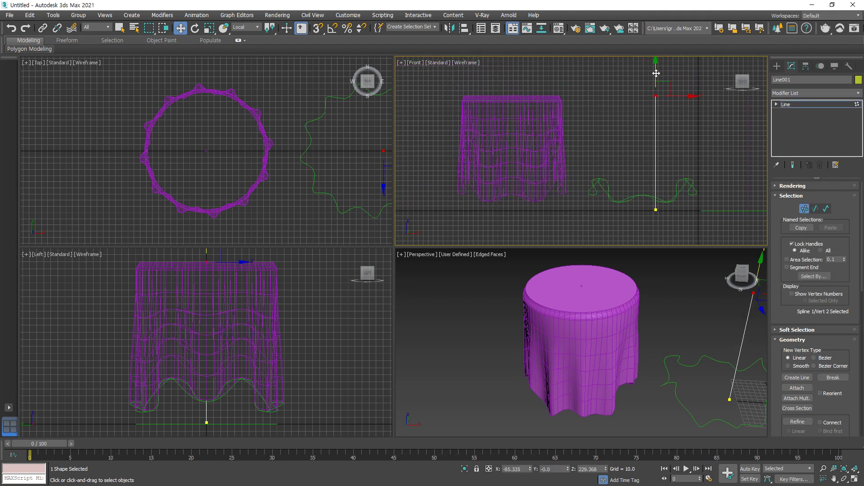
{"action": "left_click_drag", "start_coordinate": [656, 80], "coordinate": [658, 115]}
{"action": "left_click", "coordinate": [592, 177]}
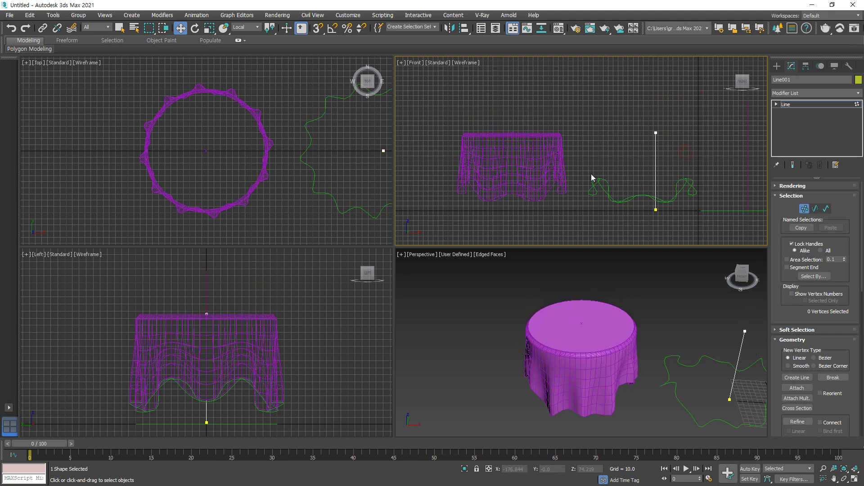
{"action": "left_click", "coordinate": [789, 107]}
{"action": "left_click", "coordinate": [560, 157]}
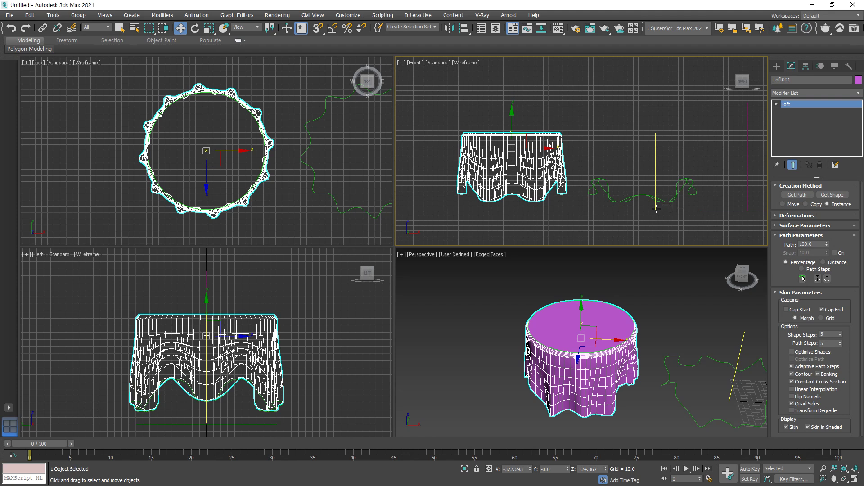
Step: Raise the path line's upper vertex slightly to make the cloth a little taller, and reselect the loft
{"action": "left_click", "coordinate": [654, 135]}
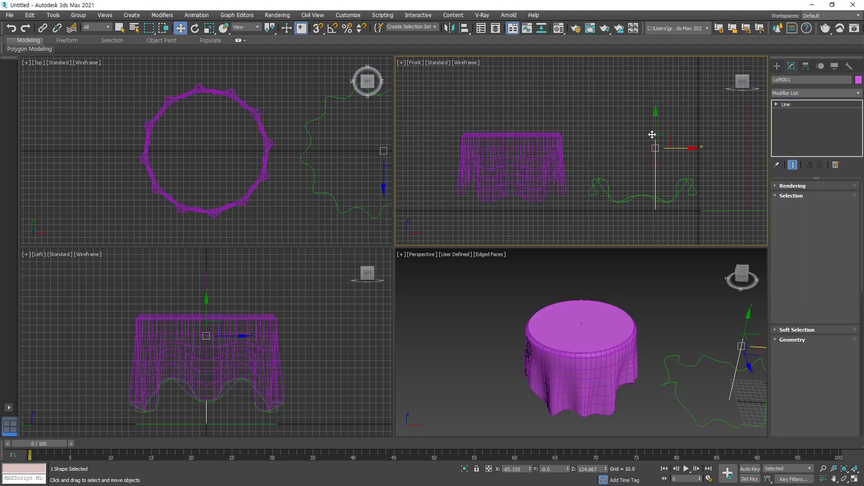
{"action": "key", "text": "1"}
{"action": "left_click", "coordinate": [655, 131]}
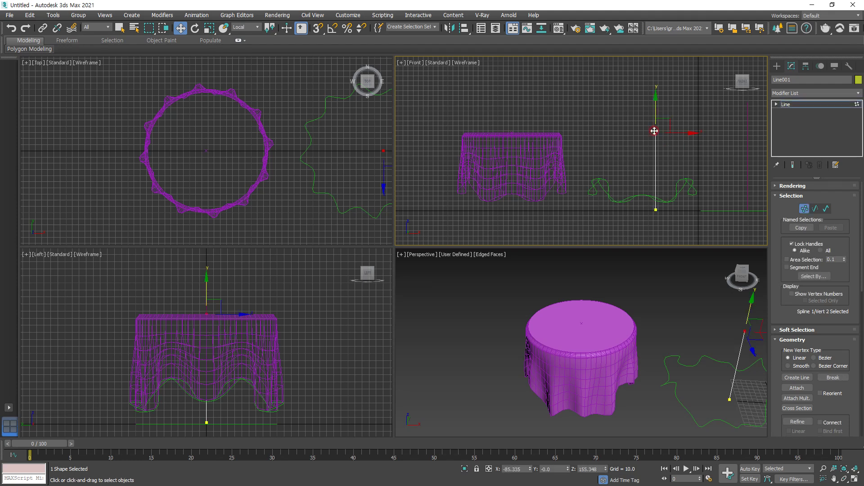
{"action": "mouse_move", "coordinate": [657, 116]}
{"action": "left_mouse_down"}
{"action": "mouse_move", "coordinate": [663, 33]}
{"action": "mouse_move", "coordinate": [666, 119]}
{"action": "mouse_move", "coordinate": [665, 54]}
{"action": "mouse_move", "coordinate": [669, 108]}
{"action": "left_mouse_up"}
{"action": "left_click", "coordinate": [625, 116]}
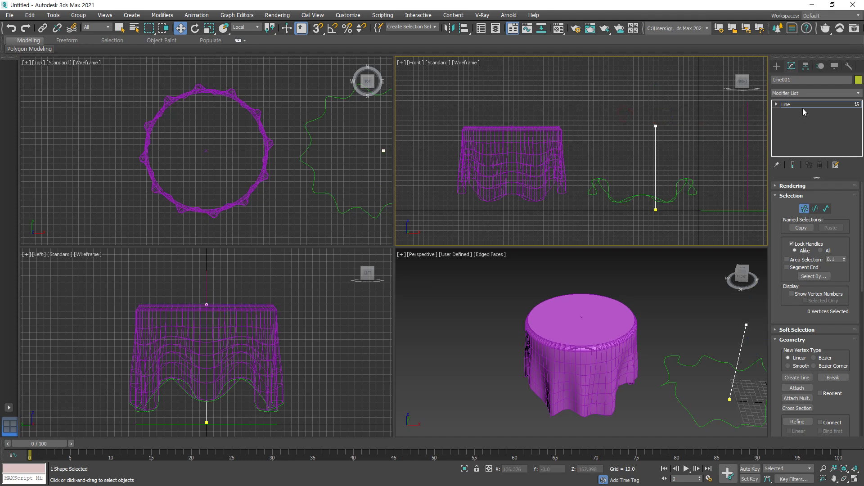
{"action": "left_click", "coordinate": [803, 108]}
{"action": "left_click", "coordinate": [632, 137]}
{"action": "left_click", "coordinate": [564, 158]}
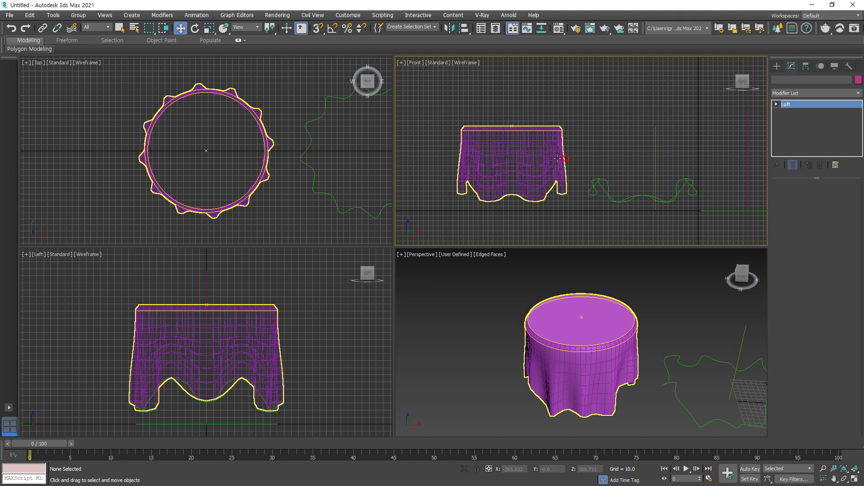
Step: Toggle the loft's Cap End and Cap Start and restore both, comparing its closed and open ends from above and below
{"action": "middle_click_drag", "start_coordinate": [641, 347], "coordinate": [647, 250], "text": "alt"}
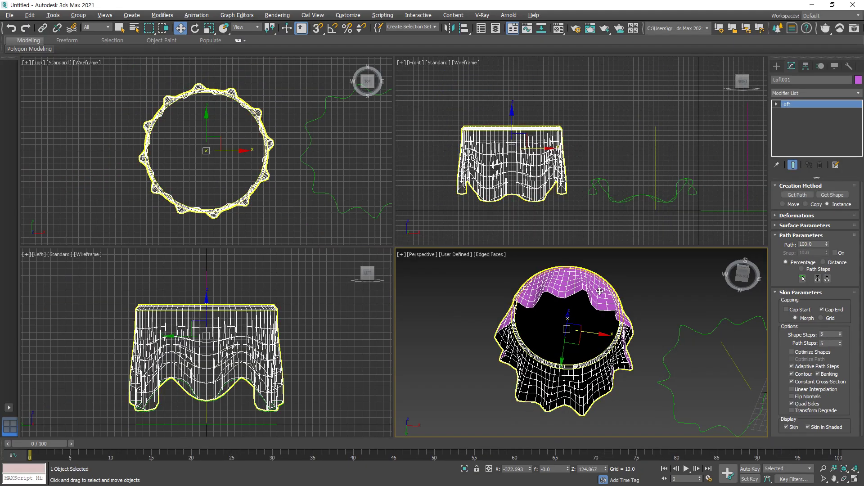
{"action": "middle_click_drag", "start_coordinate": [597, 296], "coordinate": [599, 396], "text": "alt"}
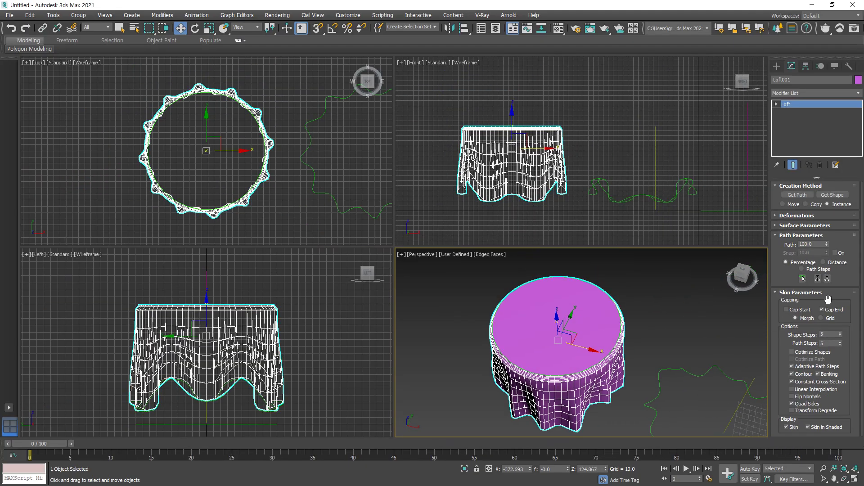
{"action": "left_click", "coordinate": [832, 311]}
{"action": "left_click", "coordinate": [832, 311]}
{"action": "left_click", "coordinate": [805, 312]}
{"action": "middle_click_drag", "start_coordinate": [620, 378], "coordinate": [574, 357], "text": "alt"}
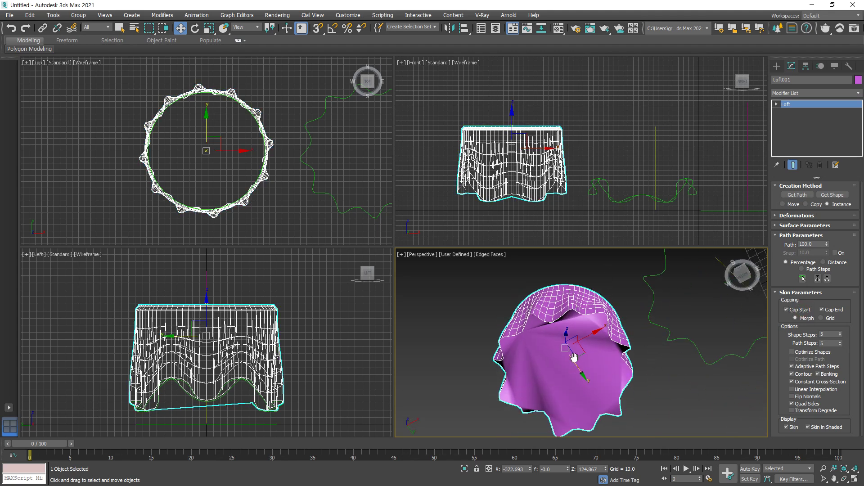
{"action": "left_click", "coordinate": [796, 310]}
{"action": "middle_click_drag", "start_coordinate": [577, 324], "coordinate": [570, 353], "text": "alt"}
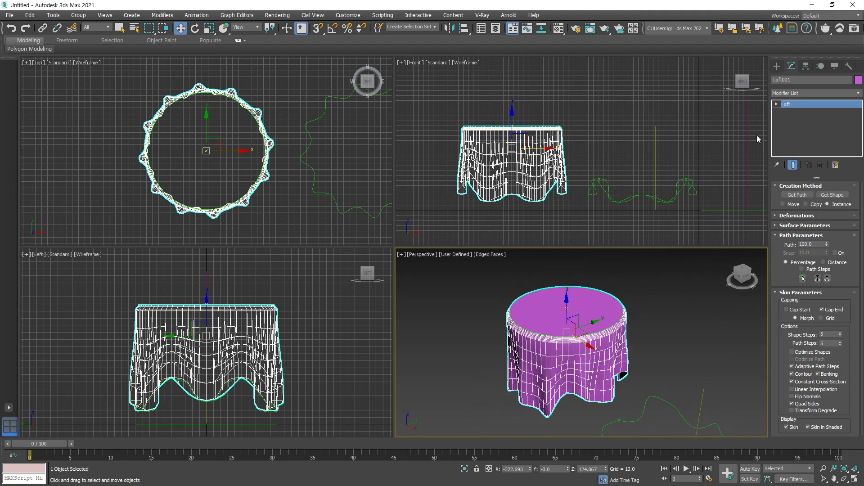
{"action": "left_click", "coordinate": [808, 103]}
{"action": "left_click", "coordinate": [647, 121]}
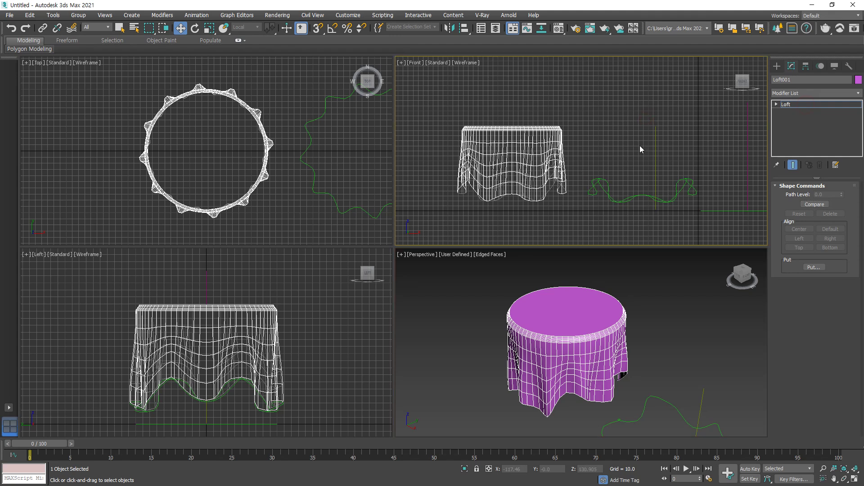
Step: Draw a closed L-shaped line in the Front view from the cloth's top centre to below its hem, about 7 units thick
{"action": "left_click", "coordinate": [777, 66]}
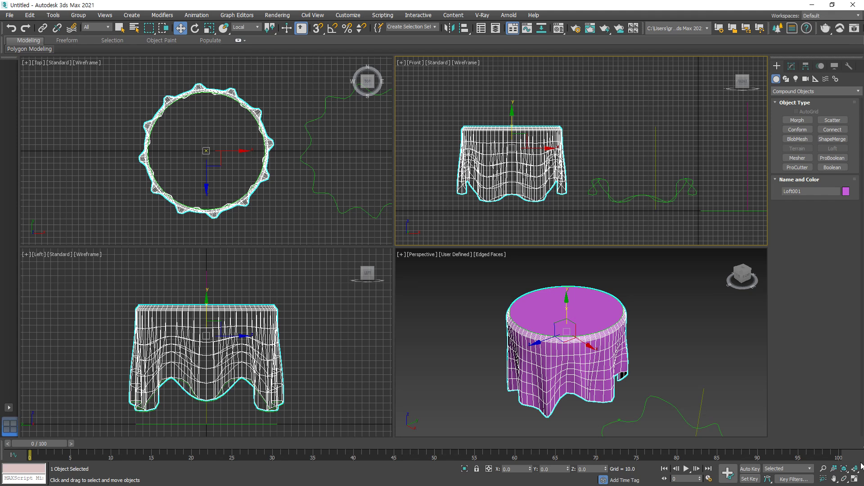
{"action": "left_click", "coordinate": [854, 479]}
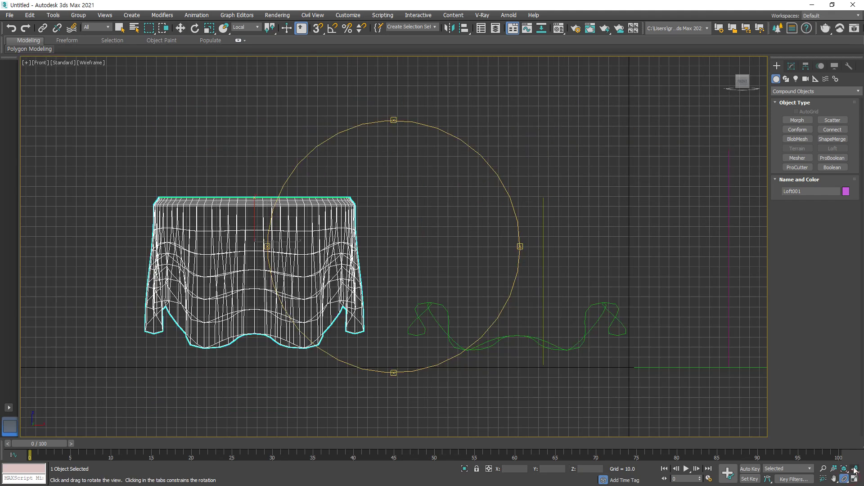
{"action": "left_click", "coordinate": [854, 468]}
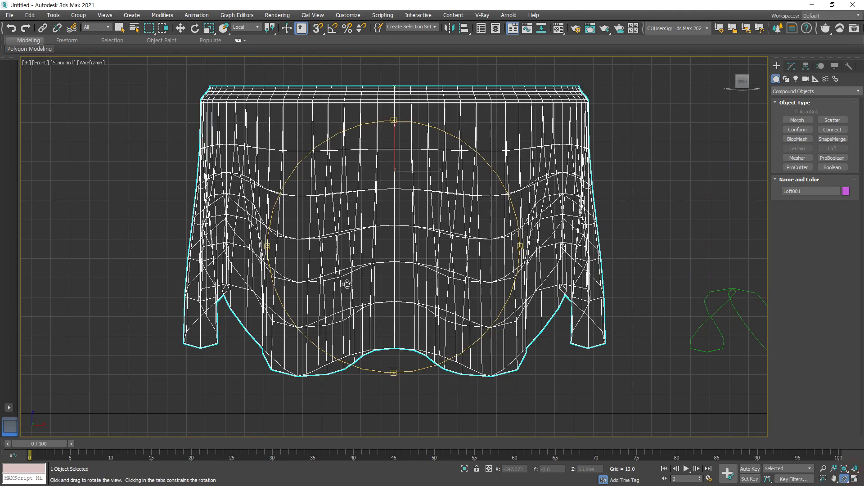
{"action": "left_click", "coordinate": [786, 81]}
{"action": "left_click", "coordinate": [797, 127]}
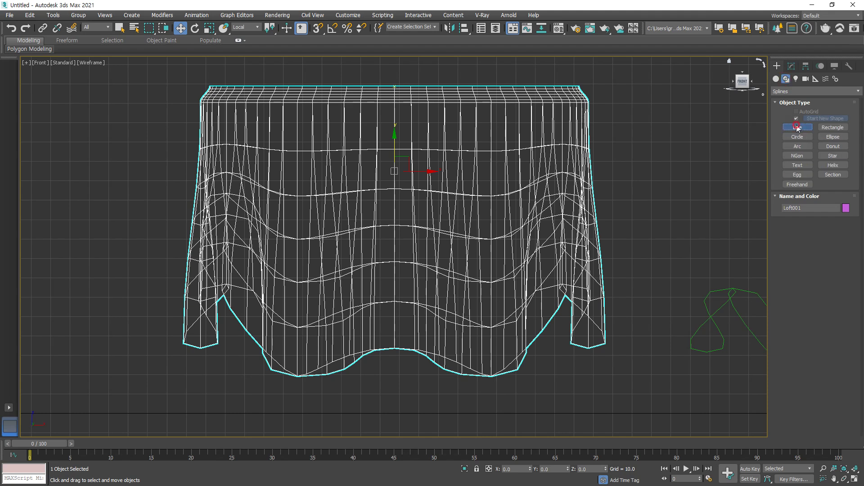
{"action": "left_click", "coordinate": [394, 86]}
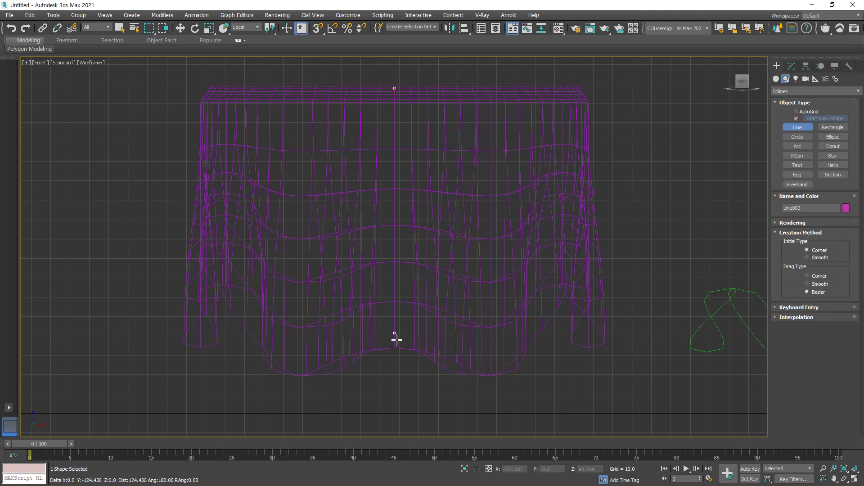
{"action": "left_click", "coordinate": [392, 422]}
{"action": "left_click", "coordinate": [587, 423]}
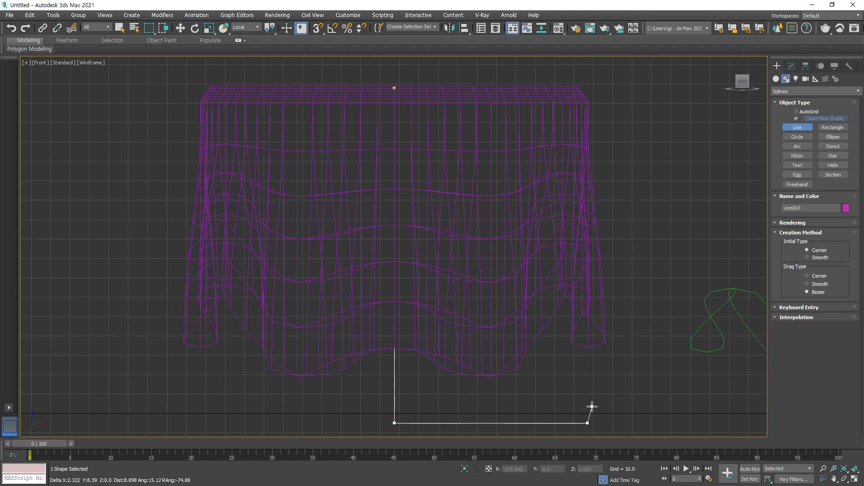
{"action": "left_click", "coordinate": [585, 408]}
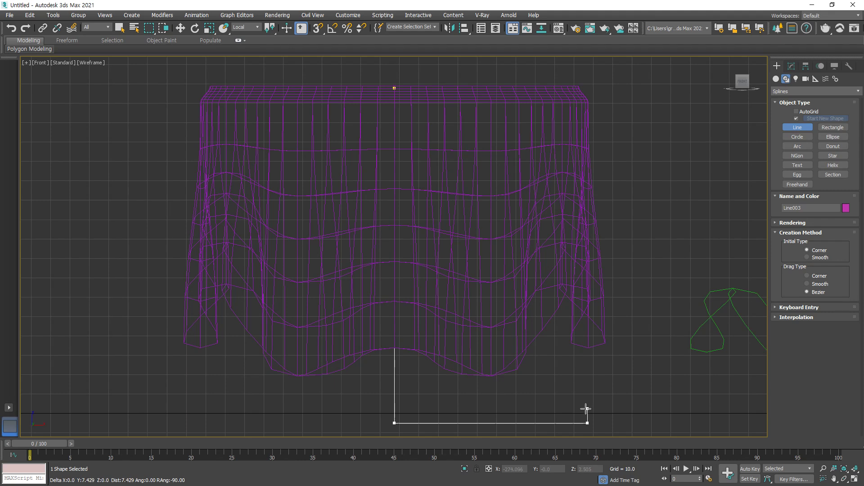
{"action": "left_click", "coordinate": [406, 409]}
{"action": "left_click", "coordinate": [406, 87]}
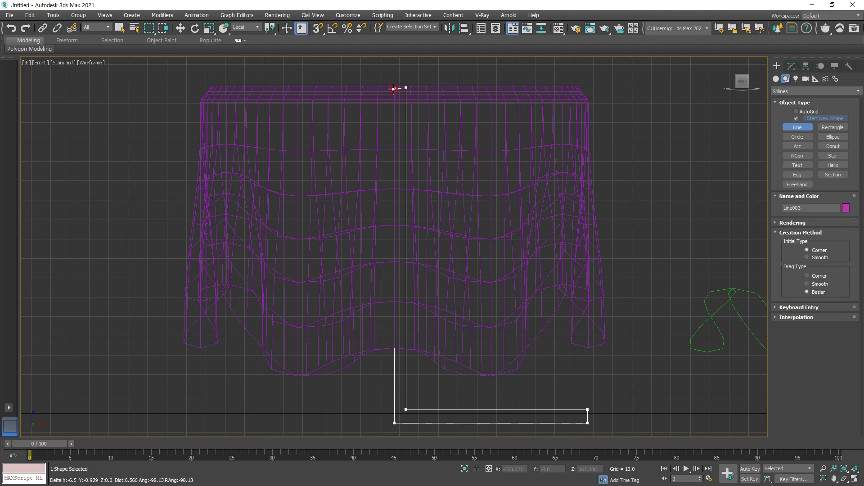
{"action": "left_click", "coordinate": [394, 87]}
{"action": "left_click", "coordinate": [410, 253]}
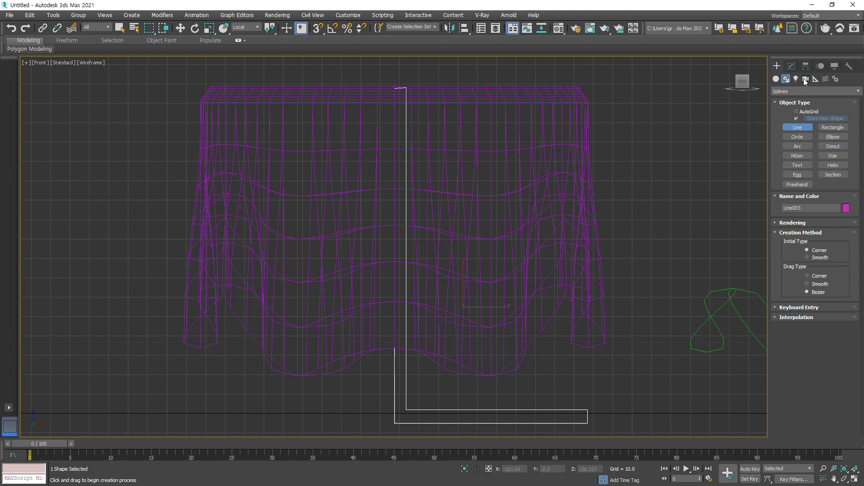
Step: Move the table foot's upper outer vertex inward, convert it to Bezier and adjust its handles into a smooth hump
{"action": "left_click", "coordinate": [791, 67]}
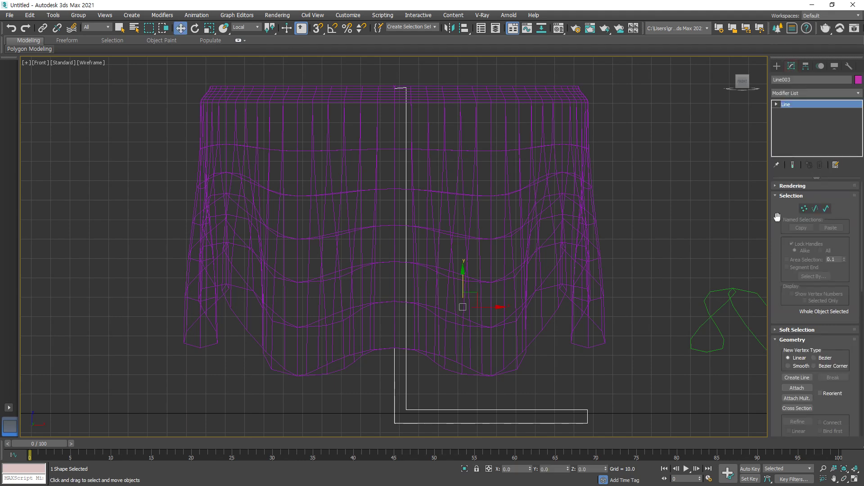
{"action": "middle_click_drag", "start_coordinate": [429, 317], "coordinate": [401, 194]}
{"action": "scroll", "coordinate": [389, 282], "scroll_direction": "up", "scroll_amount": 2}
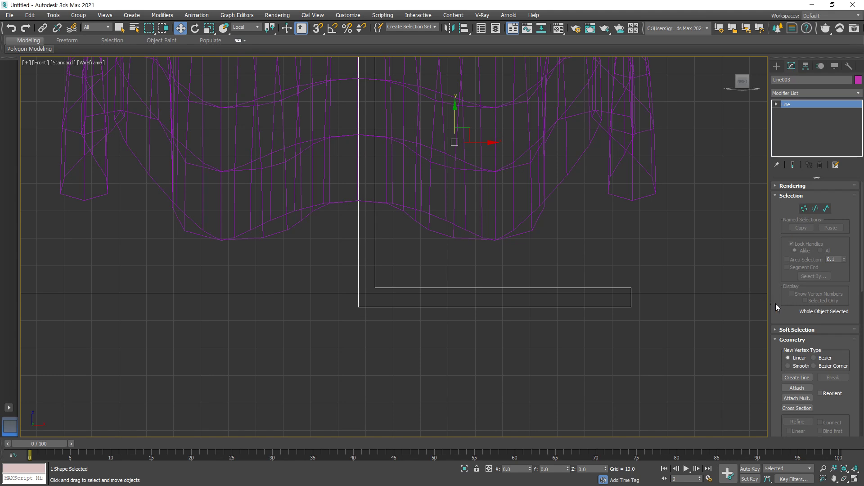
{"action": "key", "text": "1"}
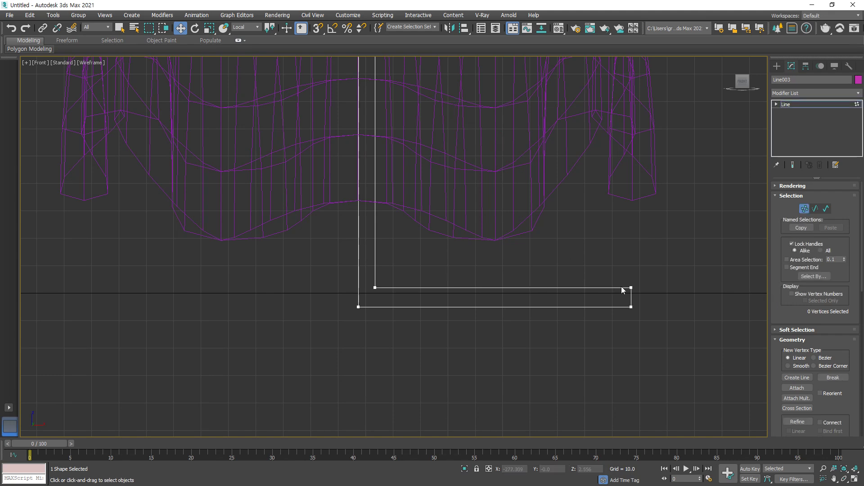
{"action": "left_click", "coordinate": [630, 287]}
{"action": "left_click_drag", "start_coordinate": [635, 274], "coordinate": [519, 273]}
{"action": "right_click", "coordinate": [521, 282]}
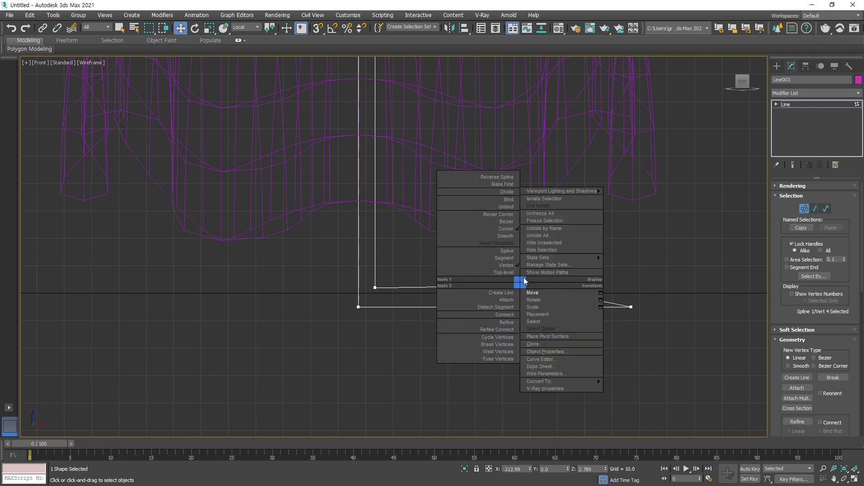
{"action": "left_click", "coordinate": [515, 221]}
{"action": "left_click_drag", "start_coordinate": [531, 270], "coordinate": [587, 257]}
{"action": "left_click_drag", "start_coordinate": [526, 262], "coordinate": [527, 285]}
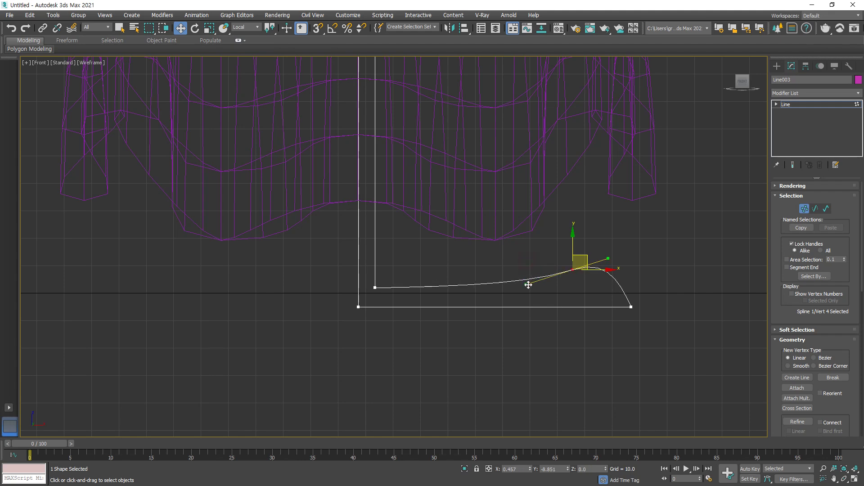
{"action": "left_click_drag", "start_coordinate": [572, 268], "coordinate": [552, 281]}
Step: Convert the foot's outer tip vertex to Bezier Corner and bend its handle so the outer edge rounds down to the base
{"action": "left_click", "coordinate": [630, 307]}
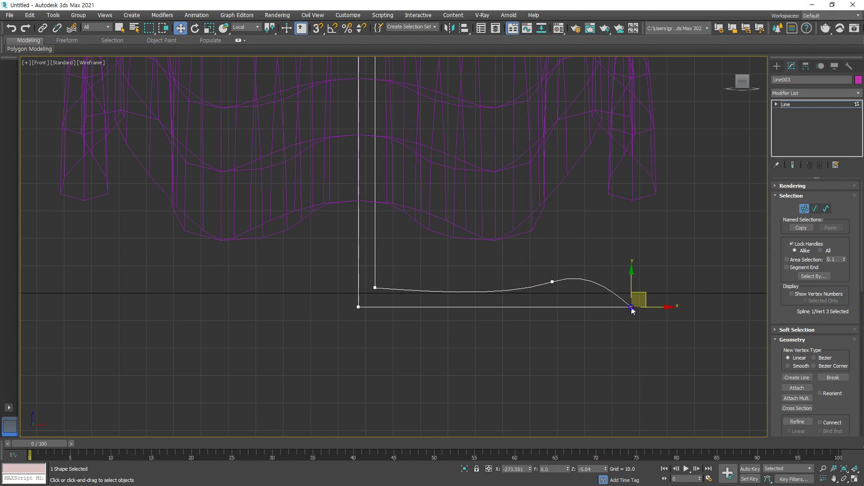
{"action": "right_click", "coordinate": [631, 307]}
{"action": "left_click", "coordinate": [613, 238]}
{"action": "left_click_drag", "start_coordinate": [609, 288], "coordinate": [632, 290]}
{"action": "left_click", "coordinate": [806, 104]}
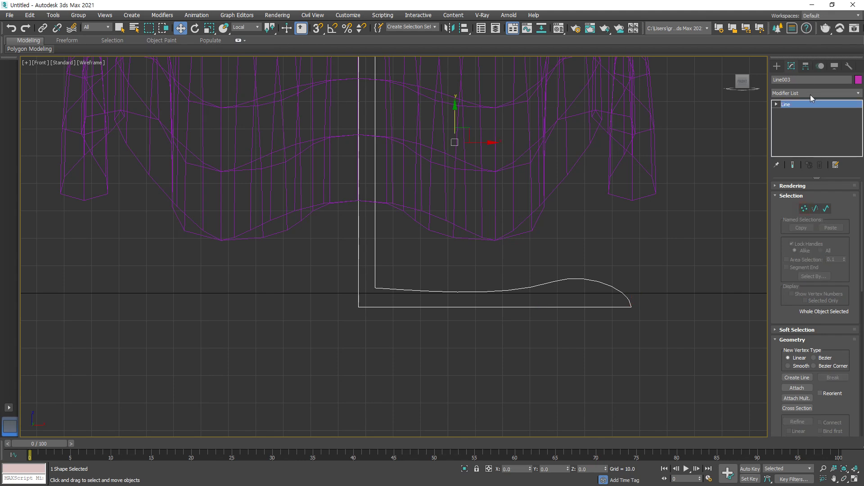
Step: Apply a Lathe modifier to the leg profile and align its axis to Min
{"action": "left_click", "coordinate": [808, 93]}
{"action": "key", "text": "l"}
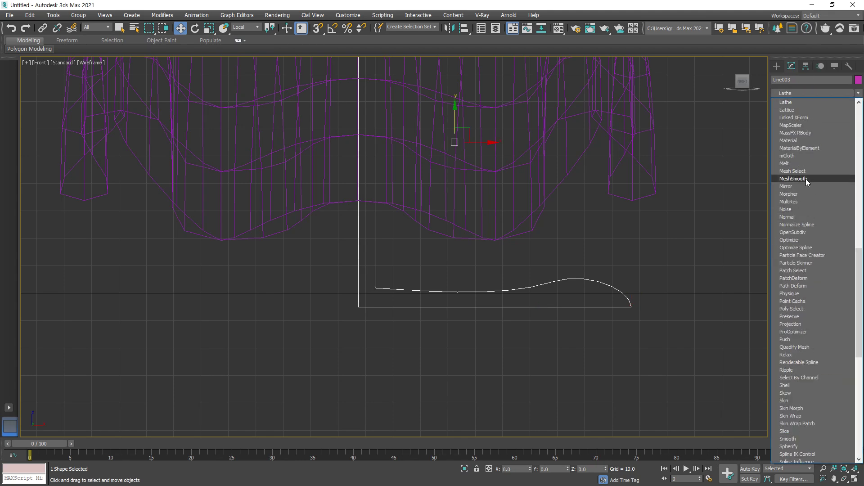
{"action": "left_click", "coordinate": [821, 103]}
{"action": "left_click", "coordinate": [794, 299]}
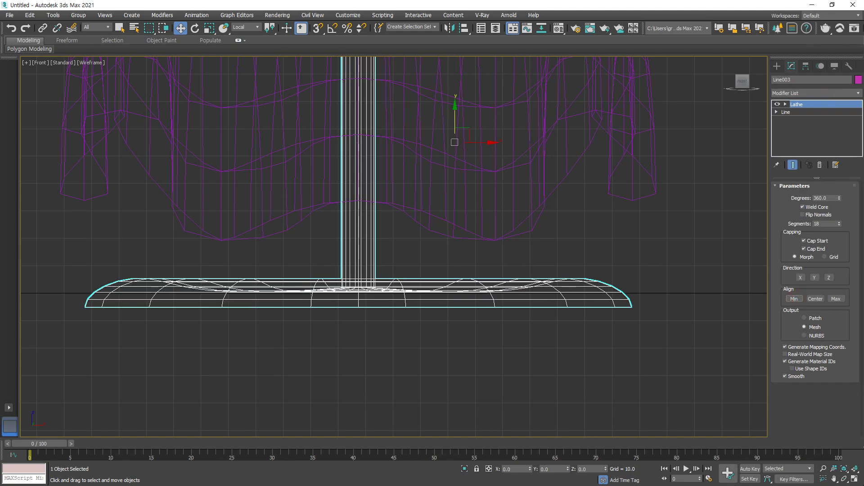
Step: Examine the lathed table leg and base under the cloth in the Perspective view
{"action": "left_click", "coordinate": [855, 479]}
{"action": "left_click", "coordinate": [696, 376]}
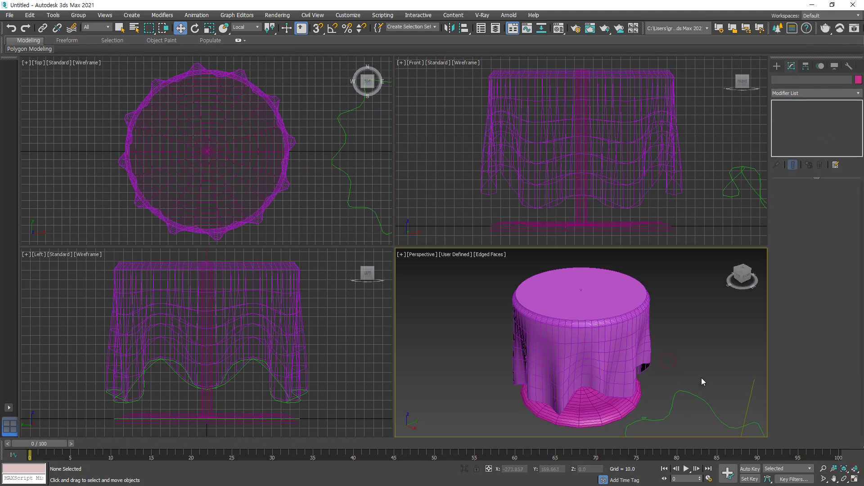
{"action": "left_click", "coordinate": [854, 480]}
{"action": "left_click", "coordinate": [844, 469]}
{"action": "left_click", "coordinate": [845, 479]}
{"action": "mouse_move", "coordinate": [333, 212]}
{"action": "left_mouse_down"}
{"action": "mouse_move", "coordinate": [334, 241]}
{"action": "mouse_move", "coordinate": [345, 216]}
{"action": "mouse_move", "coordinate": [318, 205]}
{"action": "mouse_move", "coordinate": [344, 216]}
{"action": "left_mouse_up"}
{"action": "middle_click_drag", "start_coordinate": [332, 215], "coordinate": [415, 255]}
{"action": "right_click", "coordinate": [437, 243]}
{"action": "left_click", "coordinate": [630, 174]}
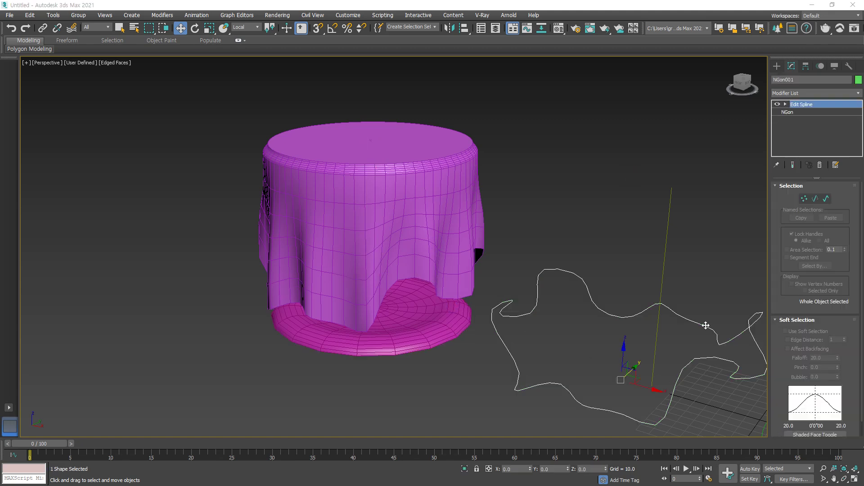
Step: Delete all objects in the scene and reset the four views to the empty grid
{"action": "left_click", "coordinate": [855, 469]}
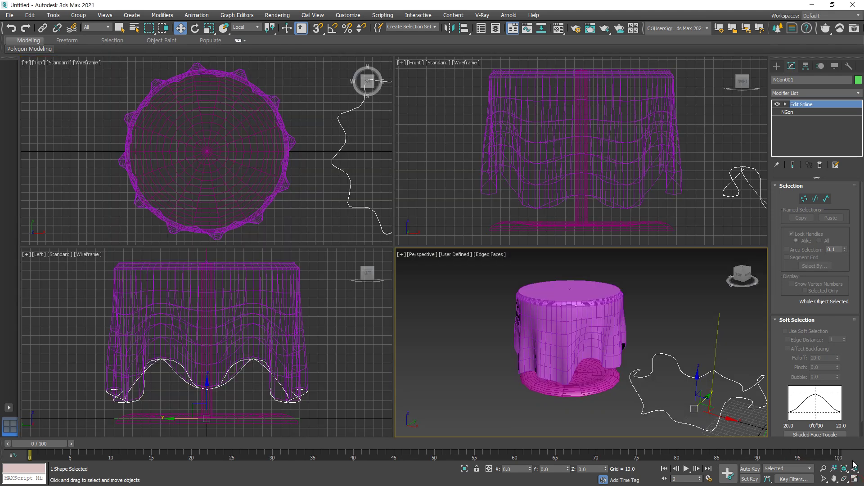
{"action": "left_click", "coordinate": [263, 219]}
{"action": "scroll", "coordinate": [267, 217], "scroll_direction": "down", "scroll_amount": 4}
{"action": "left_click_drag", "start_coordinate": [375, 227], "coordinate": [83, 98]}
{"action": "key", "text": "Delete"}
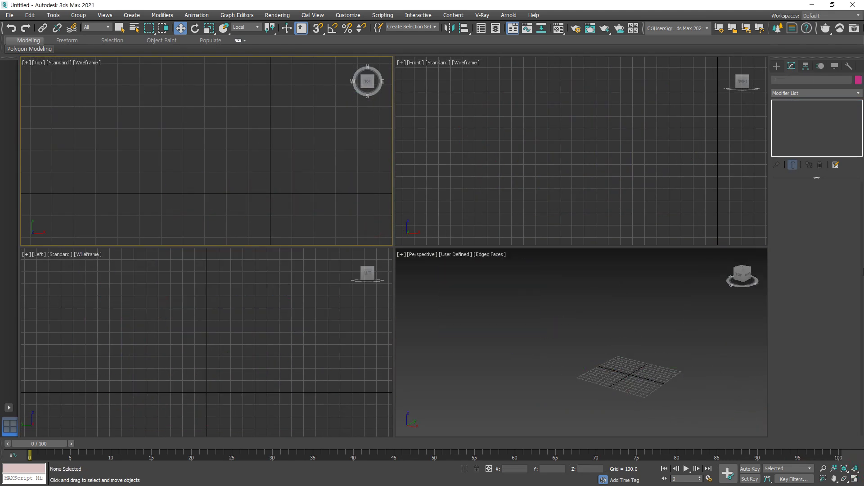
{"action": "left_click", "coordinate": [854, 468]}
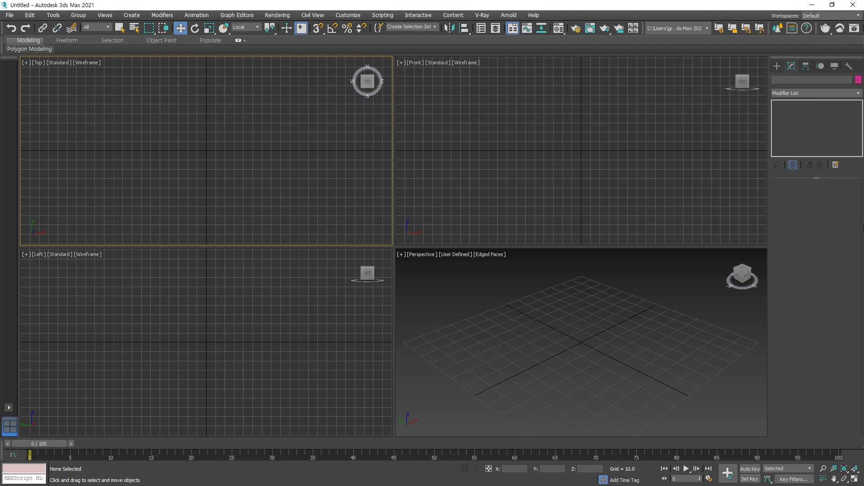
Step: Draw a rectangle about 64 units wide and 26 units long in the Top view
{"action": "left_click", "coordinate": [777, 66]}
{"action": "left_click", "coordinate": [786, 79]}
{"action": "left_click", "coordinate": [798, 127]}
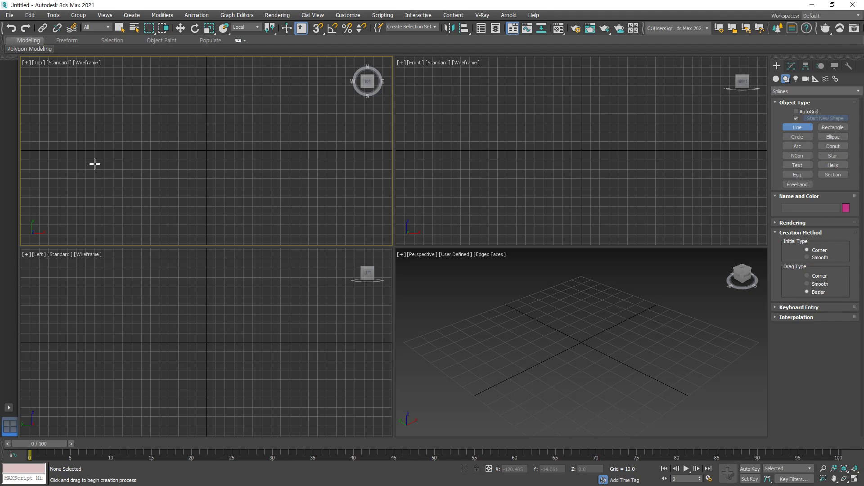
{"action": "mouse_move", "coordinate": [140, 143]}
{"action": "left_mouse_down"}
{"action": "mouse_move", "coordinate": [143, 175]}
{"action": "mouse_move", "coordinate": [247, 171]}
{"action": "mouse_move", "coordinate": [249, 149]}
{"action": "left_mouse_up"}
{"action": "key", "text": "Escape"}
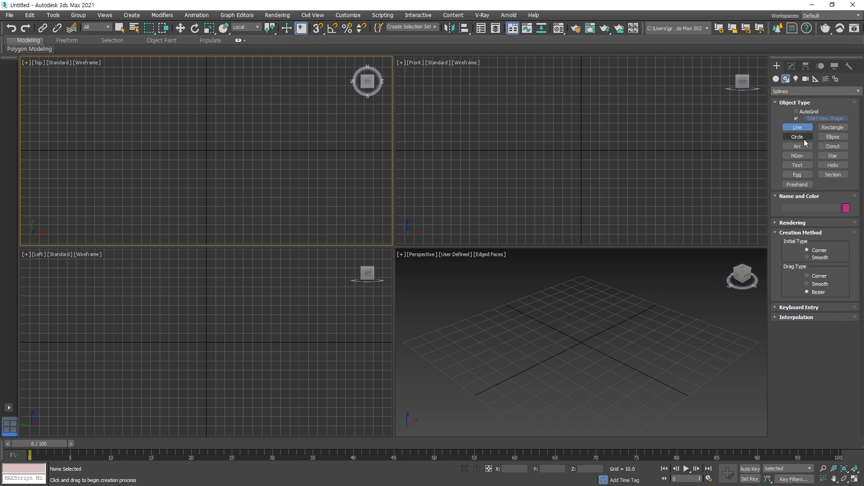
{"action": "left_click", "coordinate": [837, 127]}
{"action": "left_click_drag", "start_coordinate": [172, 148], "coordinate": [231, 124]}
{"action": "scroll", "coordinate": [187, 127], "scroll_direction": "up", "scroll_amount": 5}
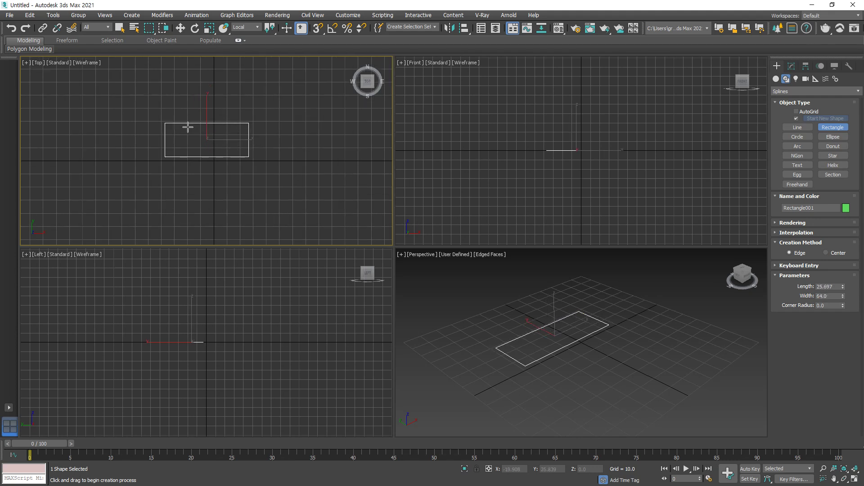
Step: Convert the rectangle to an Editable Spline and delete its lower long segment in the Top view
{"action": "left_click", "coordinate": [792, 66]}
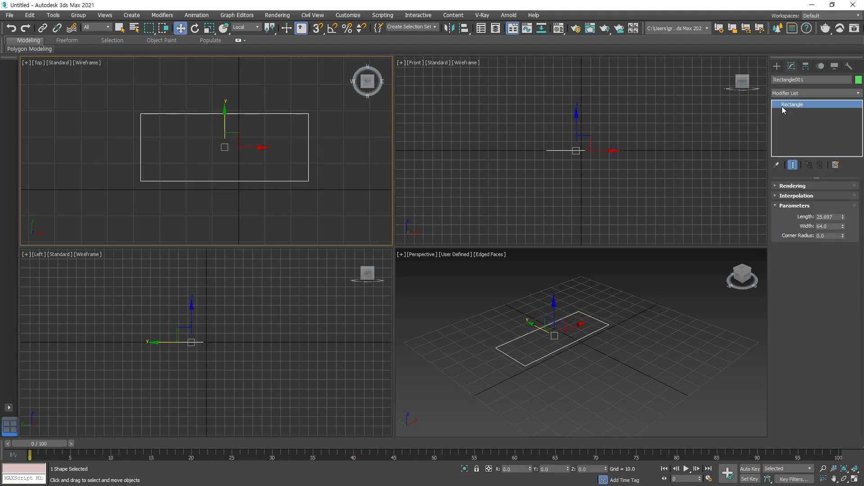
{"action": "right_click", "coordinate": [782, 106]}
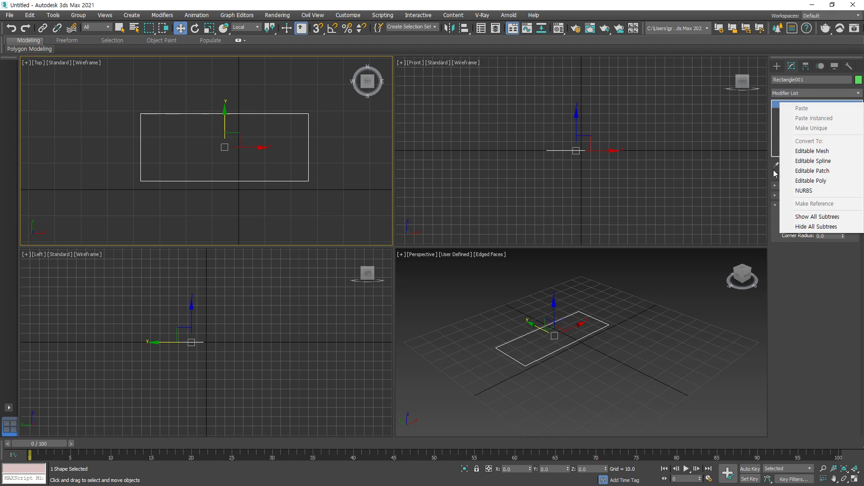
{"action": "left_click", "coordinate": [808, 162]}
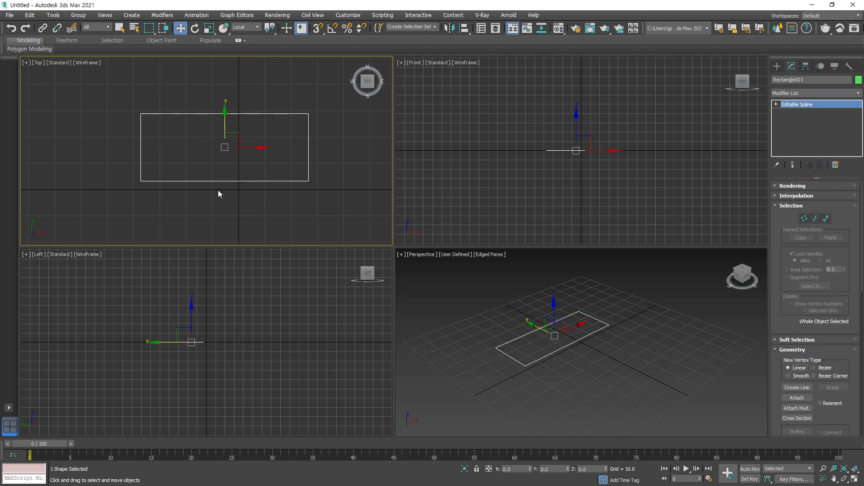
{"action": "key", "text": "2"}
{"action": "left_click", "coordinate": [231, 181]}
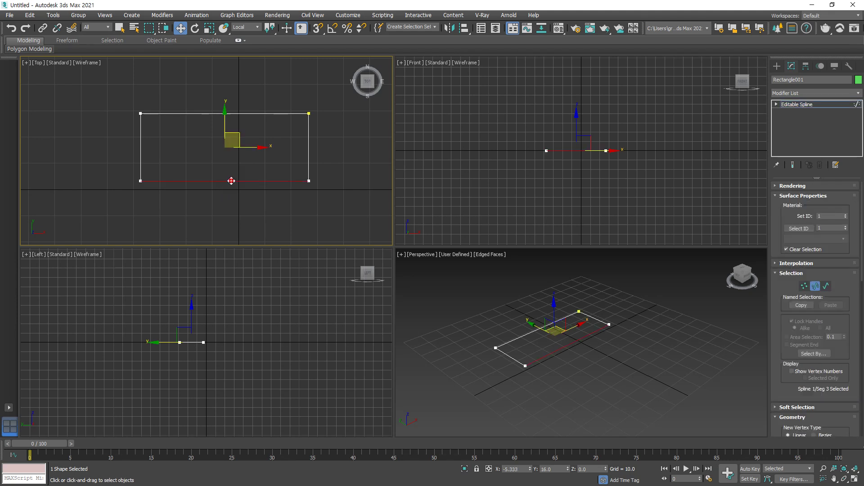
{"action": "key", "text": "Delete"}
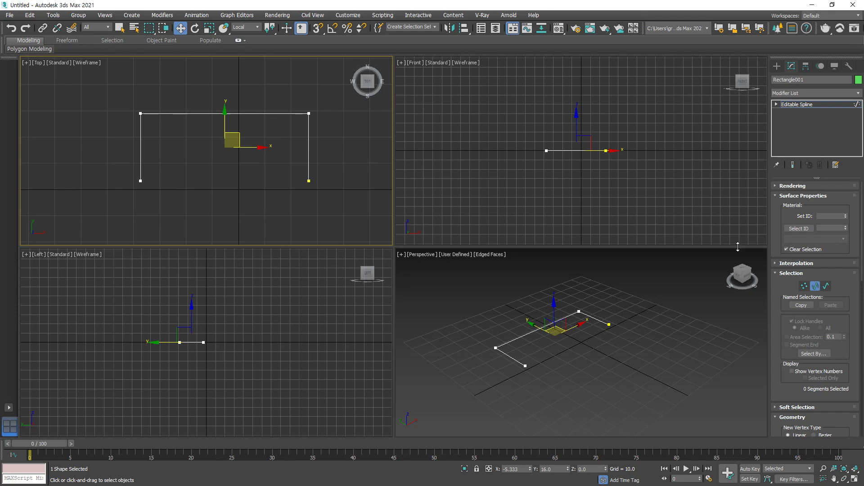
{"action": "left_click", "coordinate": [805, 286]}
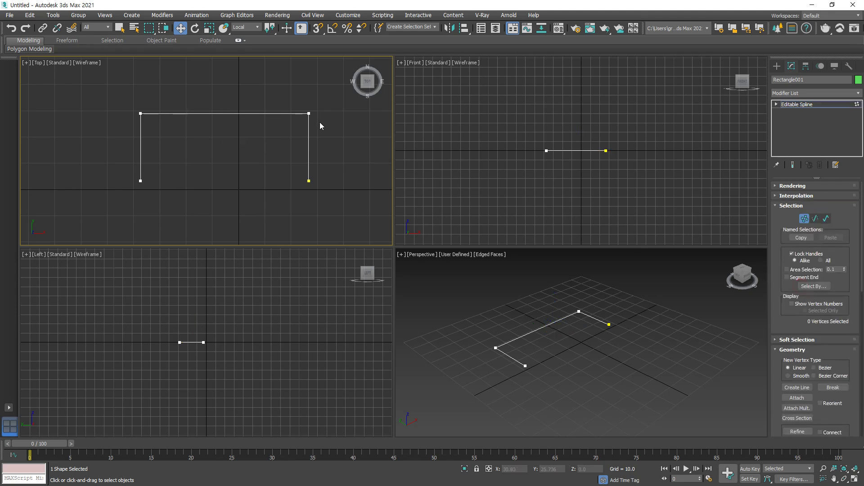
{"action": "left_click_drag", "start_coordinate": [153, 180], "coordinate": [275, 182]}
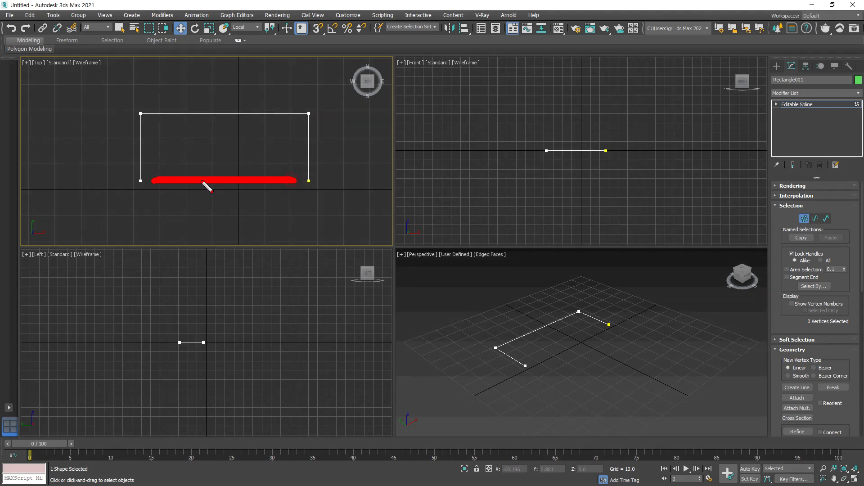
{"action": "key", "text": "Escape"}
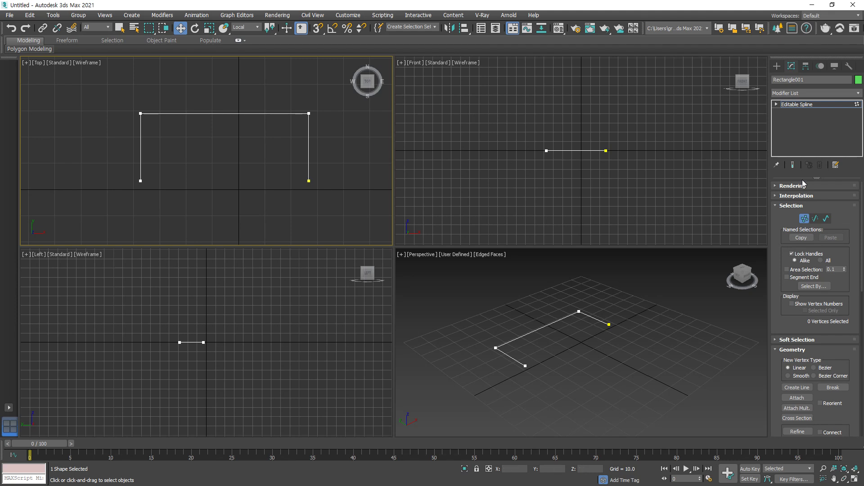
{"action": "left_click", "coordinate": [816, 220]}
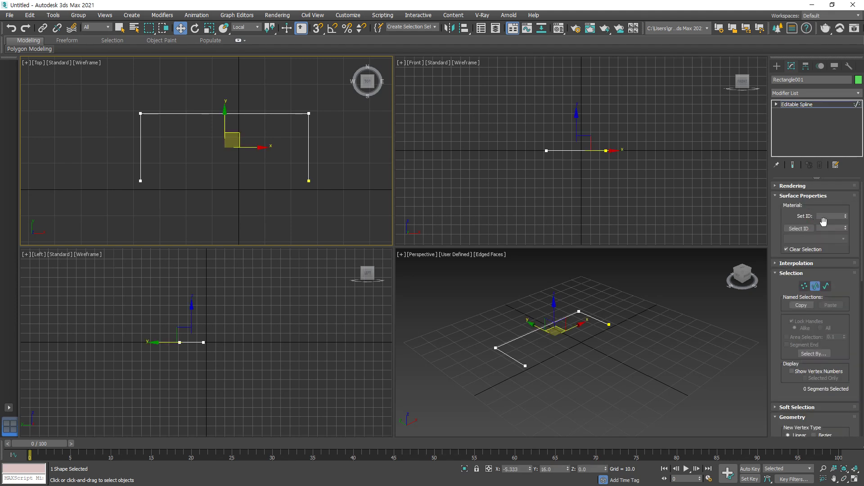
{"action": "left_click", "coordinate": [776, 194]}
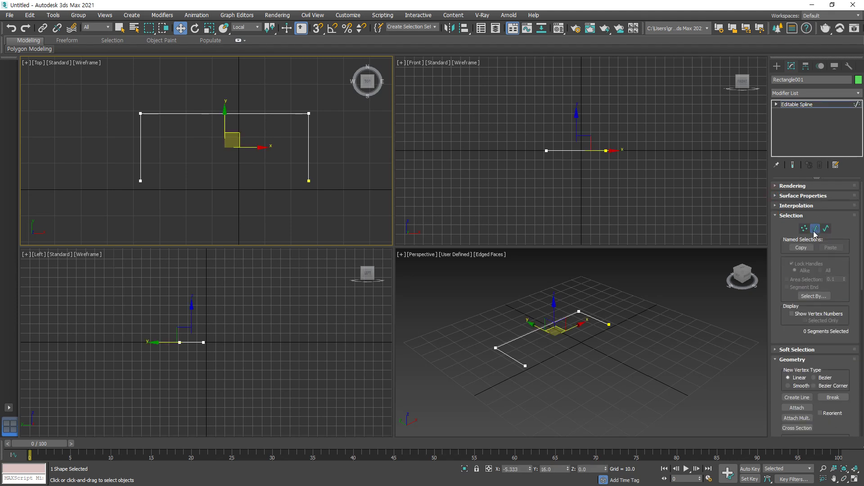
{"action": "left_click_drag", "start_coordinate": [254, 162], "coordinate": [231, 203]}
Step: Fillet the two upper corner vertices of the open spline together to round both corners
{"action": "left_click", "coordinate": [805, 228]}
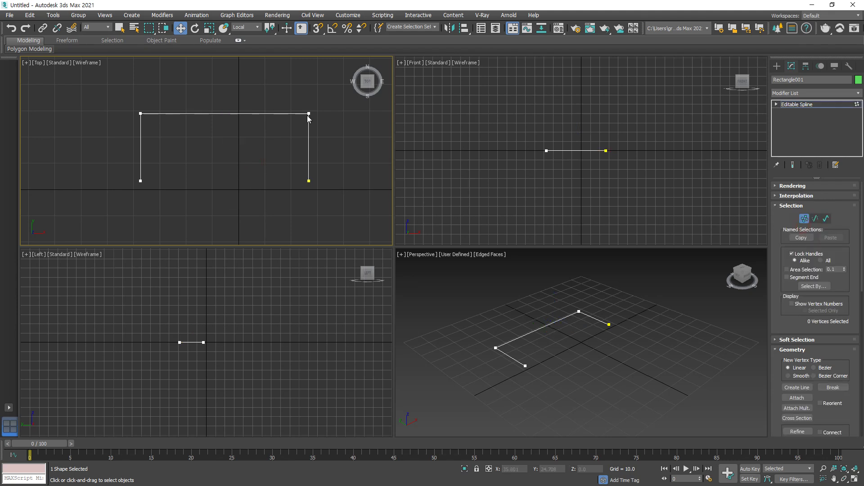
{"action": "left_click_drag", "start_coordinate": [119, 104], "coordinate": [120, 103]}
{"action": "scroll", "coordinate": [844, 324], "scroll_direction": "down", "scroll_amount": 6}
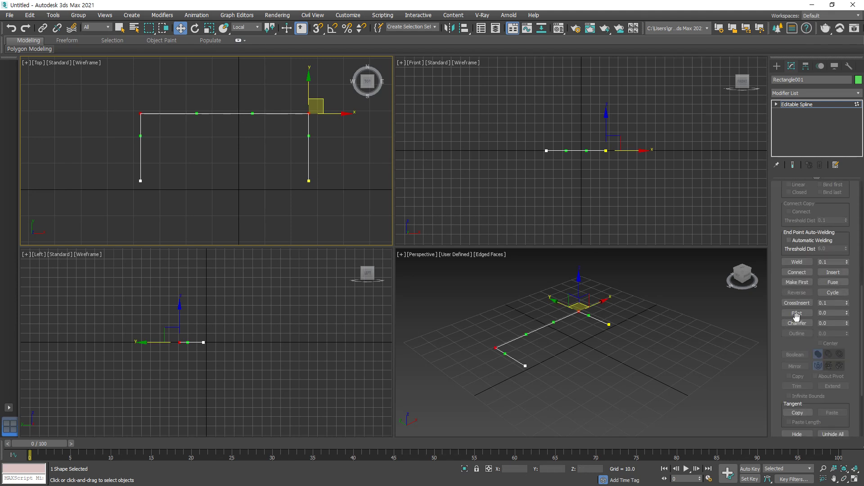
{"action": "left_click", "coordinate": [796, 314]}
{"action": "left_click_drag", "start_coordinate": [310, 112], "coordinate": [304, 92]}
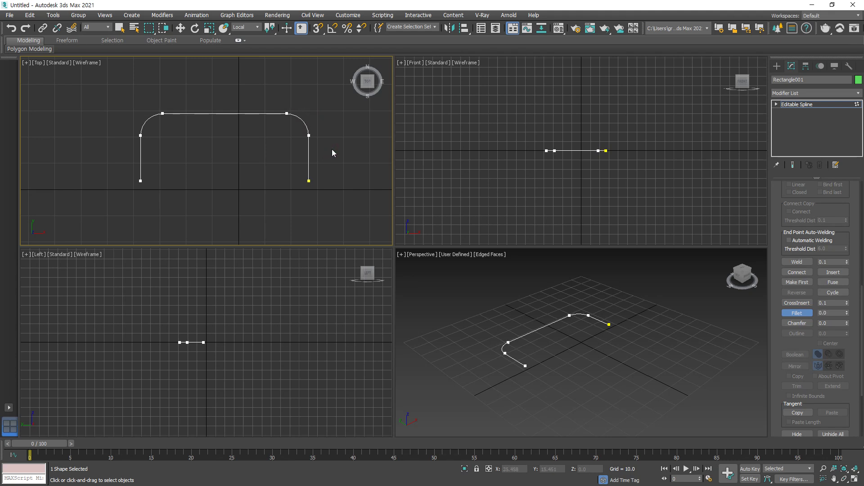
Step: Move the vertices of both rounded corners down about 6 units in Y to shorten the spline's legs
{"action": "key", "text": "w"}
{"action": "key", "text": "1"}
{"action": "key", "text": "1"}
{"action": "left_click_drag", "start_coordinate": [326, 139], "coordinate": [124, 95]}
{"action": "left_click_drag", "start_coordinate": [309, 107], "coordinate": [308, 122]}
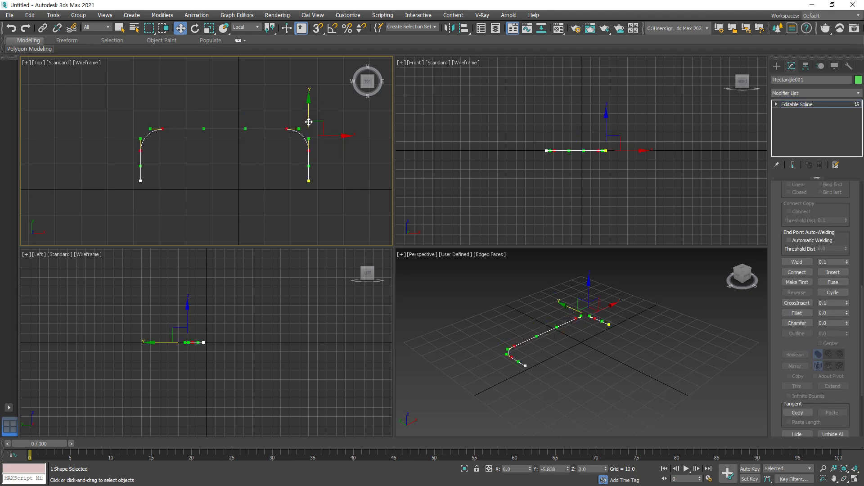
{"action": "left_click", "coordinate": [806, 105]}
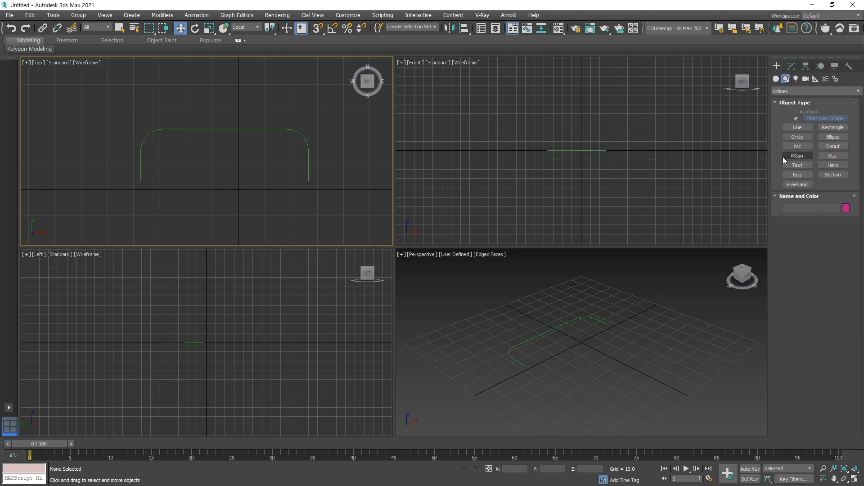
Step: Draw a small NGon beside the path in the Front view with a radius of about 2.2 and set its sides to 4
{"action": "left_click", "coordinate": [787, 155]}
{"action": "scroll", "coordinate": [537, 152], "scroll_direction": "up", "scroll_amount": 3}
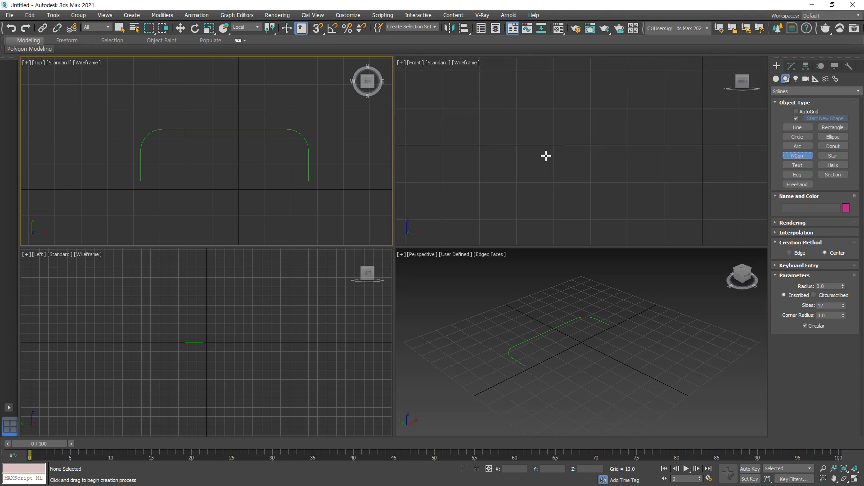
{"action": "left_click_drag", "start_coordinate": [477, 148], "coordinate": [478, 138]}
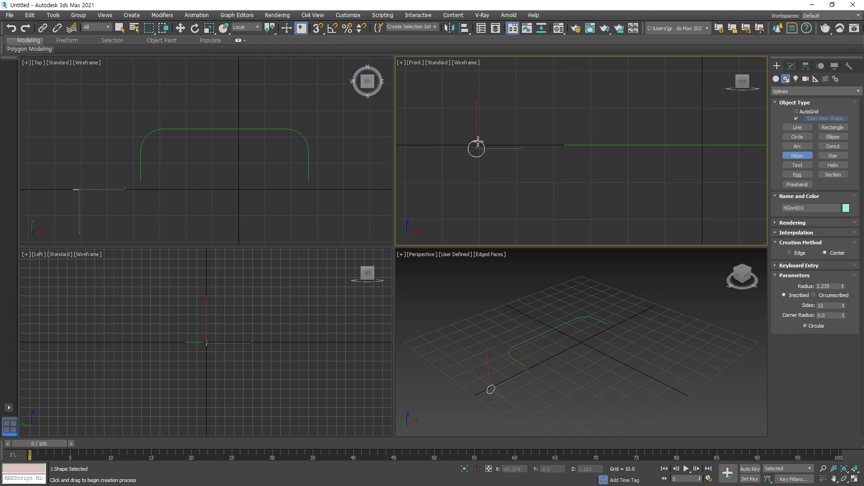
{"action": "double_click", "coordinate": [832, 287]}
{"action": "double_click", "coordinate": [827, 306]}
{"action": "type", "text": "4w"}
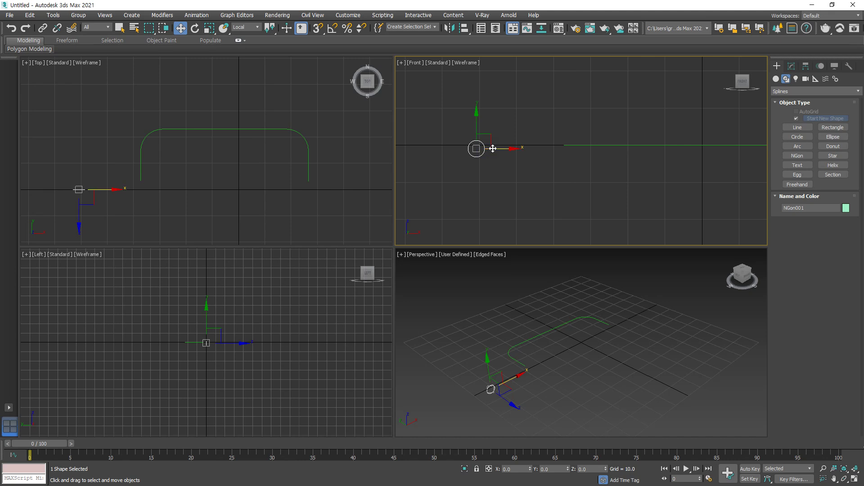
Step: Clone the NGon a short distance along X in the Front view, and maximize the Perspective viewport with all shapes deselected
{"action": "left_click_drag", "start_coordinate": [493, 149], "coordinate": [531, 150], "text": "shift"}
{"action": "left_click", "coordinate": [431, 288]}
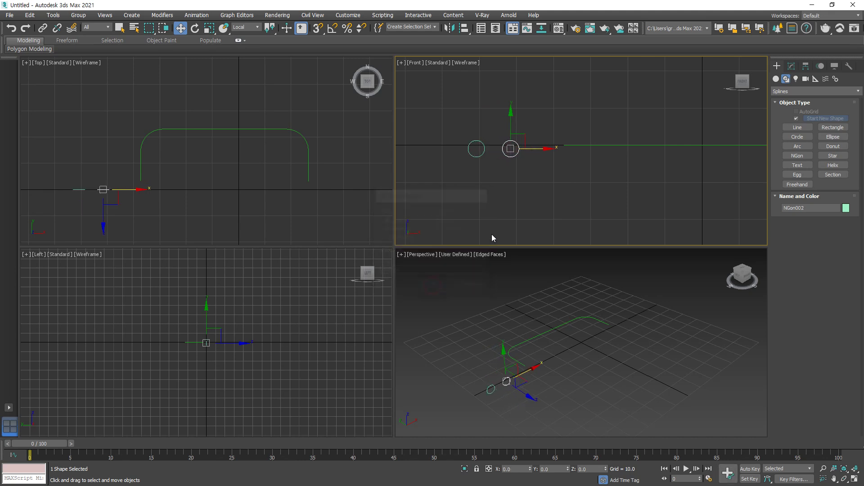
{"action": "left_click", "coordinate": [664, 308]}
{"action": "key", "text": "ctrl+a"}
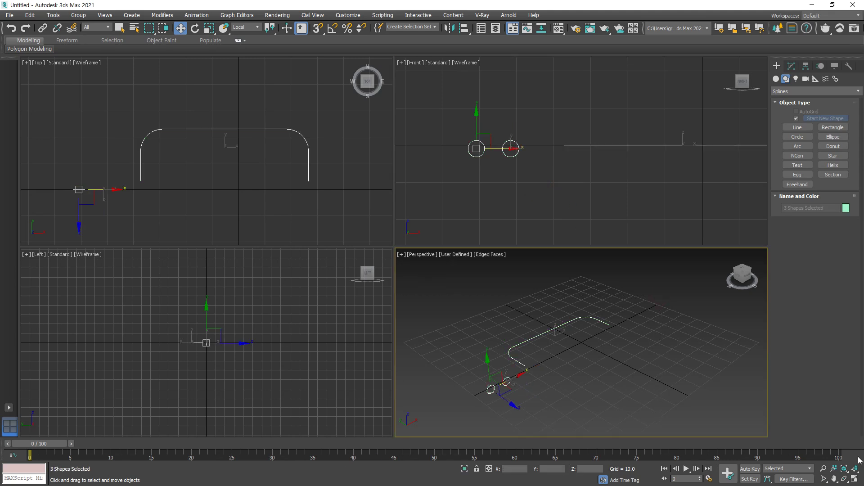
{"action": "left_click", "coordinate": [855, 479]}
{"action": "key", "text": "z"}
{"action": "scroll", "coordinate": [447, 348], "scroll_direction": "down", "scroll_amount": 5}
{"action": "middle_click_drag", "start_coordinate": [435, 335], "coordinate": [430, 313]}
{"action": "scroll", "coordinate": [430, 314], "scroll_direction": "up", "scroll_amount": 3}
{"action": "left_click", "coordinate": [294, 313]}
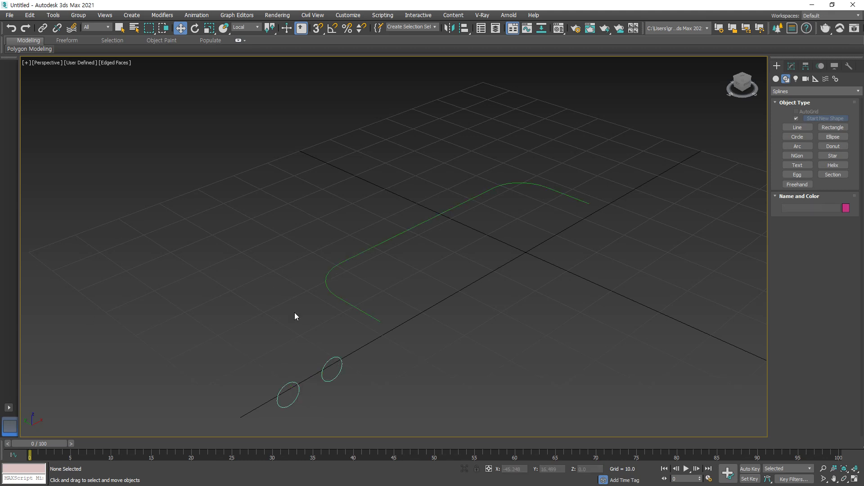
Step: Turn the copied NGon nearer the path from a circular outline into a straight-sided square
{"action": "left_click", "coordinate": [323, 364]}
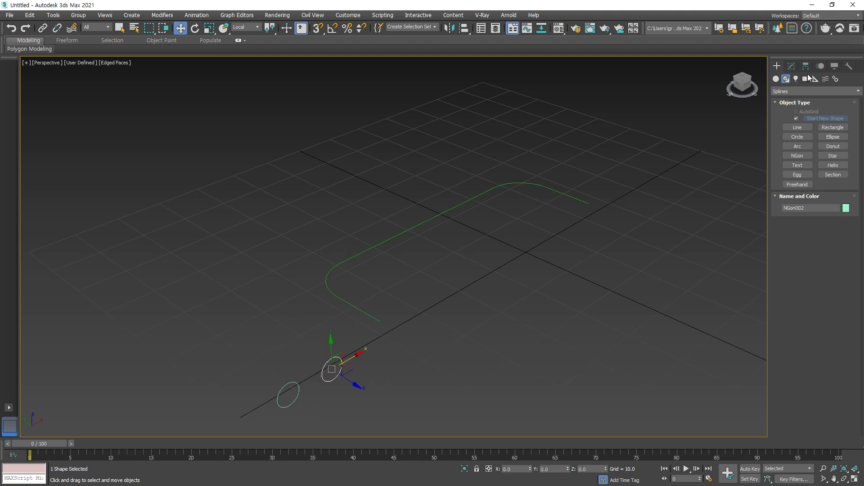
{"action": "left_click", "coordinate": [791, 66]}
{"action": "left_click", "coordinate": [816, 257]}
{"action": "scroll", "coordinate": [261, 389], "scroll_direction": "up", "scroll_amount": 4}
{"action": "middle_click_drag", "start_coordinate": [349, 390], "coordinate": [295, 313]}
{"action": "scroll", "coordinate": [333, 317], "scroll_direction": "down", "scroll_amount": 2}
{"action": "scroll", "coordinate": [333, 317], "scroll_direction": "down", "scroll_amount": 2}
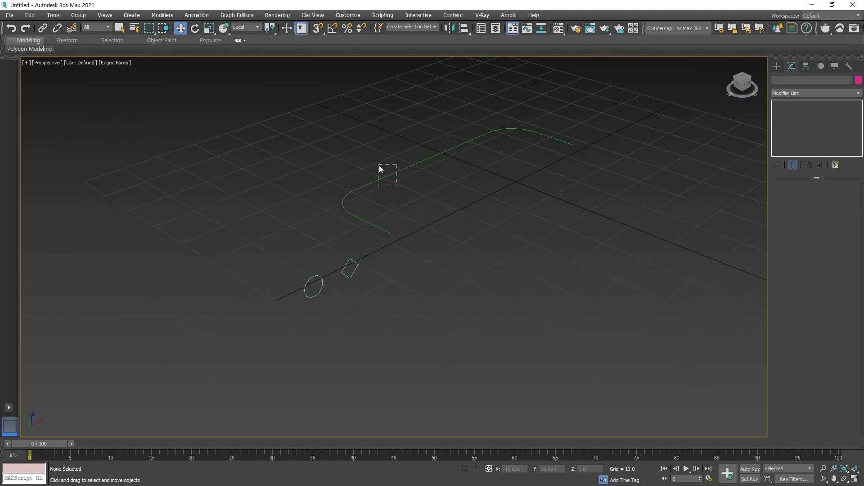
Step: Start a Loft compound object with the rounded U-shaped spline as its path
{"action": "left_click", "coordinate": [369, 184]}
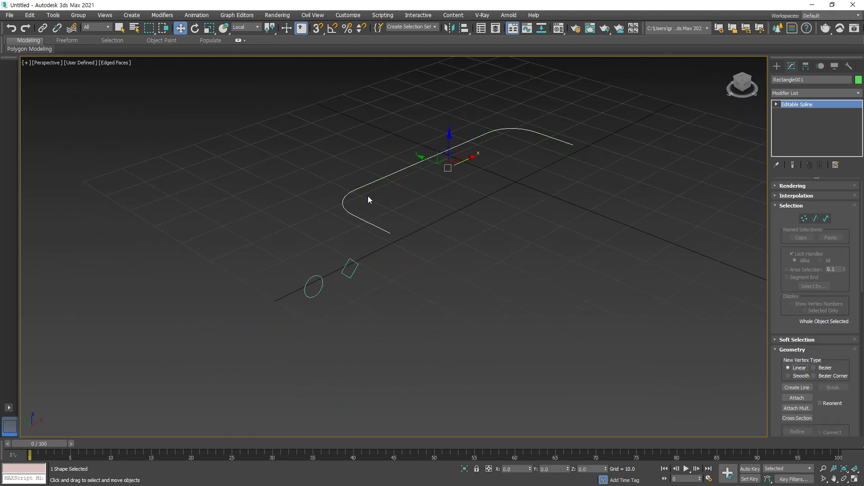
{"action": "left_click", "coordinate": [778, 66]}
{"action": "left_click", "coordinate": [776, 78]}
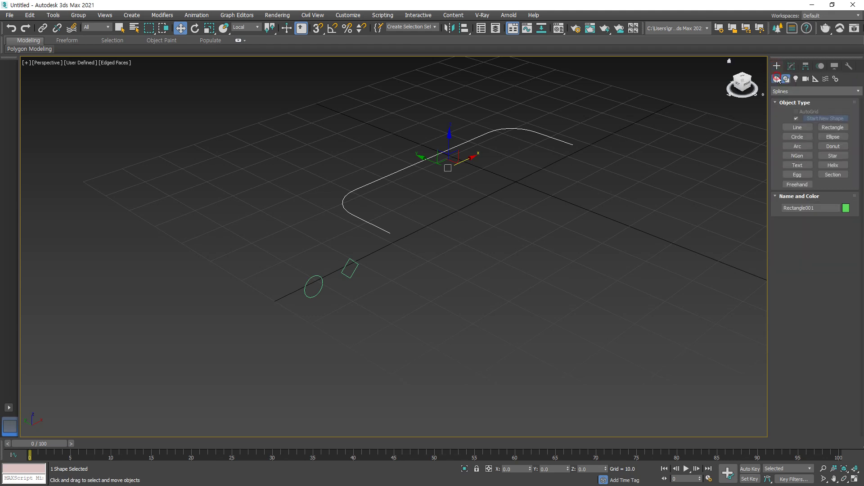
{"action": "left_click", "coordinate": [815, 91]}
{"action": "left_click", "coordinate": [802, 113]}
{"action": "left_click", "coordinate": [833, 149]}
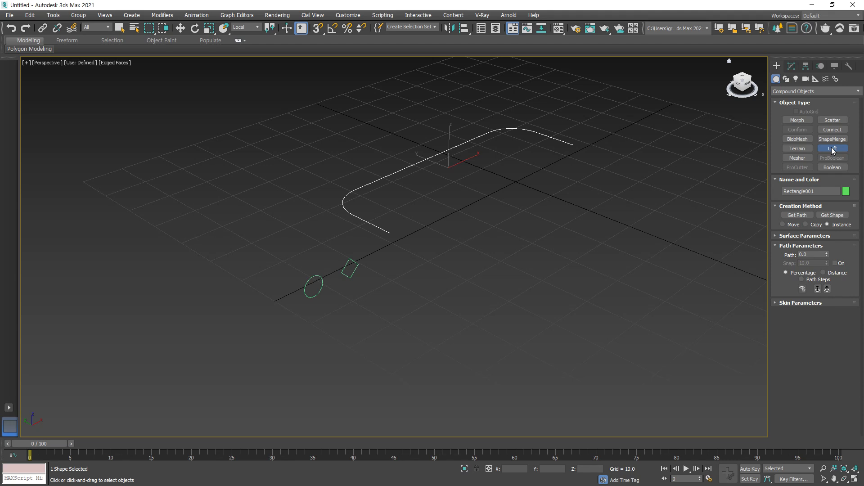
{"action": "mouse_move", "coordinate": [395, 183]}
{"action": "left_mouse_down"}
{"action": "mouse_move", "coordinate": [370, 176]}
{"action": "mouse_move", "coordinate": [449, 213]}
{"action": "mouse_move", "coordinate": [424, 226]}
{"action": "left_mouse_up"}
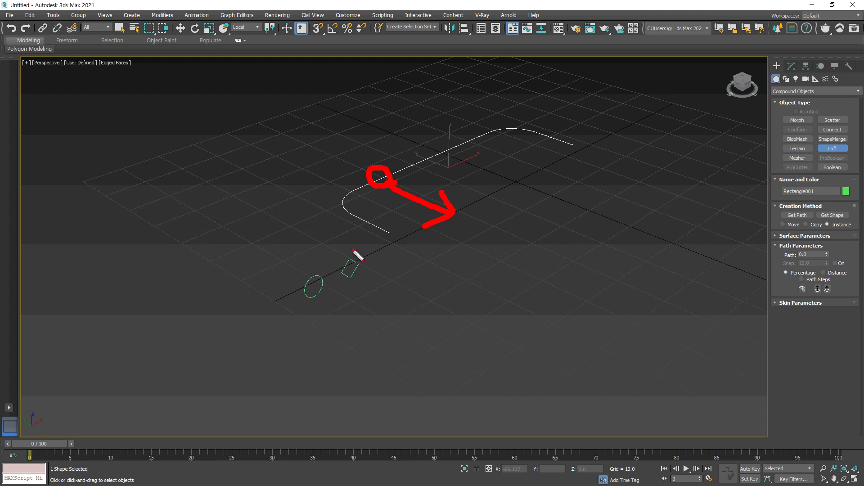
{"action": "key", "text": "Escape"}
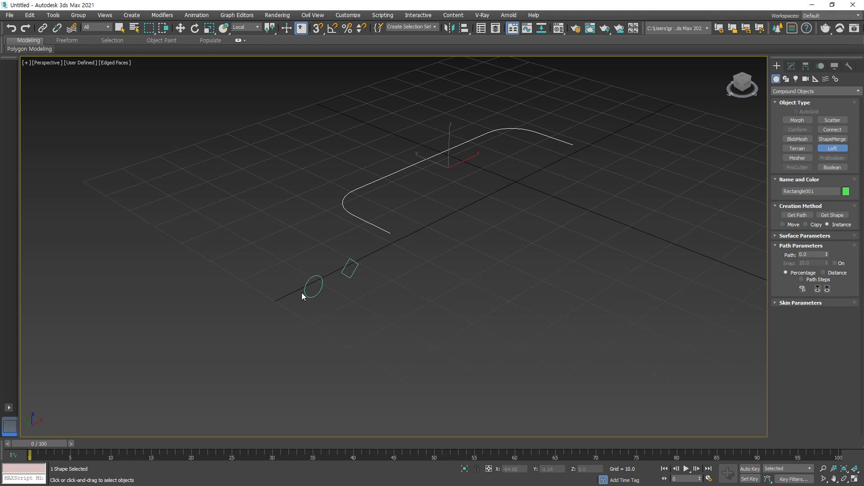
{"action": "mouse_move", "coordinate": [294, 297]}
{"action": "left_mouse_down"}
{"action": "mouse_move", "coordinate": [334, 293]}
{"action": "mouse_move", "coordinate": [313, 304]}
{"action": "left_mouse_up"}
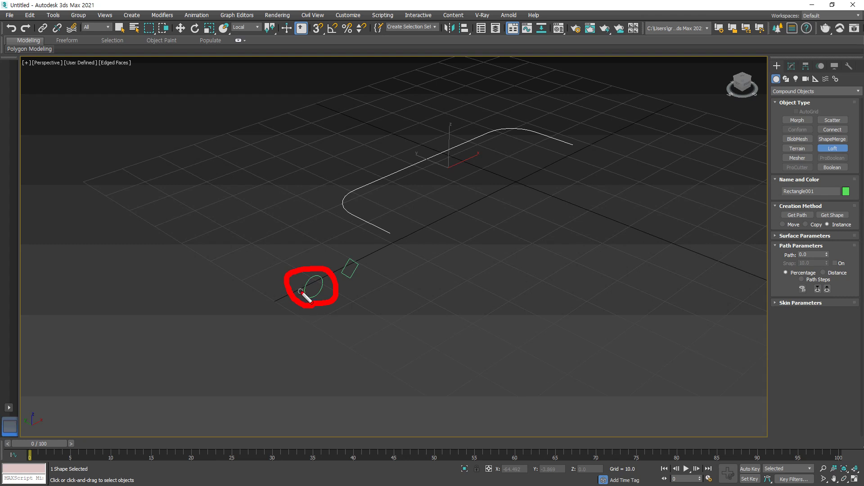
{"action": "left_click", "coordinate": [385, 179]}
{"action": "mouse_move", "coordinate": [312, 311]}
{"action": "left_mouse_down"}
{"action": "mouse_move", "coordinate": [323, 281]}
{"action": "mouse_move", "coordinate": [317, 302]}
{"action": "left_mouse_up"}
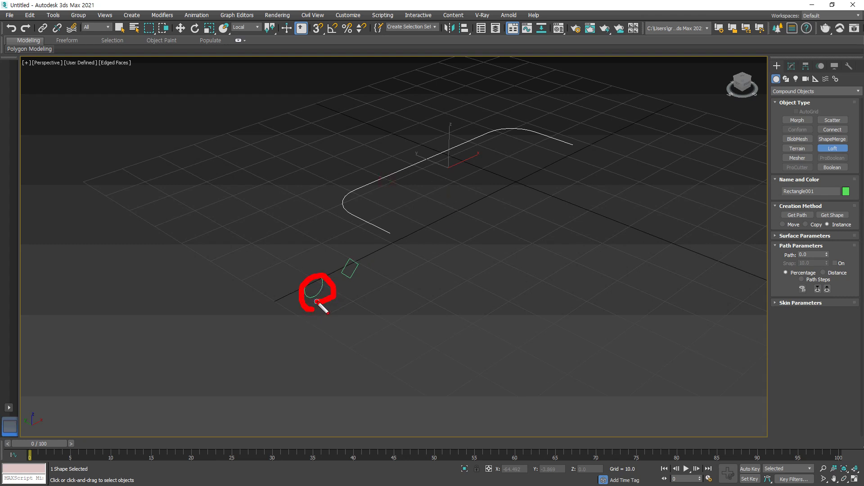
{"action": "mouse_move", "coordinate": [357, 279]}
{"action": "left_mouse_down"}
{"action": "mouse_move", "coordinate": [366, 276]}
{"action": "mouse_move", "coordinate": [352, 277]}
{"action": "left_mouse_up"}
{"action": "left_click_drag", "start_coordinate": [393, 182], "coordinate": [400, 190]}
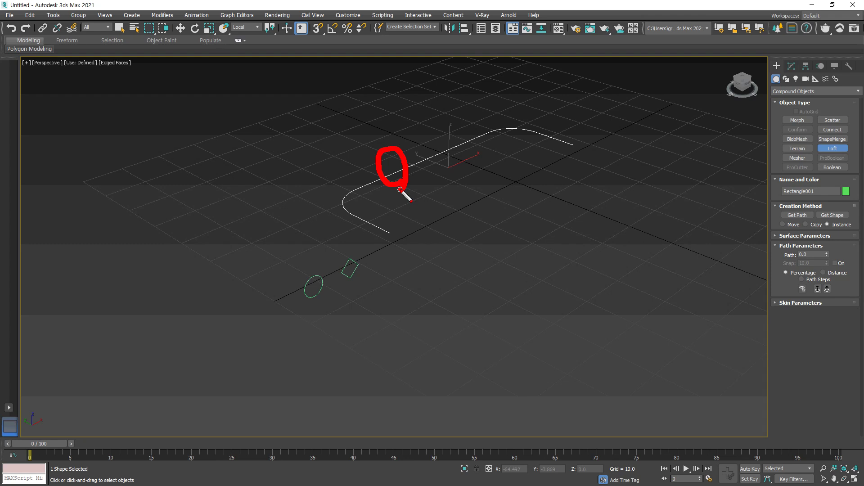
{"action": "mouse_move", "coordinate": [422, 171]}
{"action": "left_mouse_down"}
{"action": "mouse_move", "coordinate": [422, 144]}
{"action": "mouse_move", "coordinate": [417, 173]}
{"action": "mouse_move", "coordinate": [447, 143]}
{"action": "left_mouse_up"}
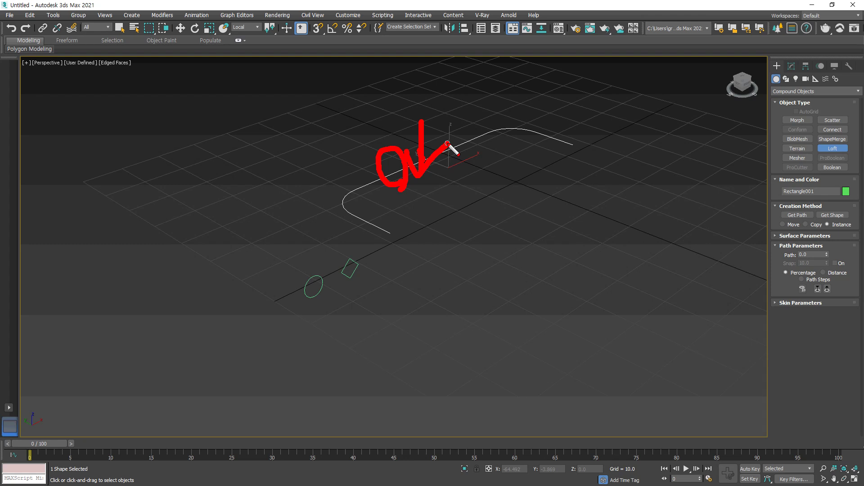
{"action": "key", "text": "Escape"}
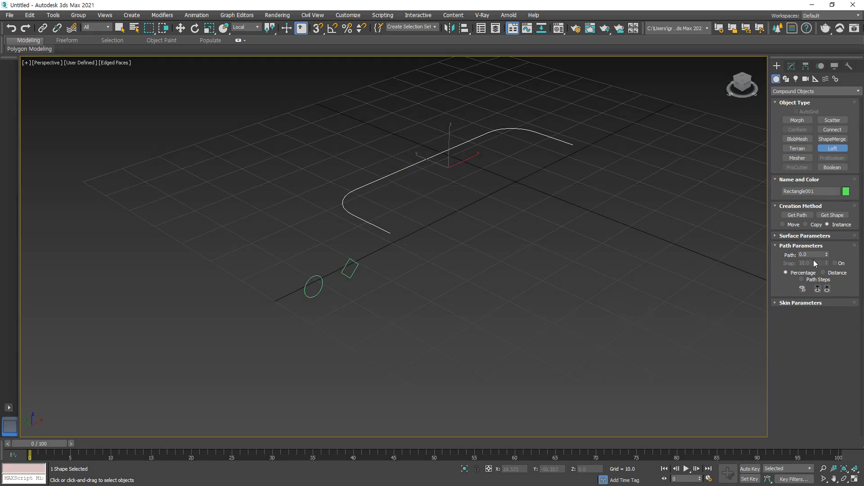
Step: Loft the circular NGon along the U-shaped path by picking it as the shape
{"action": "left_click", "coordinate": [832, 215]}
{"action": "left_click", "coordinate": [318, 274]}
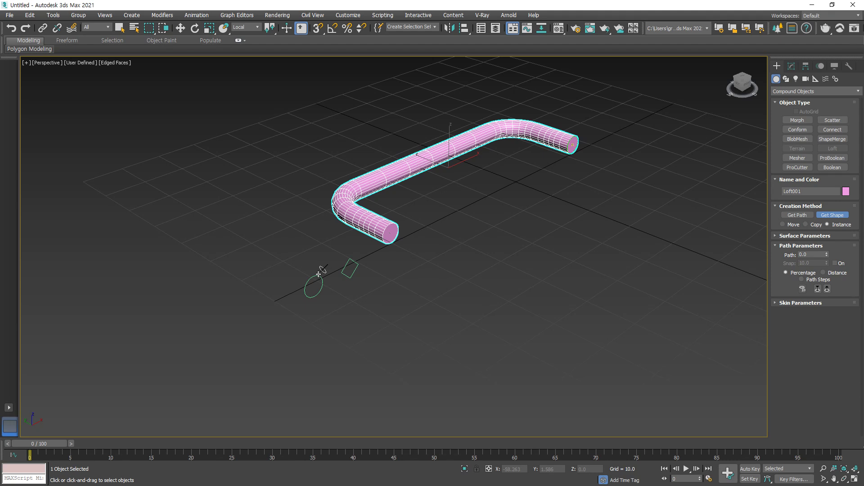
Step: Separate the loft from its path in the Top view by moving the loft up and the path spline down
{"action": "key", "text": "alt+w"}
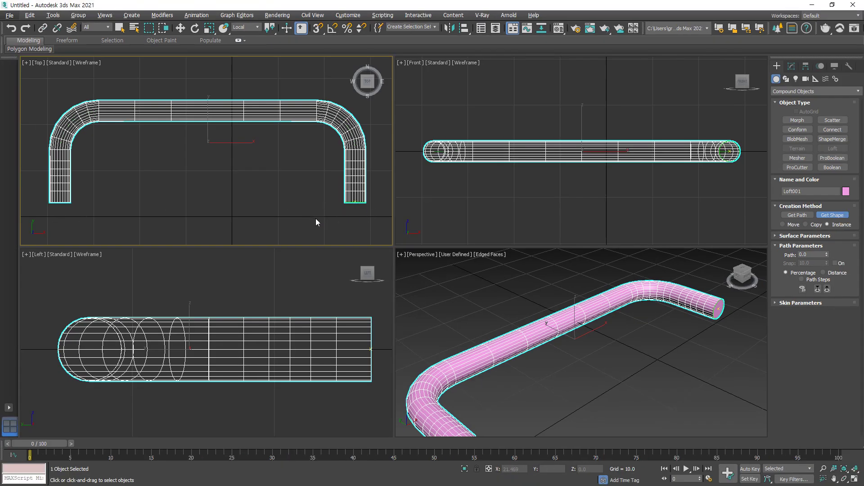
{"action": "key", "text": "w"}
{"action": "left_click_drag", "start_coordinate": [225, 128], "coordinate": [247, 100]}
{"action": "scroll", "coordinate": [335, 173], "scroll_direction": "up", "scroll_amount": 6}
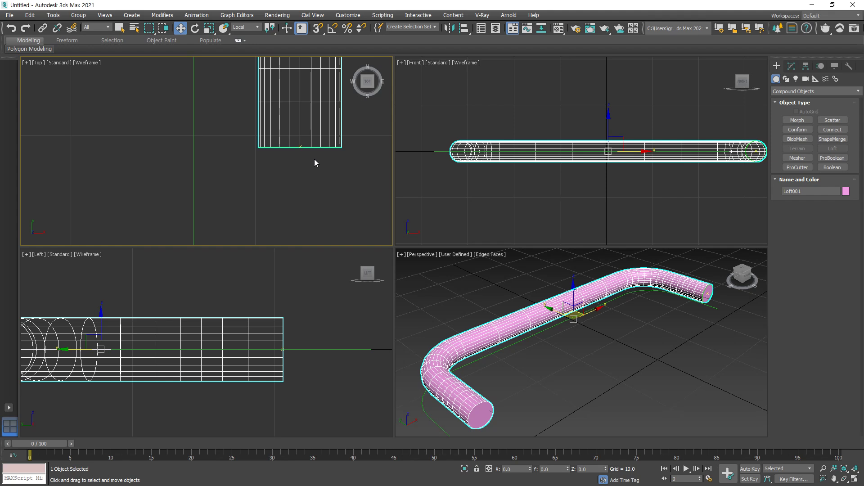
{"action": "scroll", "coordinate": [314, 158], "scroll_direction": "down", "scroll_amount": 6}
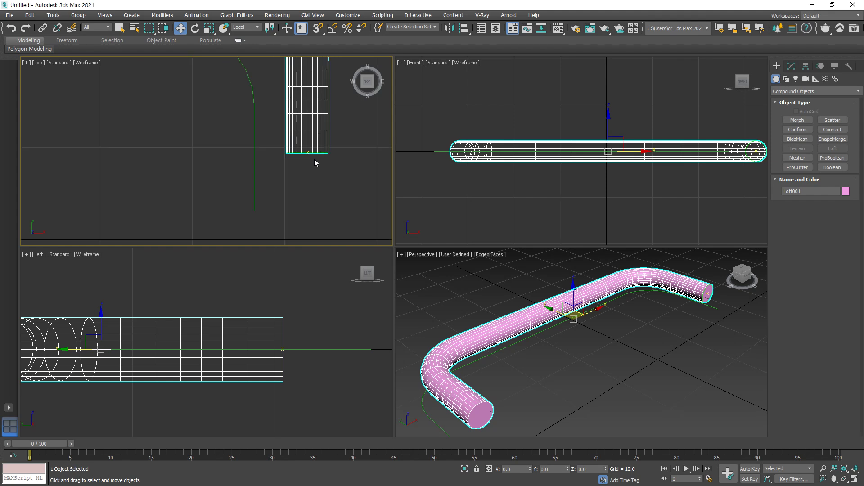
{"action": "scroll", "coordinate": [105, 173], "scroll_direction": "up", "scroll_amount": 3}
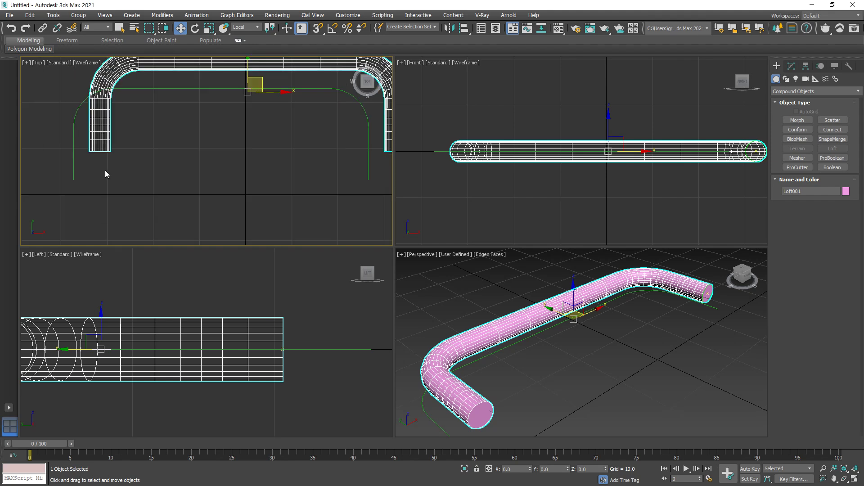
{"action": "left_click", "coordinate": [72, 167]}
{"action": "left_click_drag", "start_coordinate": [236, 112], "coordinate": [257, 135]}
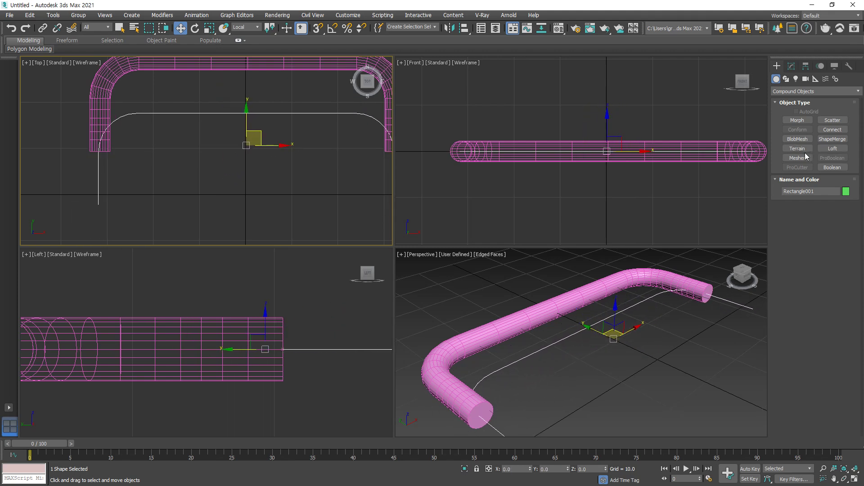
Step: Make the lower end vertex of the path spline's left leg in the Top view its first vertex
{"action": "key", "text": "1"}
{"action": "scroll", "coordinate": [272, 215], "scroll_direction": "down", "scroll_amount": 2}
{"action": "middle_click_drag", "start_coordinate": [273, 213], "coordinate": [155, 182]}
{"action": "scroll", "coordinate": [234, 185], "scroll_direction": "up", "scroll_amount": 6}
{"action": "scroll", "coordinate": [253, 191], "scroll_direction": "up", "scroll_amount": 2}
{"action": "left_click_drag", "start_coordinate": [253, 160], "coordinate": [198, 203]}
{"action": "left_click", "coordinate": [253, 200]}
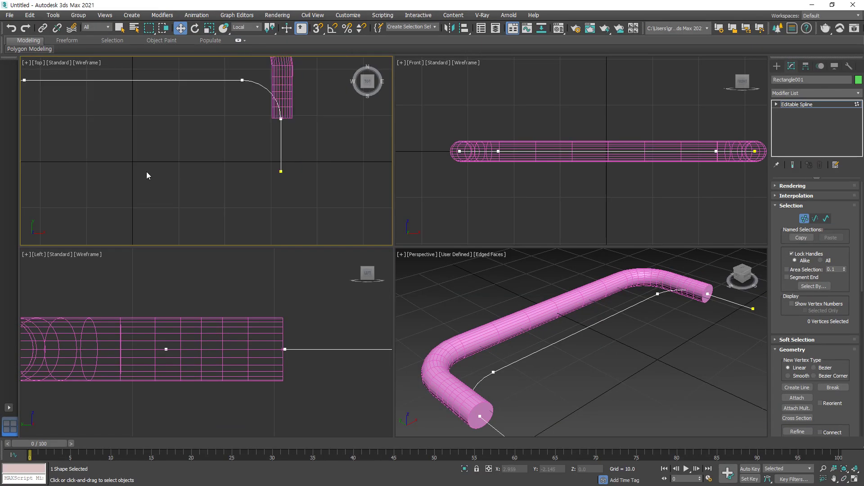
{"action": "middle_click_drag", "start_coordinate": [146, 175], "coordinate": [198, 183]}
{"action": "left_click", "coordinate": [172, 177]}
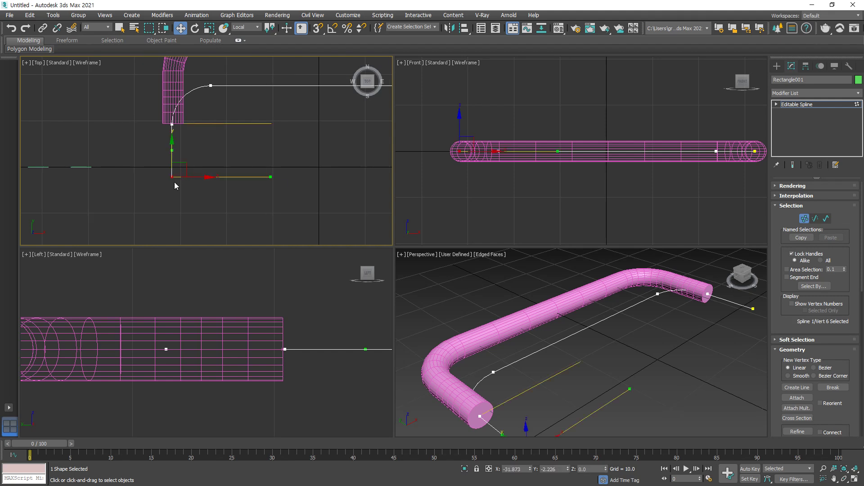
{"action": "scroll", "coordinate": [856, 352], "scroll_direction": "down", "scroll_amount": 5}
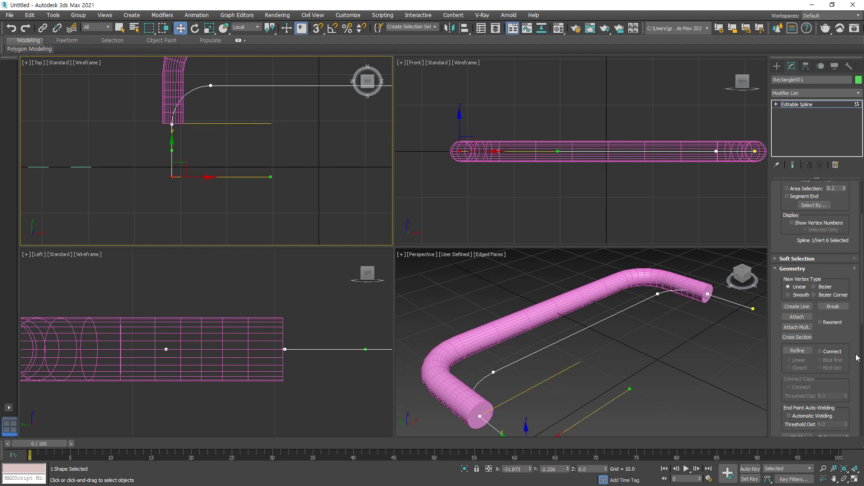
{"action": "scroll", "coordinate": [839, 332], "scroll_direction": "down", "scroll_amount": 5}
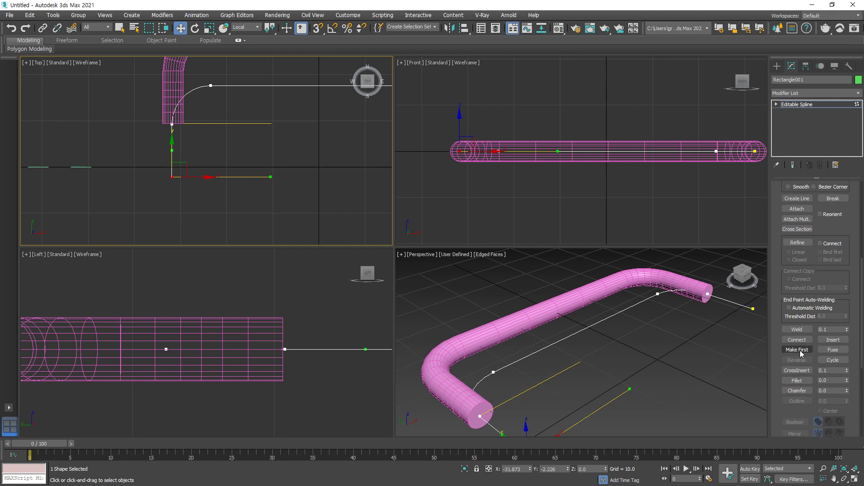
{"action": "left_click", "coordinate": [797, 350]}
{"action": "left_click", "coordinate": [199, 206]}
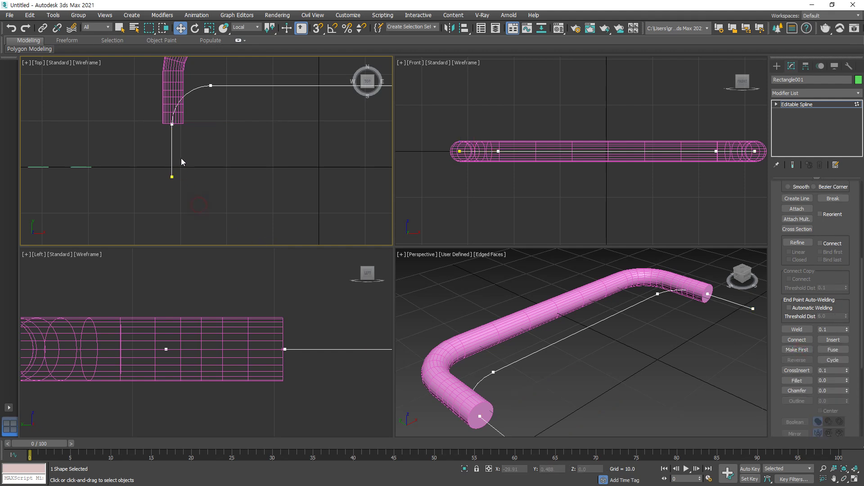
Step: Leave vertex editing, select the loft, and examine both of its open ends in the Top view for the starting point of the path
{"action": "scroll", "coordinate": [167, 124], "scroll_direction": "up", "scroll_amount": 5}
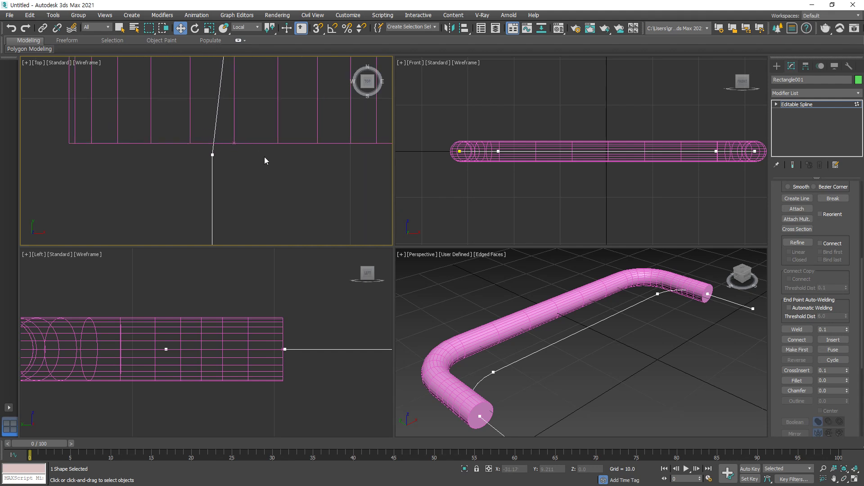
{"action": "left_click", "coordinate": [798, 105]}
{"action": "left_click", "coordinate": [263, 144]}
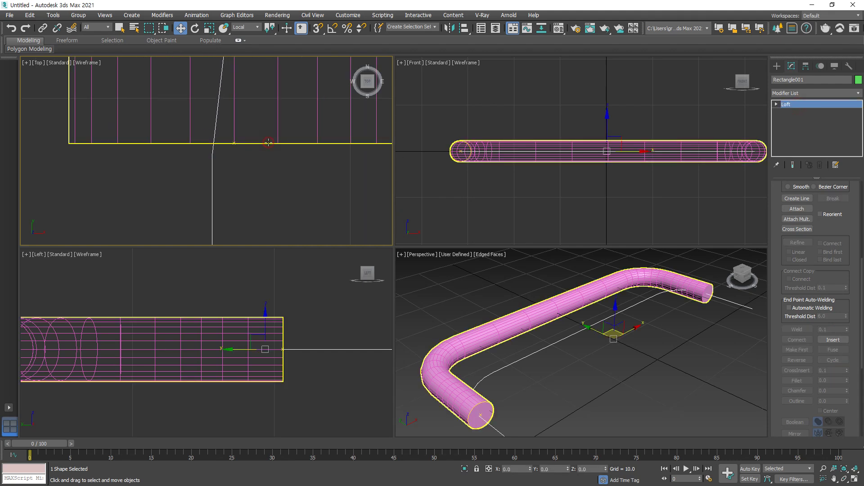
{"action": "scroll", "coordinate": [233, 152], "scroll_direction": "up", "scroll_amount": 4}
{"action": "scroll", "coordinate": [237, 133], "scroll_direction": "up", "scroll_amount": 3}
{"action": "scroll", "coordinate": [236, 134], "scroll_direction": "down", "scroll_amount": 1}
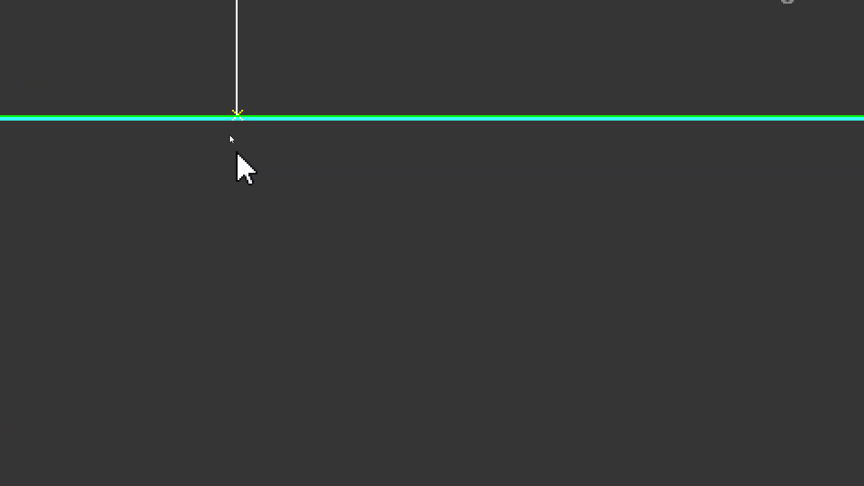
{"action": "scroll", "coordinate": [230, 135], "scroll_direction": "down", "scroll_amount": 5}
{"action": "scroll", "coordinate": [274, 145], "scroll_direction": "down", "scroll_amount": 10}
{"action": "scroll", "coordinate": [312, 144], "scroll_direction": "down", "scroll_amount": 5}
{"action": "middle_click_drag", "start_coordinate": [311, 144], "coordinate": [137, 145]}
{"action": "scroll", "coordinate": [350, 141], "scroll_direction": "up", "scroll_amount": 12}
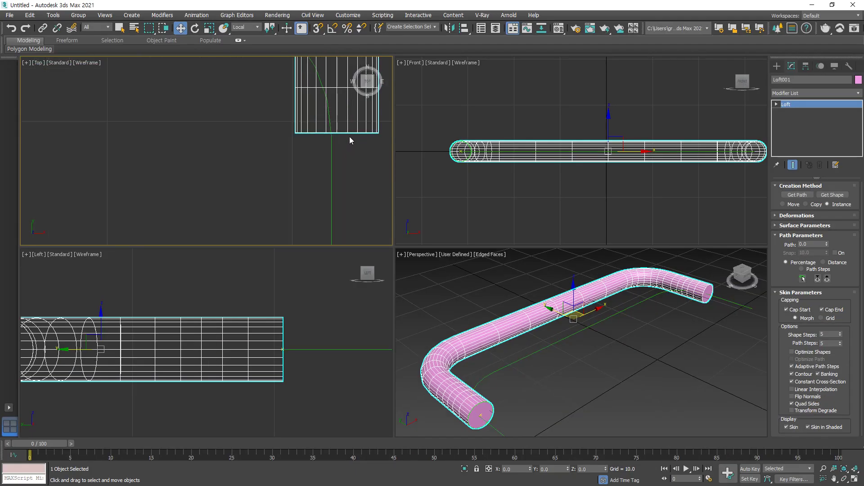
{"action": "scroll", "coordinate": [332, 142], "scroll_direction": "up", "scroll_amount": 3}
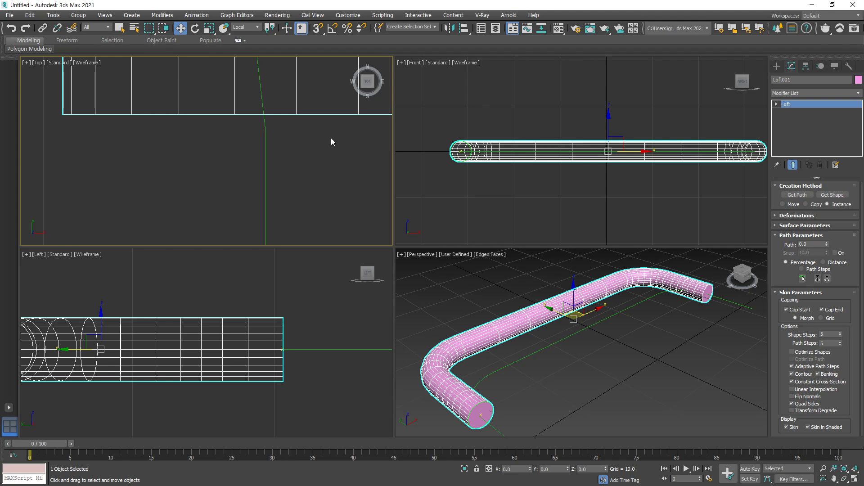
{"action": "scroll", "coordinate": [331, 142], "scroll_direction": "down", "scroll_amount": 8}
{"action": "middle_click_drag", "start_coordinate": [150, 152], "coordinate": [222, 157]}
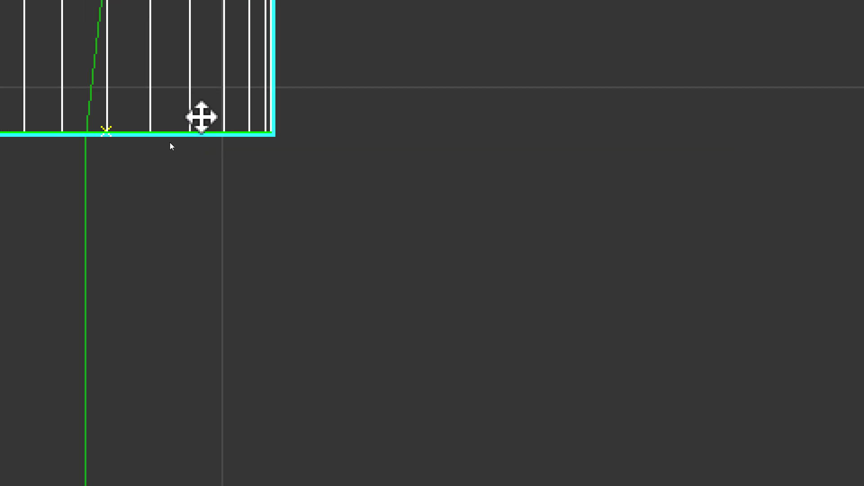
{"action": "scroll", "coordinate": [200, 212], "scroll_direction": "down", "scroll_amount": 5}
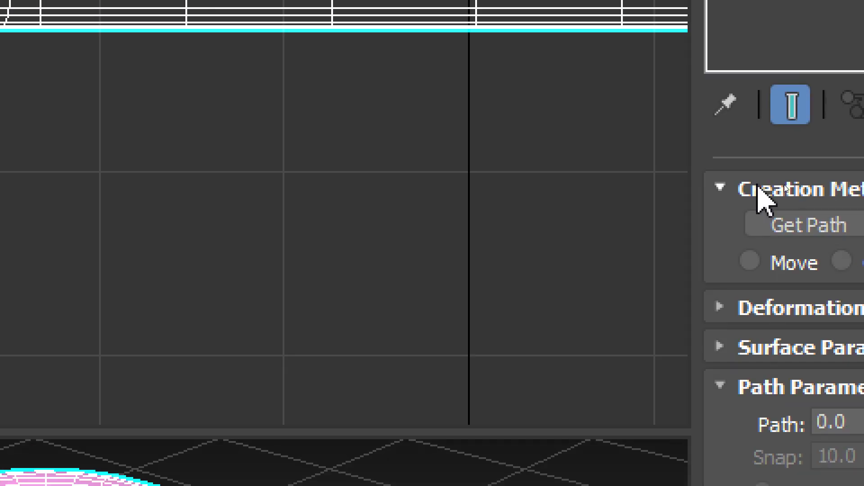
Step: Collapse the Creation Method settings and examine the Path percentage and its start marker on the loft's left leg in the Top view
{"action": "left_click", "coordinate": [785, 185]}
{"action": "left_click_drag", "start_coordinate": [810, 339], "coordinate": [783, 338]}
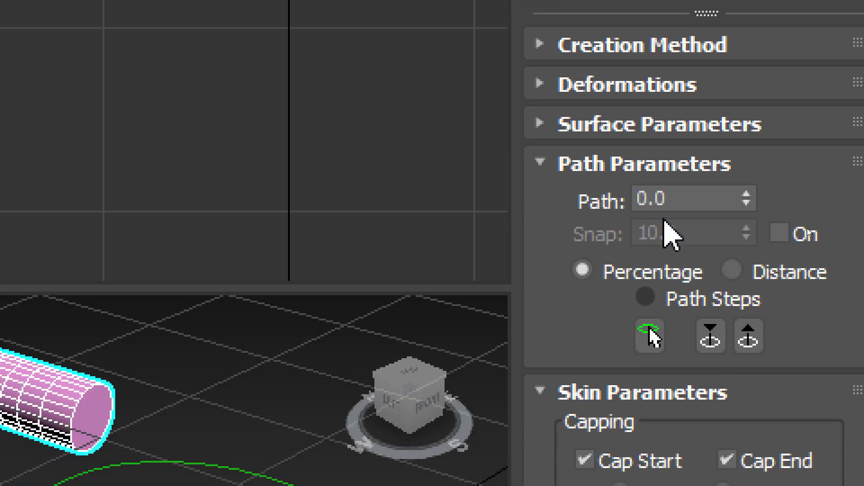
{"action": "left_click_drag", "start_coordinate": [653, 198], "coordinate": [511, 191]}
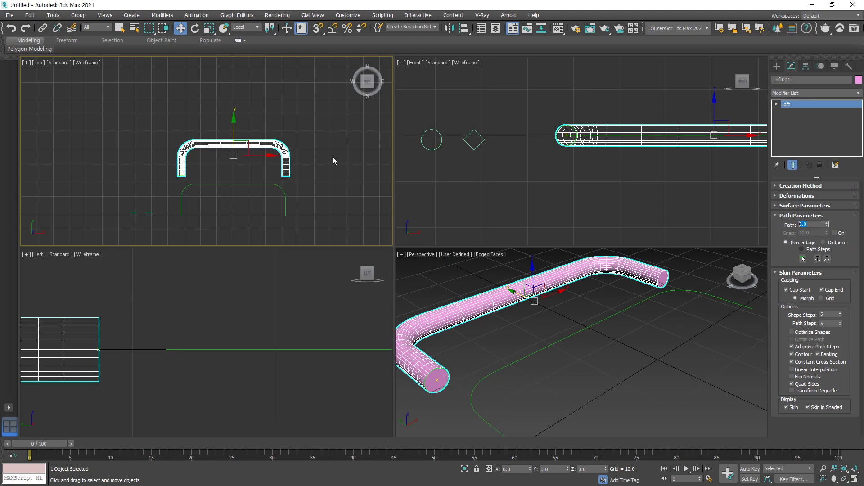
{"action": "scroll", "coordinate": [239, 177], "scroll_direction": "up", "scroll_amount": 2}
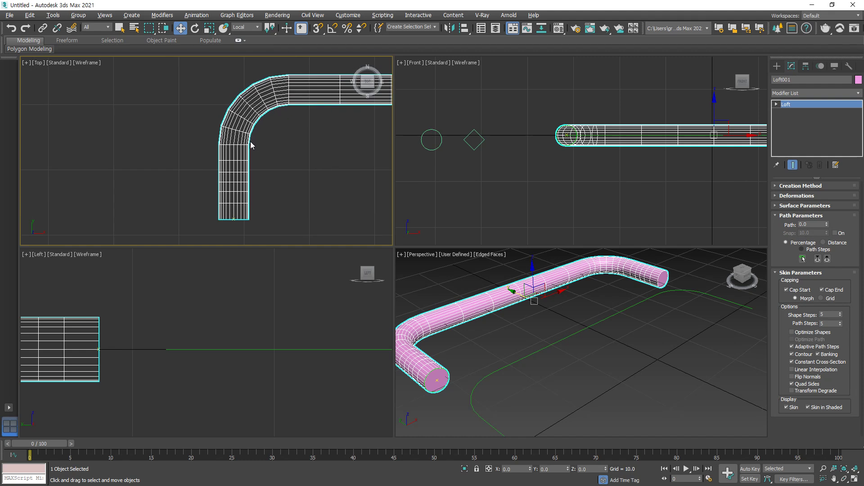
{"action": "left_click", "coordinate": [234, 219]}
{"action": "mouse_move", "coordinate": [247, 143]}
{"action": "left_mouse_down"}
{"action": "mouse_move", "coordinate": [220, 140]}
{"action": "mouse_move", "coordinate": [260, 155]}
{"action": "left_mouse_up"}
{"action": "mouse_move", "coordinate": [232, 220]}
{"action": "left_mouse_down"}
{"action": "mouse_move", "coordinate": [235, 151]}
{"action": "mouse_move", "coordinate": [248, 150]}
{"action": "left_mouse_up"}
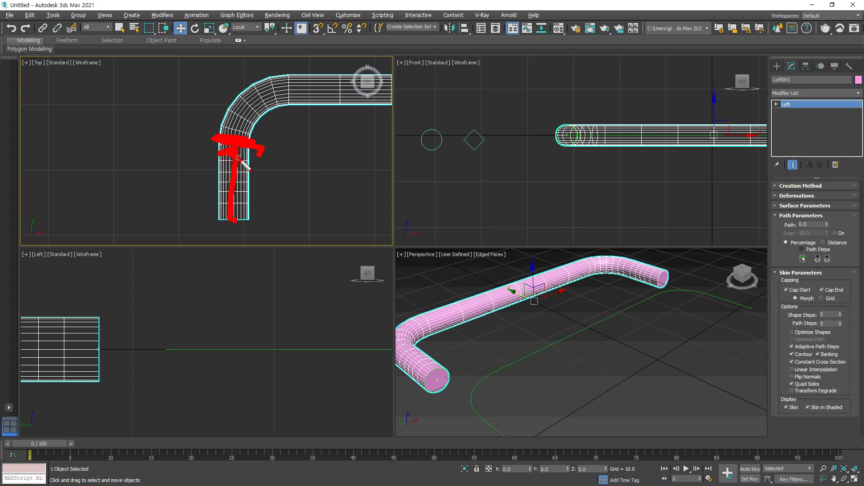
Step: Raise the loft's Path percentage to 0.77 and inspect the position marker near the left leg's open end in the Top view
{"action": "mouse_move", "coordinate": [824, 233]}
{"action": "left_mouse_down"}
{"action": "mouse_move", "coordinate": [776, 218]}
{"action": "mouse_move", "coordinate": [830, 231]}
{"action": "mouse_move", "coordinate": [827, 215]}
{"action": "left_mouse_up"}
{"action": "key", "text": "Escape"}
{"action": "left_click", "coordinate": [826, 224]}
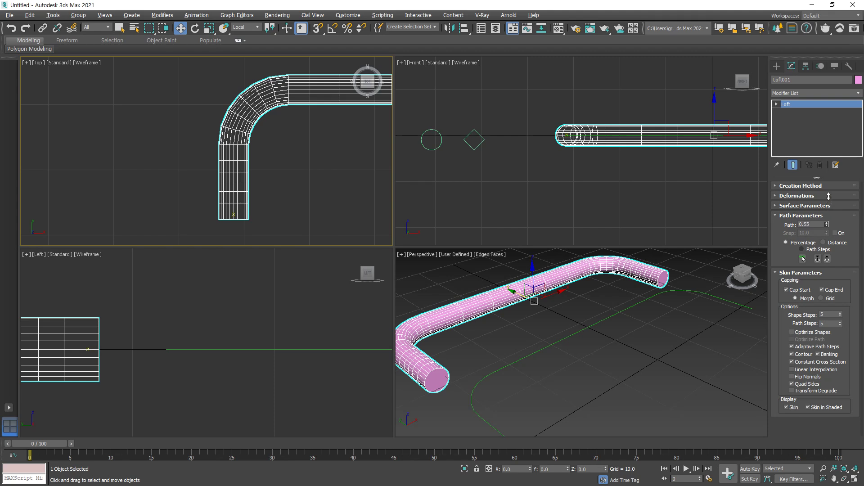
{"action": "key", "text": "alt+w"}
{"action": "middle_click_drag", "start_coordinate": [561, 359], "coordinate": [815, 202]}
{"action": "scroll", "coordinate": [631, 218], "scroll_direction": "up", "scroll_amount": 5}
{"action": "scroll", "coordinate": [630, 219], "scroll_direction": "down", "scroll_amount": 2}
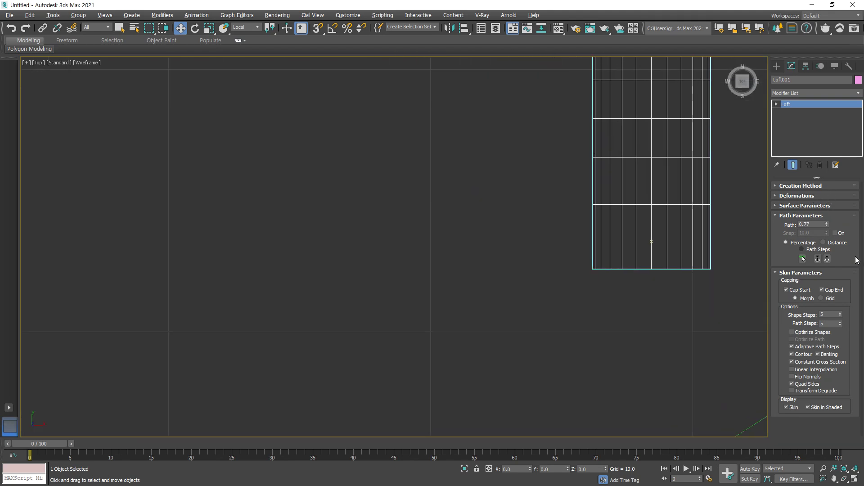
{"action": "key", "text": "alt+w"}
{"action": "key", "text": "alt+w"}
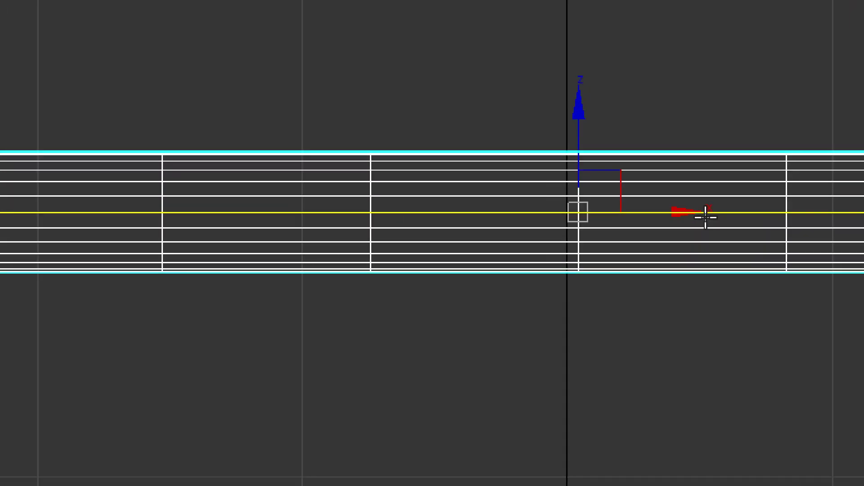
{"action": "key", "text": "alt+w"}
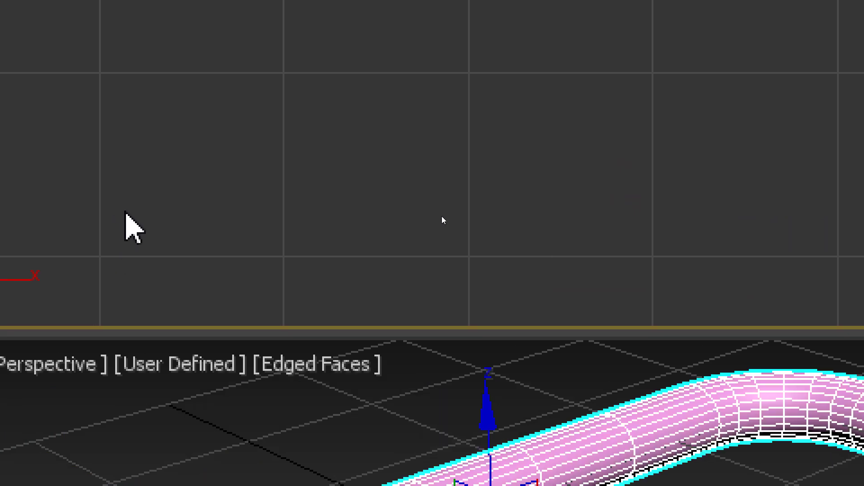
{"action": "key", "text": "alt+w"}
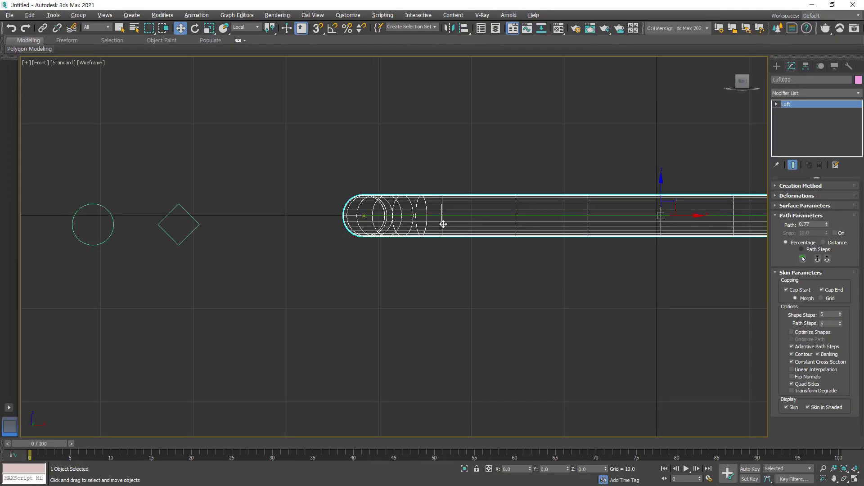
{"action": "key", "text": "alt+w"}
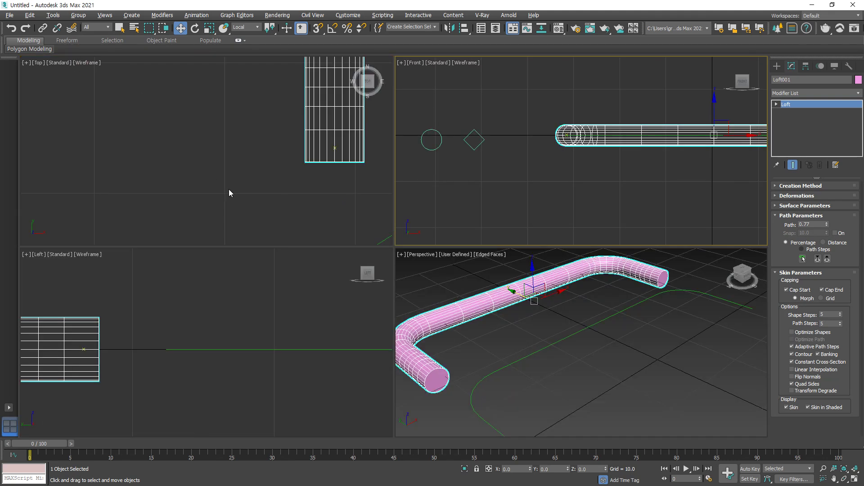
{"action": "left_click", "coordinate": [305, 194]}
{"action": "left_click", "coordinate": [331, 159]}
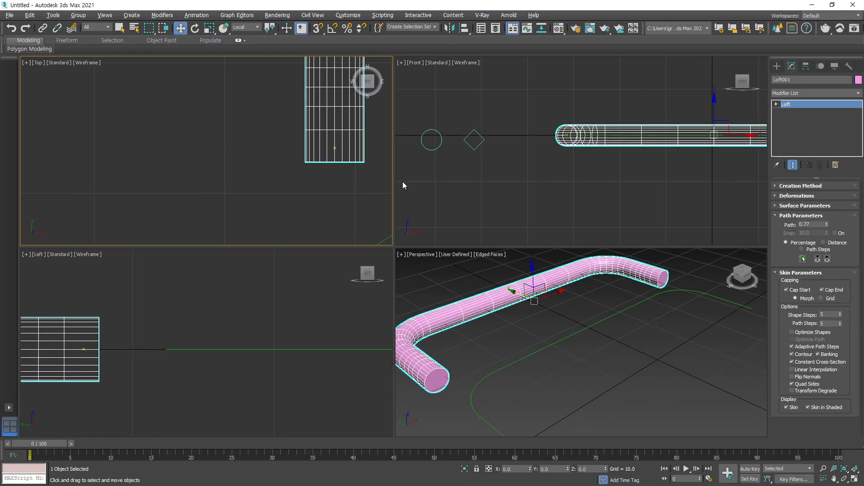
{"action": "key", "text": "alt+w"}
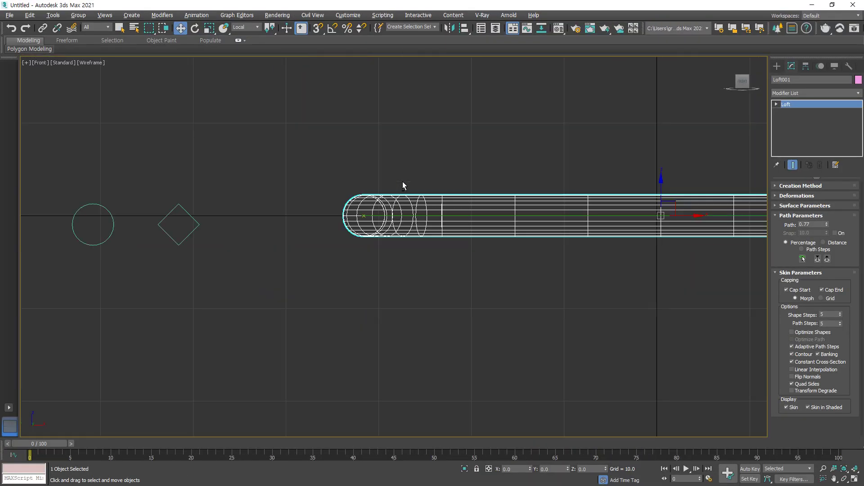
{"action": "key", "text": "alt+w"}
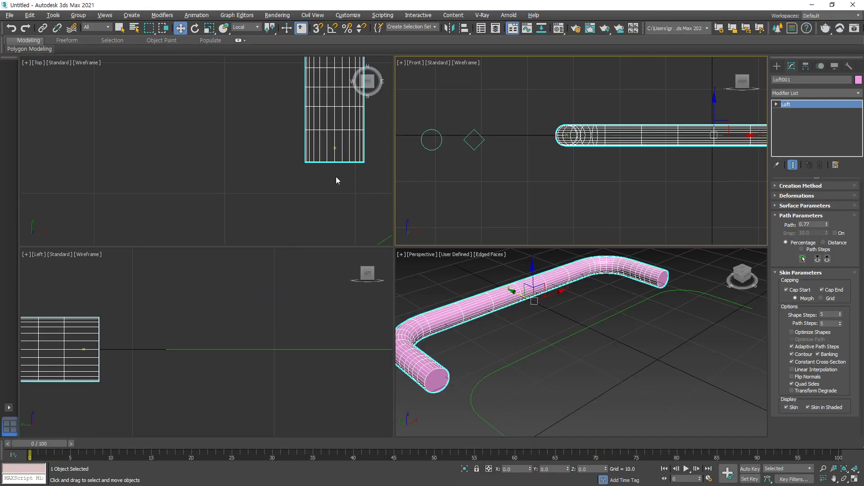
Step: Isolate the loft and set its Path percentage to 11.827, where the straight left leg meets the bend in the Top view
{"action": "key", "text": "alt+q"}
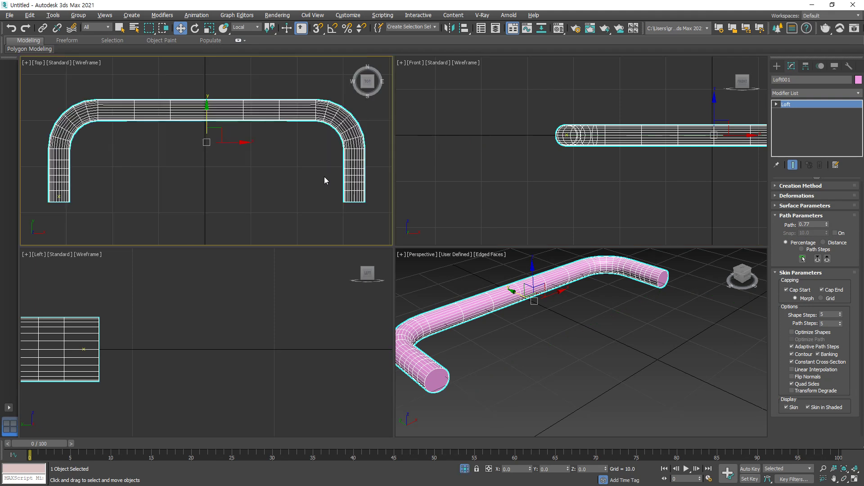
{"action": "left_click", "coordinate": [854, 479]}
{"action": "middle_click_drag", "start_coordinate": [155, 216], "coordinate": [664, 243]}
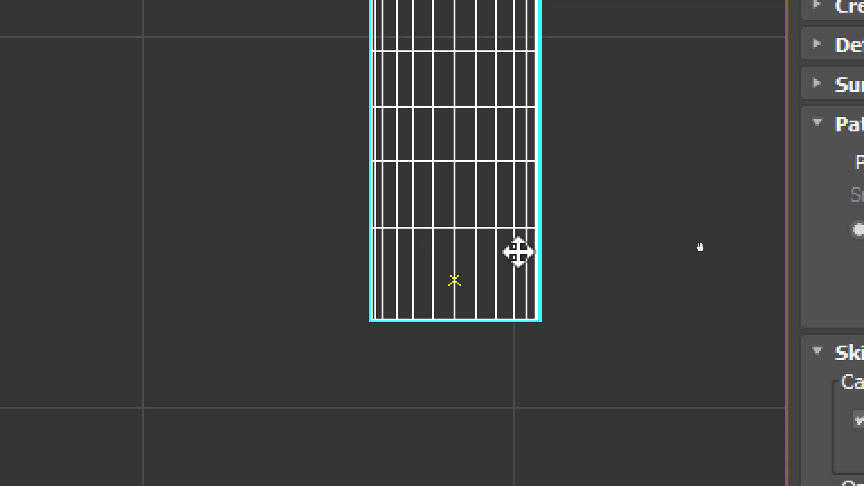
{"action": "middle_click_drag", "start_coordinate": [518, 252], "coordinate": [519, 185]}
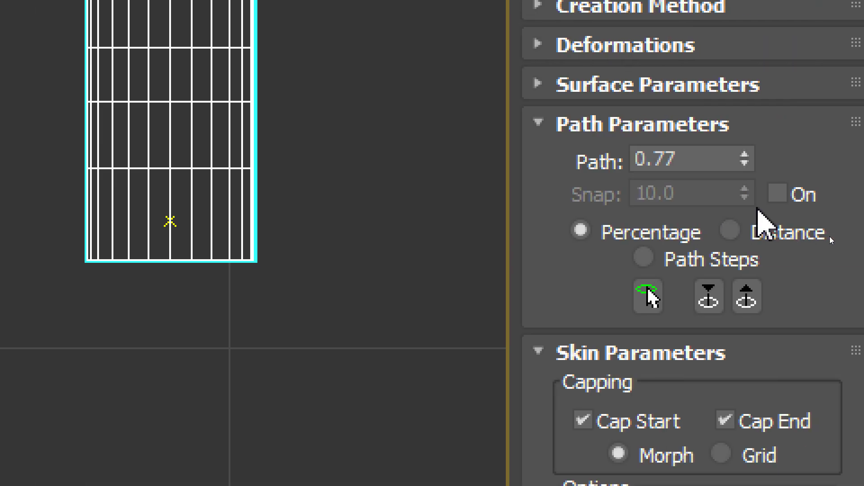
{"action": "middle_click_drag", "start_coordinate": [462, 106], "coordinate": [545, 277]}
{"action": "middle_click_drag", "start_coordinate": [267, 279], "coordinate": [282, 267]}
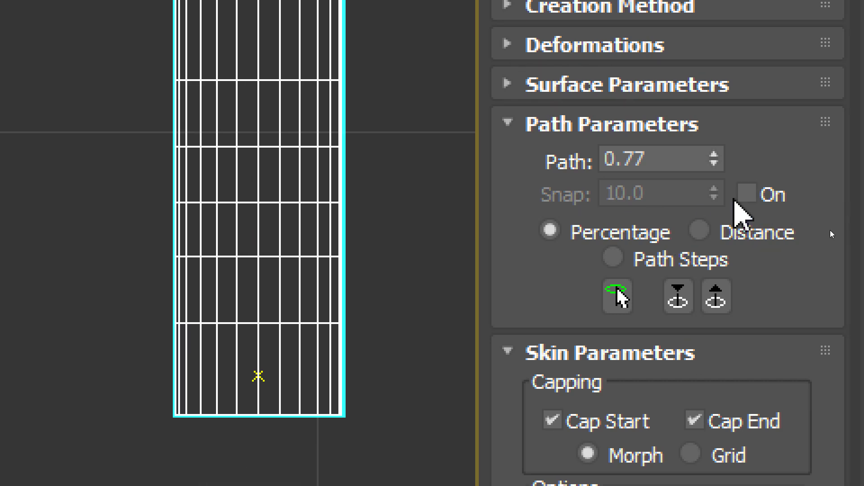
{"action": "left_click_drag", "start_coordinate": [744, 162], "coordinate": [723, 91]}
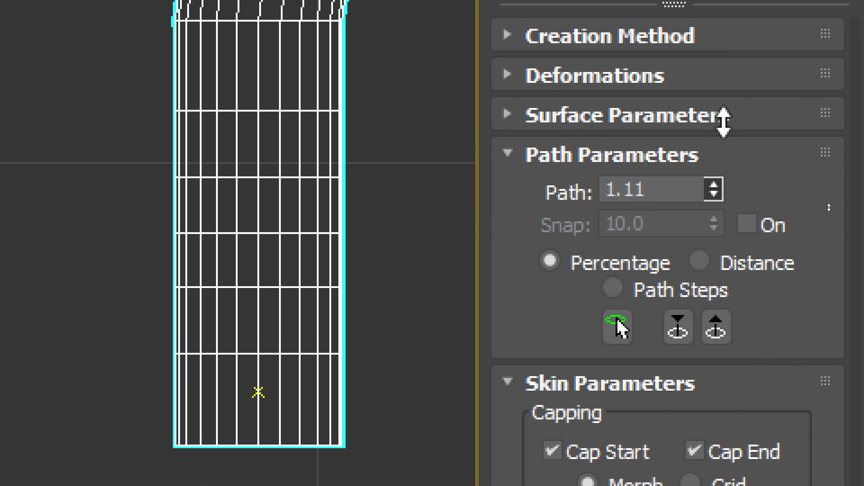
{"action": "left_click_drag", "start_coordinate": [715, 193], "coordinate": [729, 156]}
{"action": "left_click_drag", "start_coordinate": [713, 198], "coordinate": [714, 108]}
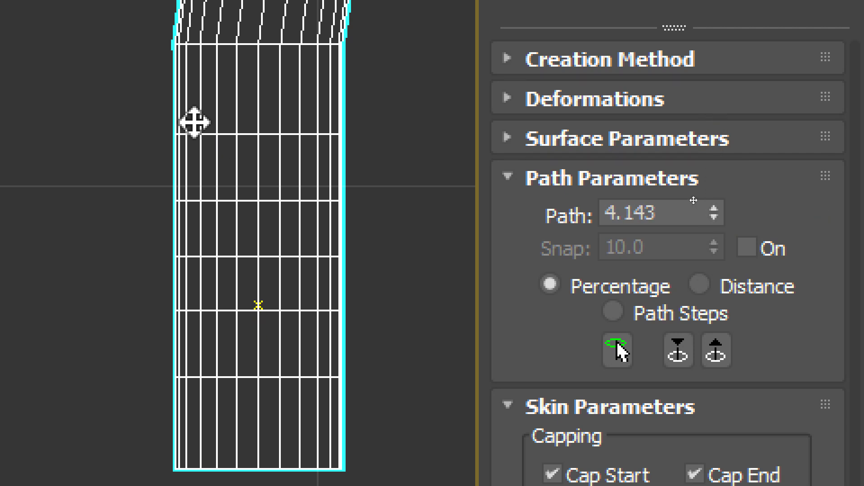
{"action": "middle_click_drag", "start_coordinate": [280, 93], "coordinate": [279, 148]}
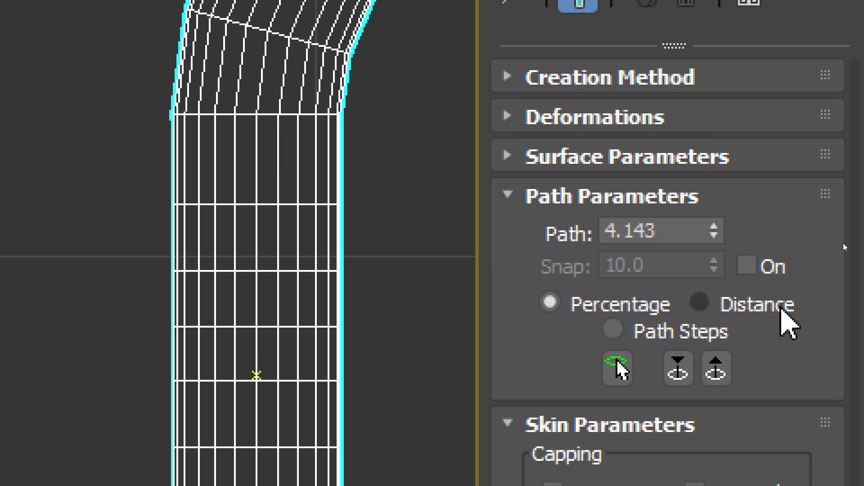
{"action": "mouse_move", "coordinate": [709, 234]}
{"action": "left_mouse_down"}
{"action": "mouse_move", "coordinate": [719, 237]}
{"action": "mouse_move", "coordinate": [729, 79]}
{"action": "left_mouse_up"}
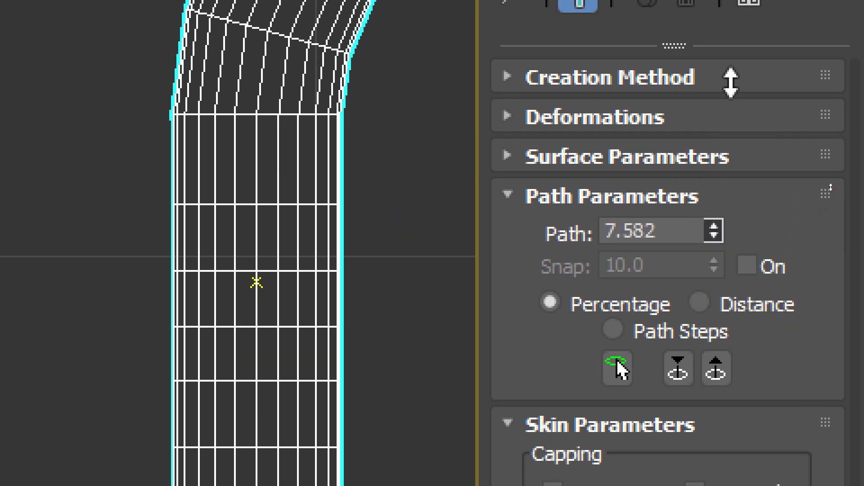
{"action": "left_click_drag", "start_coordinate": [713, 231], "coordinate": [725, 141]}
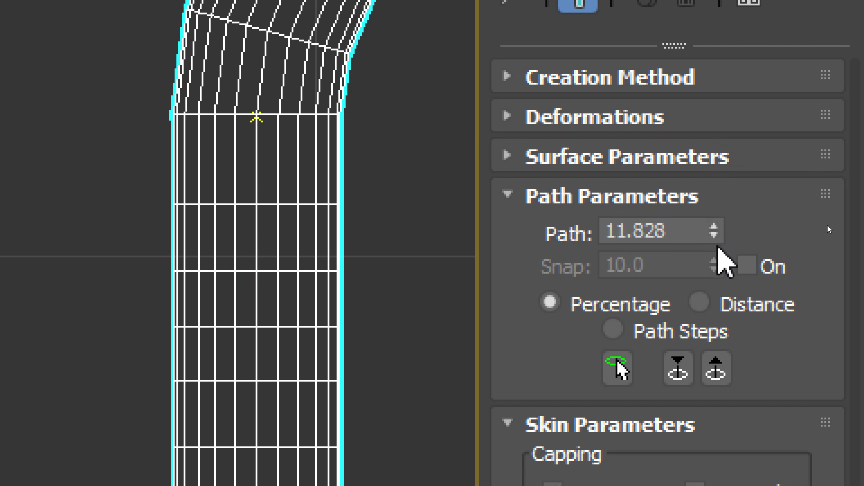
{"action": "left_click", "coordinate": [717, 225]}
{"action": "left_click", "coordinate": [715, 235]}
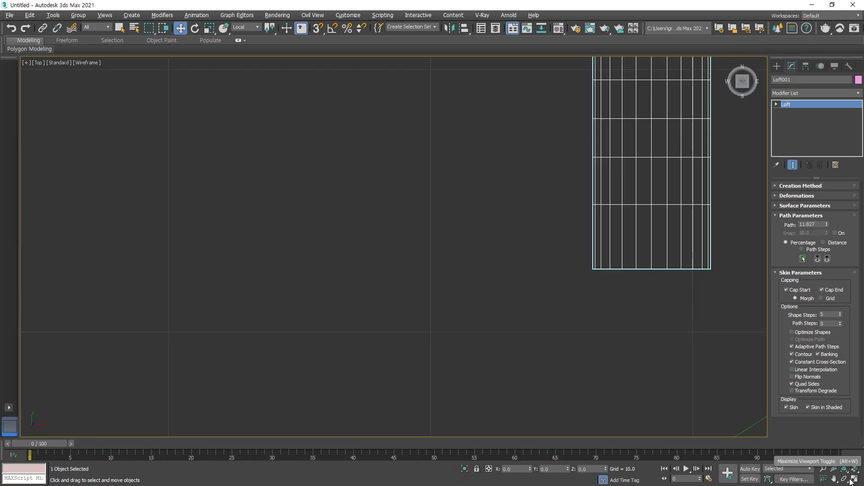
Step: Restore the four-view layout with the loft framed, collapse the Skin Parameters settings and expand the Creation Method settings
{"action": "left_click", "coordinate": [854, 479]}
{"action": "key", "text": "ctrl+shift+z"}
{"action": "scroll", "coordinate": [613, 301], "scroll_direction": "down", "scroll_amount": 6}
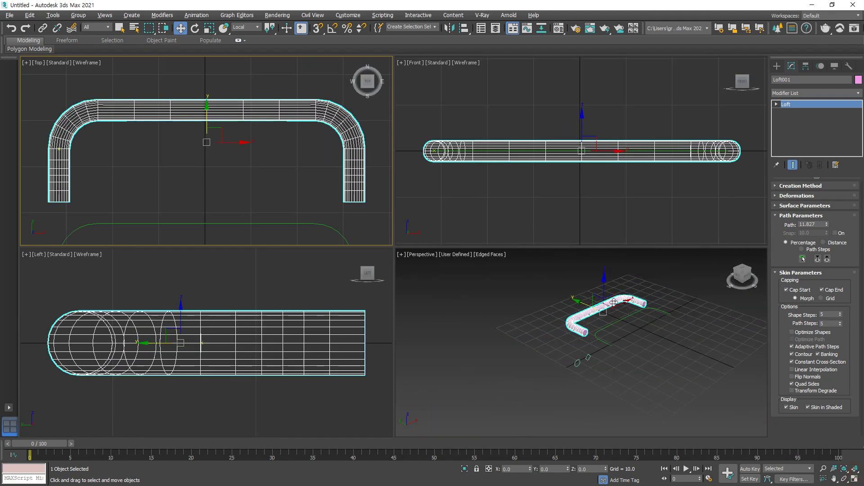
{"action": "scroll", "coordinate": [595, 340], "scroll_direction": "up", "scroll_amount": 4}
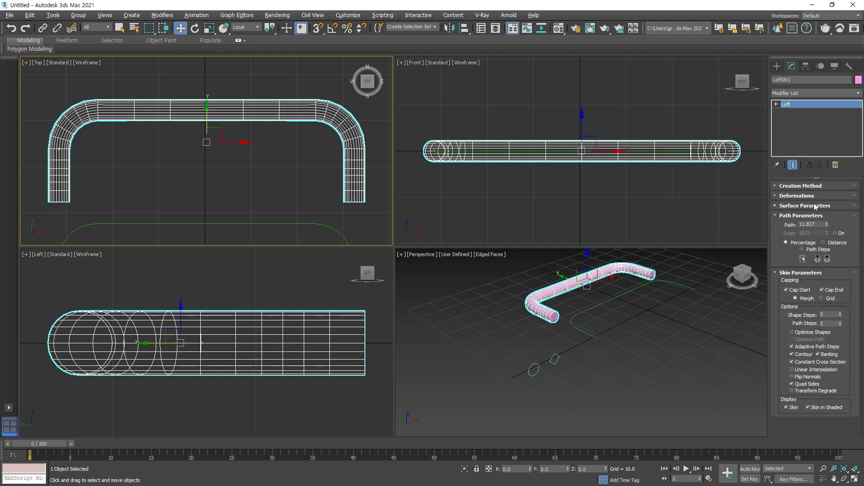
{"action": "left_click", "coordinate": [779, 272]}
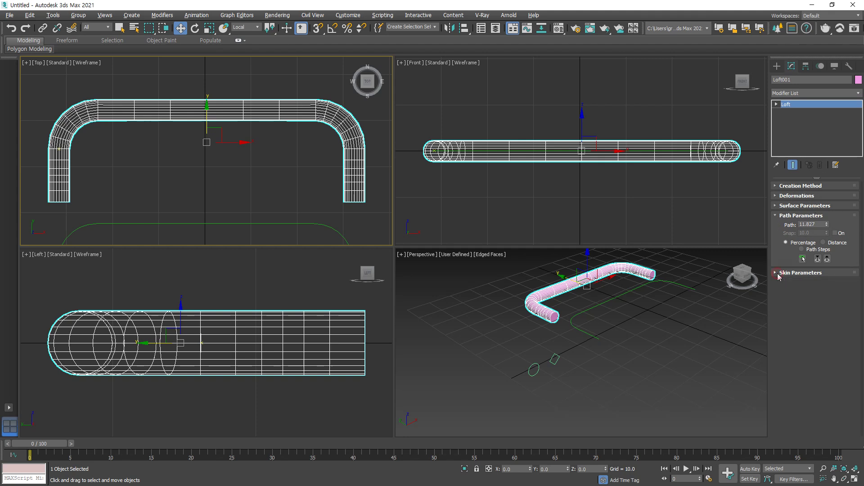
{"action": "left_click", "coordinate": [777, 186]}
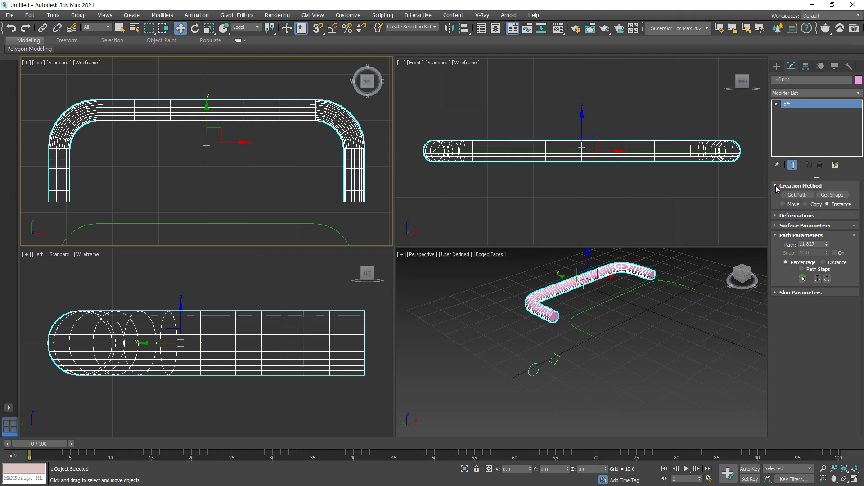
Step: Get the square NGon as the loft's shape at path position 11.827 and examine the resulting profile in the Perspective view
{"action": "left_click", "coordinate": [832, 195]}
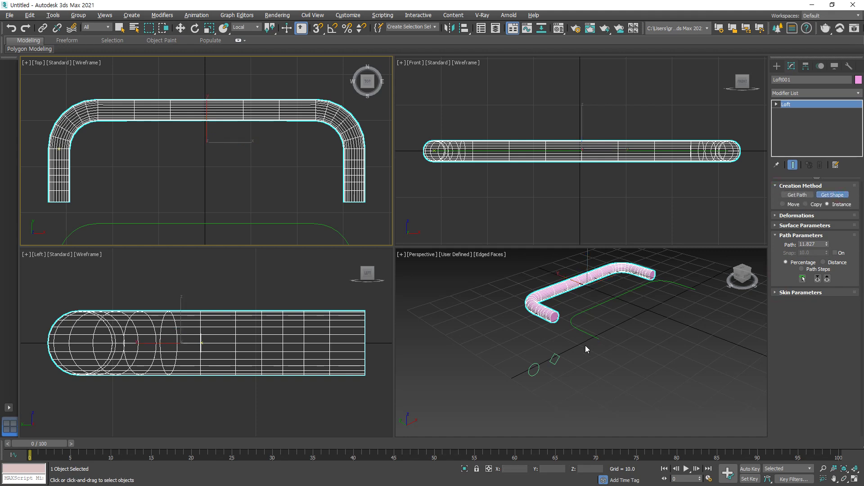
{"action": "left_click", "coordinate": [561, 357]}
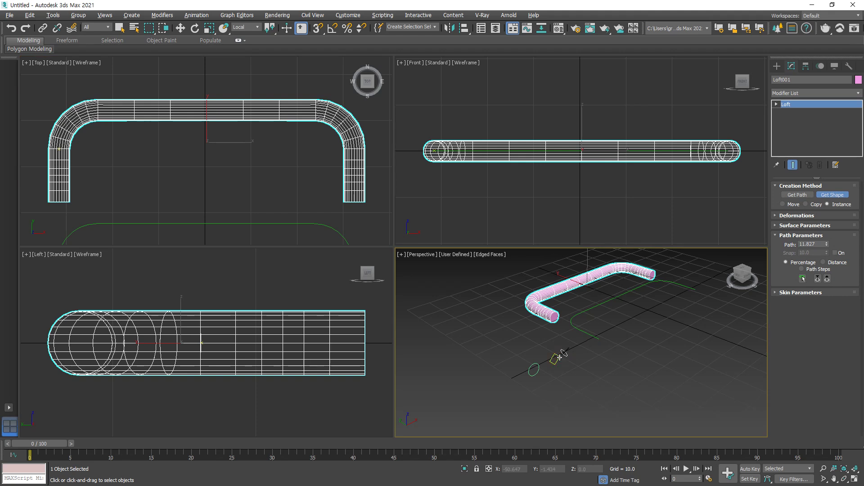
{"action": "scroll", "coordinate": [536, 300], "scroll_direction": "up", "scroll_amount": 5}
{"action": "middle_click_drag", "start_coordinate": [588, 371], "coordinate": [531, 299]}
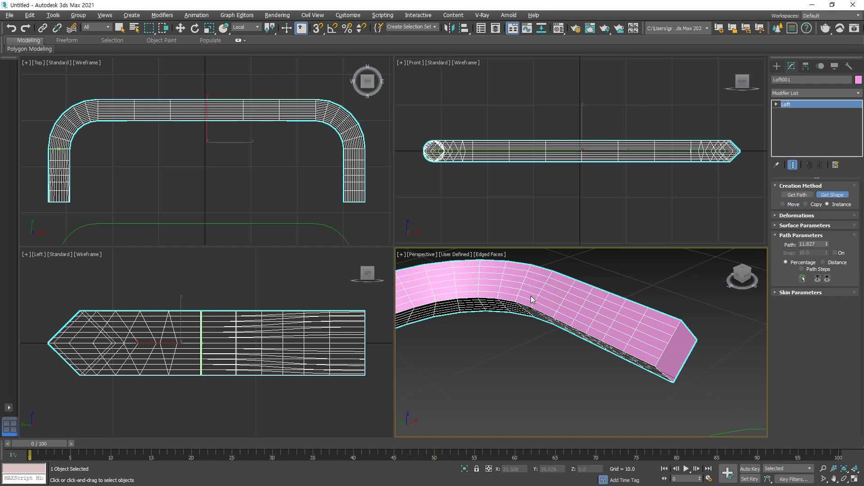
{"action": "middle_click_drag", "start_coordinate": [531, 299], "coordinate": [575, 311], "text": "alt"}
{"action": "scroll", "coordinate": [545, 377], "scroll_direction": "down", "scroll_amount": 6}
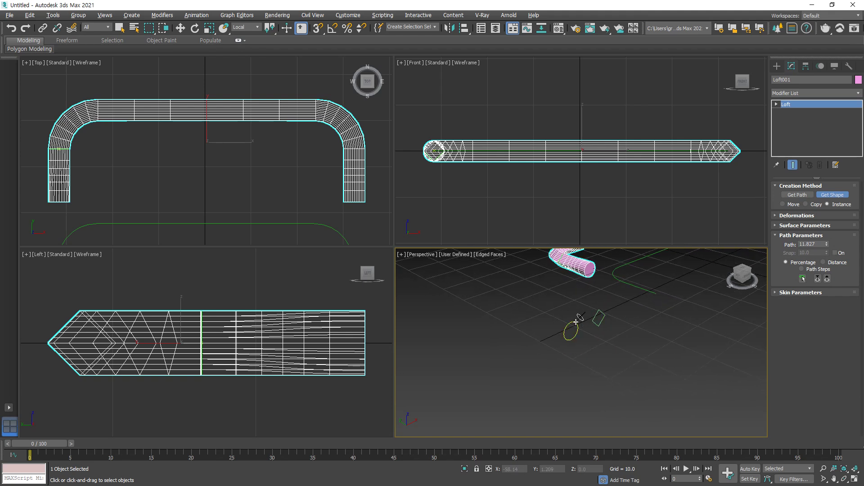
Step: Replace the shape at path position 11.827 with the circular NGon and inspect the loft's left leg between both shape positions
{"action": "left_click", "coordinate": [576, 322]}
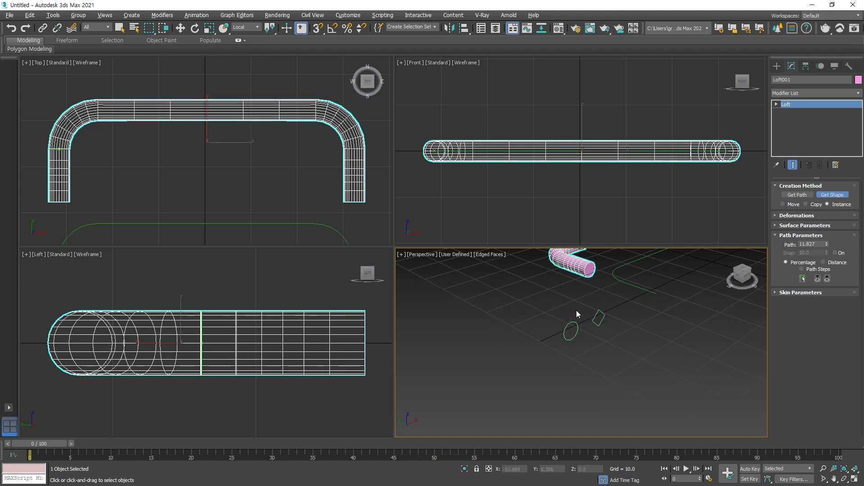
{"action": "middle_click_drag", "start_coordinate": [576, 309], "coordinate": [574, 334]}
{"action": "scroll", "coordinate": [574, 334], "scroll_direction": "up", "scroll_amount": 5}
{"action": "left_click_drag", "start_coordinate": [595, 328], "coordinate": [577, 346]}
{"action": "left_click_drag", "start_coordinate": [508, 293], "coordinate": [485, 308]}
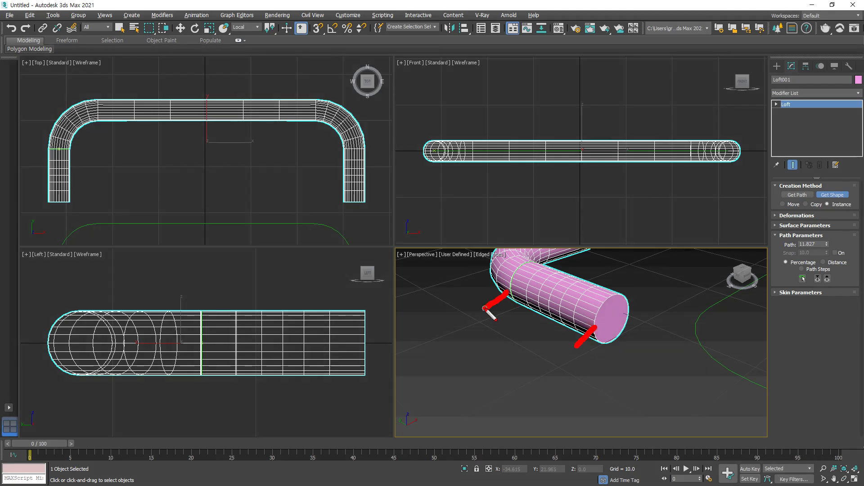
{"action": "key", "text": "Escape"}
{"action": "scroll", "coordinate": [539, 336], "scroll_direction": "down", "scroll_amount": 5}
{"action": "mouse_move", "coordinate": [539, 336]}
{"action": "middle_mouse_down"}
{"action": "mouse_move", "coordinate": [540, 290]}
{"action": "mouse_move", "coordinate": [523, 363]}
{"action": "middle_mouse_up"}
Step: Assign the square NGon again at path position 11.827 and examine the transition along the loft's left leg
{"action": "left_click", "coordinate": [562, 297]}
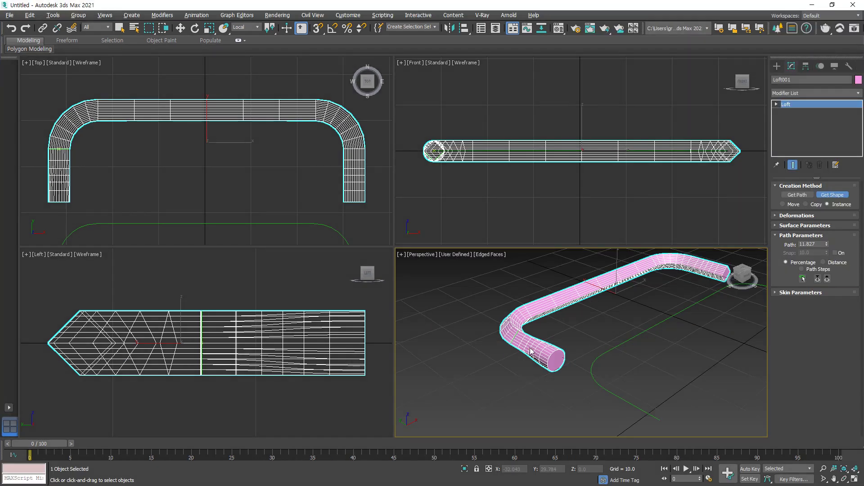
{"action": "scroll", "coordinate": [534, 353], "scroll_direction": "up", "scroll_amount": 5}
{"action": "mouse_move", "coordinate": [590, 391]}
{"action": "left_mouse_down"}
{"action": "mouse_move", "coordinate": [486, 327]}
{"action": "mouse_move", "coordinate": [487, 358]}
{"action": "left_mouse_up"}
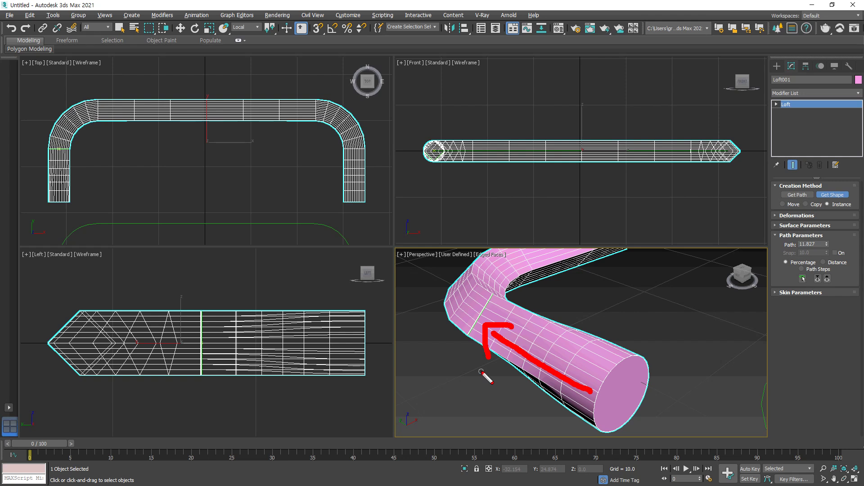
Step: Get the circular NGon as the loft's shape at path position 11.827 and examine the left bend in the Perspective view
{"action": "key", "text": "Escape"}
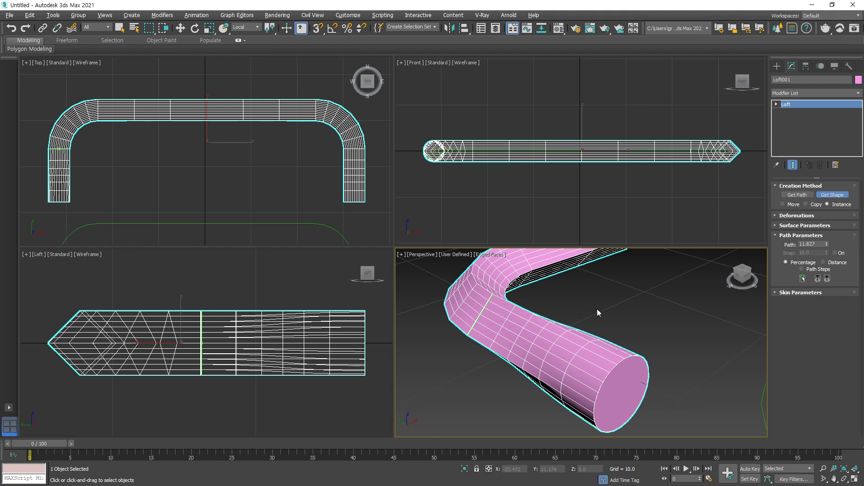
{"action": "middle_click_drag", "start_coordinate": [463, 176], "coordinate": [548, 170]}
{"action": "scroll", "coordinate": [548, 170], "scroll_direction": "up", "scroll_amount": 2}
{"action": "left_click", "coordinate": [567, 159]}
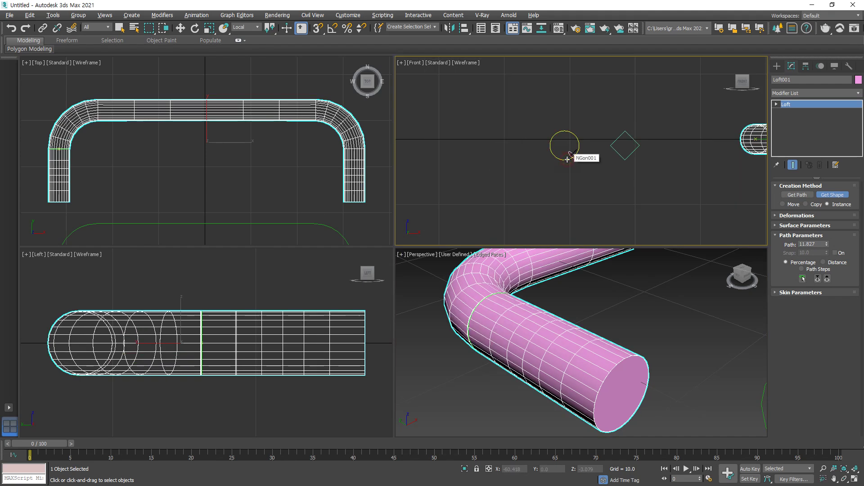
{"action": "middle_click_drag", "start_coordinate": [530, 310], "coordinate": [512, 370]}
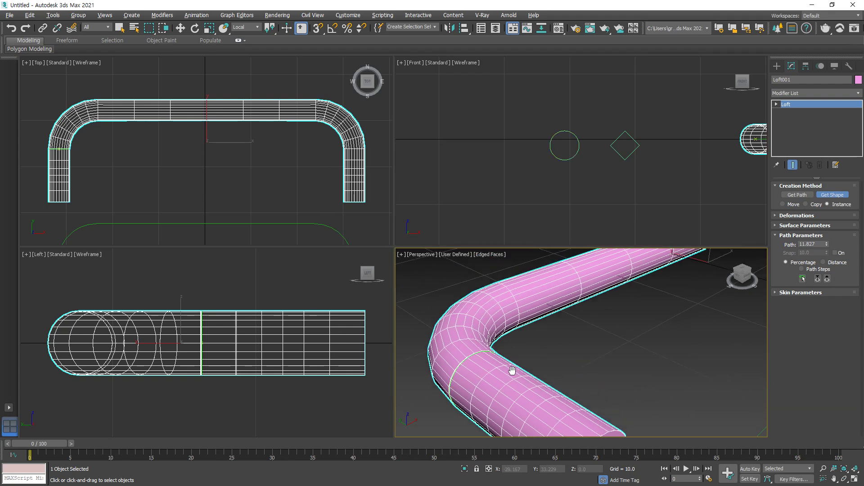
{"action": "key", "text": "ctrl+2"}
{"action": "left_click_drag", "start_coordinate": [99, 103], "coordinate": [99, 134]}
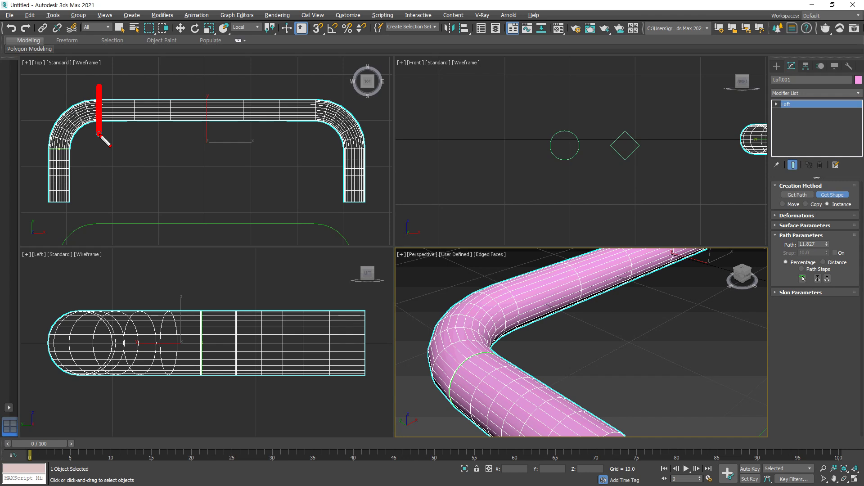
{"action": "left_click_drag", "start_coordinate": [103, 96], "coordinate": [102, 140]}
{"action": "mouse_move", "coordinate": [318, 127]}
{"action": "left_mouse_down"}
{"action": "mouse_move", "coordinate": [318, 91]}
{"action": "mouse_move", "coordinate": [310, 142]}
{"action": "left_mouse_up"}
{"action": "left_click_drag", "start_coordinate": [42, 148], "coordinate": [81, 147]}
{"action": "left_click_drag", "start_coordinate": [37, 199], "coordinate": [100, 200]}
{"action": "left_click_drag", "start_coordinate": [340, 150], "coordinate": [376, 149]}
{"action": "left_click_drag", "start_coordinate": [336, 202], "coordinate": [381, 202]}
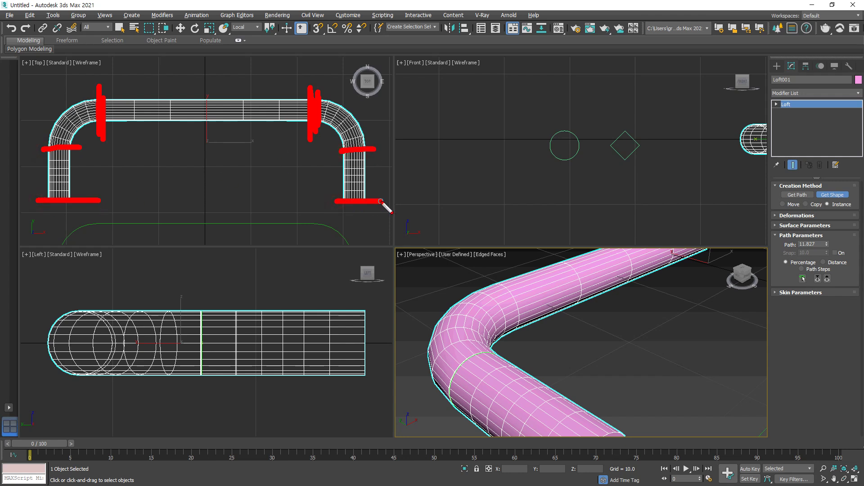
{"action": "mouse_move", "coordinate": [85, 149]}
{"action": "left_mouse_down"}
{"action": "mouse_move", "coordinate": [99, 182]}
{"action": "mouse_move", "coordinate": [92, 198]}
{"action": "left_mouse_up"}
{"action": "left_click_drag", "start_coordinate": [353, 150], "coordinate": [335, 201]}
{"action": "mouse_move", "coordinate": [126, 87]}
{"action": "left_mouse_down"}
{"action": "mouse_move", "coordinate": [225, 66]}
{"action": "mouse_move", "coordinate": [287, 89]}
{"action": "left_mouse_up"}
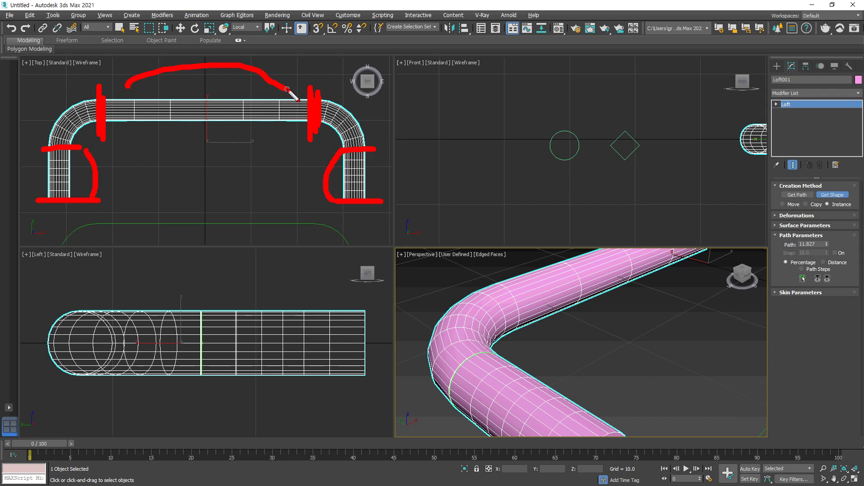
{"action": "key", "text": "Escape"}
Step: Set the loft's path position to 25.546, where the left bend meets the long straight section
{"action": "mouse_move", "coordinate": [100, 153]}
{"action": "middle_mouse_down"}
{"action": "mouse_move", "coordinate": [194, 179]}
{"action": "mouse_move", "coordinate": [357, 192]}
{"action": "middle_mouse_up"}
{"action": "scroll", "coordinate": [178, 163], "scroll_direction": "up", "scroll_amount": 2}
{"action": "scroll", "coordinate": [178, 163], "scroll_direction": "up", "scroll_amount": 1}
{"action": "scroll", "coordinate": [173, 168], "scroll_direction": "up", "scroll_amount": 1}
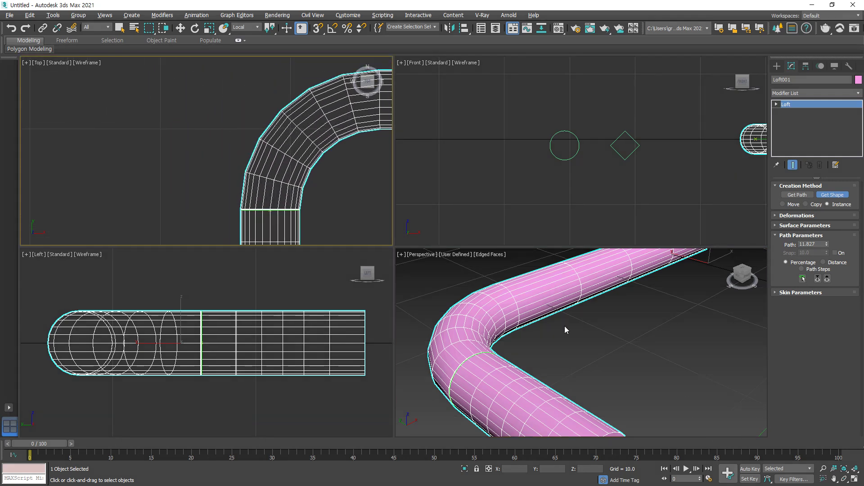
{"action": "middle_click_drag", "start_coordinate": [271, 179], "coordinate": [239, 188]}
{"action": "left_click", "coordinate": [827, 196]}
{"action": "left_click_drag", "start_coordinate": [826, 245], "coordinate": [827, 248]}
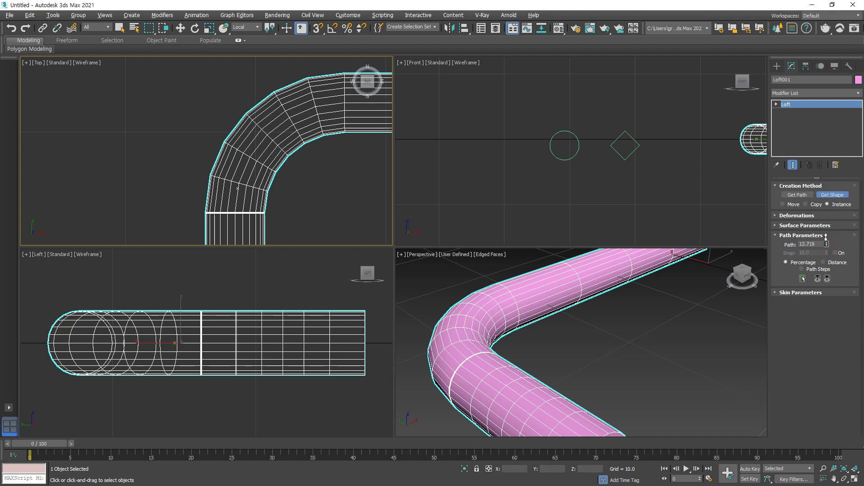
{"action": "left_click_drag", "start_coordinate": [833, 197], "coordinate": [836, 194]}
{"action": "left_click_drag", "start_coordinate": [347, 75], "coordinate": [340, 138]}
{"action": "key", "text": "Escape"}
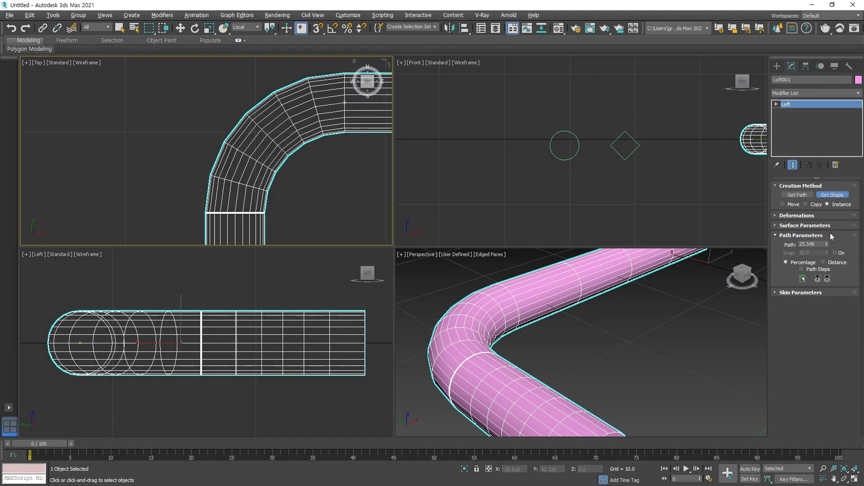
Step: Get the square NGon as the shape at path position 25.546 and examine the transition around the left bend
{"action": "left_click", "coordinate": [625, 160]}
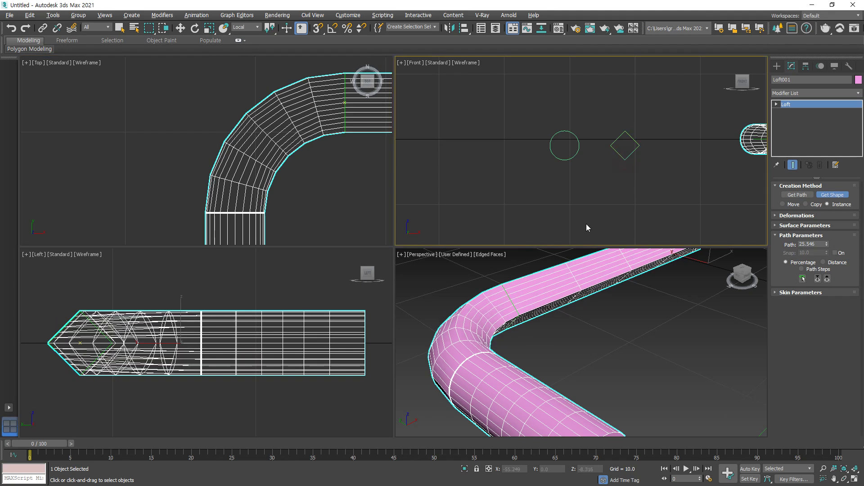
{"action": "middle_click_drag", "start_coordinate": [467, 370], "coordinate": [583, 377], "text": "alt"}
{"action": "mouse_move", "coordinate": [565, 397]}
{"action": "left_mouse_down"}
{"action": "mouse_move", "coordinate": [507, 386]}
{"action": "mouse_move", "coordinate": [480, 348]}
{"action": "mouse_move", "coordinate": [480, 309]}
{"action": "mouse_move", "coordinate": [492, 316]}
{"action": "left_mouse_up"}
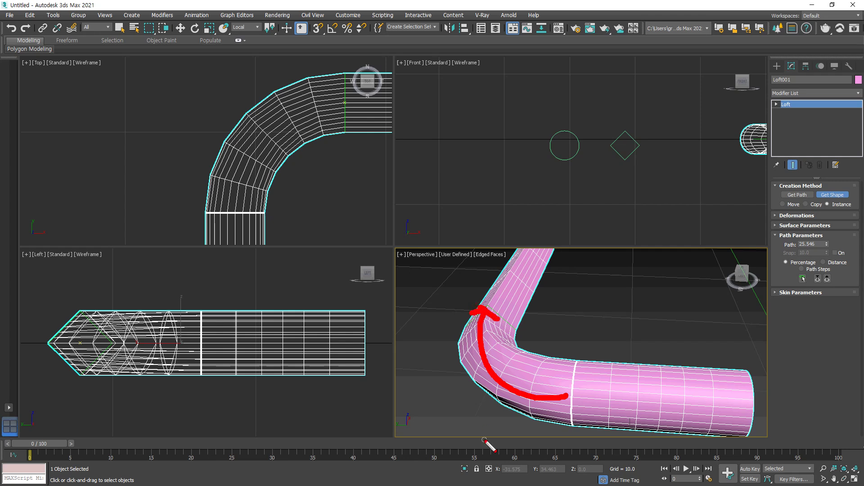
{"action": "key", "text": "Escape"}
Step: Set the path position to 74.559, at the start of the right bend, and get the square NGon as the shape there
{"action": "scroll", "coordinate": [305, 165], "scroll_direction": "down", "scroll_amount": 4}
{"action": "mouse_move", "coordinate": [306, 164]}
{"action": "middle_mouse_down"}
{"action": "mouse_move", "coordinate": [96, 161]}
{"action": "mouse_move", "coordinate": [180, 160]}
{"action": "middle_mouse_up"}
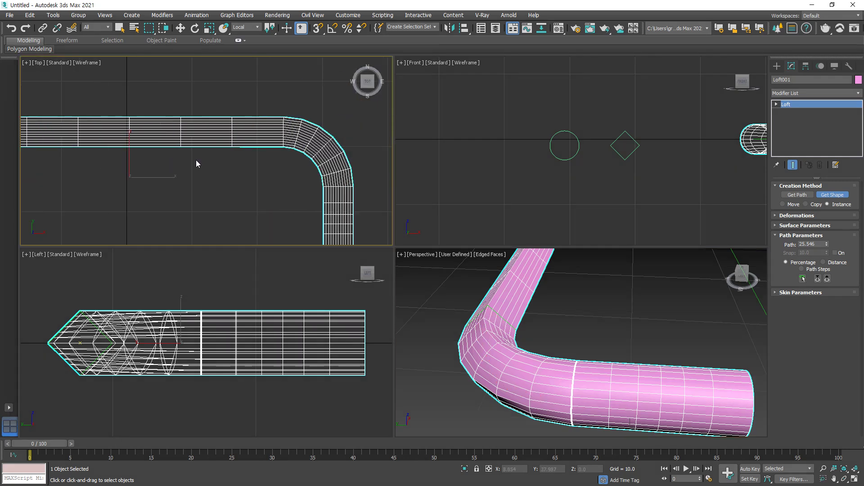
{"action": "left_click_drag", "start_coordinate": [826, 244], "coordinate": [827, 246]}
{"action": "scroll", "coordinate": [286, 135], "scroll_direction": "up", "scroll_amount": 6}
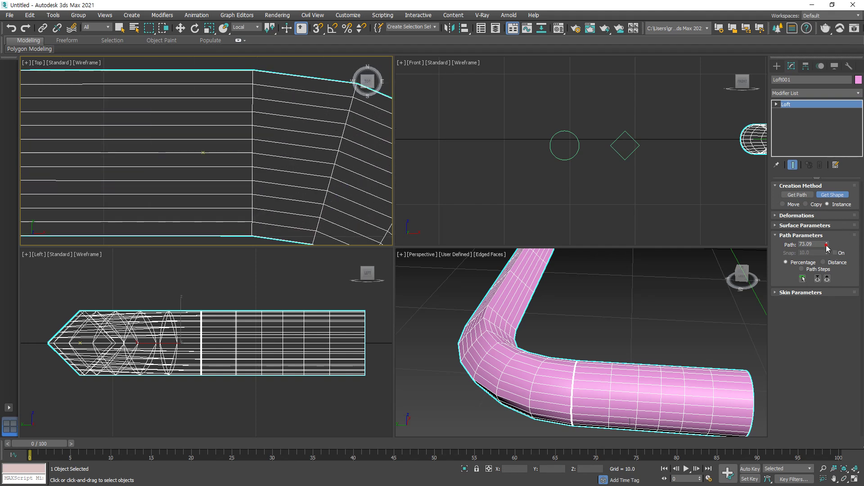
{"action": "left_click_drag", "start_coordinate": [827, 244], "coordinate": [826, 242]}
{"action": "left_click", "coordinate": [630, 155]}
Step: Set the path position to 88.106, at the end of the right bend, and get the circular NGon as the shape there
{"action": "middle_click_drag", "start_coordinate": [274, 166], "coordinate": [159, 74]}
{"action": "middle_click_drag", "start_coordinate": [281, 204], "coordinate": [274, 177]}
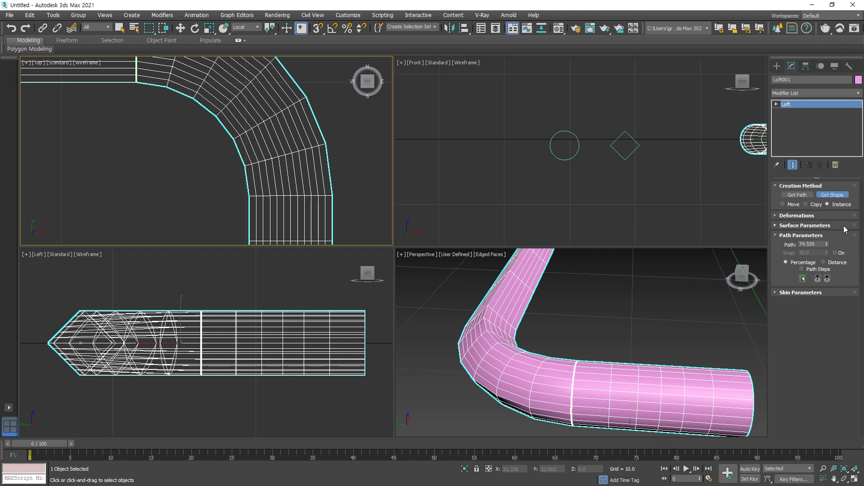
{"action": "left_click", "coordinate": [827, 242]}
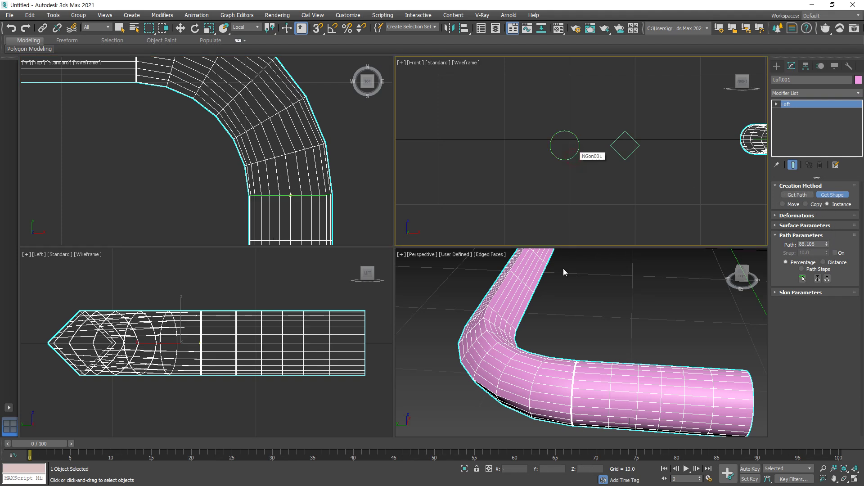
Step: Isolate the loft in a maximized Perspective viewport and examine its round legs, bends and square middle section from several angles
{"action": "scroll", "coordinate": [576, 262], "scroll_direction": "down", "scroll_amount": 6}
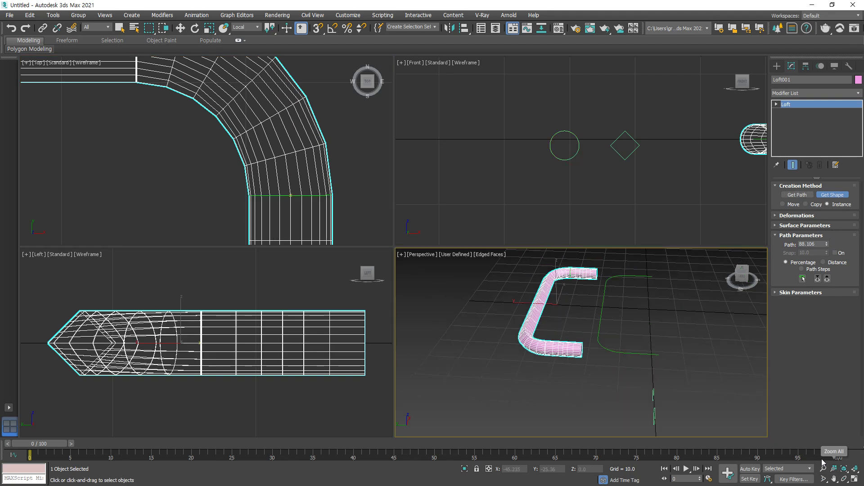
{"action": "key", "text": "alt+q"}
{"action": "left_click", "coordinate": [856, 480]}
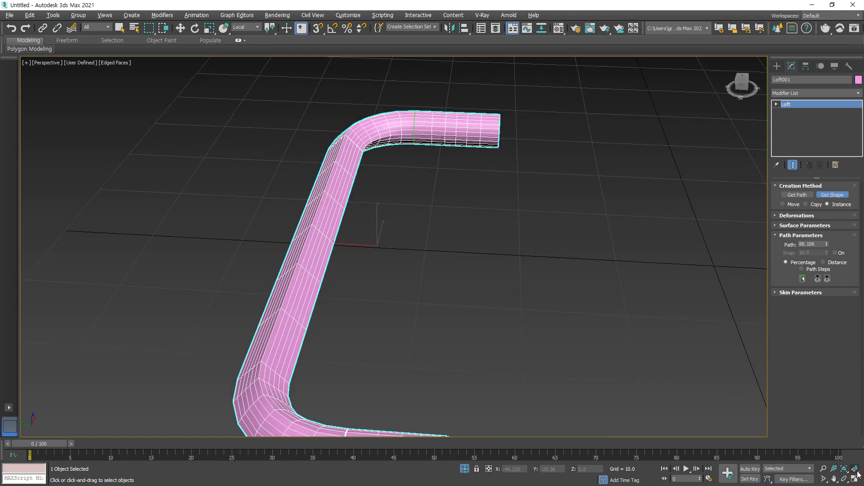
{"action": "left_click", "coordinate": [844, 480]}
{"action": "left_click_drag", "start_coordinate": [695, 391], "coordinate": [232, 240]}
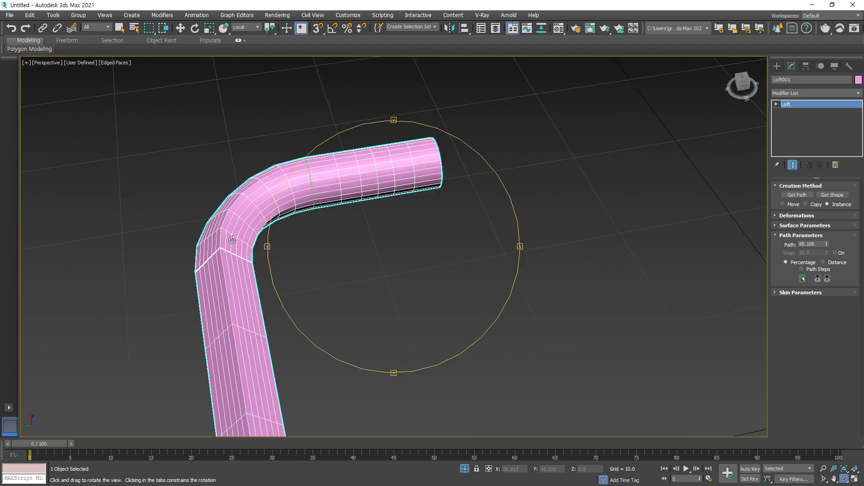
{"action": "scroll", "coordinate": [392, 249], "scroll_direction": "down", "scroll_amount": 5}
{"action": "left_click_drag", "start_coordinate": [390, 265], "coordinate": [306, 242]}
{"action": "right_click", "coordinate": [347, 256]}
{"action": "middle_click_drag", "start_coordinate": [348, 260], "coordinate": [403, 248], "text": "alt"}
{"action": "scroll", "coordinate": [398, 248], "scroll_direction": "up", "scroll_amount": 6}
{"action": "scroll", "coordinate": [398, 247], "scroll_direction": "down", "scroll_amount": 3}
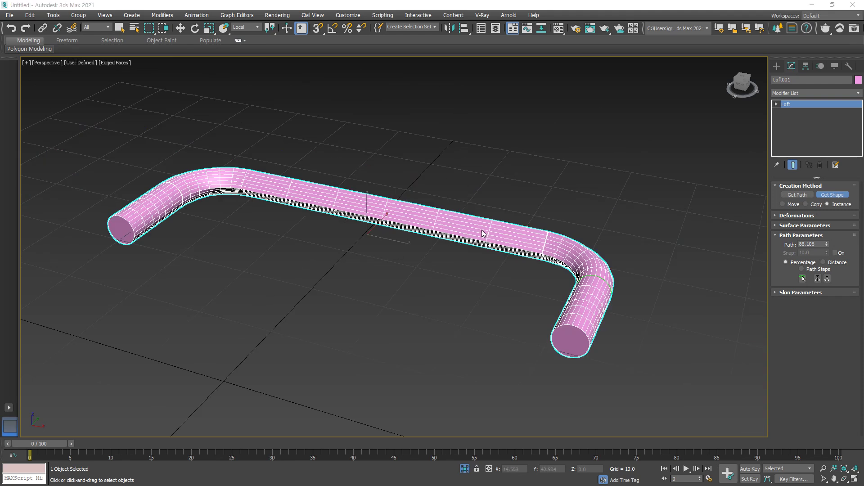
{"action": "middle_click_drag", "start_coordinate": [477, 233], "coordinate": [465, 205], "text": "alt"}
{"action": "mouse_move", "coordinate": [464, 180]}
{"action": "left_mouse_down"}
{"action": "mouse_move", "coordinate": [435, 206]}
{"action": "mouse_move", "coordinate": [477, 248]}
{"action": "mouse_move", "coordinate": [464, 179]}
{"action": "mouse_move", "coordinate": [455, 176]}
{"action": "mouse_move", "coordinate": [433, 216]}
{"action": "mouse_move", "coordinate": [490, 208]}
{"action": "mouse_move", "coordinate": [413, 186]}
{"action": "left_mouse_up"}
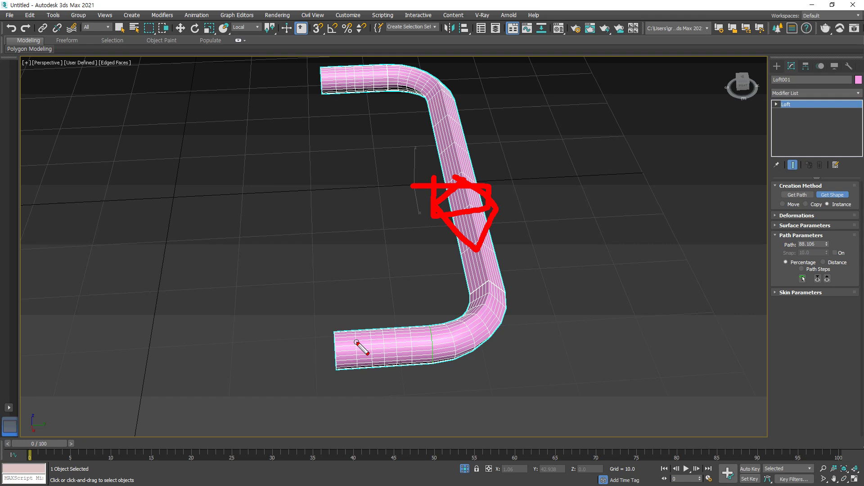
{"action": "key", "text": "Escape"}
Step: Restore the four-view layout and end the loft's isolation so the path and NGon shapes are shown again
{"action": "left_click", "coordinate": [855, 480]}
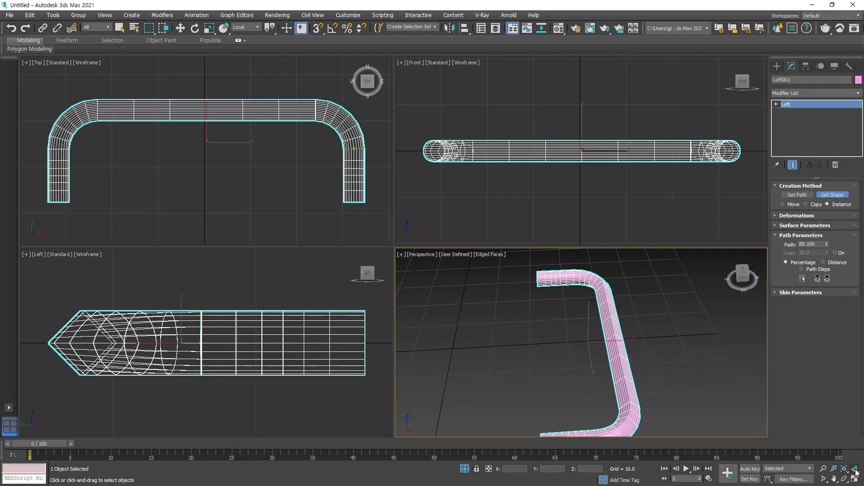
{"action": "left_click", "coordinate": [464, 469]}
{"action": "middle_click_drag", "start_coordinate": [95, 166], "coordinate": [134, 132]}
{"action": "scroll", "coordinate": [111, 212], "scroll_direction": "up", "scroll_amount": 2}
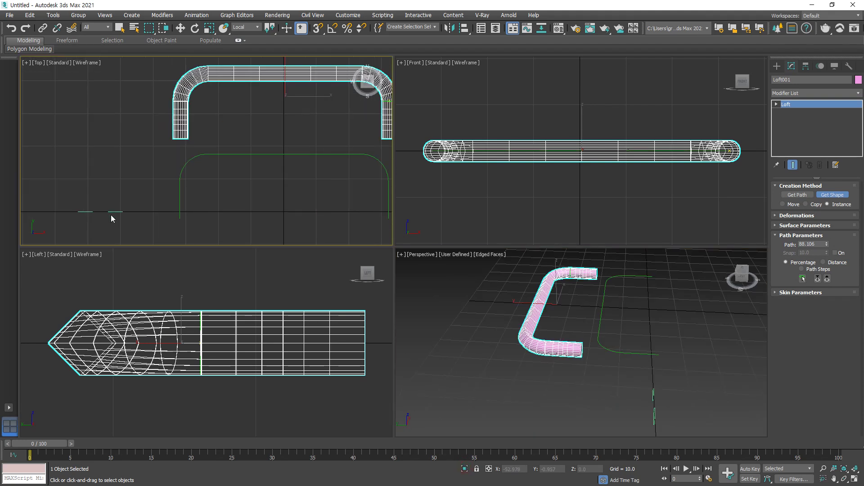
Step: Select the square NGon in the Front view and apply an Edit Spline modifier to it
{"action": "middle_click_drag", "start_coordinate": [473, 184], "coordinate": [548, 178]}
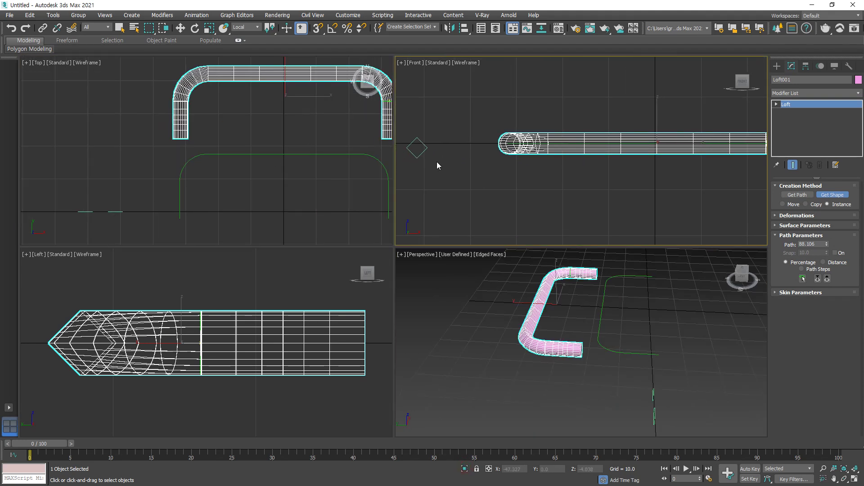
{"action": "key", "text": "w"}
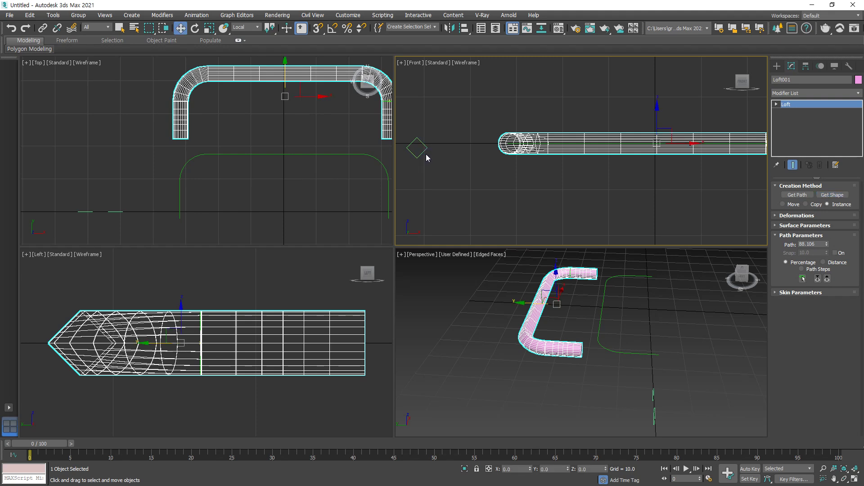
{"action": "left_click", "coordinate": [420, 144]}
{"action": "scroll", "coordinate": [415, 147], "scroll_direction": "up", "scroll_amount": 5}
{"action": "middle_click_drag", "start_coordinate": [415, 148], "coordinate": [469, 147]}
{"action": "scroll", "coordinate": [530, 152], "scroll_direction": "down", "scroll_amount": 4}
{"action": "middle_click_drag", "start_coordinate": [530, 152], "coordinate": [445, 150]}
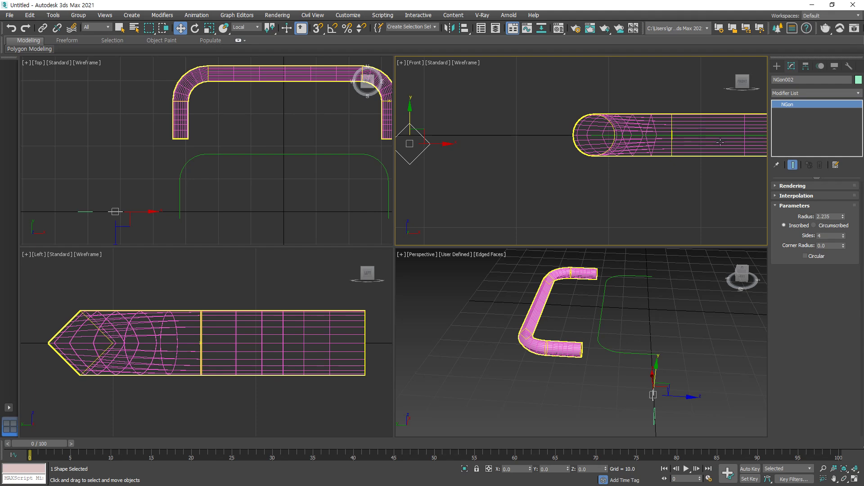
{"action": "left_click", "coordinate": [857, 95]}
{"action": "key", "text": "e"}
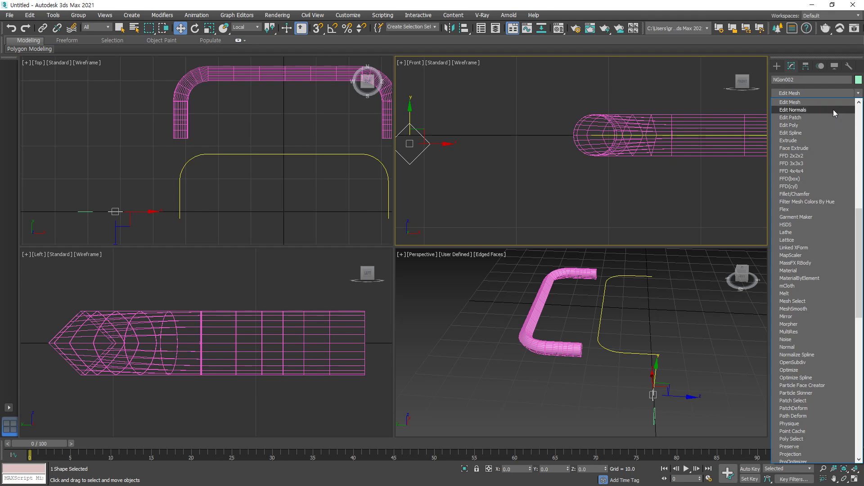
{"action": "left_click", "coordinate": [825, 133]}
Step: Select the square NGon's entire spline at the Spline sub-object level
{"action": "left_click", "coordinate": [825, 198]}
{"action": "left_click", "coordinate": [397, 137]}
{"action": "middle_click_drag", "start_coordinate": [506, 174], "coordinate": [541, 175]}
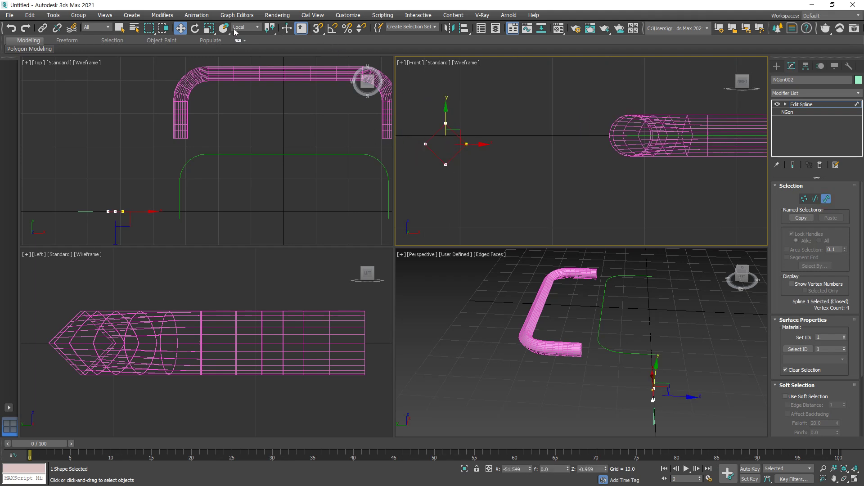
Step: Try rotating the square NGon's spline freely in the Front view, and undo the rotation
{"action": "left_click_drag", "start_coordinate": [487, 131], "coordinate": [489, 172]}
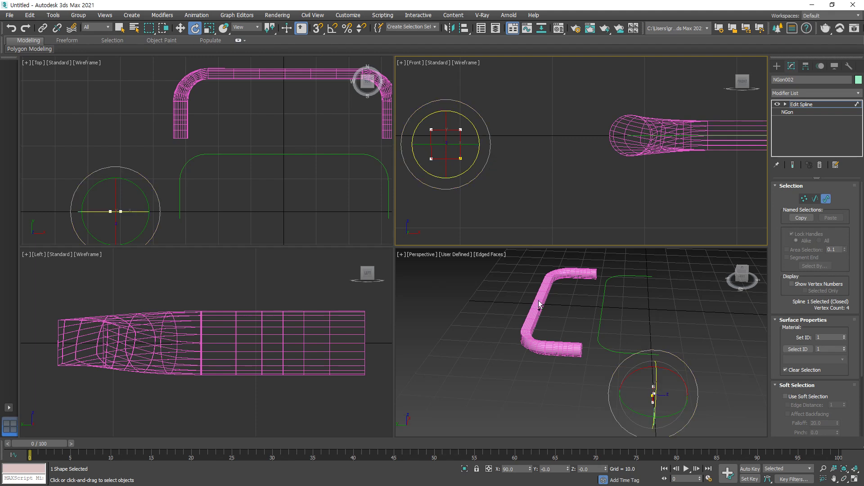
{"action": "scroll", "coordinate": [544, 305], "scroll_direction": "up", "scroll_amount": 5}
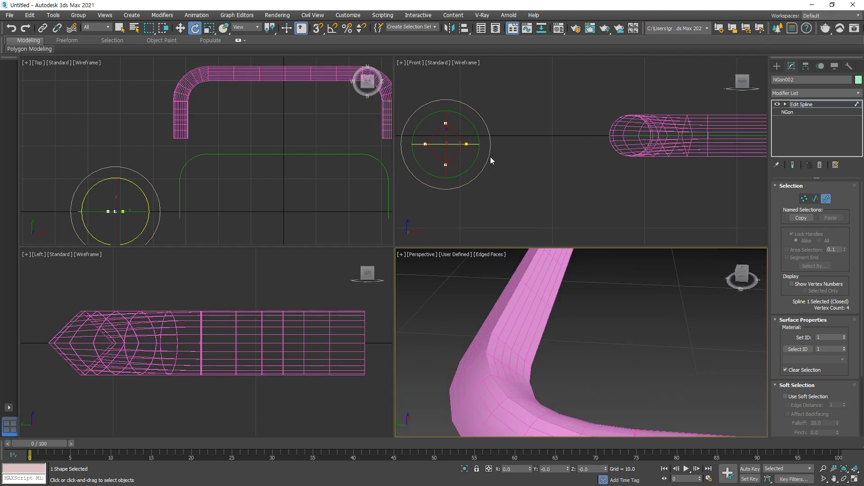
{"action": "left_click", "coordinate": [489, 144]}
{"action": "left_click_drag", "start_coordinate": [479, 134], "coordinate": [478, 176]}
{"action": "key", "text": "ctrl+z"}
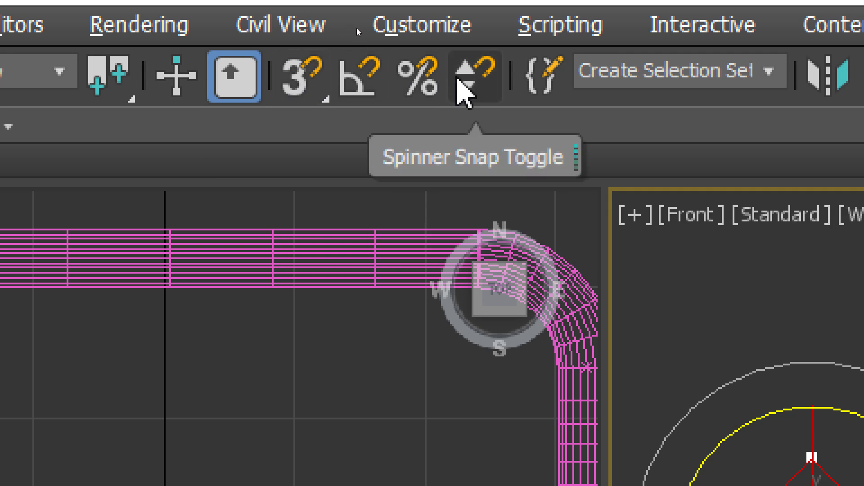
Step: Enable Angle Snap and rotate the square NGon's spline in the Front view until its sides are horizontal and vertical
{"action": "left_click", "coordinate": [359, 87]}
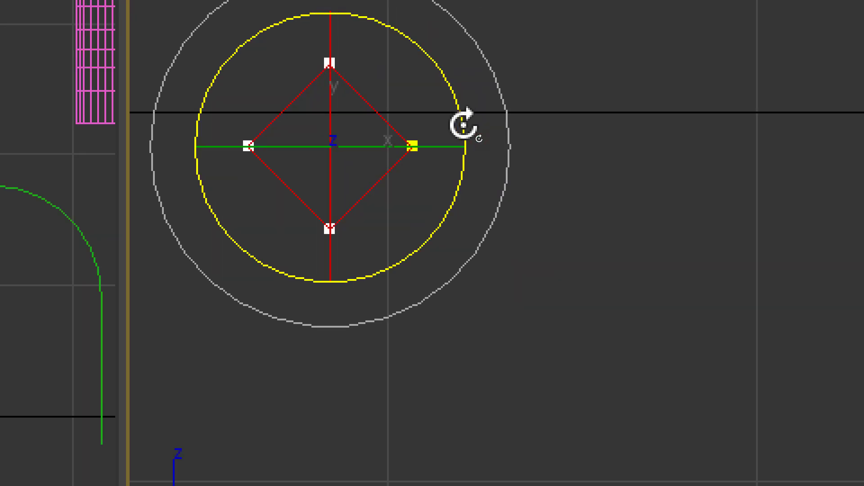
{"action": "left_click_drag", "start_coordinate": [464, 125], "coordinate": [465, 210]}
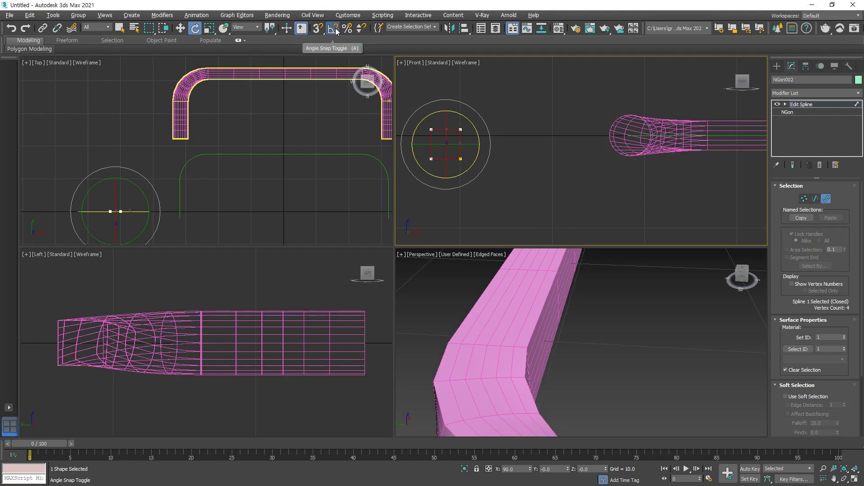
{"action": "key", "text": "a"}
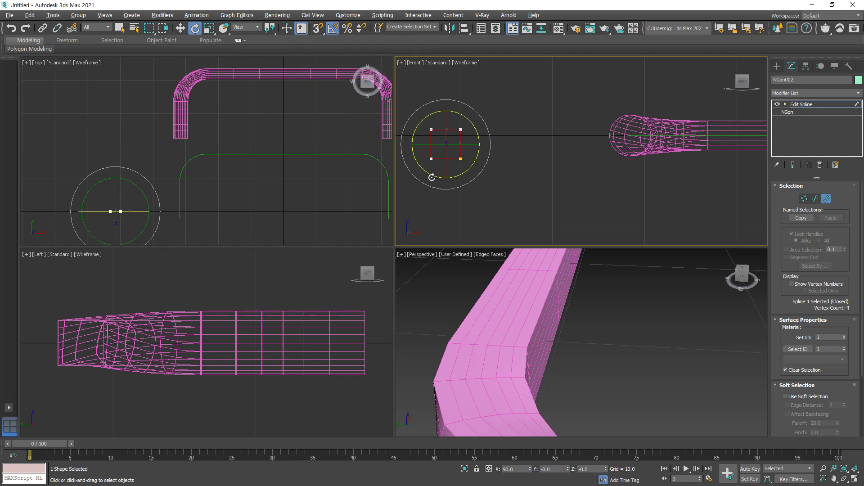
{"action": "scroll", "coordinate": [548, 297], "scroll_direction": "down", "scroll_amount": 3}
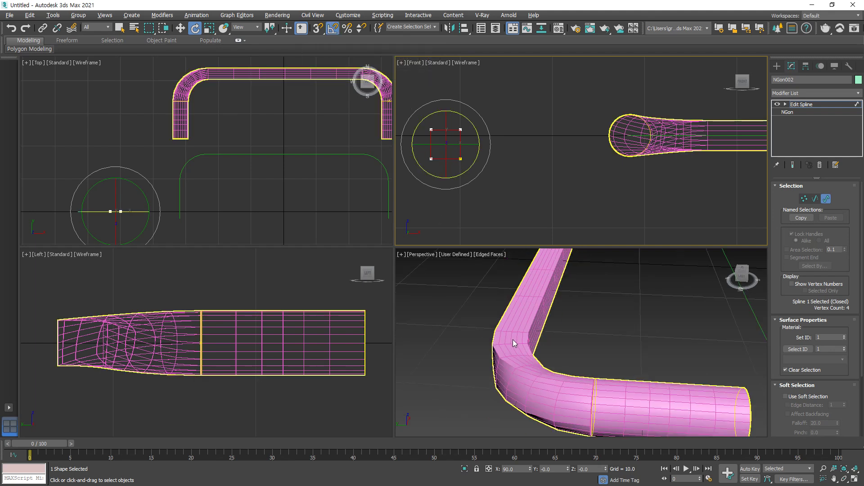
{"action": "scroll", "coordinate": [471, 161], "scroll_direction": "up", "scroll_amount": 4}
{"action": "middle_click_drag", "start_coordinate": [472, 161], "coordinate": [524, 182]}
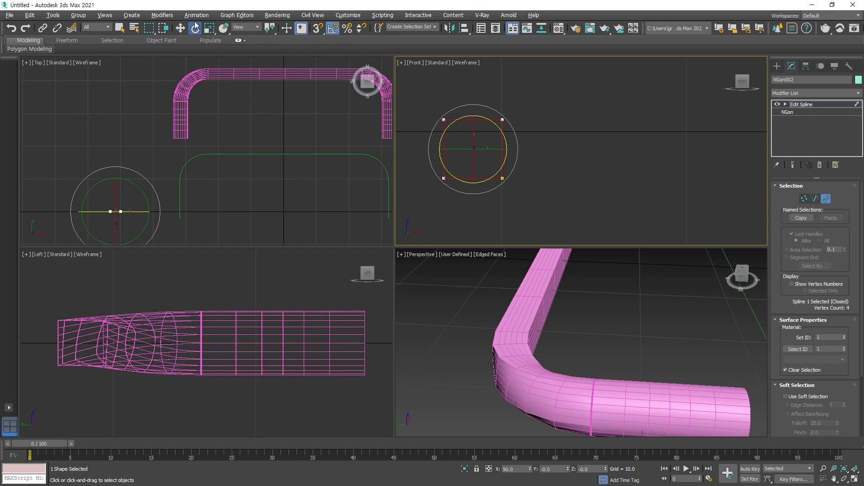
Step: At the Vertex sub-object level, select the square spline's two right-hand vertices for moving in the Front view
{"action": "key", "text": "1"}
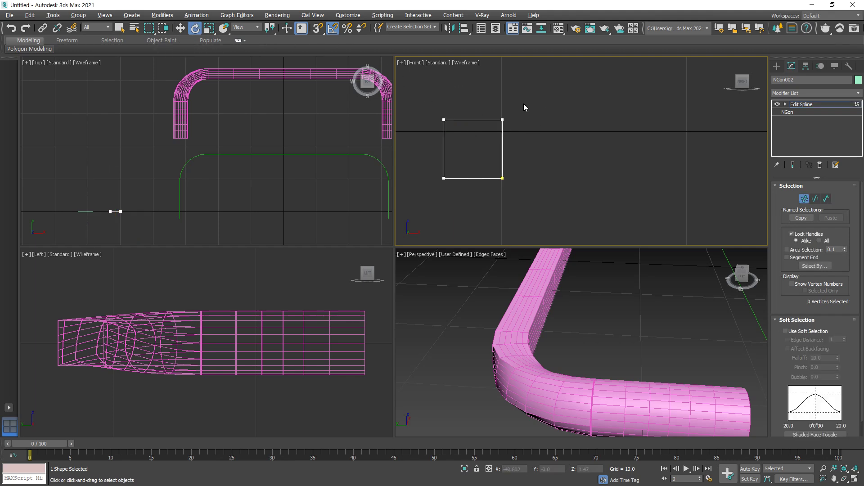
{"action": "left_click_drag", "start_coordinate": [504, 227], "coordinate": [504, 227]}
{"action": "key", "text": "s"}
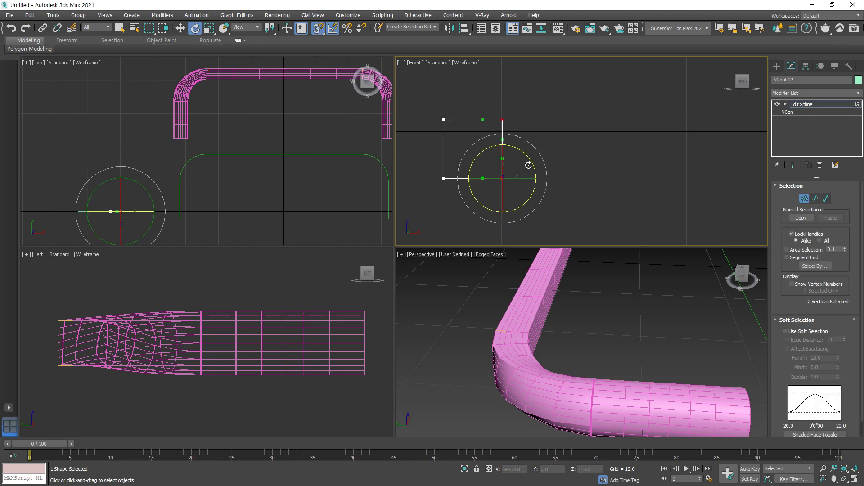
{"action": "key", "text": "w"}
Step: Try widening the square profile by moving its two right-hand vertices outward with snapping on, and undo the moves
{"action": "left_click_drag", "start_coordinate": [531, 178], "coordinate": [567, 174]}
{"action": "scroll", "coordinate": [550, 347], "scroll_direction": "down", "scroll_amount": 6}
{"action": "middle_click_drag", "start_coordinate": [549, 349], "coordinate": [570, 317]}
{"action": "scroll", "coordinate": [531, 399], "scroll_direction": "up", "scroll_amount": 3}
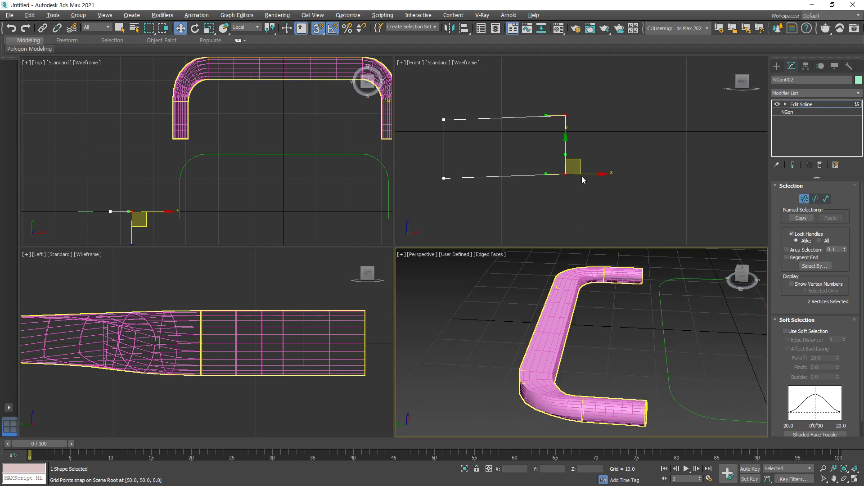
{"action": "left_click_drag", "start_coordinate": [582, 182], "coordinate": [561, 182]}
{"action": "key", "text": "ctrl+z"}
{"action": "key", "text": "ctrl+z"}
Step: Try stretching the square profile upward by moving its upper vertices, and undo each move
{"action": "left_click_drag", "start_coordinate": [505, 148], "coordinate": [504, 138]}
{"action": "key", "text": "ctrl+z"}
{"action": "left_click_drag", "start_coordinate": [529, 95], "coordinate": [430, 135]}
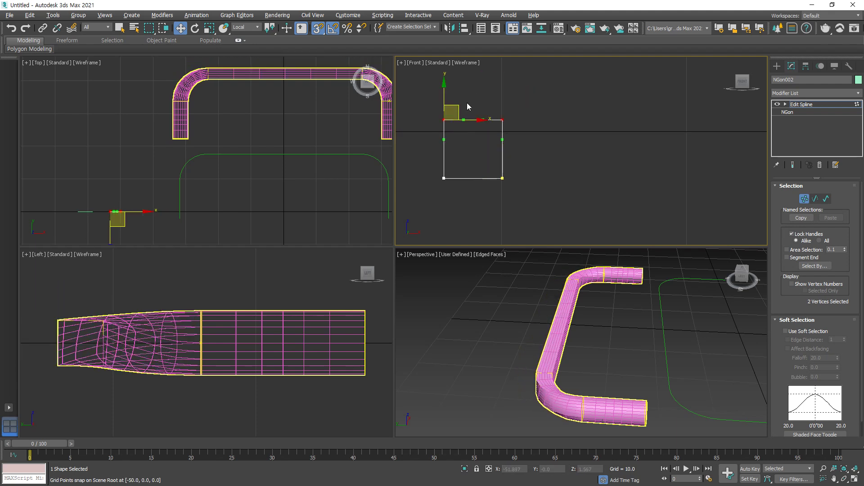
{"action": "left_click_drag", "start_coordinate": [444, 96], "coordinate": [443, 77]}
{"action": "key", "text": "ctrl+z"}
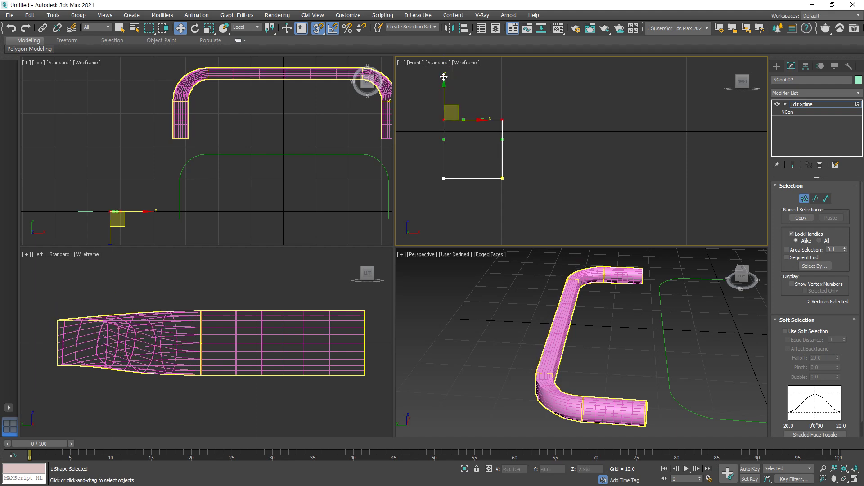
{"action": "mouse_move", "coordinate": [445, 97]}
{"action": "left_mouse_down"}
{"action": "mouse_move", "coordinate": [445, 80]}
{"action": "mouse_move", "coordinate": [442, 139]}
{"action": "mouse_move", "coordinate": [442, 86]}
{"action": "left_mouse_up"}
{"action": "key", "text": "ctrl+z"}
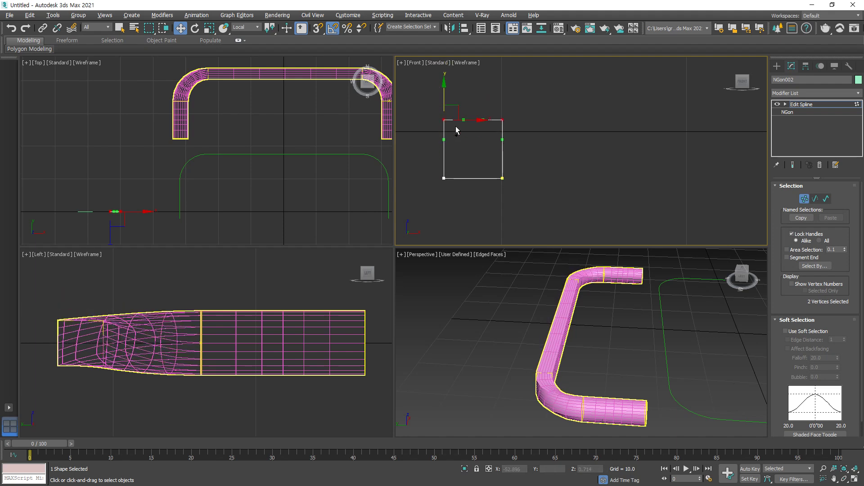
Step: Widen the square profile into a rectangle by moving its right-hand vertices right and its left-hand vertices left in the Front view
{"action": "left_click_drag", "start_coordinate": [514, 98], "coordinate": [487, 203]}
{"action": "left_click_drag", "start_coordinate": [518, 178], "coordinate": [534, 177]}
{"action": "left_click_drag", "start_coordinate": [452, 104], "coordinate": [435, 185]}
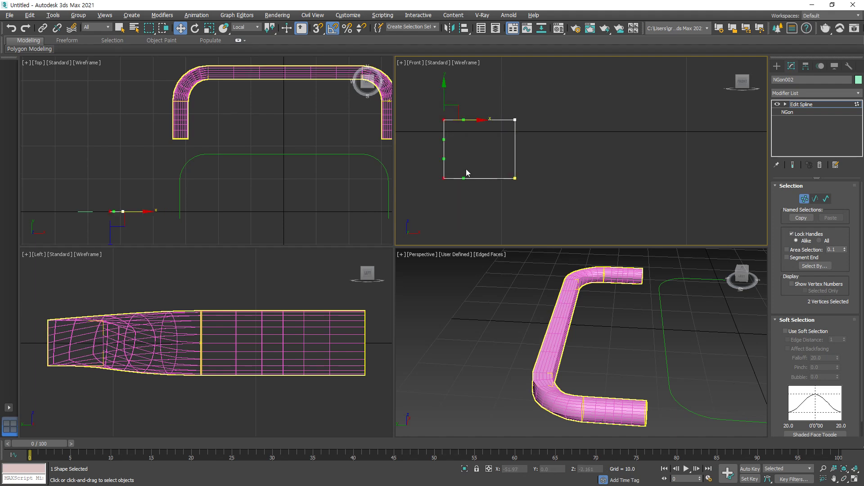
{"action": "mouse_move", "coordinate": [480, 121]}
{"action": "left_mouse_down"}
{"action": "mouse_move", "coordinate": [453, 117]}
{"action": "mouse_move", "coordinate": [464, 116]}
{"action": "left_mouse_up"}
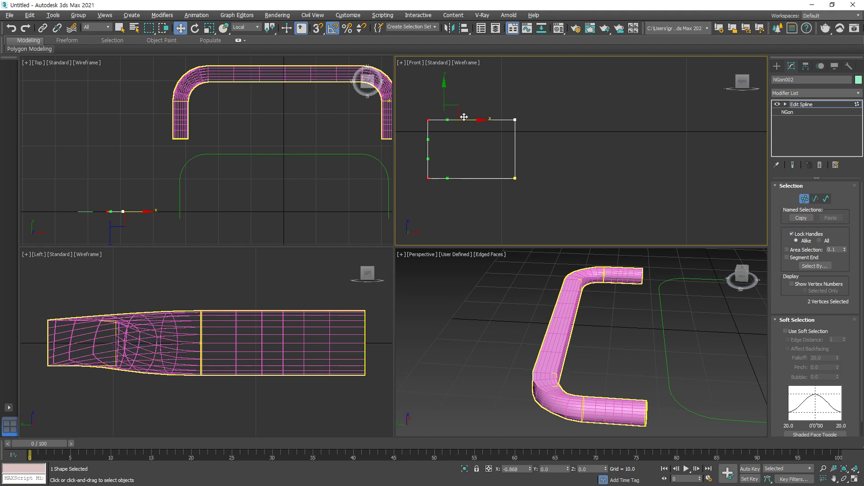
{"action": "left_click", "coordinate": [574, 182]}
{"action": "middle_click_drag", "start_coordinate": [598, 366], "coordinate": [559, 359], "text": "alt"}
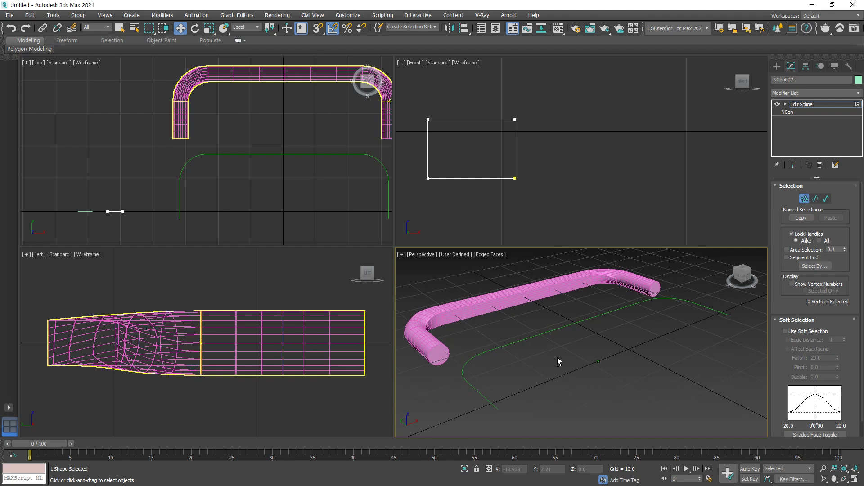
Step: Leave the profile's vertex editing, delete every object in the scene, and reset the extents of all views
{"action": "left_click", "coordinate": [795, 112]}
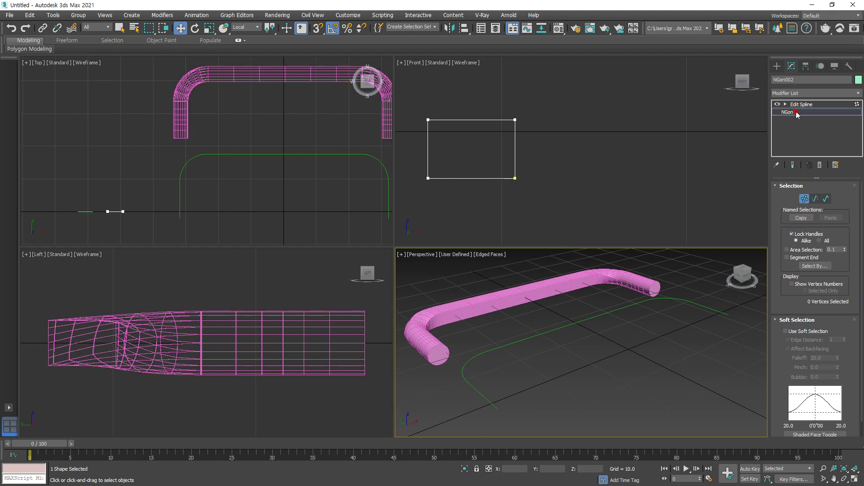
{"action": "left_click", "coordinate": [497, 276]}
{"action": "left_click", "coordinate": [808, 106]}
{"action": "left_click", "coordinate": [637, 149]}
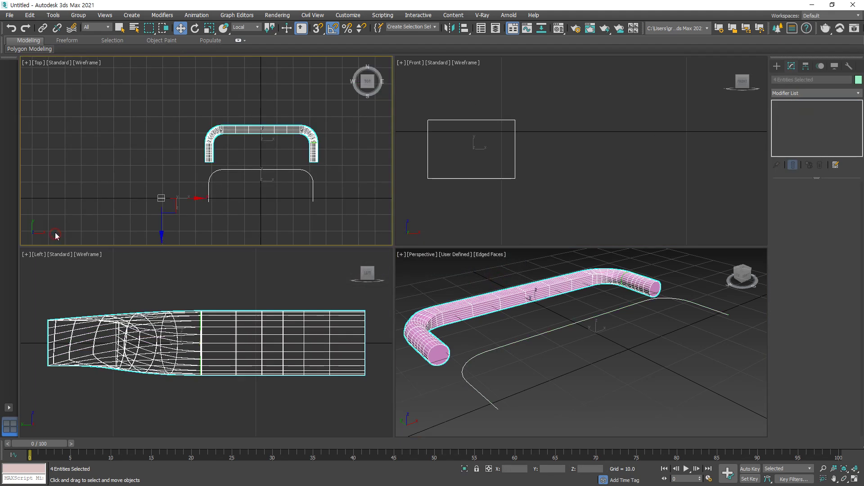
{"action": "key", "text": "Delete"}
{"action": "left_click", "coordinate": [853, 469]}
Step: Draw a circle with a radius of about 12.4 in the Front view, left of the origin
{"action": "left_click", "coordinate": [776, 66]}
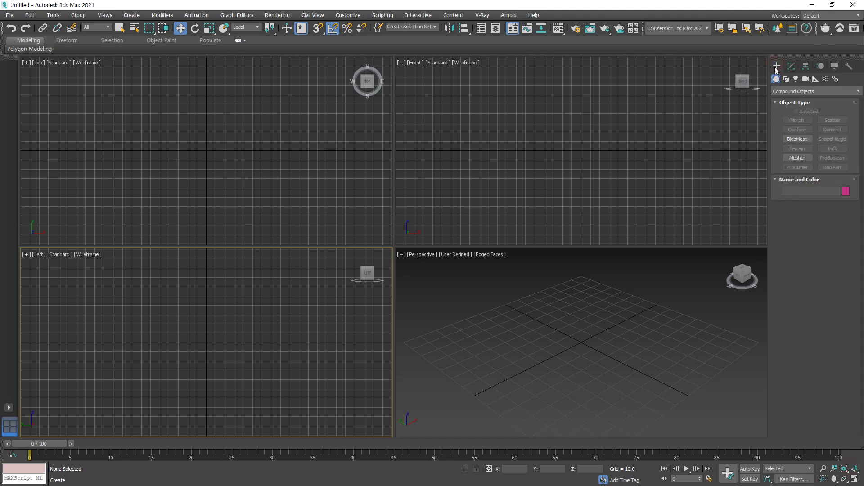
{"action": "left_click", "coordinate": [786, 79]}
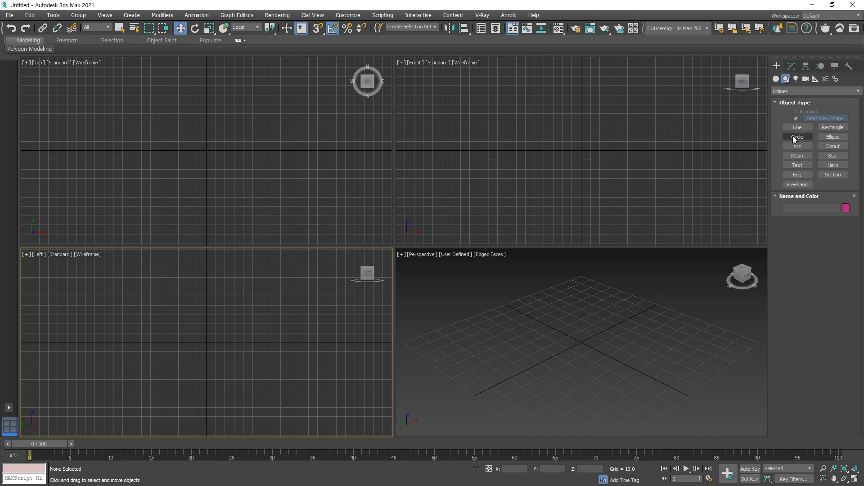
{"action": "left_click", "coordinate": [796, 137]}
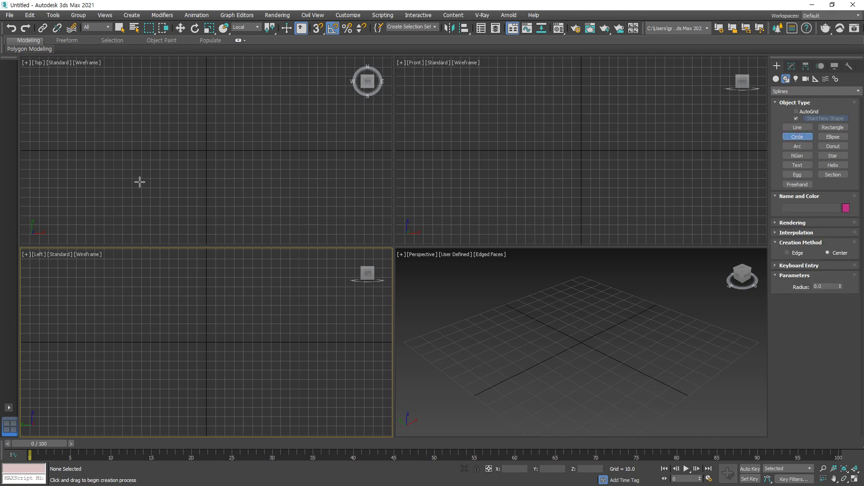
{"action": "left_click_drag", "start_coordinate": [503, 155], "coordinate": [505, 144]}
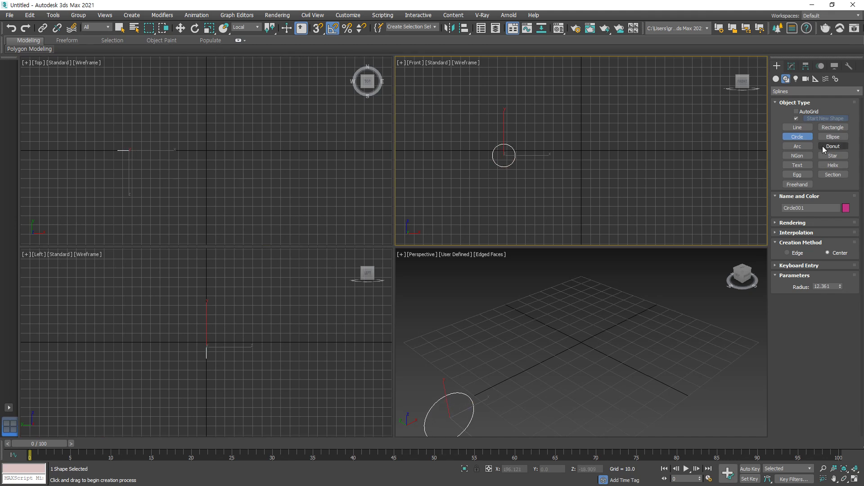
Step: Draw a wide ellipse about 33.9 long and 72.7 wide from the circle's center in the Front view
{"action": "left_click", "coordinate": [832, 136]}
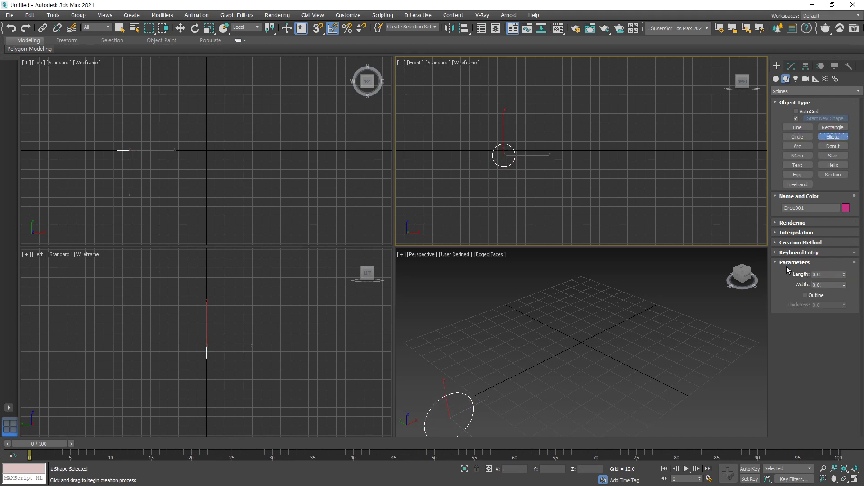
{"action": "left_click", "coordinate": [797, 234]}
{"action": "left_click", "coordinate": [797, 234]}
{"action": "left_click", "coordinate": [788, 244]}
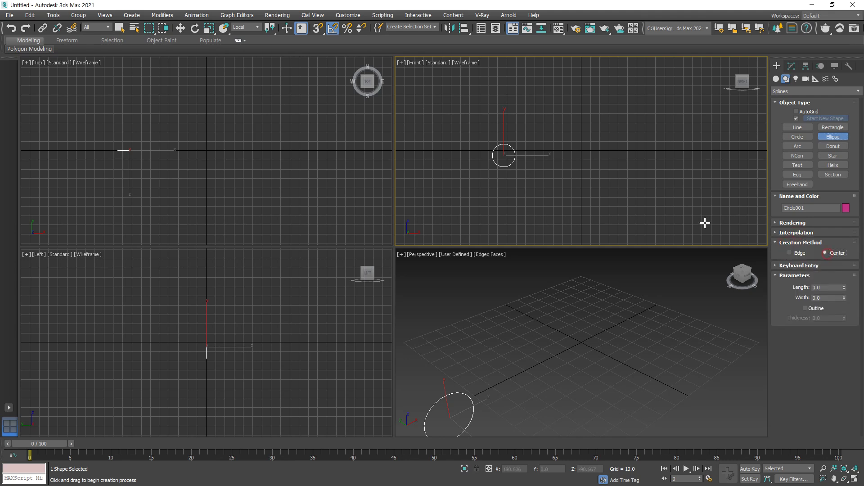
{"action": "left_click_drag", "start_coordinate": [504, 154], "coordinate": [538, 139]}
Step: Draw a straight two-point line running upward along the vertical axis in the Top view
{"action": "left_click", "coordinate": [797, 127]}
{"action": "left_click", "coordinate": [206, 208]}
{"action": "left_click", "coordinate": [210, 67]}
{"action": "right_click", "coordinate": [266, 165]}
{"action": "key", "text": "ctrl+2"}
{"action": "mouse_move", "coordinate": [214, 215]}
{"action": "left_mouse_down"}
{"action": "mouse_move", "coordinate": [212, 106]}
{"action": "mouse_move", "coordinate": [201, 85]}
{"action": "mouse_move", "coordinate": [219, 94]}
{"action": "left_mouse_up"}
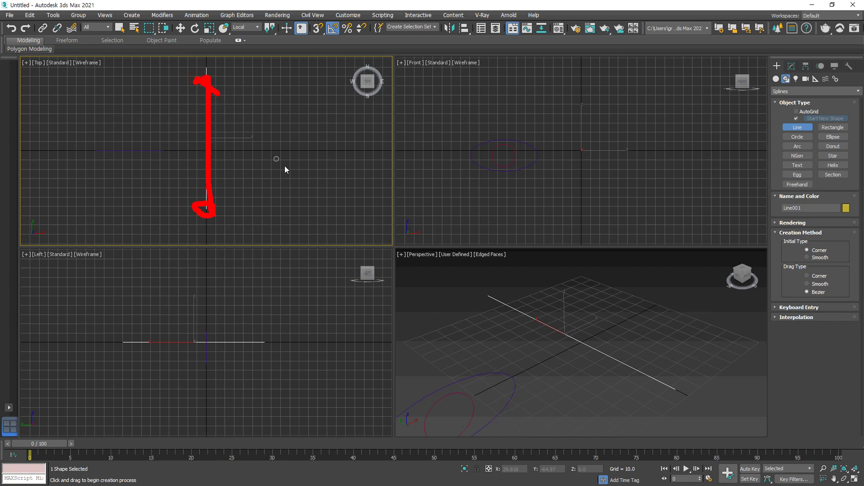
{"action": "key", "text": "Escape"}
Step: Lengthen the straight path line by moving its upper end farther up in the Top view, and select the line
{"action": "key", "text": "w"}
{"action": "scroll", "coordinate": [561, 363], "scroll_direction": "down", "scroll_amount": 3}
{"action": "left_click_drag", "start_coordinate": [603, 313], "coordinate": [439, 420]}
{"action": "middle_click_drag", "start_coordinate": [580, 385], "coordinate": [584, 379]}
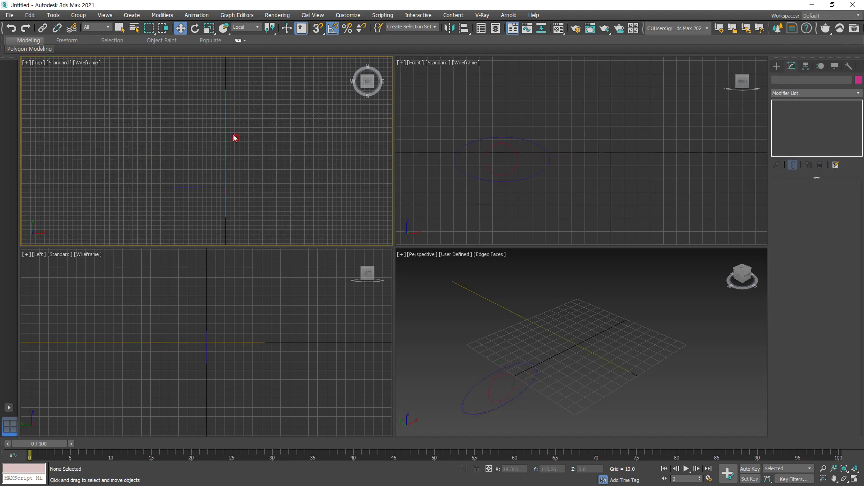
{"action": "left_click", "coordinate": [226, 141]}
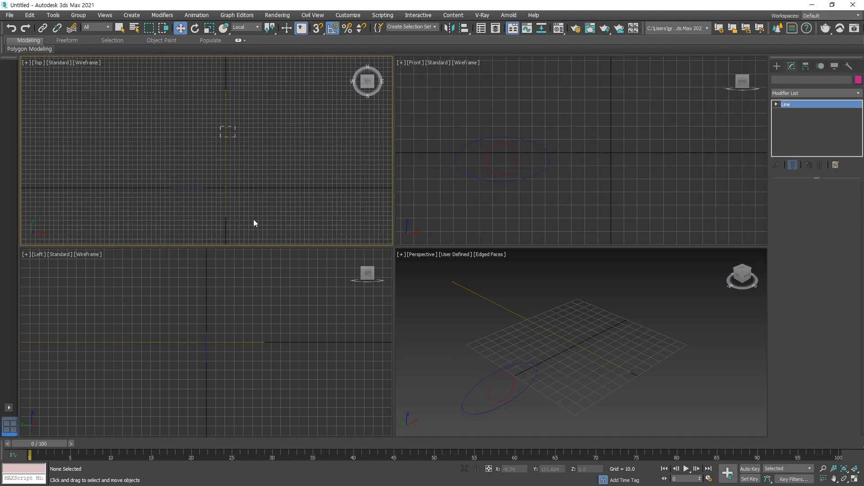
{"action": "key", "text": "ctrl+2"}
{"action": "left_click_drag", "start_coordinate": [225, 208], "coordinate": [222, 211]}
{"action": "mouse_move", "coordinate": [239, 91]}
{"action": "left_mouse_down"}
{"action": "mouse_move", "coordinate": [226, 105]}
{"action": "mouse_move", "coordinate": [228, 96]}
{"action": "left_mouse_up"}
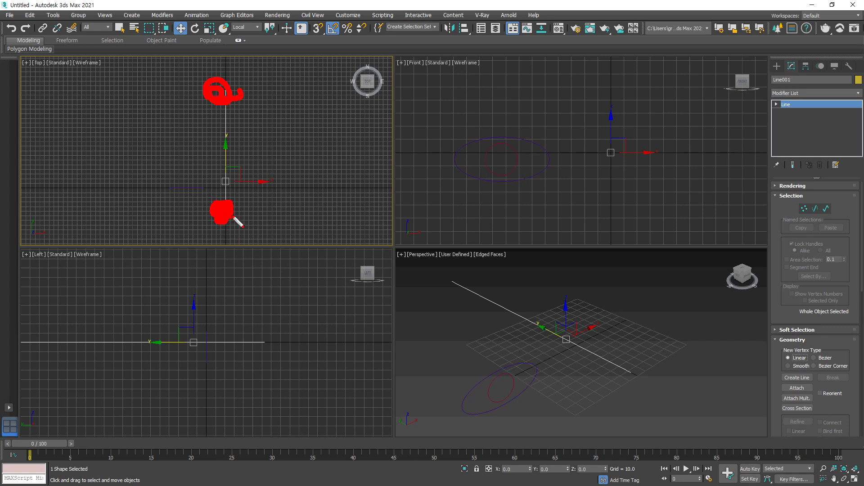
Step: Create a Loft compound object on the straight line, using the circle as its shape at path 0
{"action": "left_click", "coordinate": [778, 67]}
{"action": "left_click", "coordinate": [776, 79]}
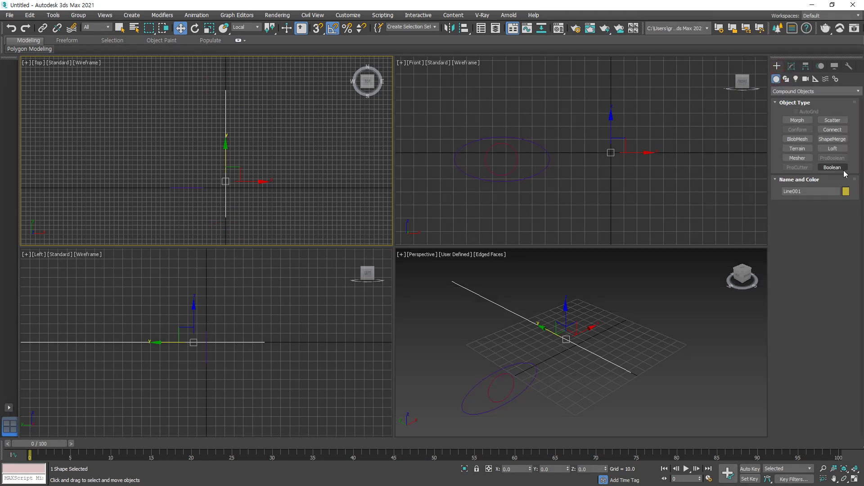
{"action": "left_click", "coordinate": [832, 149]}
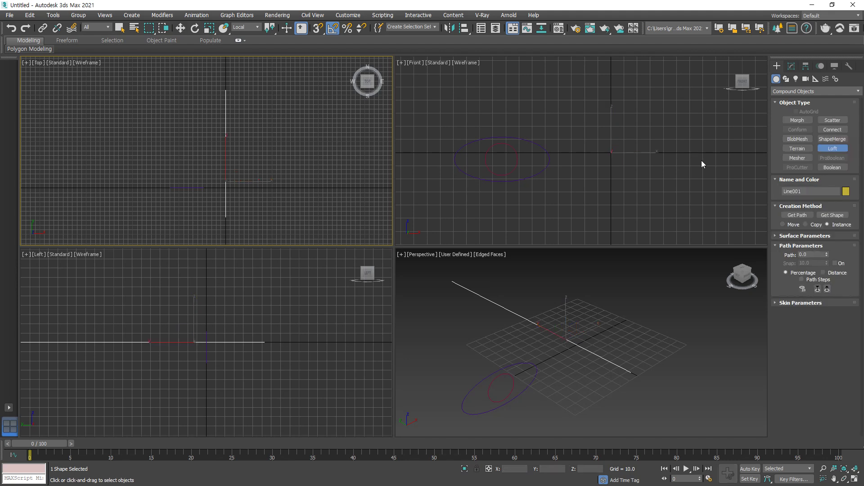
{"action": "left_click", "coordinate": [833, 215]}
{"action": "left_click", "coordinate": [521, 158]}
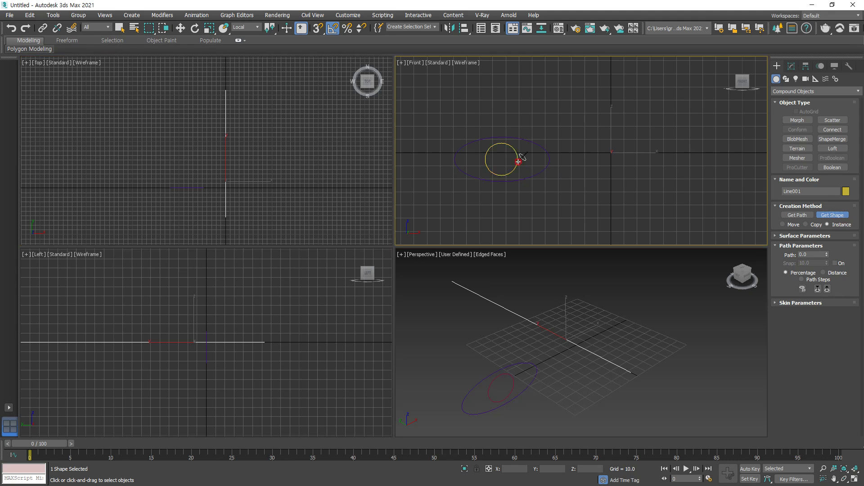
{"action": "left_click", "coordinate": [521, 158]}
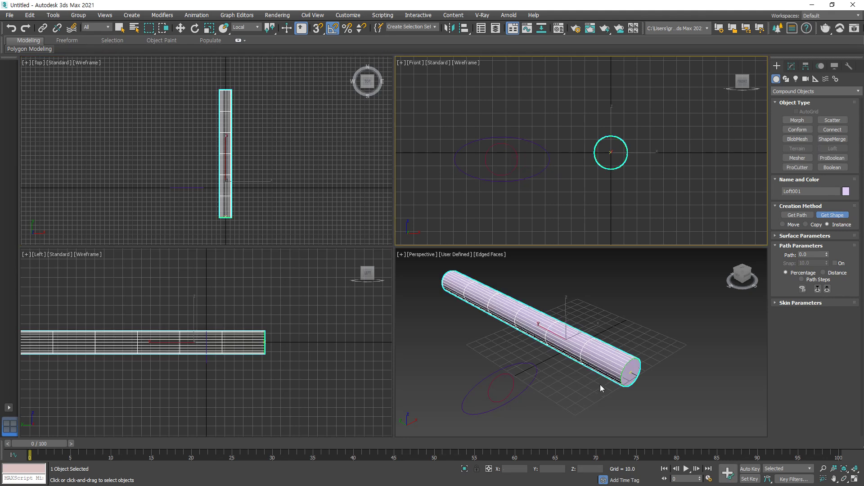
{"action": "key", "text": "w"}
Step: Set the loft's path position to 10 percent and get the circle as the shape there
{"action": "left_click", "coordinate": [791, 66]}
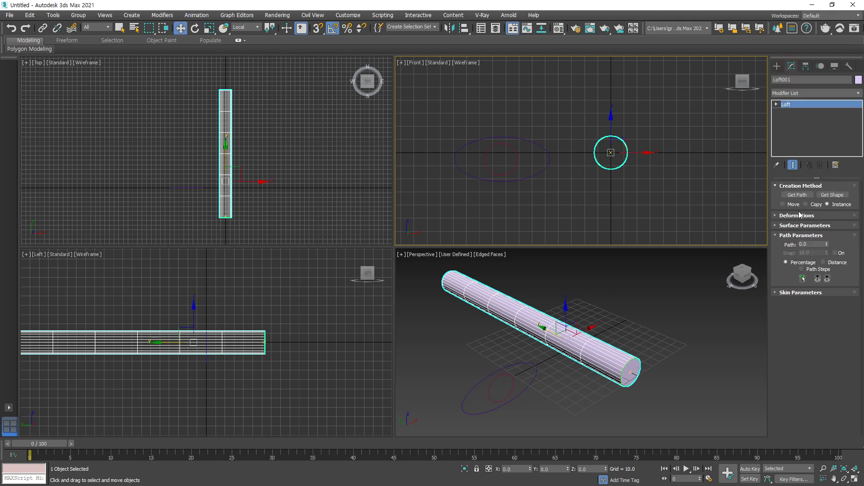
{"action": "double_click", "coordinate": [810, 244]}
{"action": "type", "text": "10"}
{"action": "key", "text": "Return"}
{"action": "left_click", "coordinate": [833, 194]}
{"action": "left_click", "coordinate": [512, 172]}
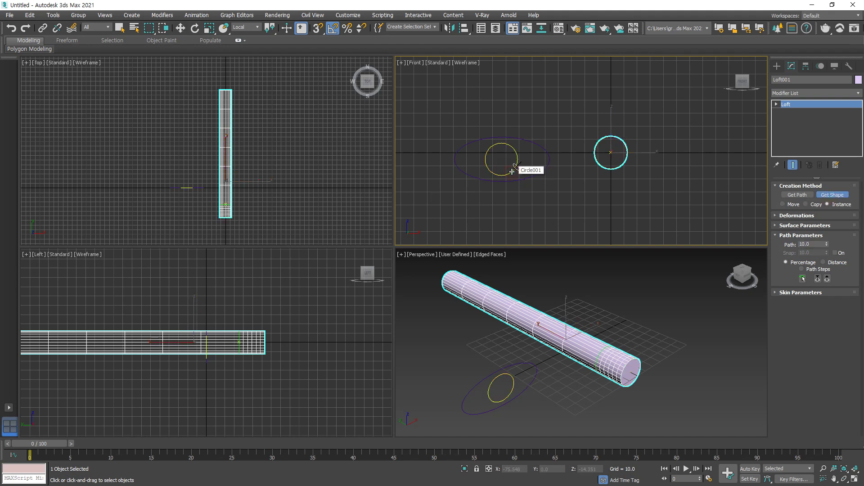
{"action": "scroll", "coordinate": [612, 381], "scroll_direction": "up", "scroll_amount": 4}
{"action": "scroll", "coordinate": [612, 381], "scroll_direction": "down", "scroll_amount": 2}
{"action": "left_click_drag", "start_coordinate": [637, 357], "coordinate": [632, 369]}
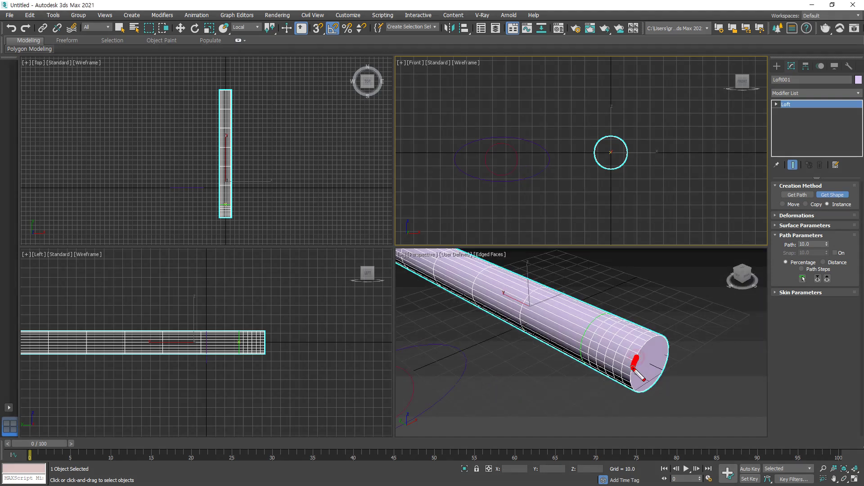
{"action": "left_click_drag", "start_coordinate": [587, 322], "coordinate": [576, 345]}
Step: Set the loft's path position to 12 percent and get the ellipse as the shape there
{"action": "left_click", "coordinate": [813, 244]}
{"action": "type", "text": "12"}
{"action": "key", "text": "Return"}
{"action": "left_click", "coordinate": [538, 172]}
{"action": "scroll", "coordinate": [632, 388], "scroll_direction": "down", "scroll_amount": 5}
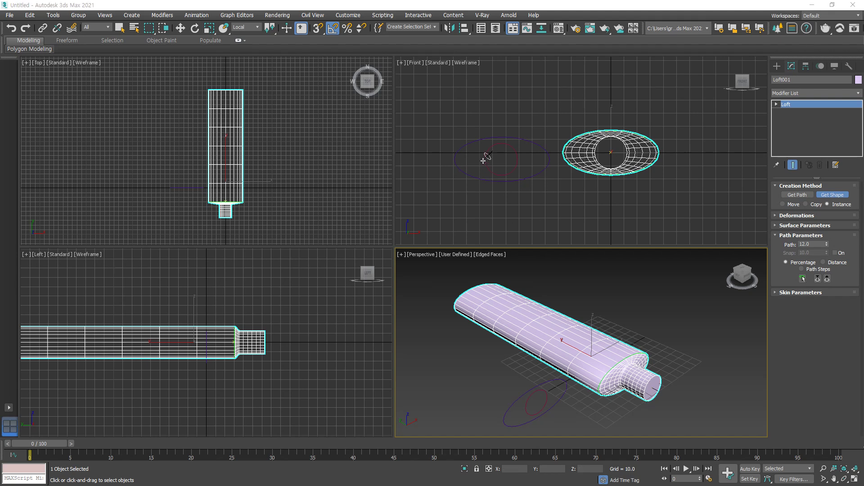
Step: Select the circle and ellipse profiles and clone them upward in the Front view as one independent copy each
{"action": "left_click", "coordinate": [529, 191]}
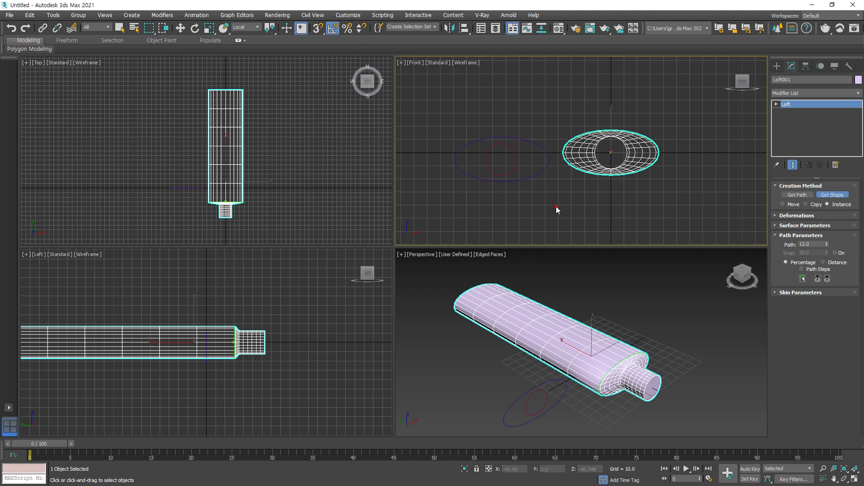
{"action": "left_click", "coordinate": [180, 28]}
{"action": "left_click", "coordinate": [515, 168]}
{"action": "left_click", "coordinate": [515, 168]}
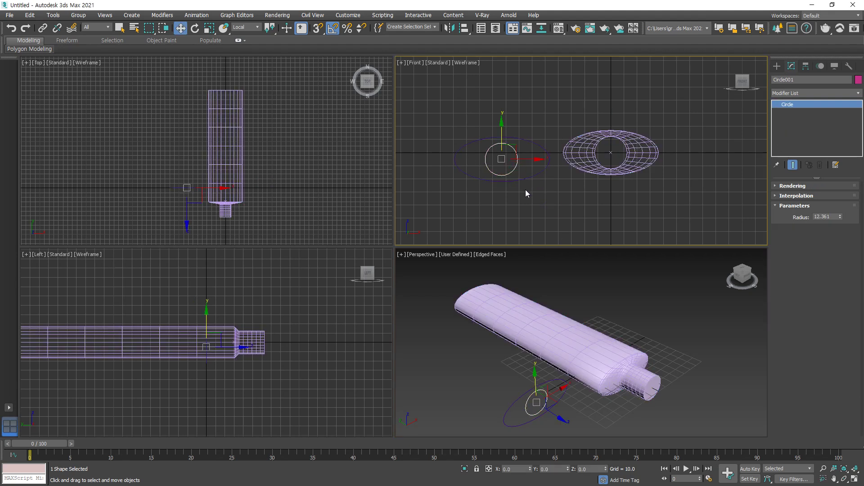
{"action": "left_click", "coordinate": [501, 180], "text": "ctrl"}
{"action": "left_click_drag", "start_coordinate": [500, 139], "coordinate": [501, 85], "text": "shift"}
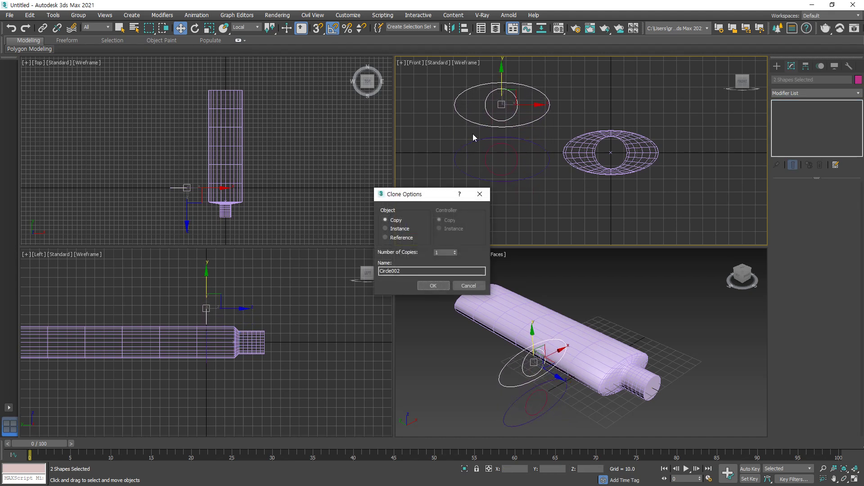
{"action": "left_click", "coordinate": [430, 285]}
Step: Flatten the copied ellipse into a thin sliver by reducing its length, and slightly reduce the copied circle's radius
{"action": "left_click", "coordinate": [536, 123]}
{"action": "left_click", "coordinate": [536, 119]}
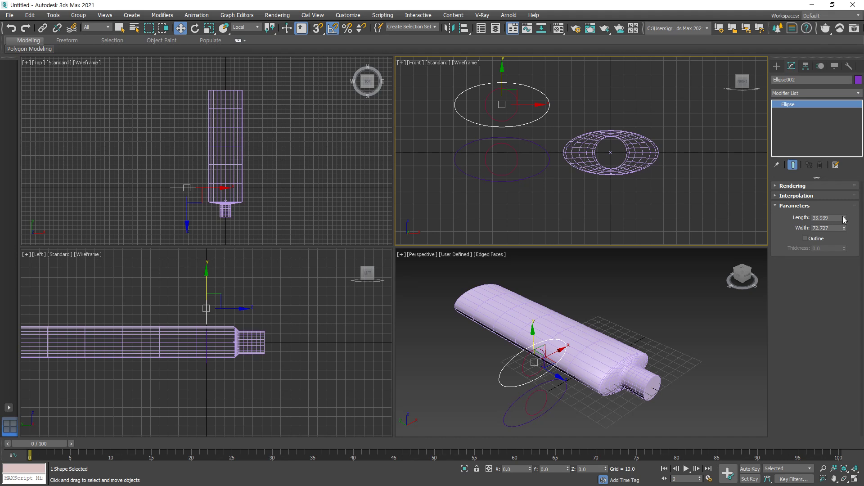
{"action": "left_click_drag", "start_coordinate": [844, 219], "coordinate": [850, 262]}
{"action": "left_click", "coordinate": [509, 114]}
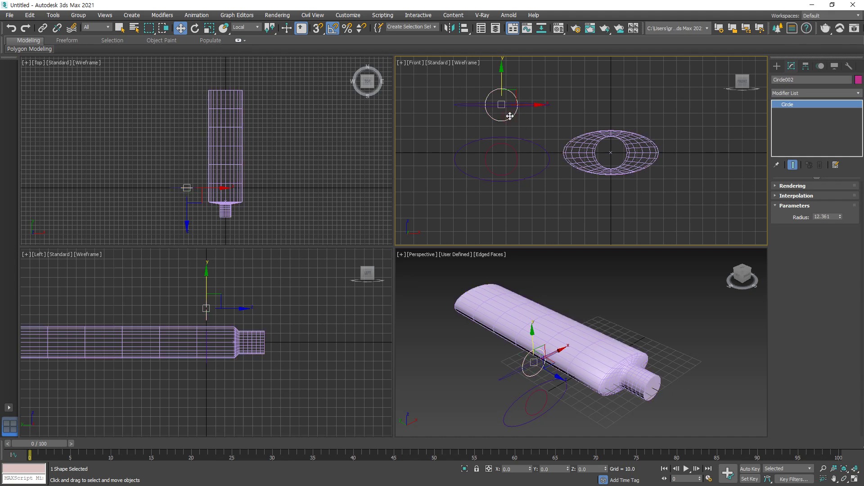
{"action": "left_click_drag", "start_coordinate": [842, 218], "coordinate": [840, 218]}
{"action": "left_click", "coordinate": [682, 190]}
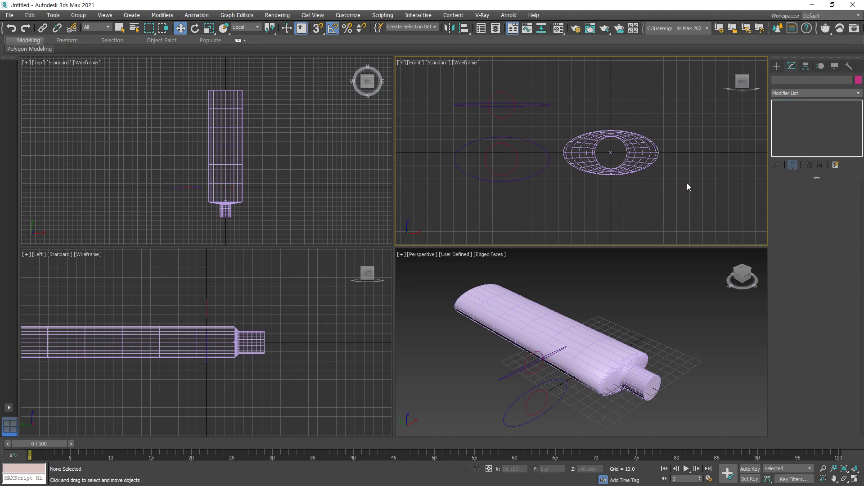
Step: Select all four circle and ellipse profiles in the Front view
{"action": "left_click_drag", "start_coordinate": [526, 203], "coordinate": [478, 75]}
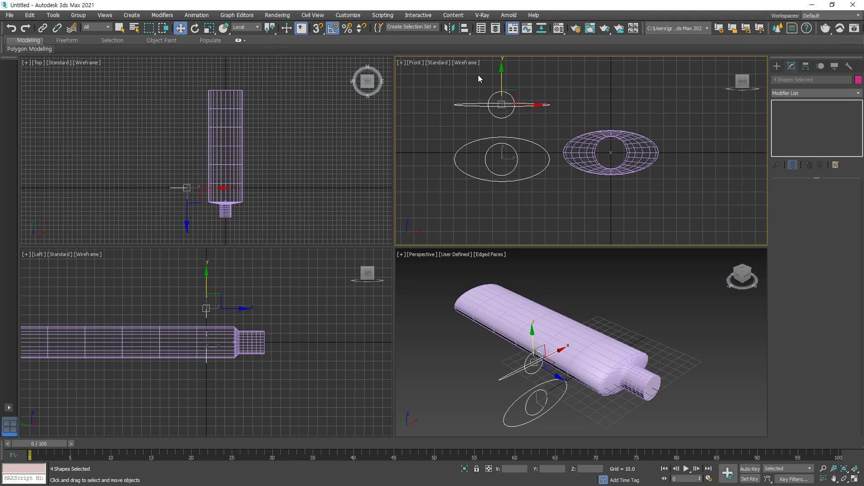